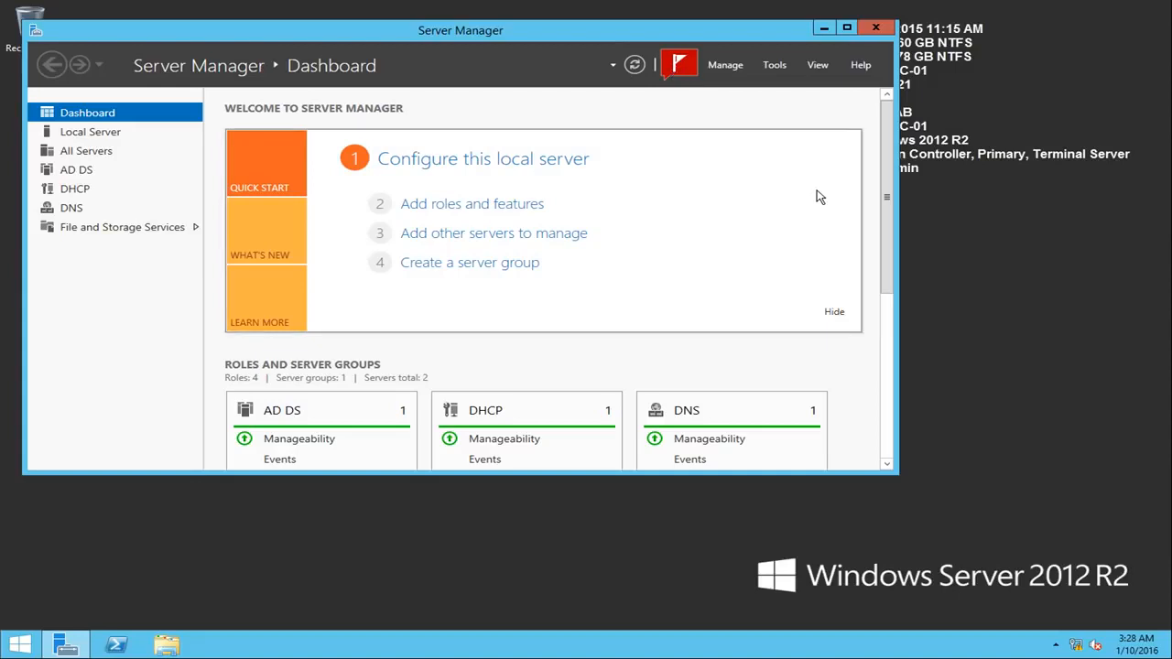
Step: Try to connect the DNS console to this computer without adding the server when access is denied
click(770, 64)
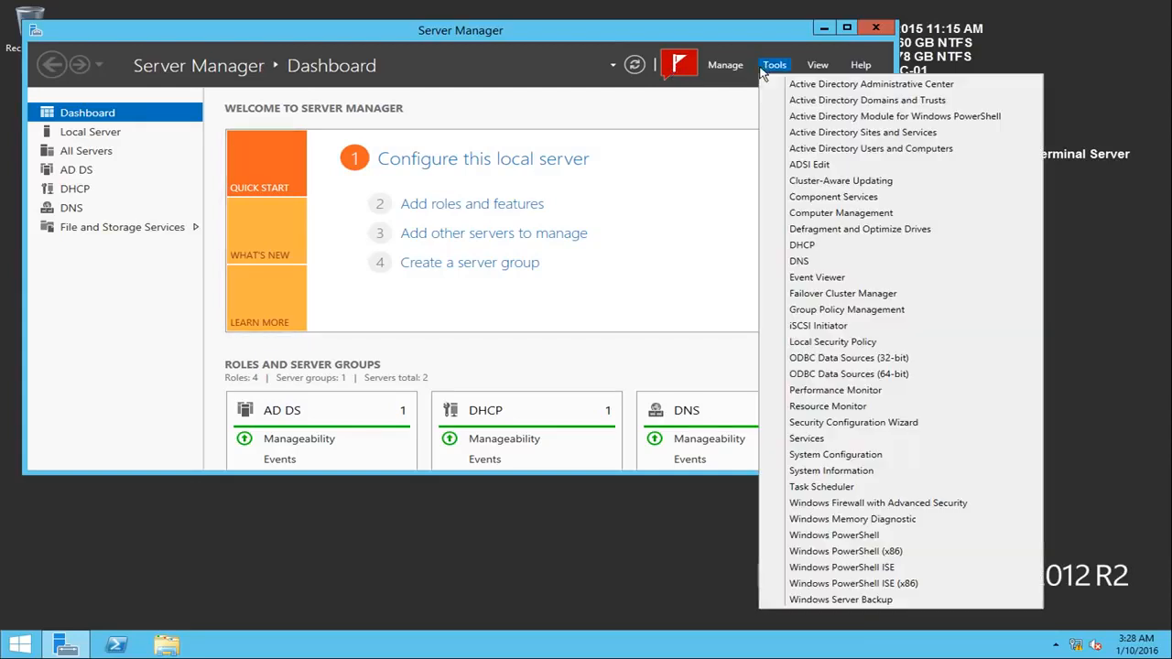
click(842, 263)
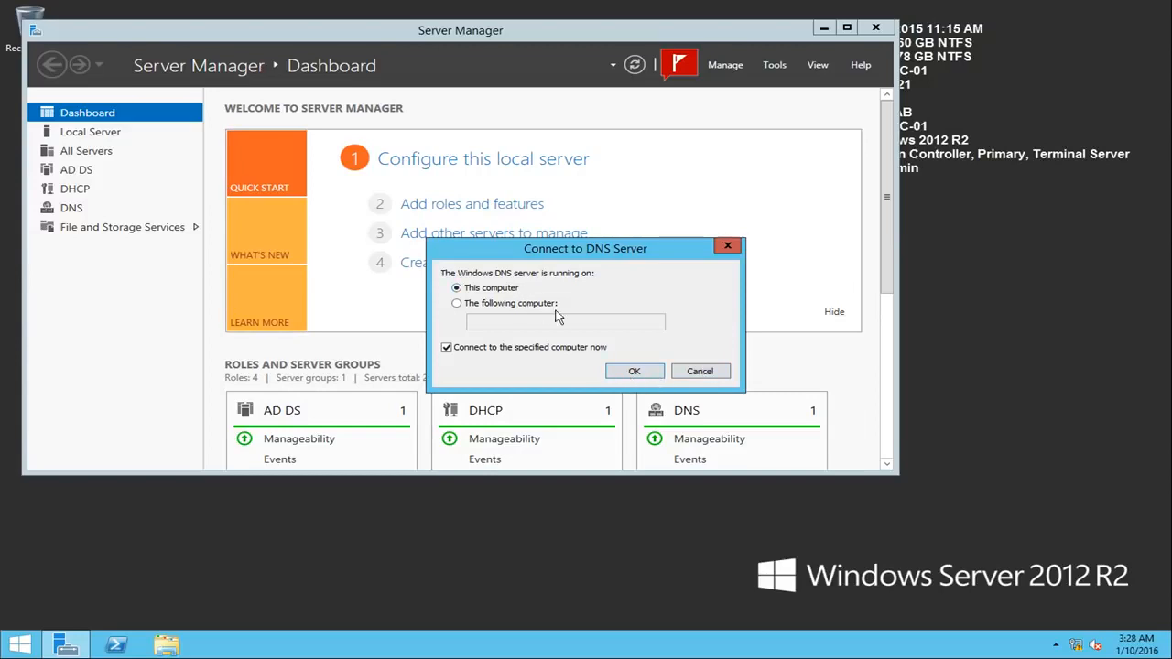
click(631, 372)
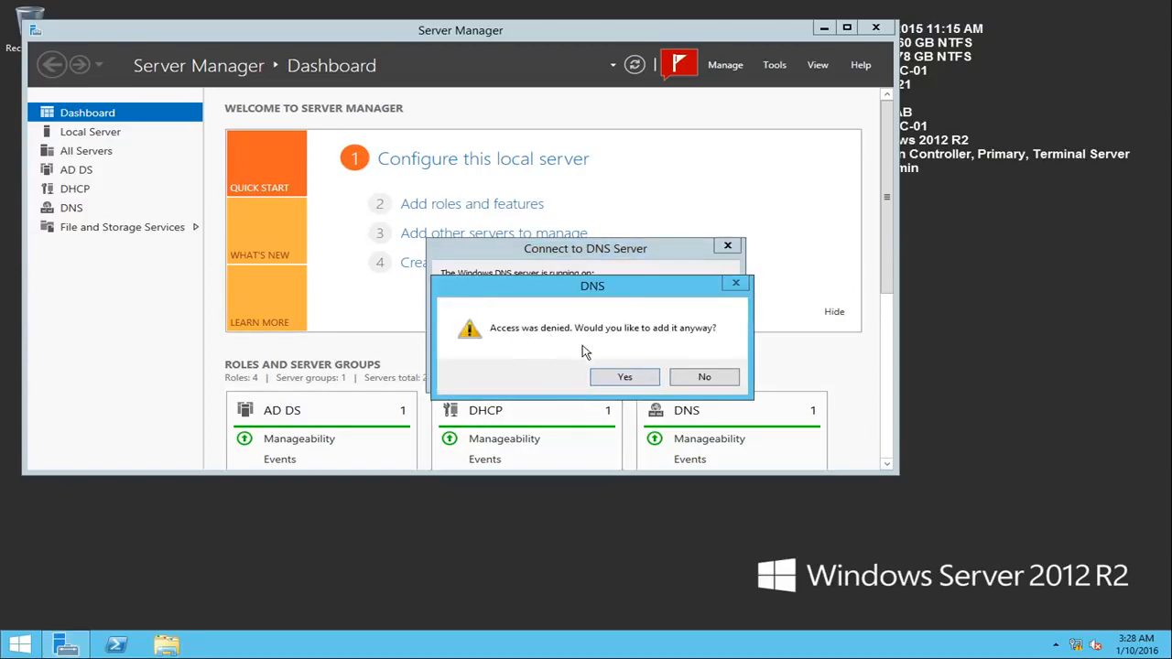
click(705, 377)
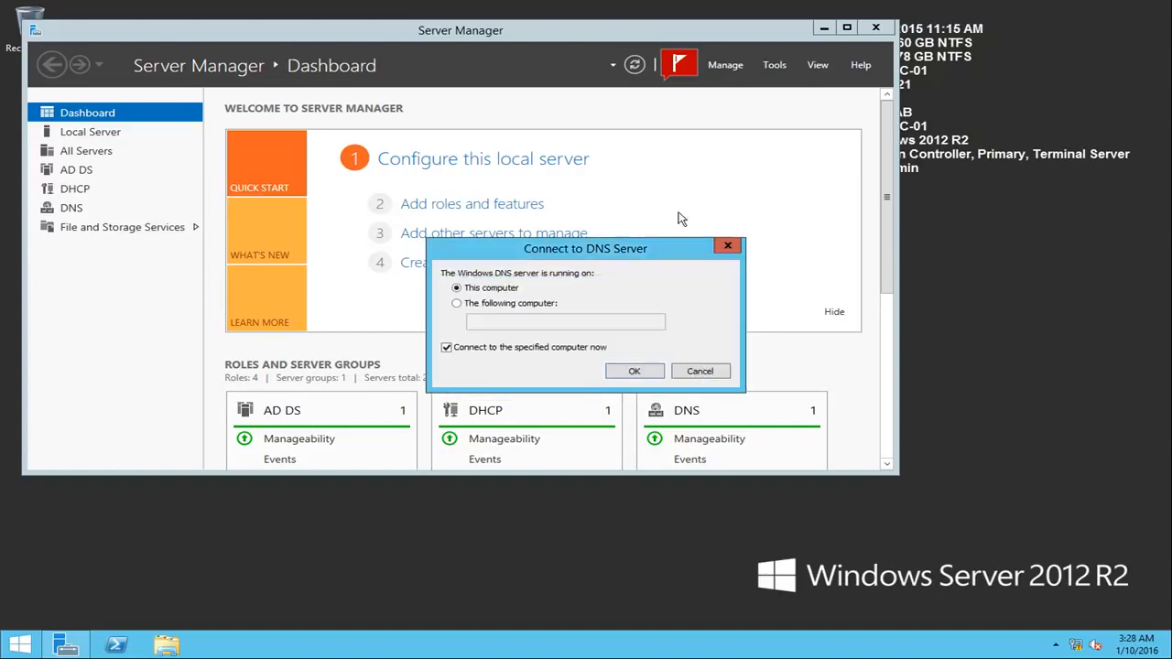
click(700, 370)
click(637, 42)
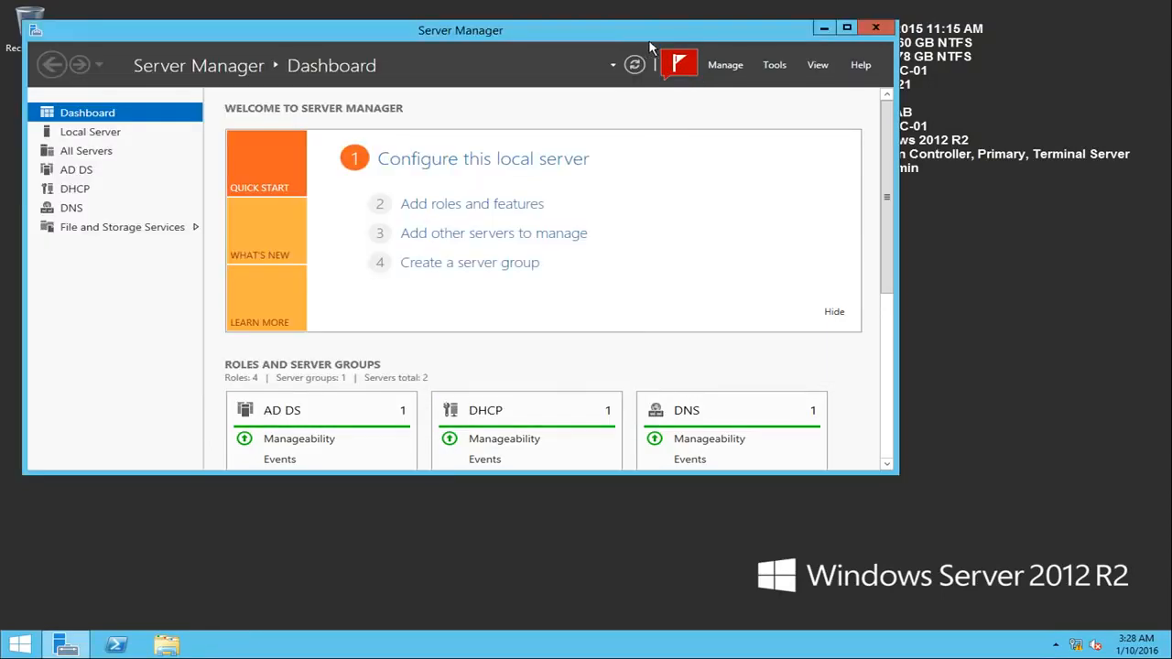
Step: Open Active Directory Users and Computers, view the Trainees unit under NLB Solutions, and minimize the console
drag(774, 153, 728, 138)
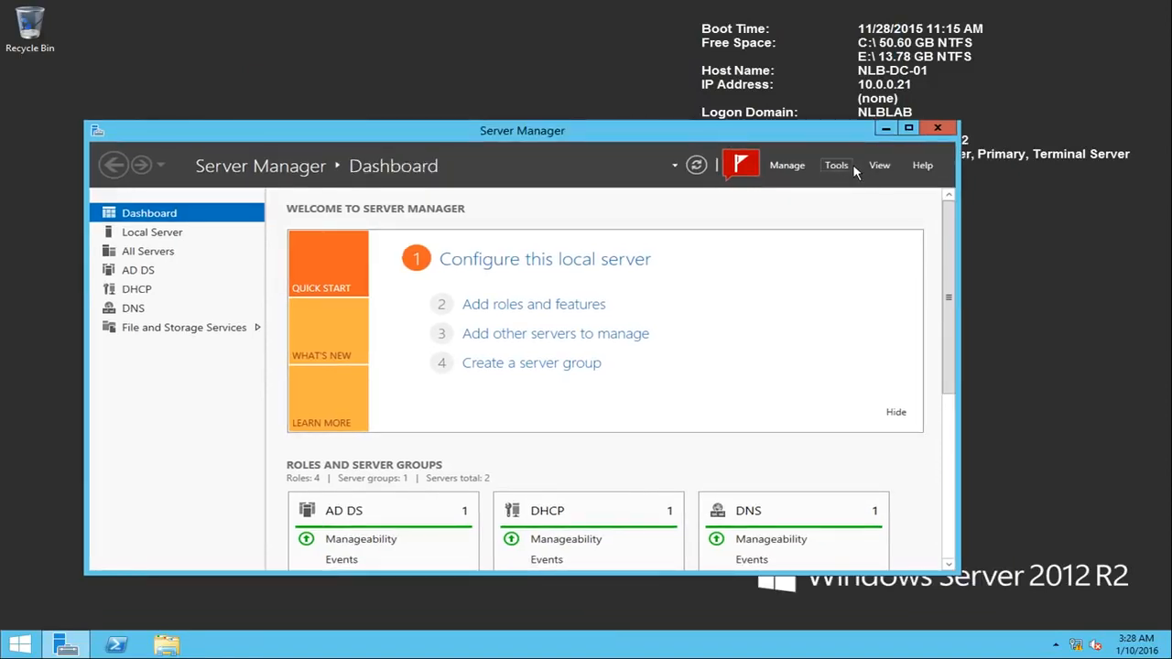
click(851, 170)
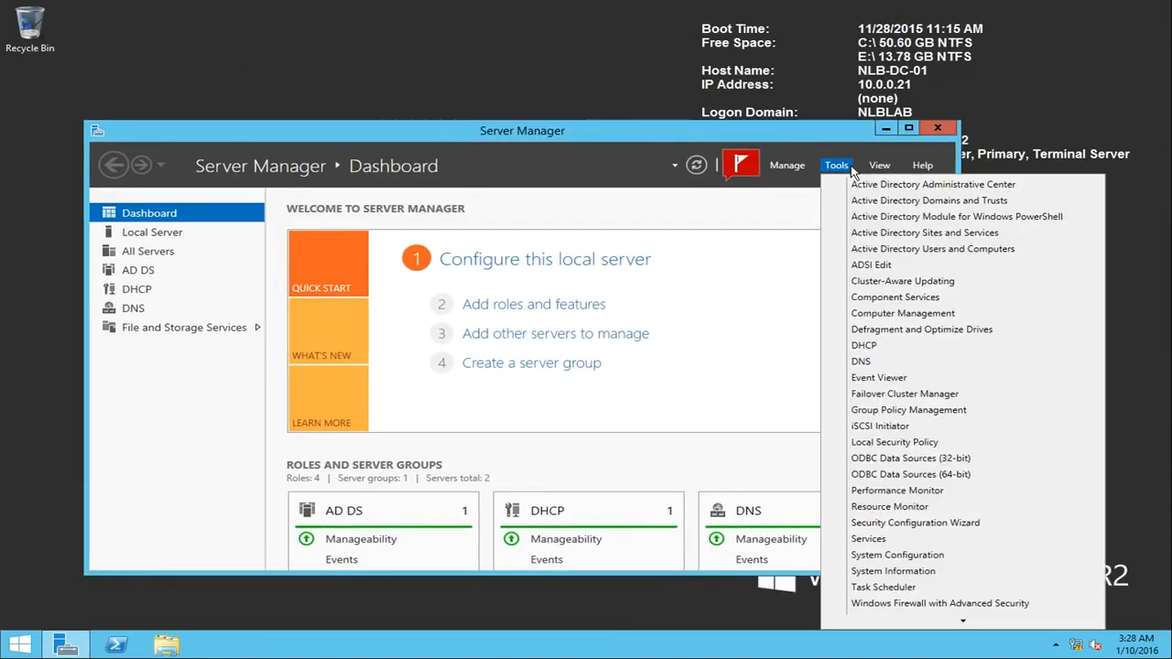
click(913, 250)
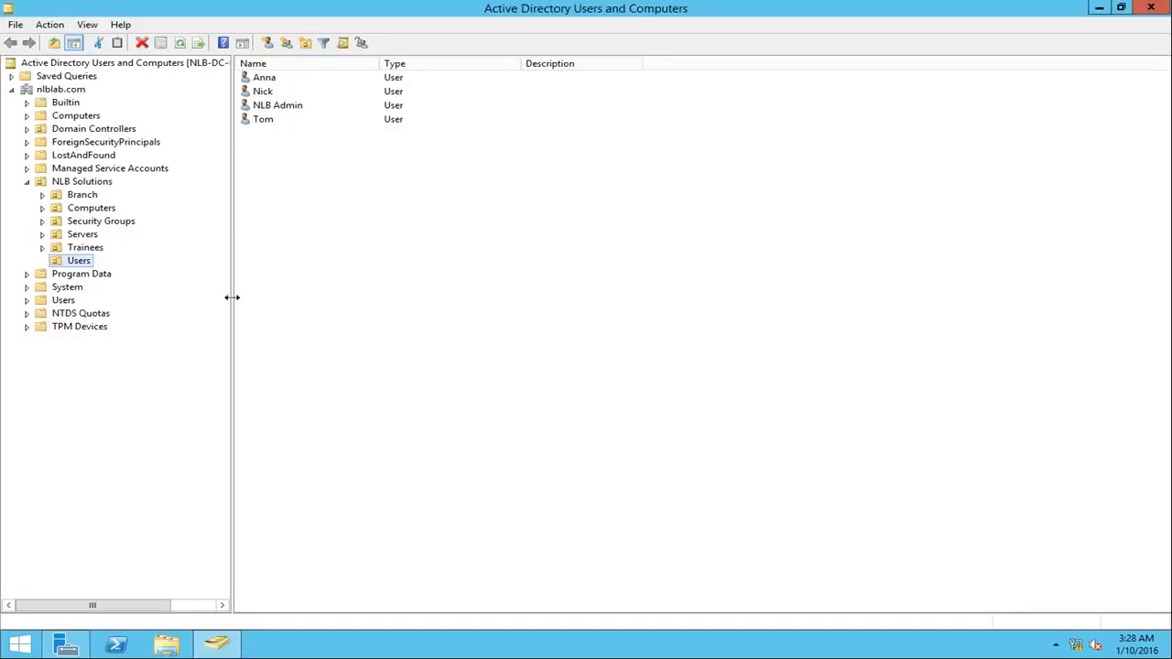
click(80, 250)
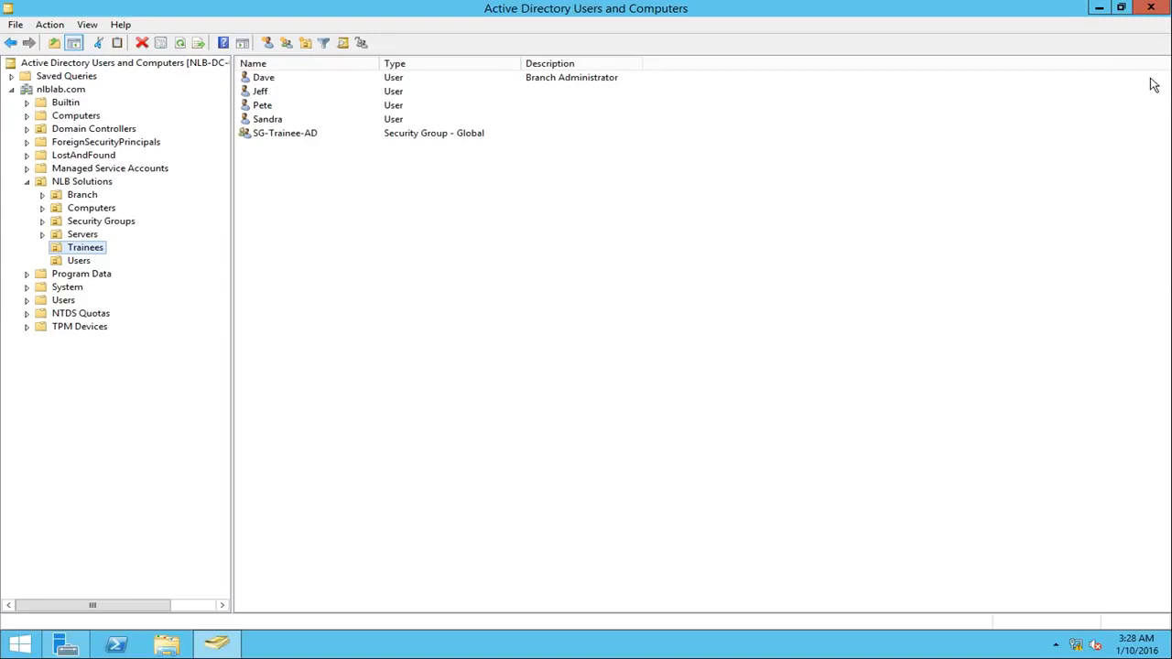
click(1099, 9)
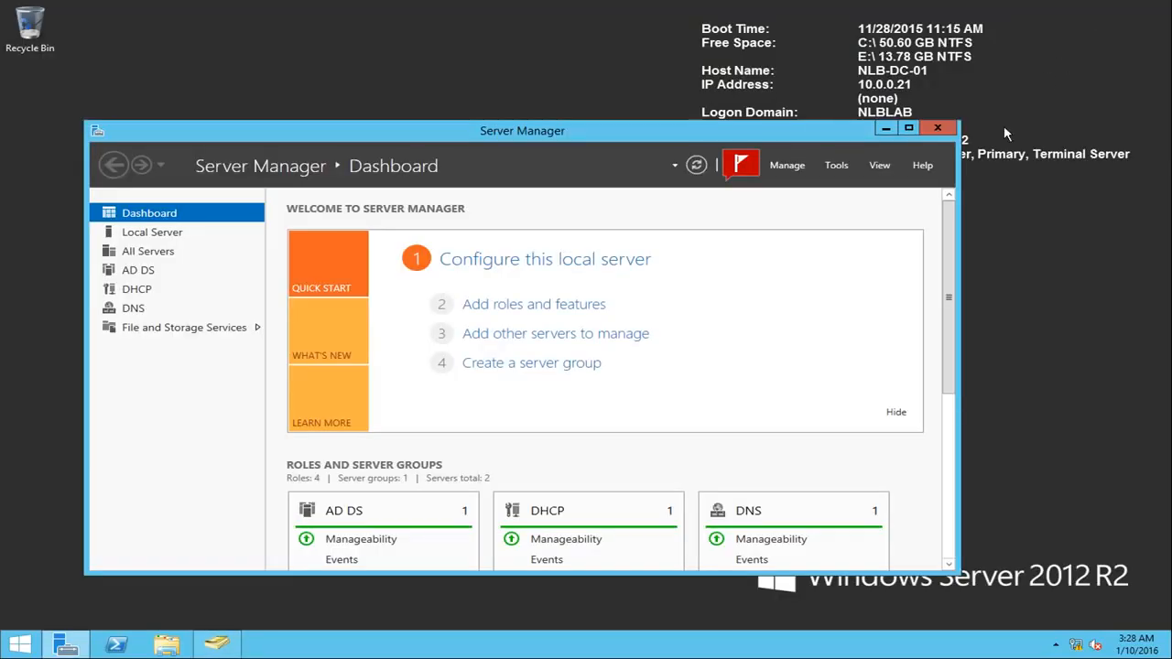
Step: Start PowerShell as administrator and check Active Directory replication status with repadmin /showrepl
right_click(116, 643)
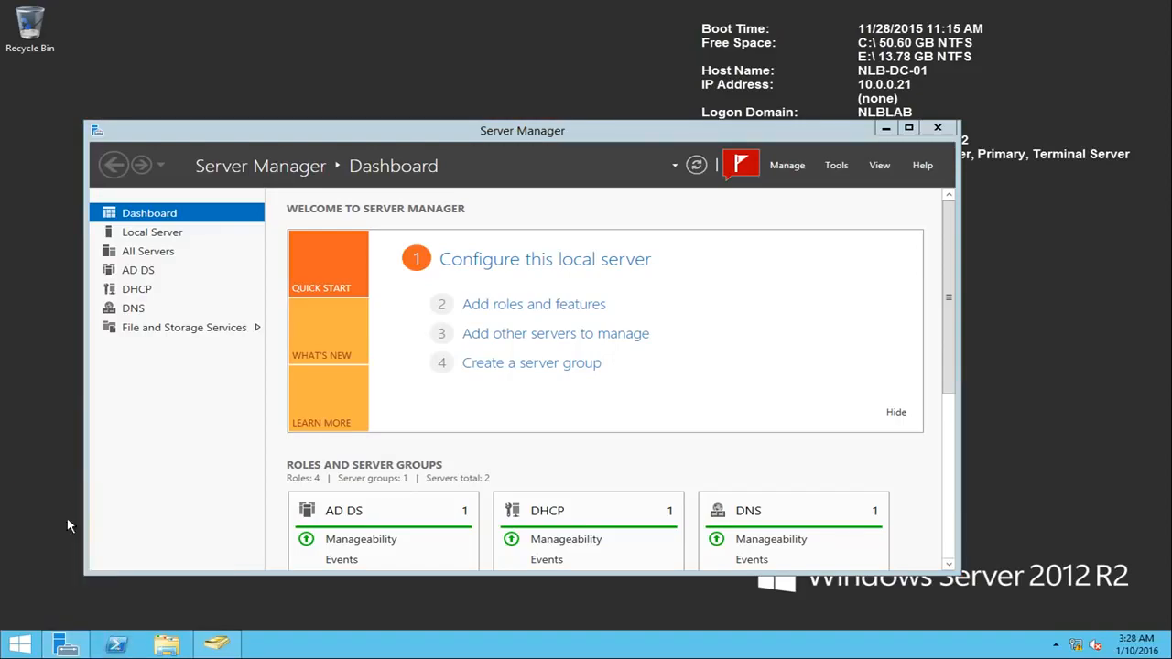
click(77, 519)
click(656, 345)
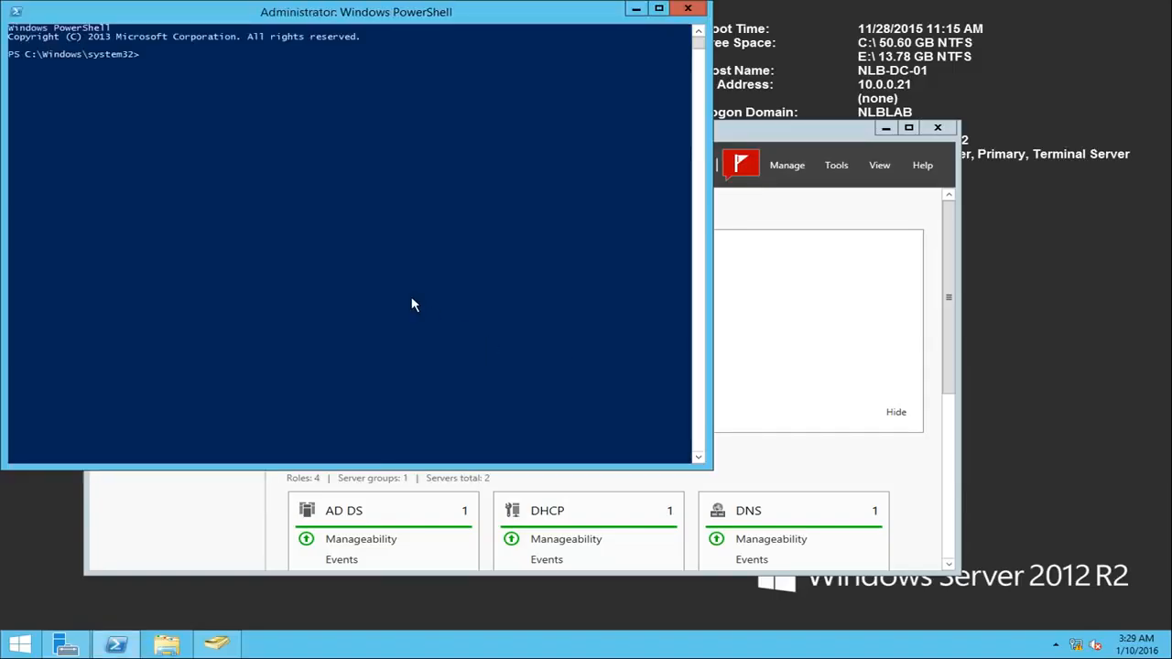
text(repadmin /showrepl)
key(Return)
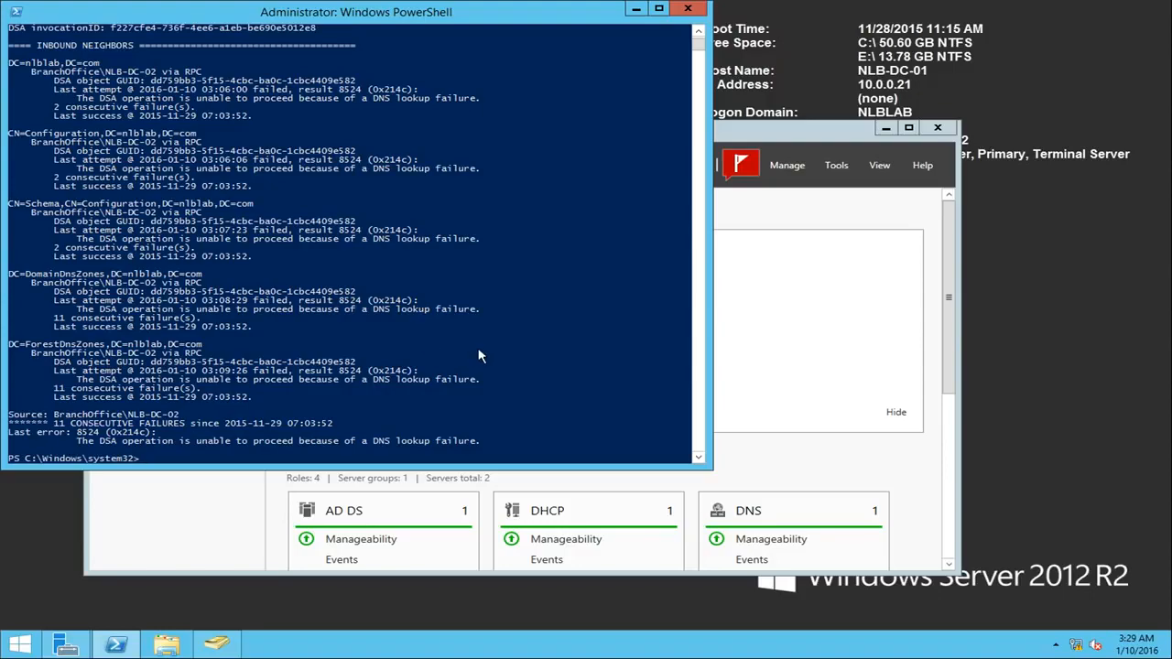
Step: Run dcdiag, examine the test results and Kerberos client error events, and close PowerShell
text(dcdiag)
key(Return)
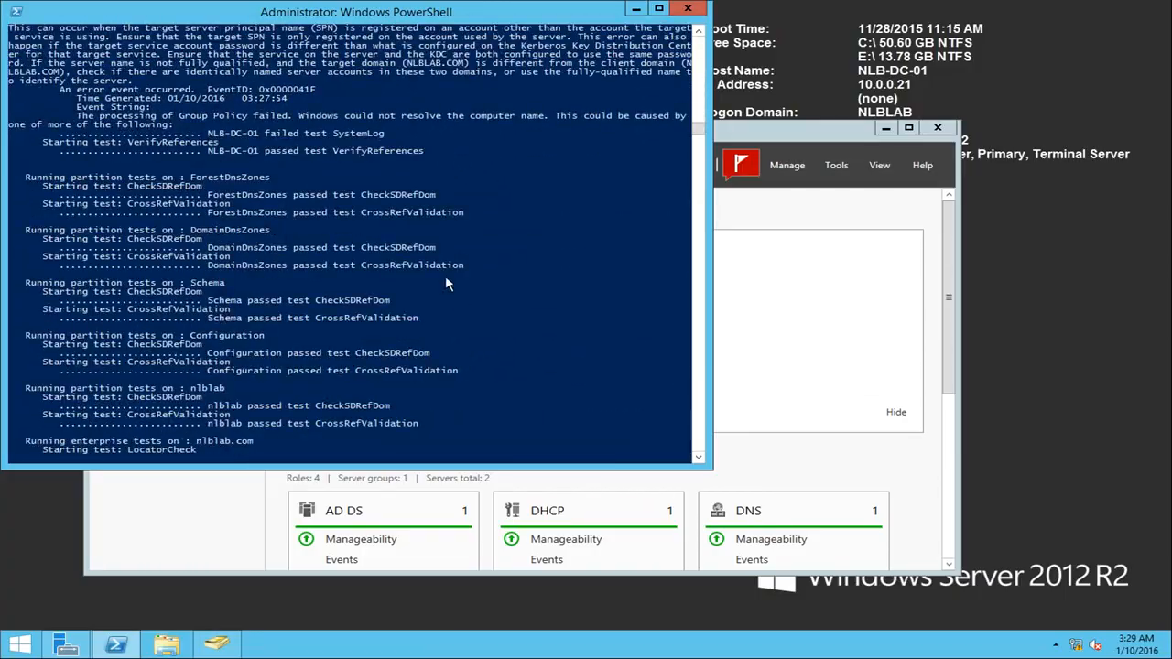
scroll(462, 295, up, 8)
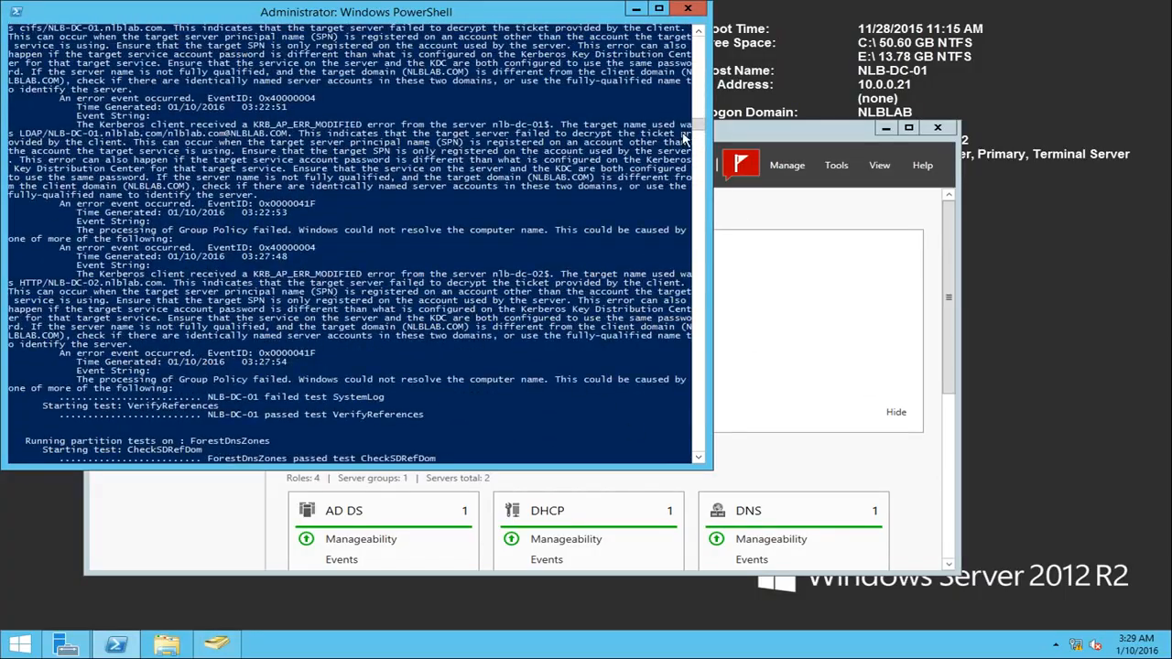
drag(703, 110, 704, 59)
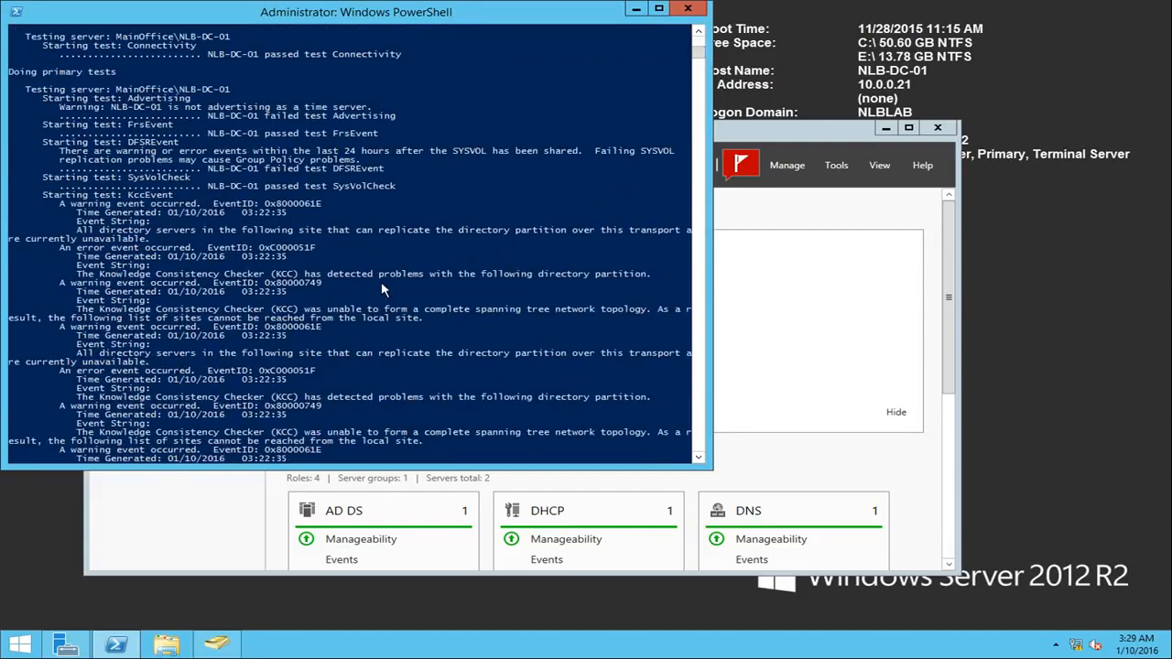
scroll(365, 256, up, 1)
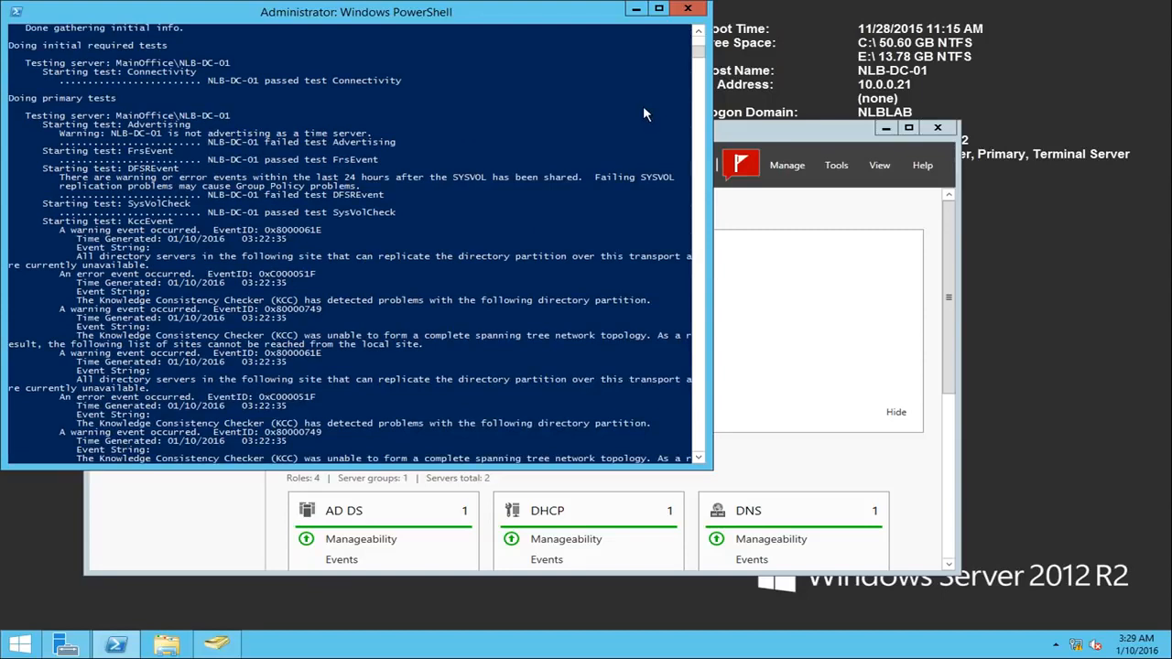
scroll(655, 97, down, 20)
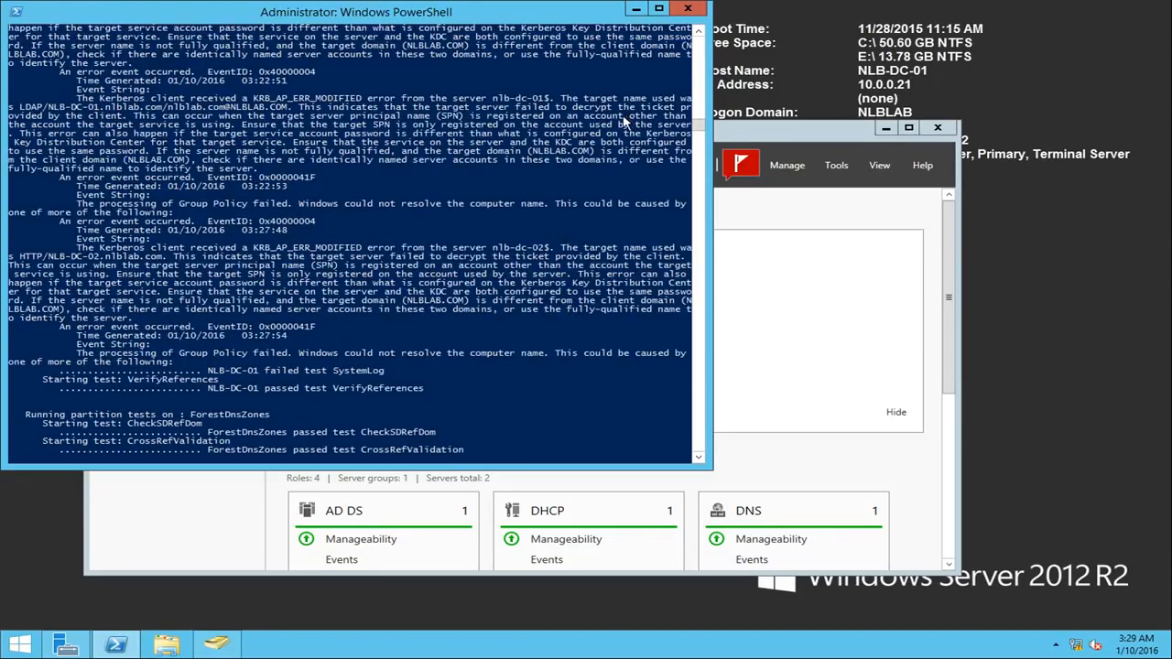
scroll(630, 117, up, 2)
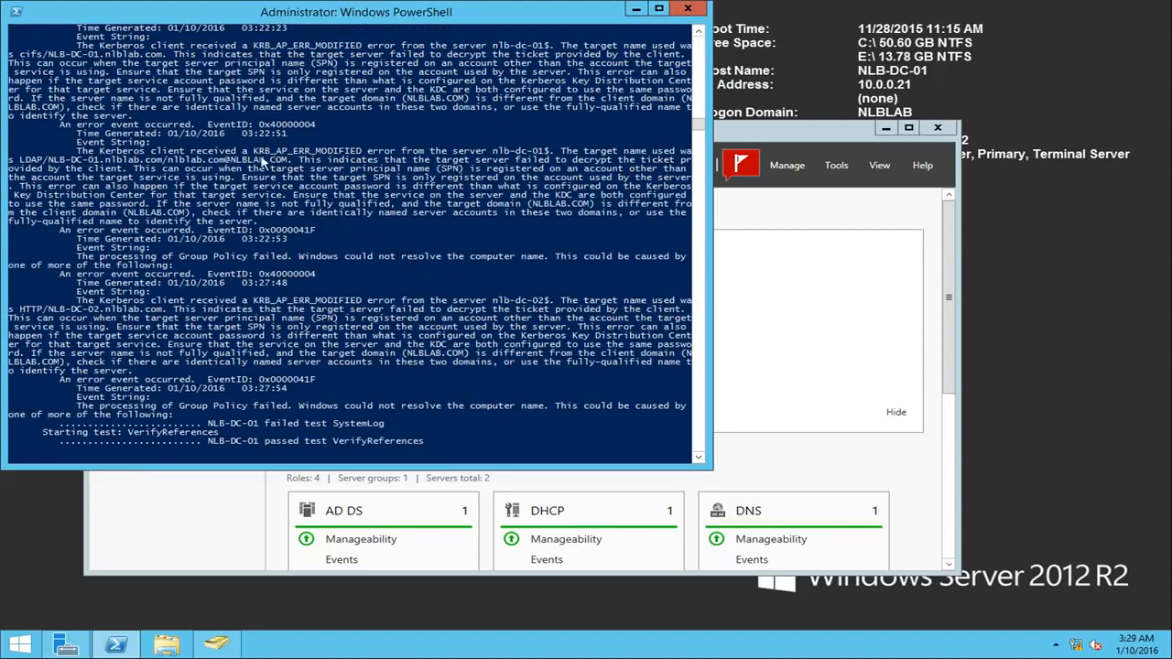
drag(253, 151, 74, 201)
click(73, 196)
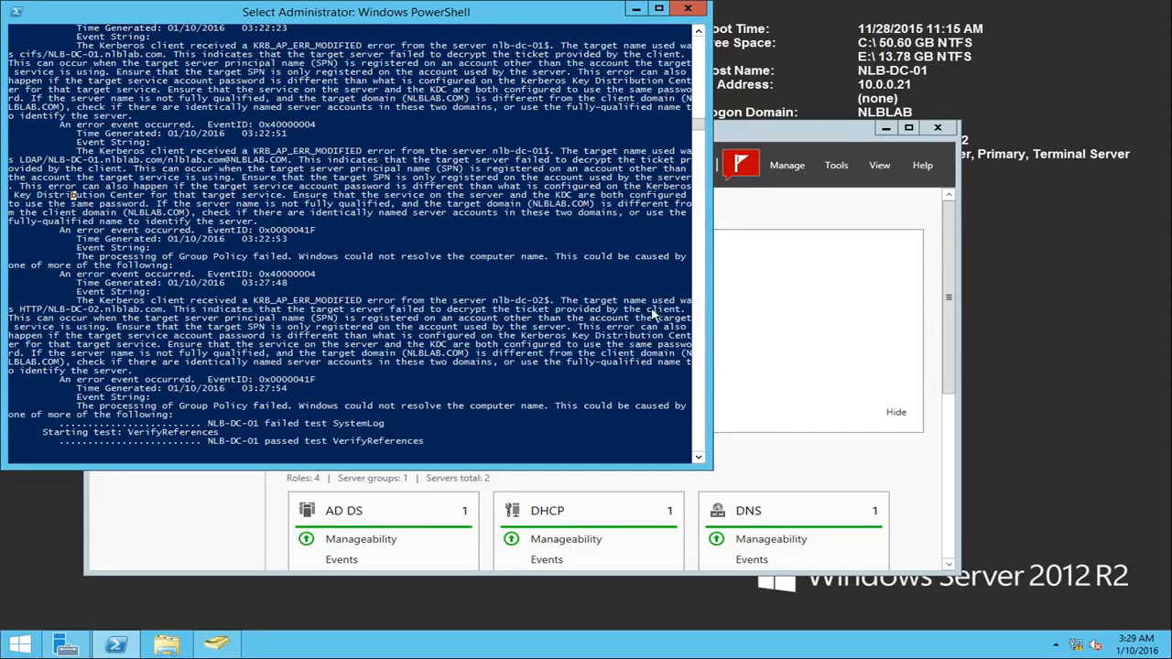
click(687, 9)
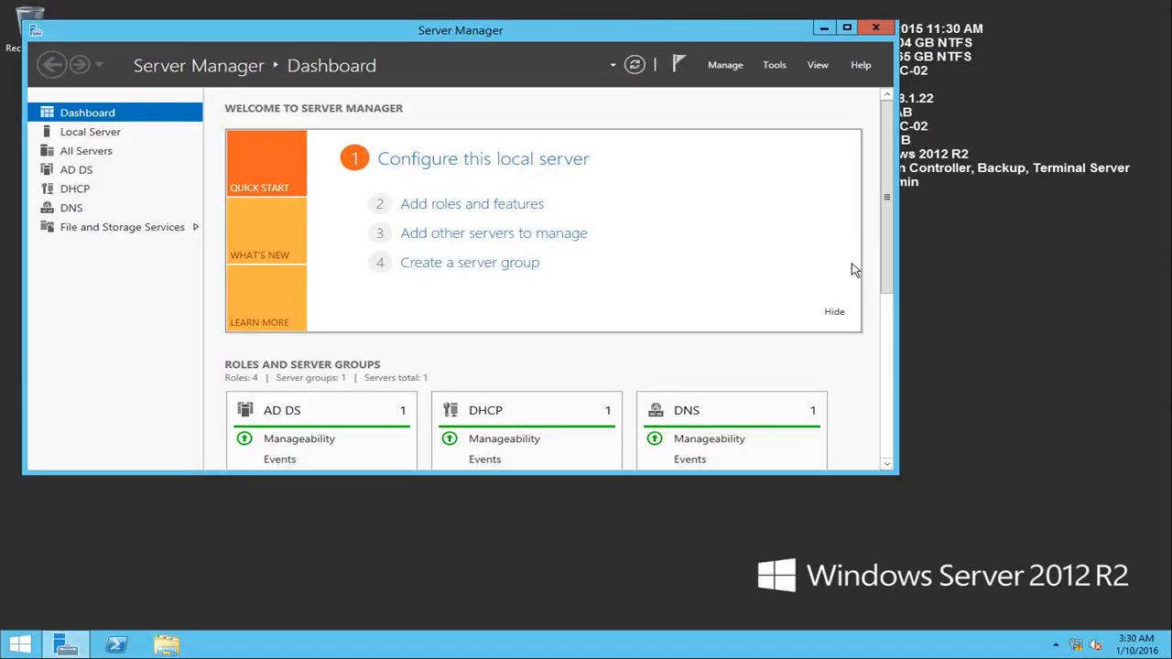
Step: On NLB-DC-02, start PowerShell as administrator and query the operations master role holders with netdom query fsmo
click(825, 28)
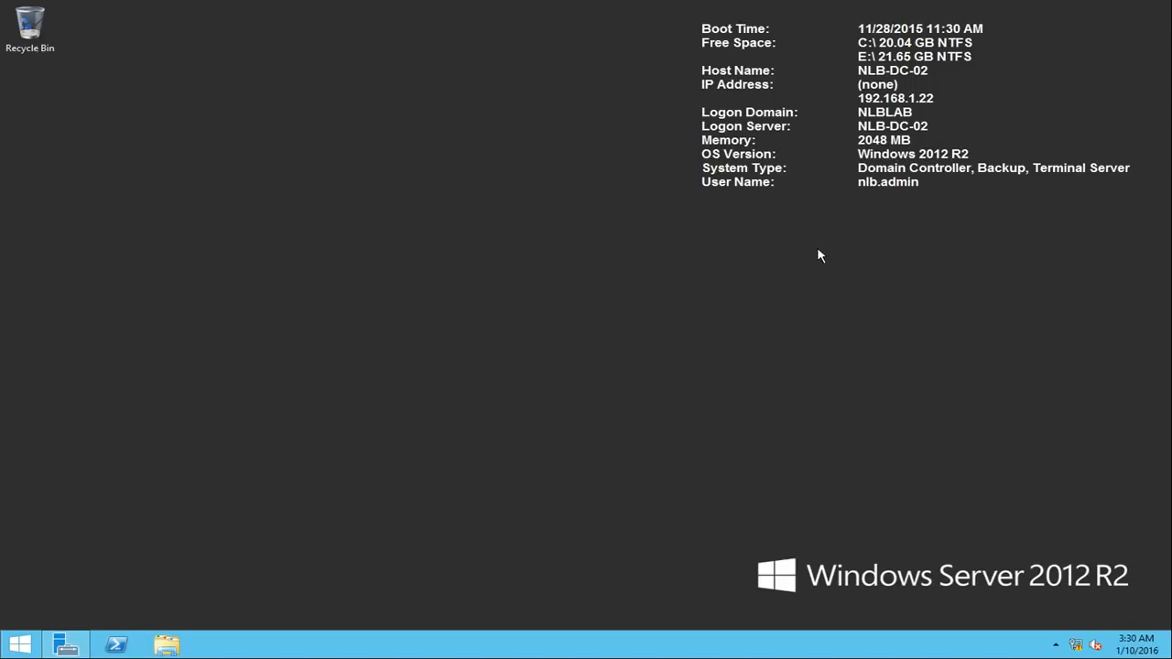
right_click(113, 648)
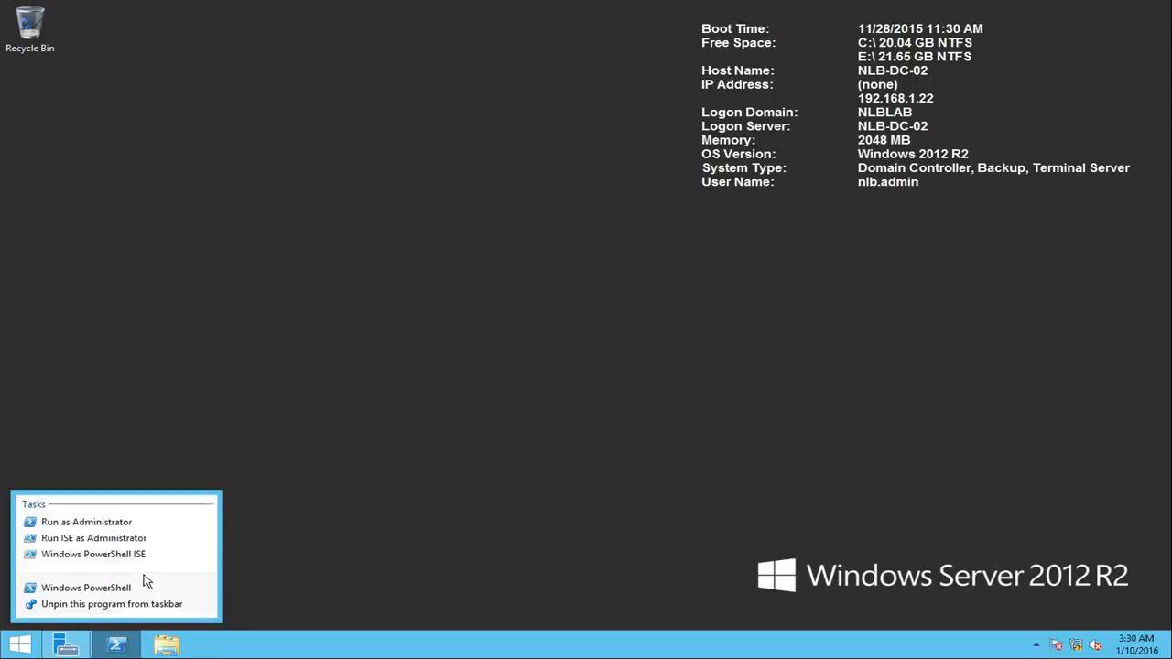
click(102, 521)
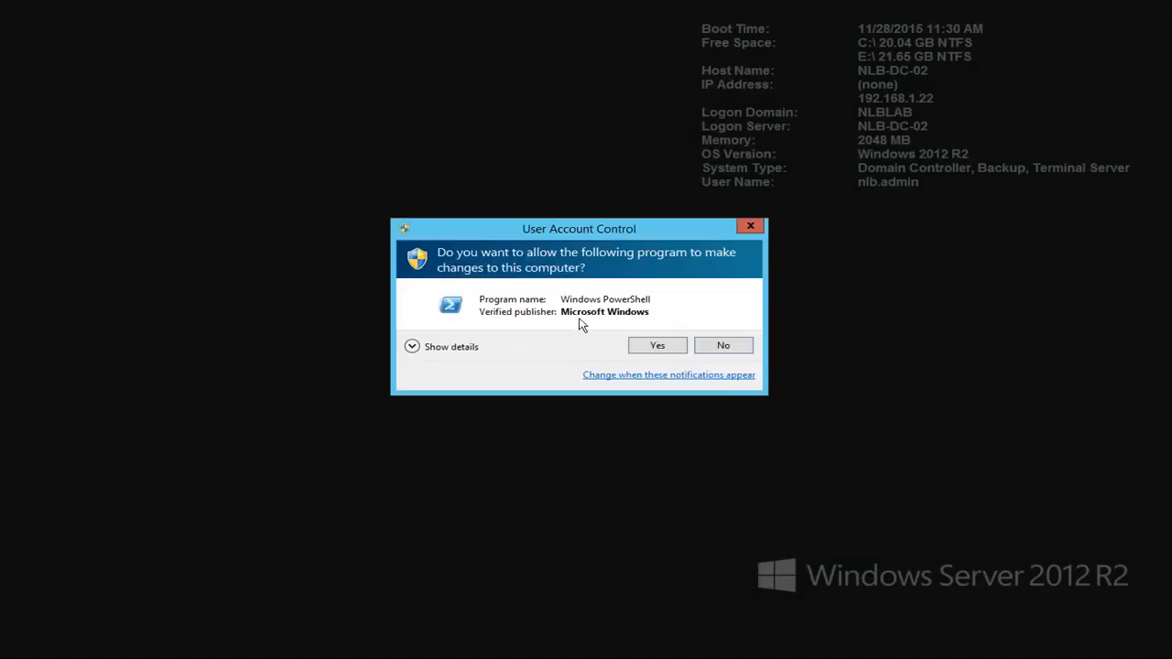
click(679, 344)
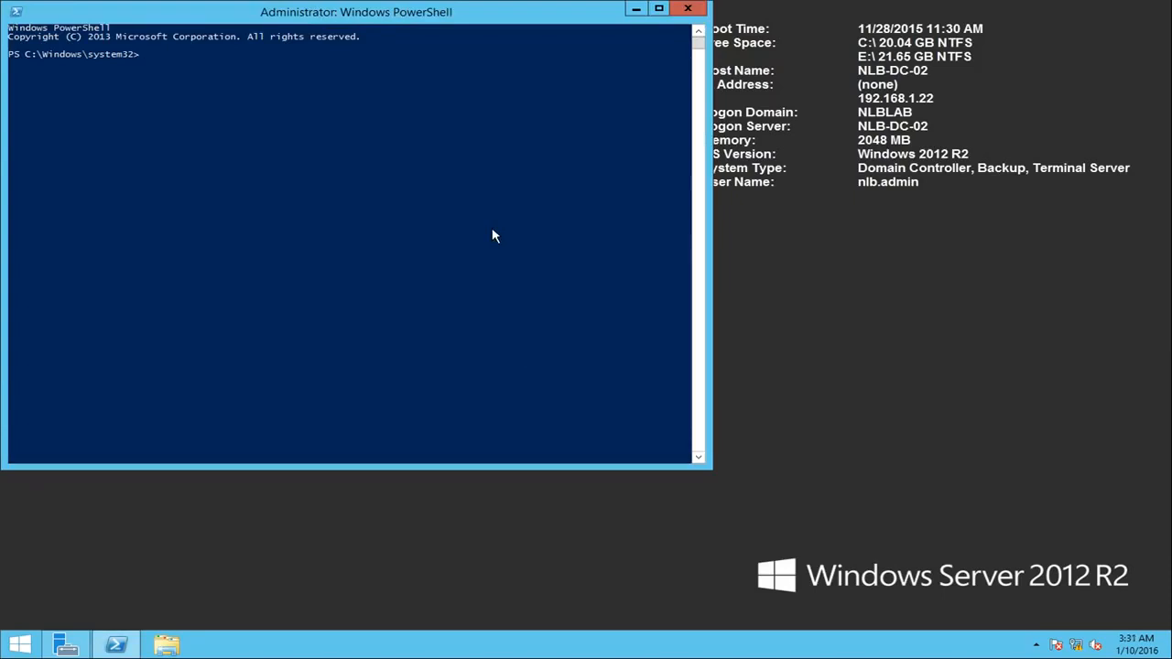
text(netdom query fsmo)
Step: Inspect the records of the nlblab.com forward lookup zone in DNS Manager, then uncover the FSMO query output in PowerShell
click(63, 646)
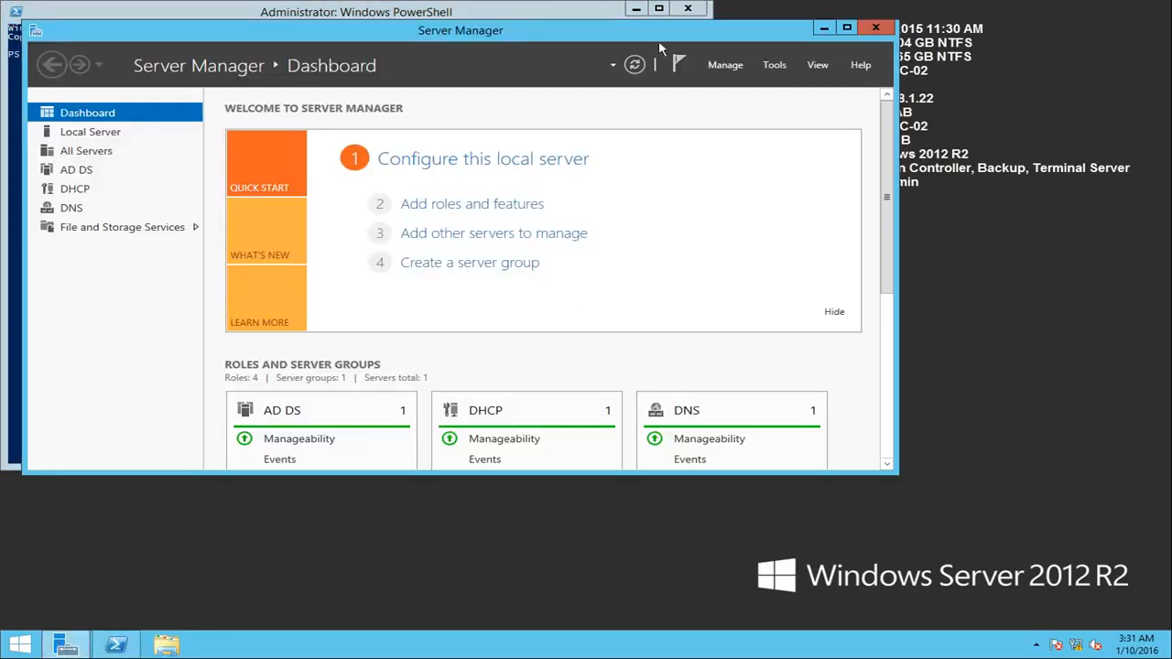
drag(544, 32, 722, 96)
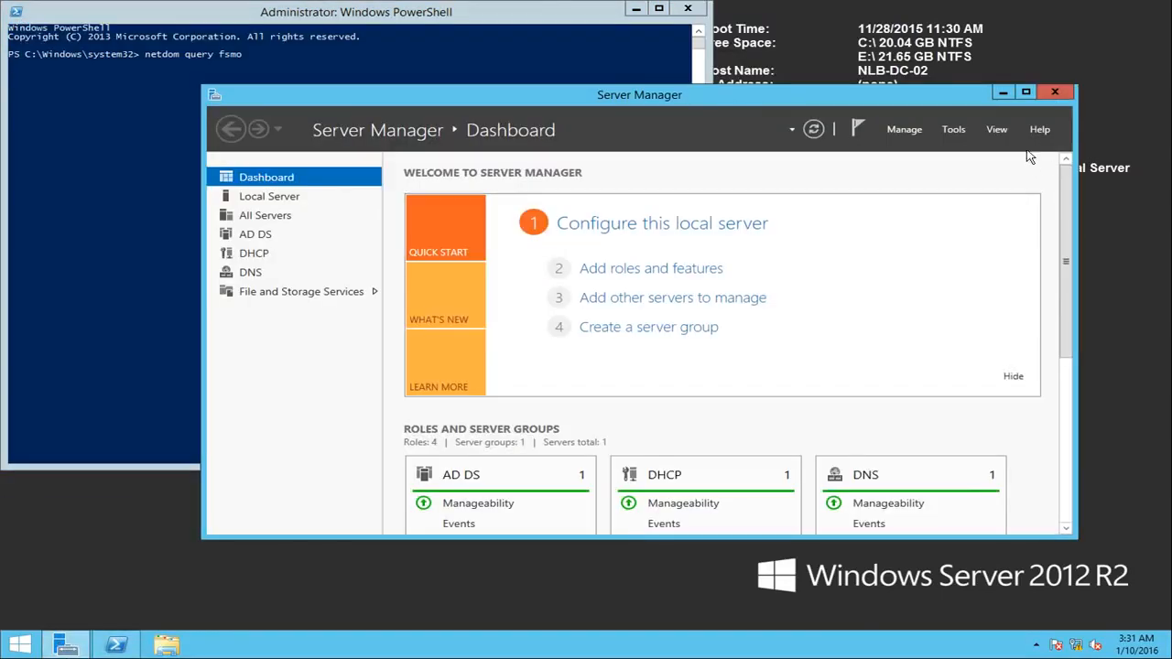
click(953, 129)
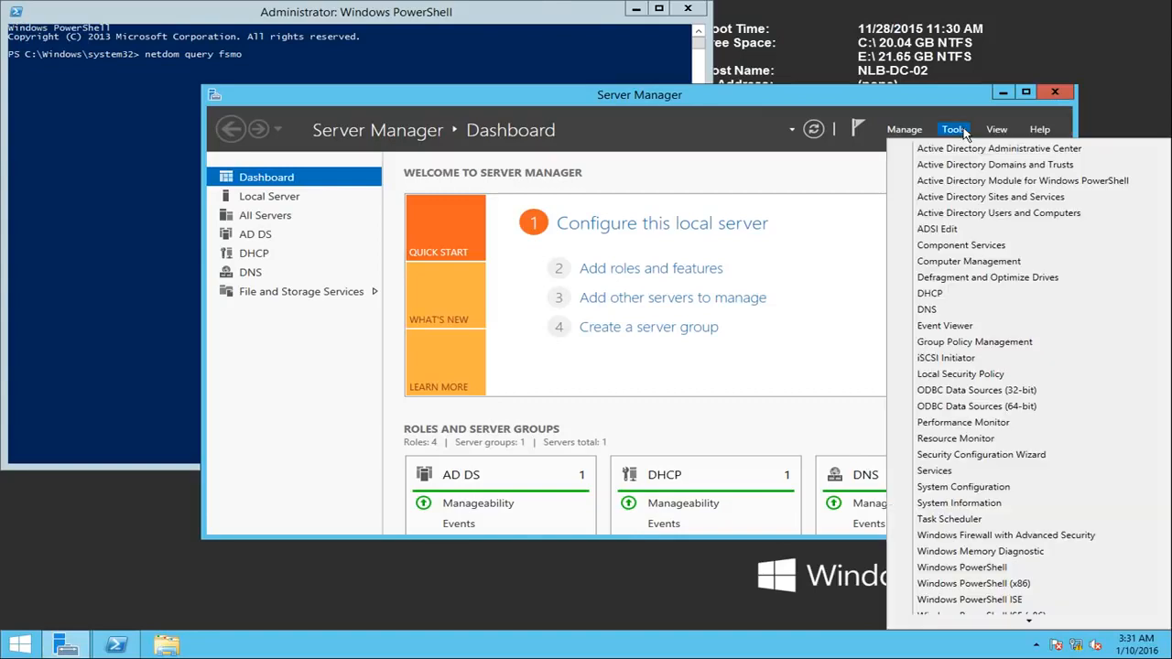
click(950, 310)
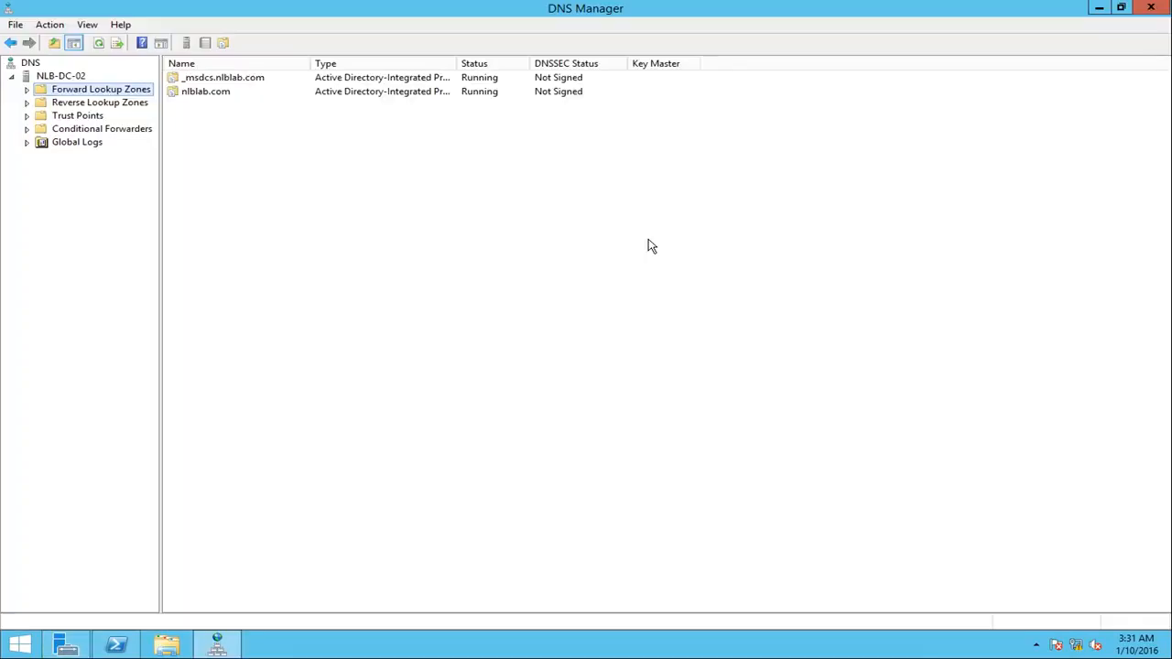
click(28, 90)
click(87, 116)
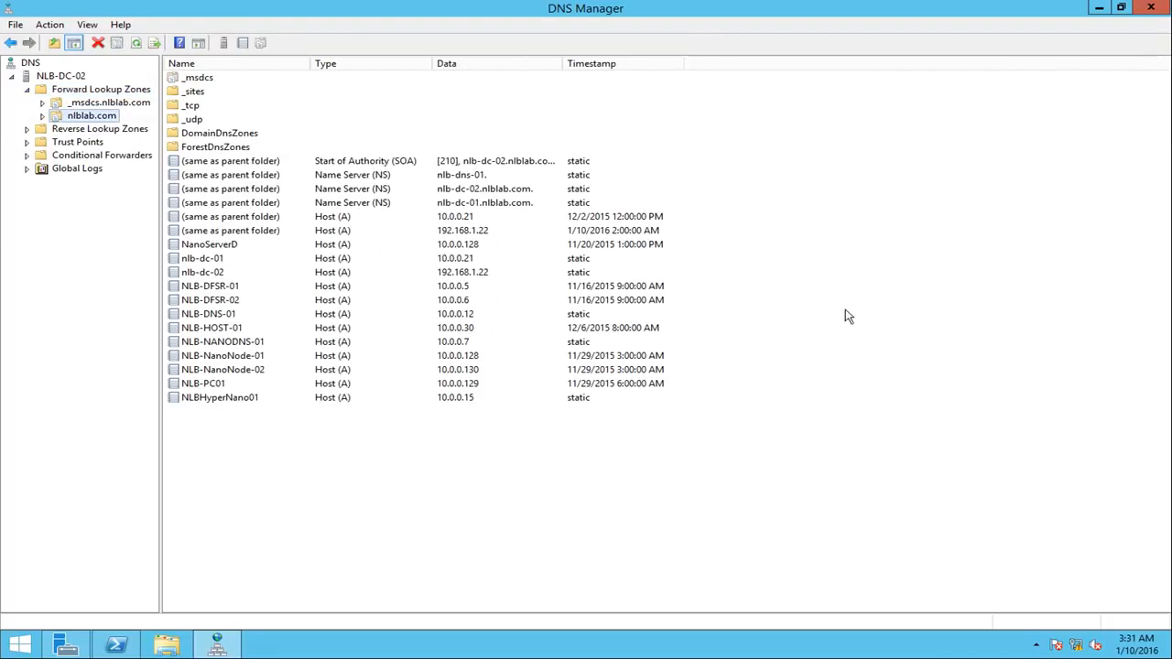
click(1099, 13)
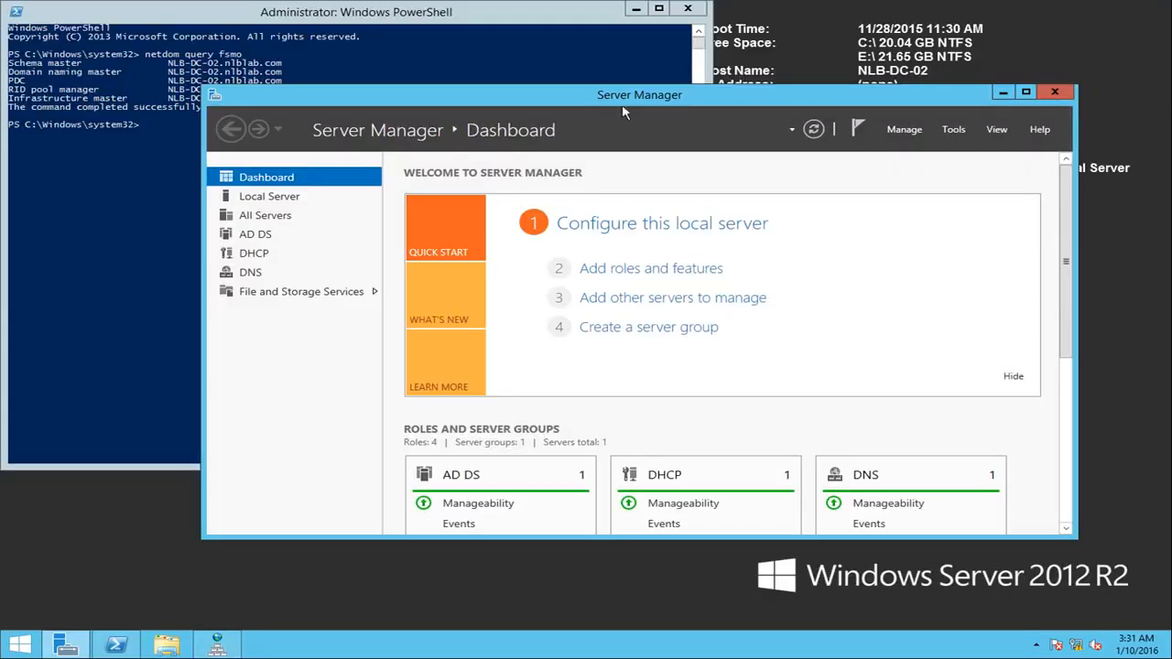
drag(597, 99, 590, 199)
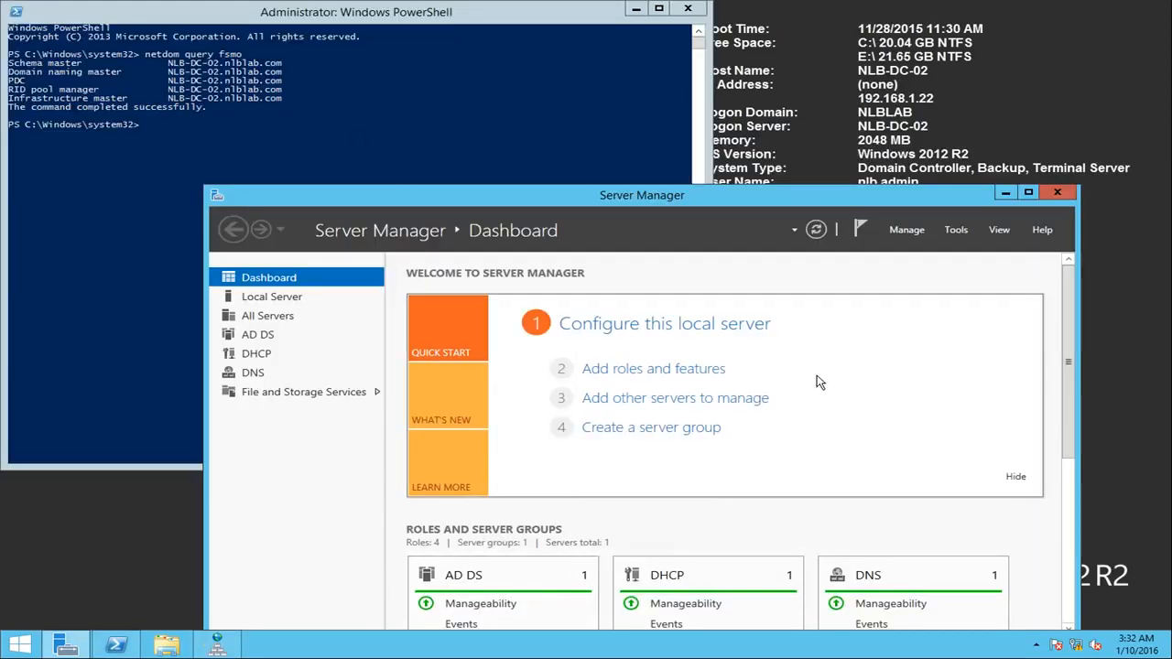
click(955, 232)
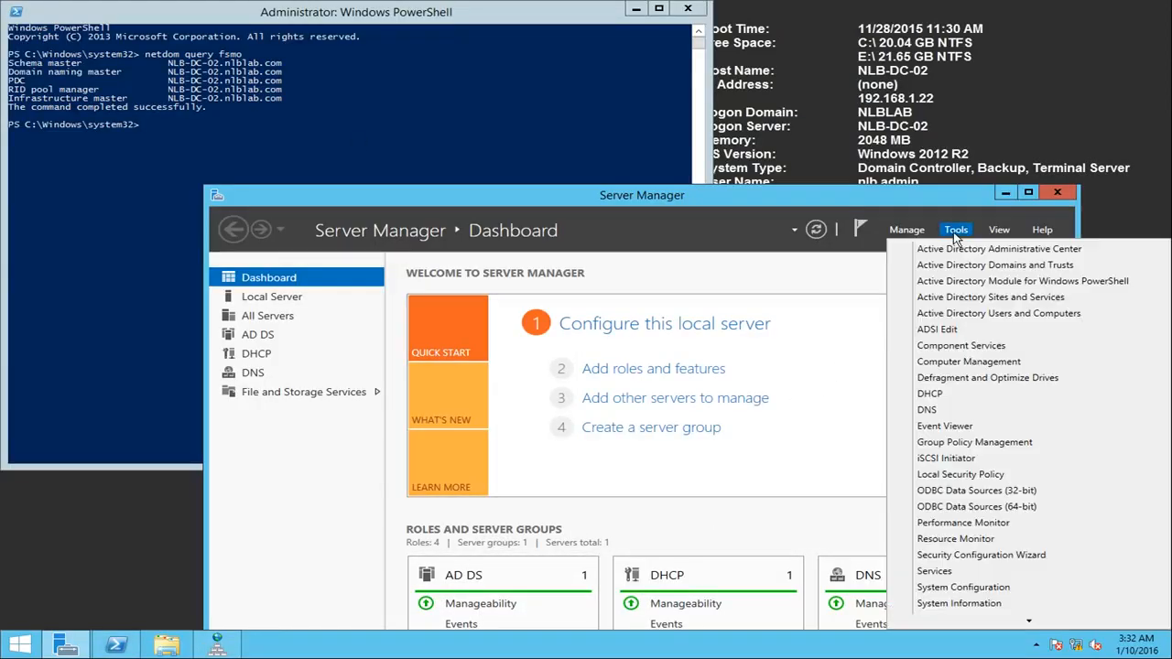
click(967, 355)
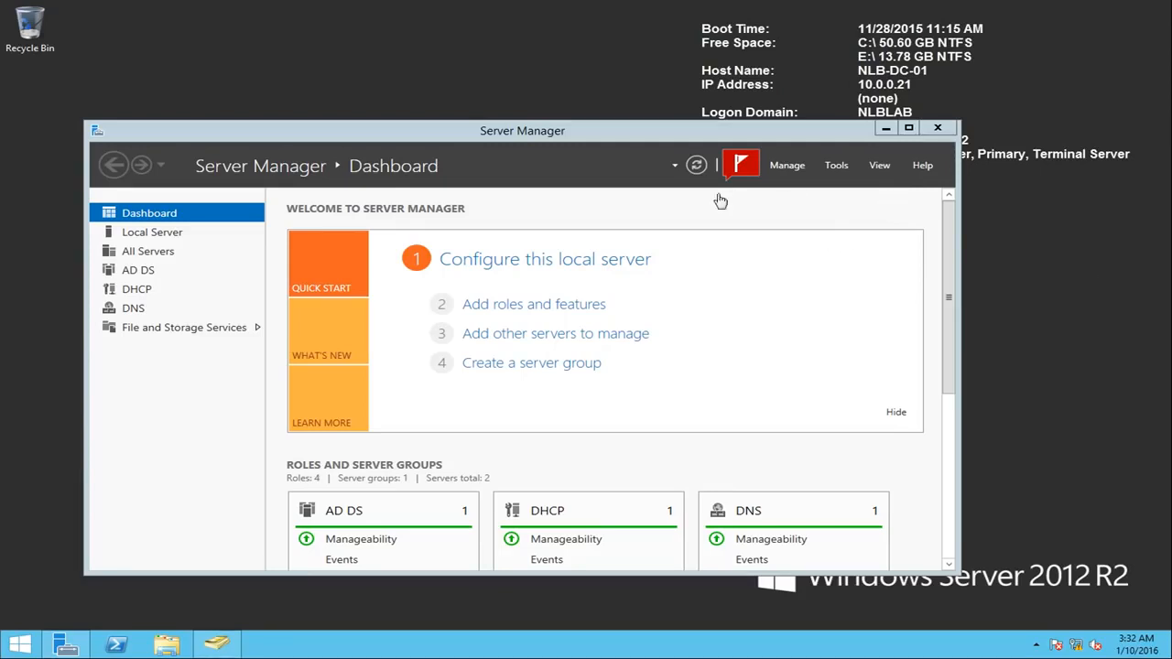
click(787, 167)
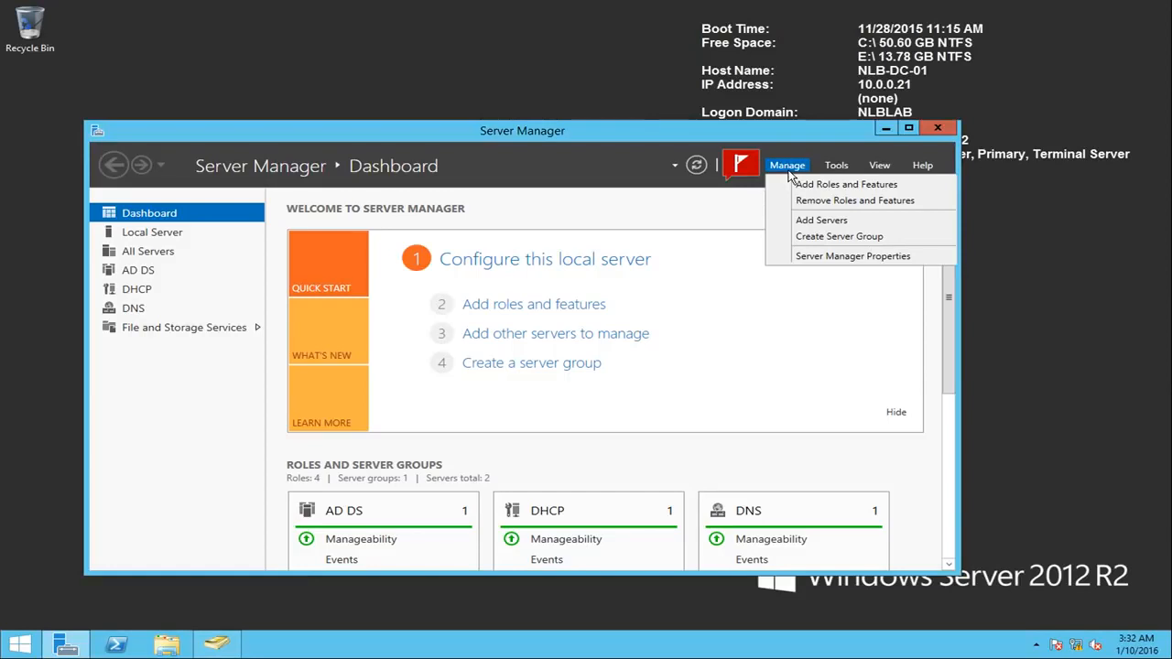
Step: Start removing the Active Directory Domain Services role and its management tools from NLB-DC-01, and proceed to demoting the domain controller
click(801, 205)
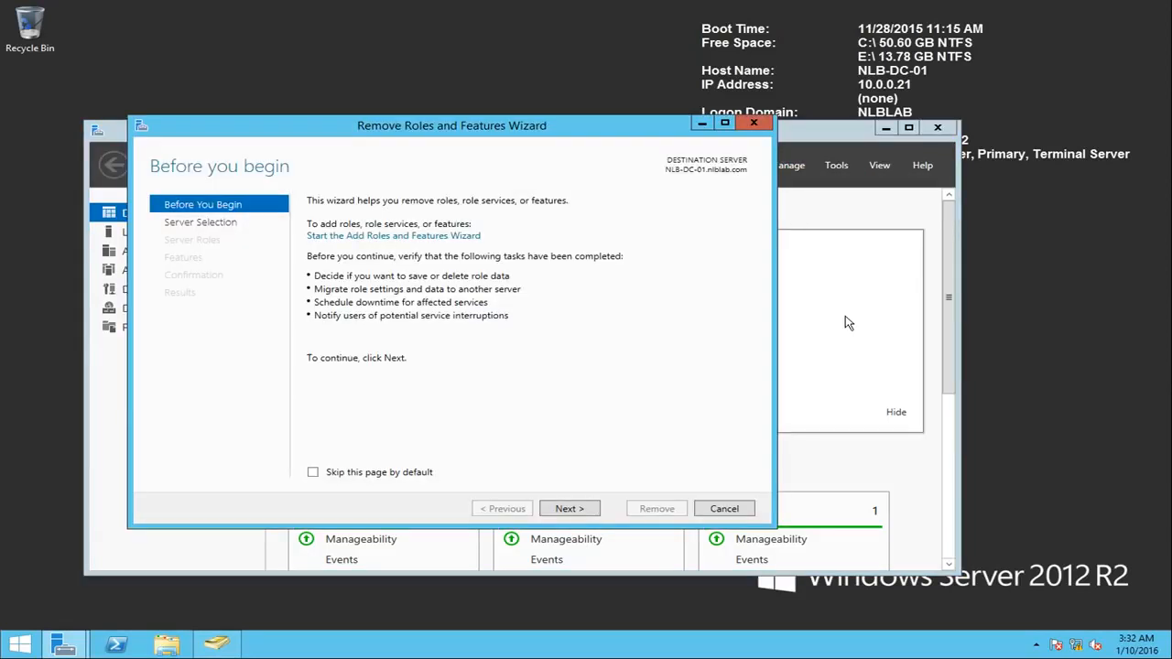
click(560, 513)
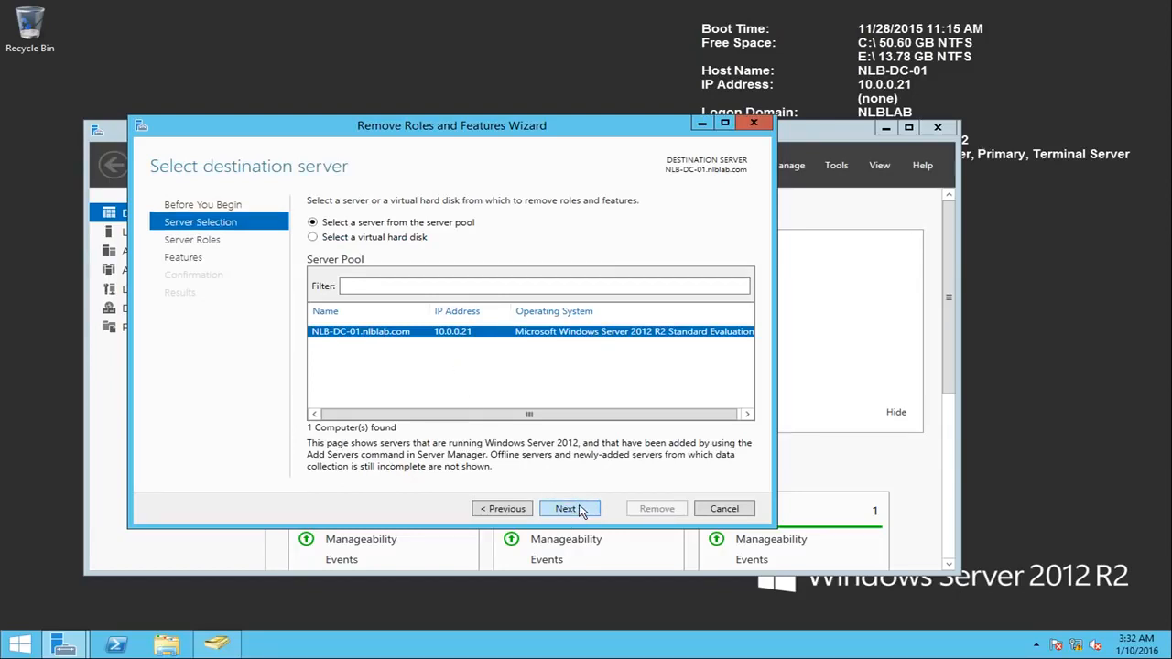
click(582, 510)
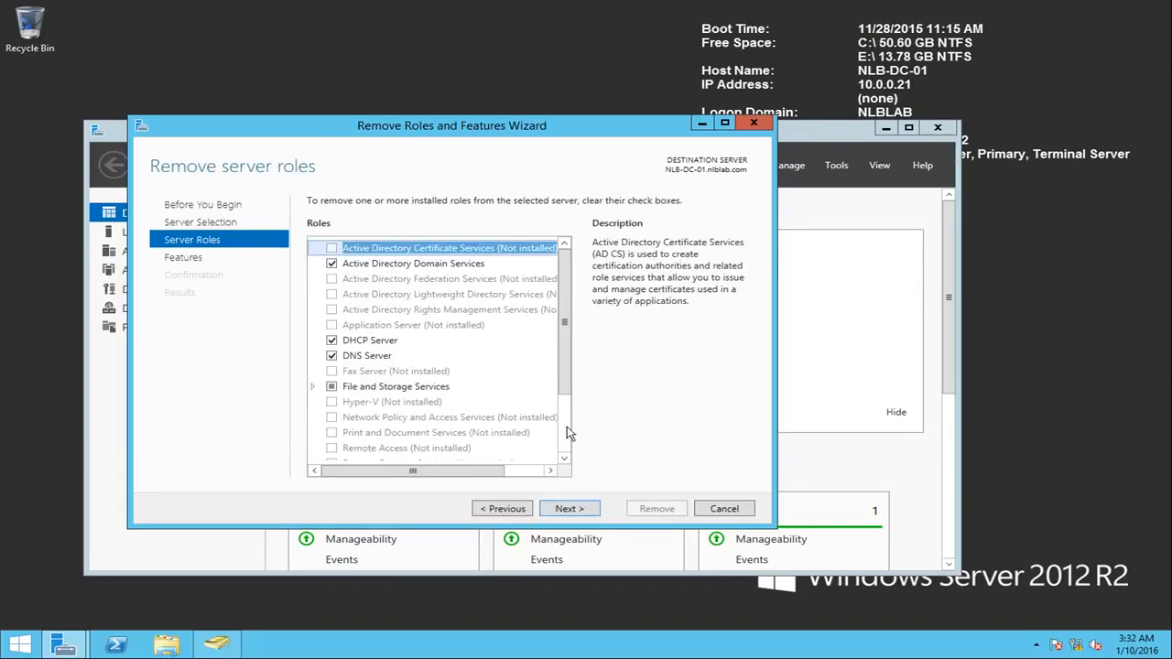
click(423, 266)
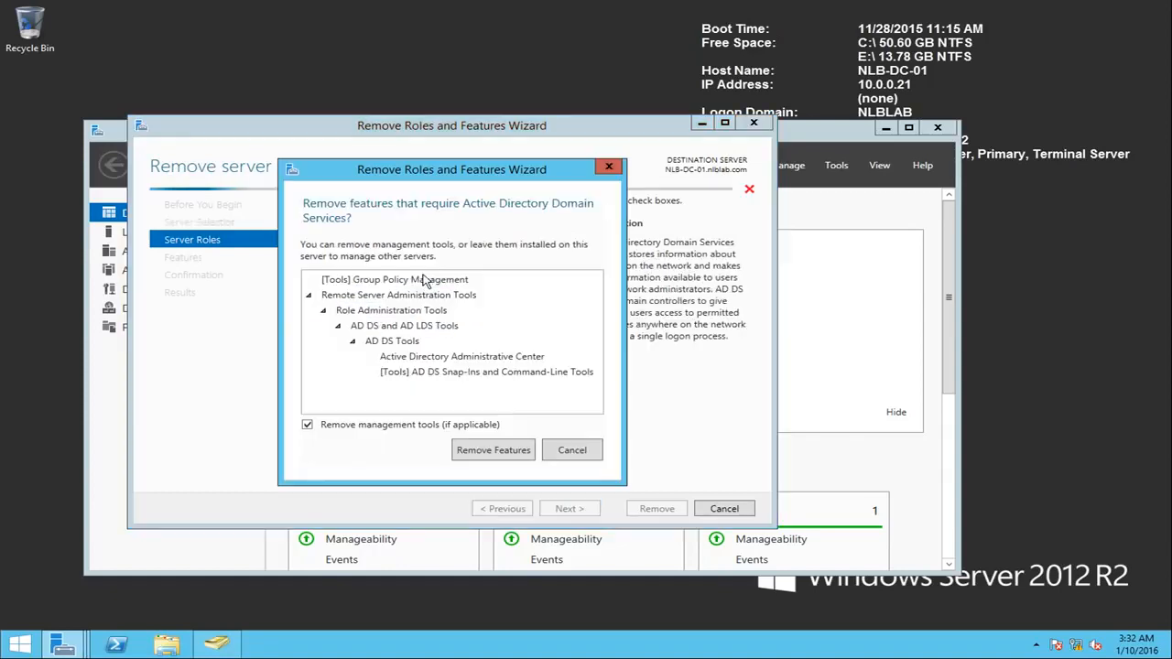
click(493, 450)
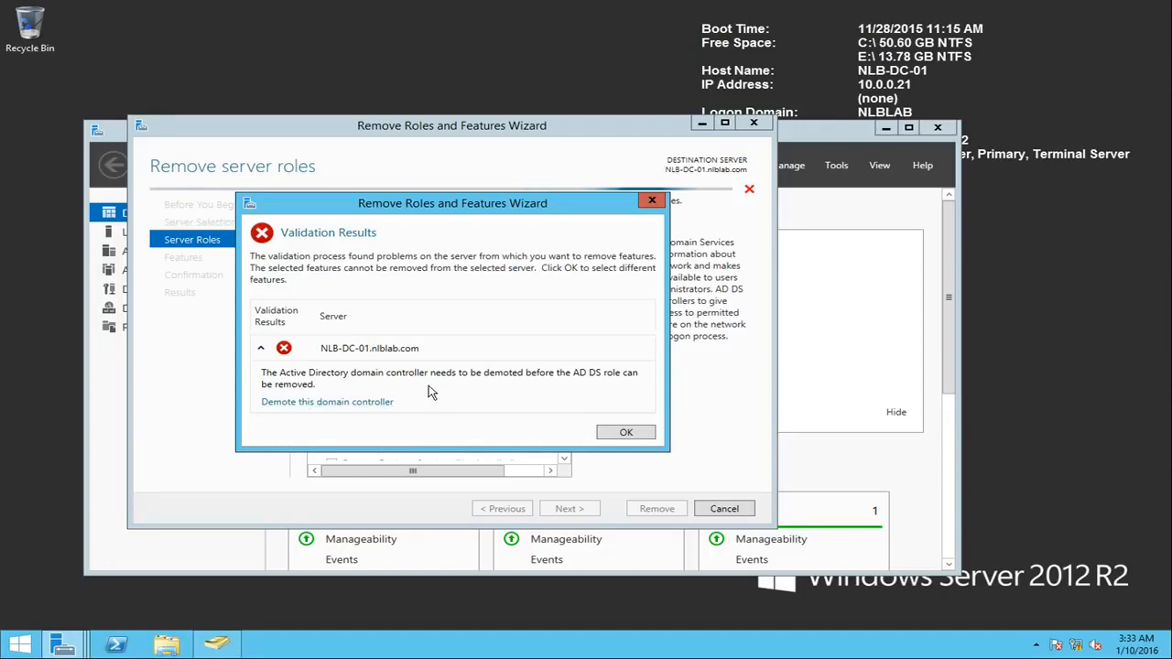
click(323, 403)
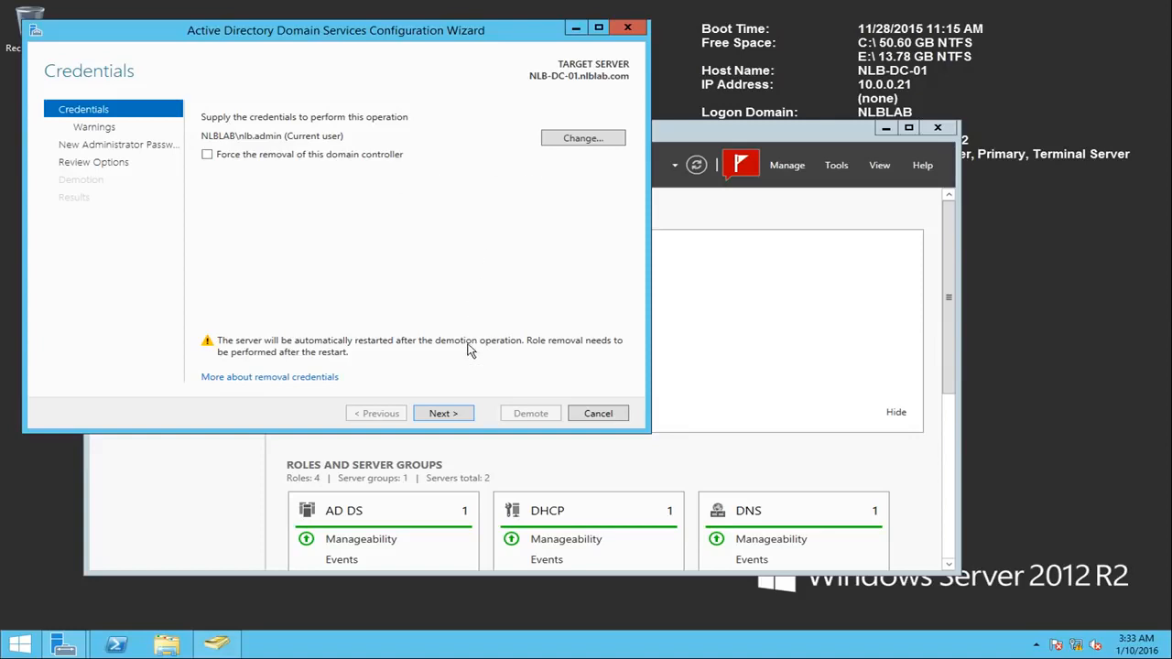
Step: Continue the demotion with the current credentials, agree to proceed with removal, and enter and confirm the new administrator password
click(442, 414)
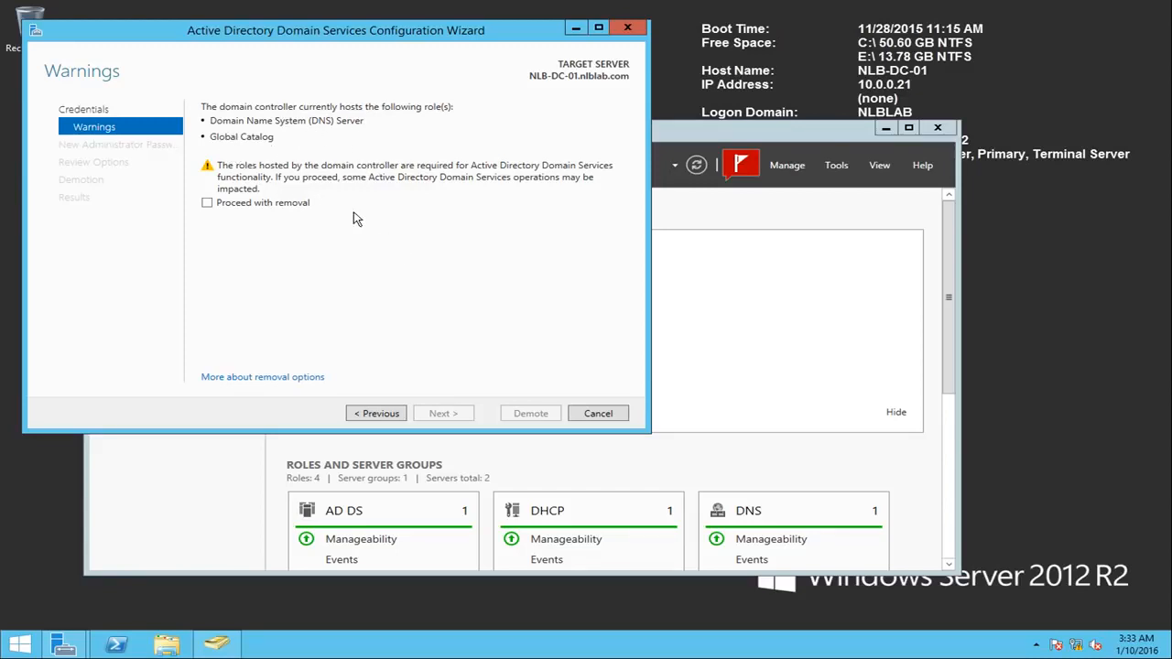
click(262, 212)
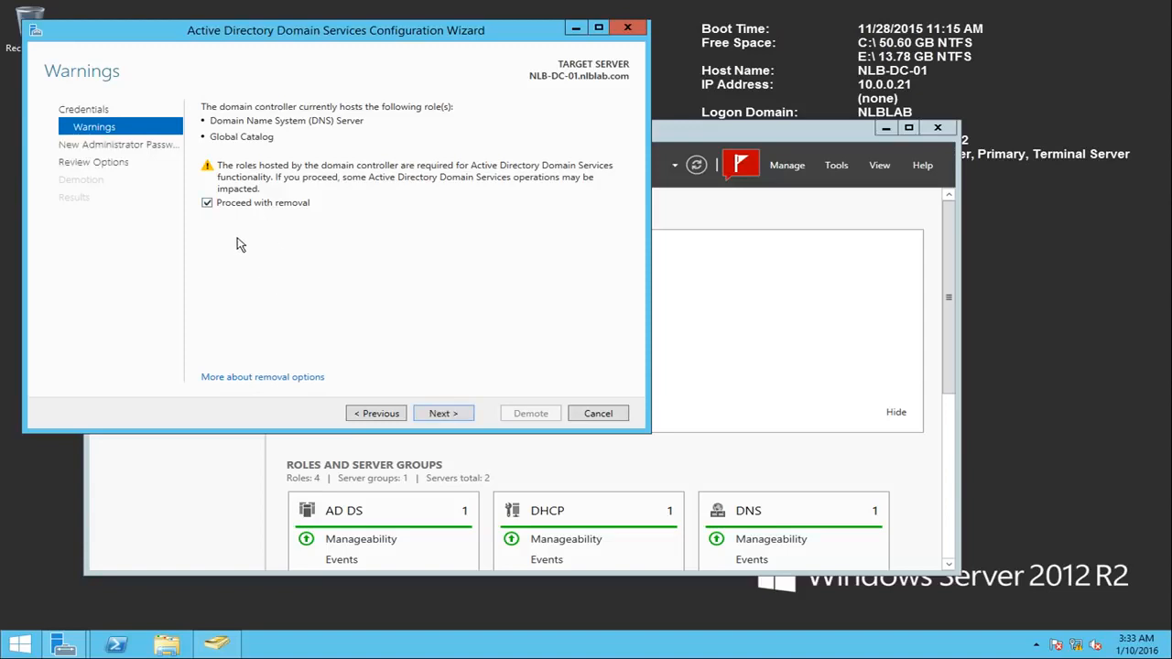
click(445, 413)
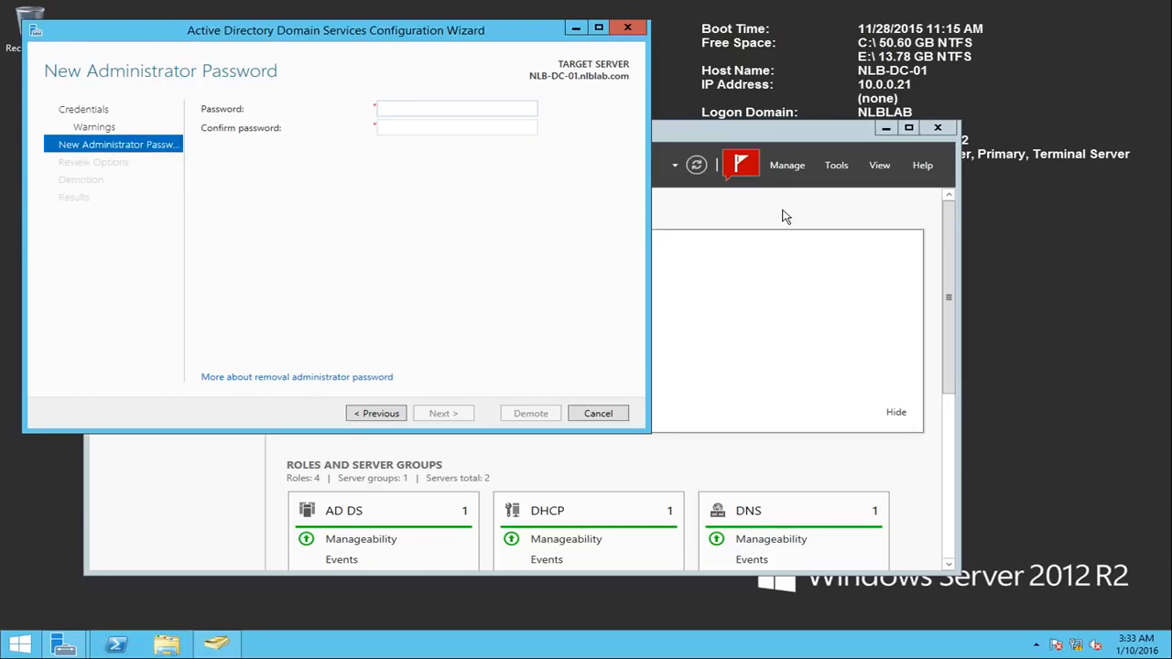
text(3)
key(Tab)
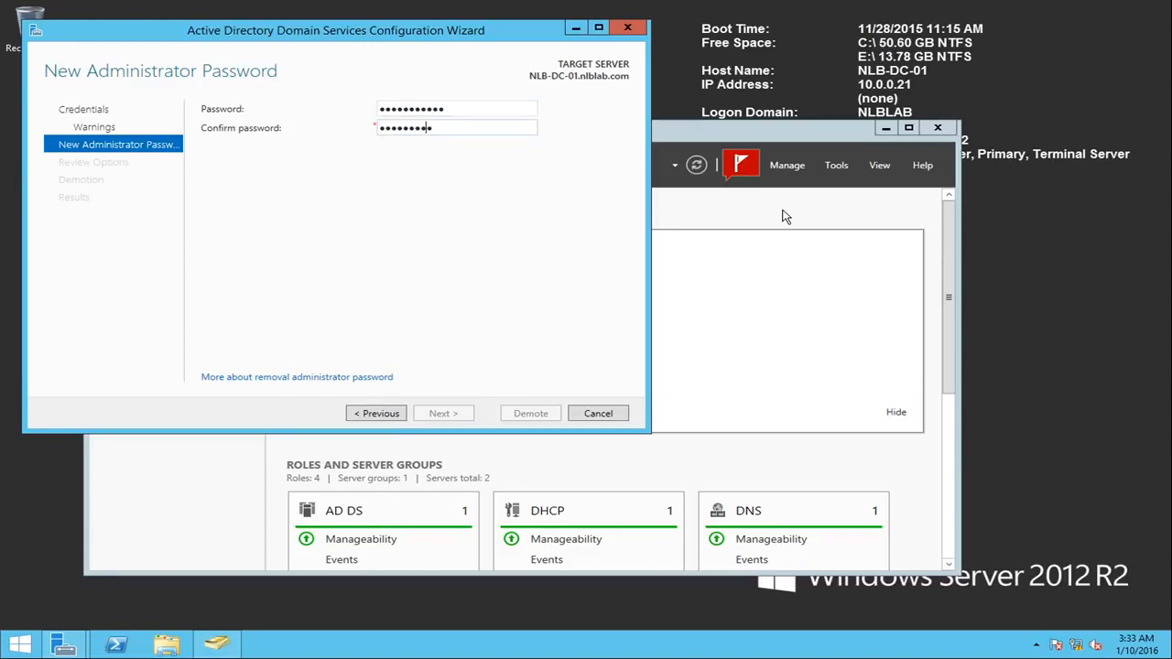
text(23)
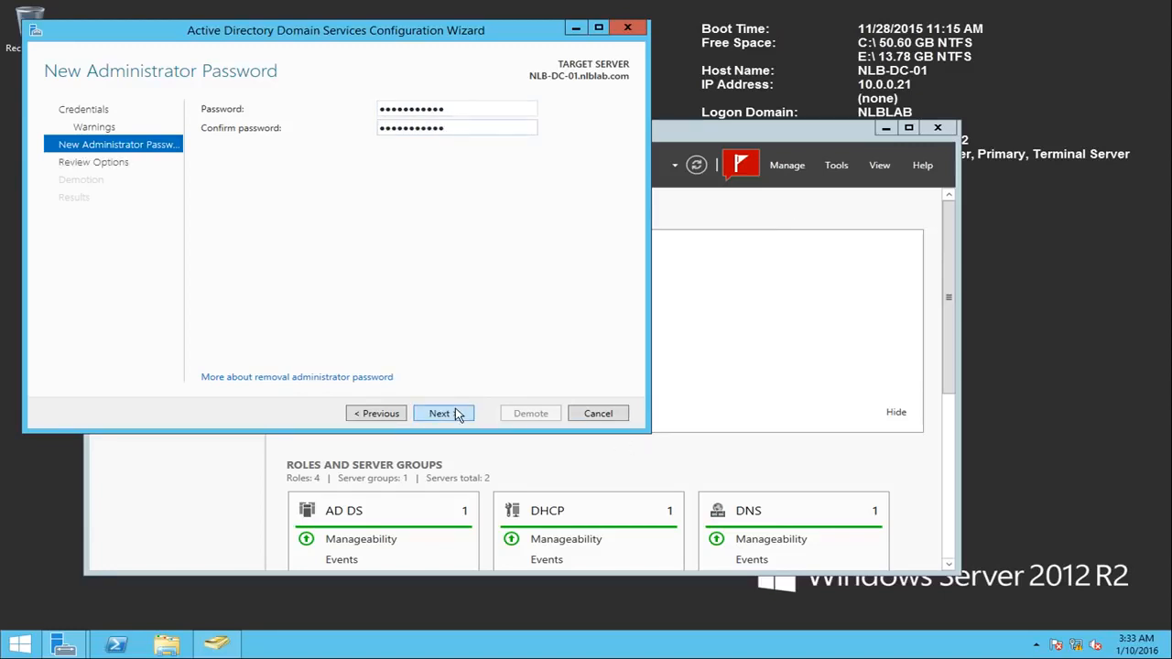
click(457, 414)
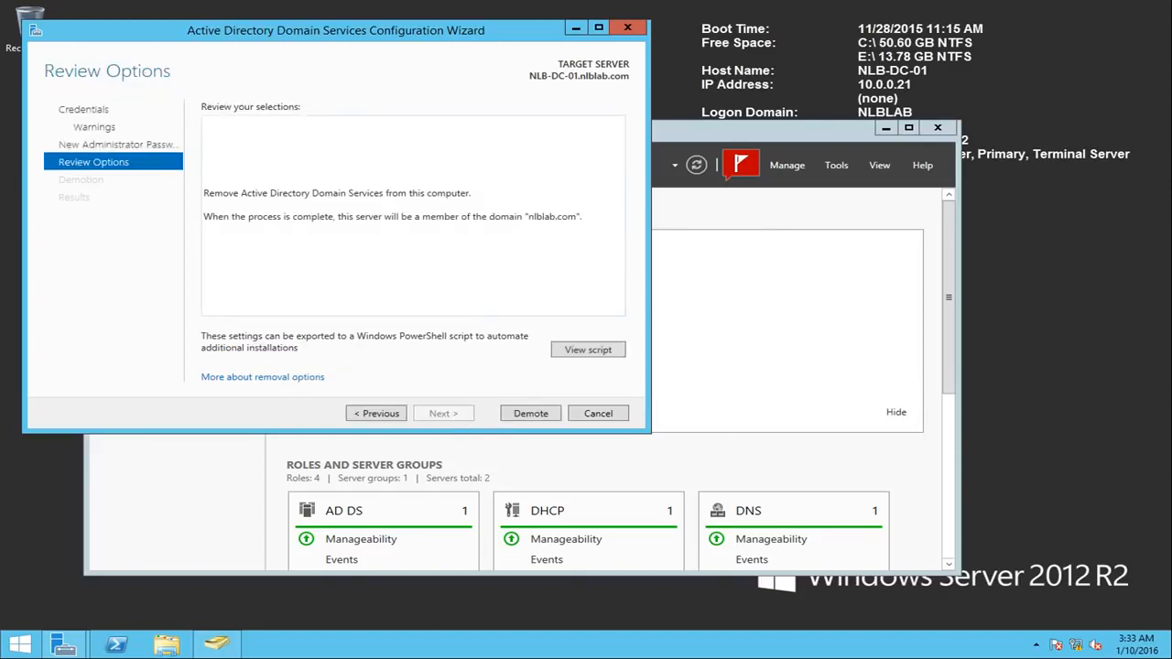
Step: Review the generated demotion script, then try to demote NLB-DC-01 and close the wizard
click(573, 351)
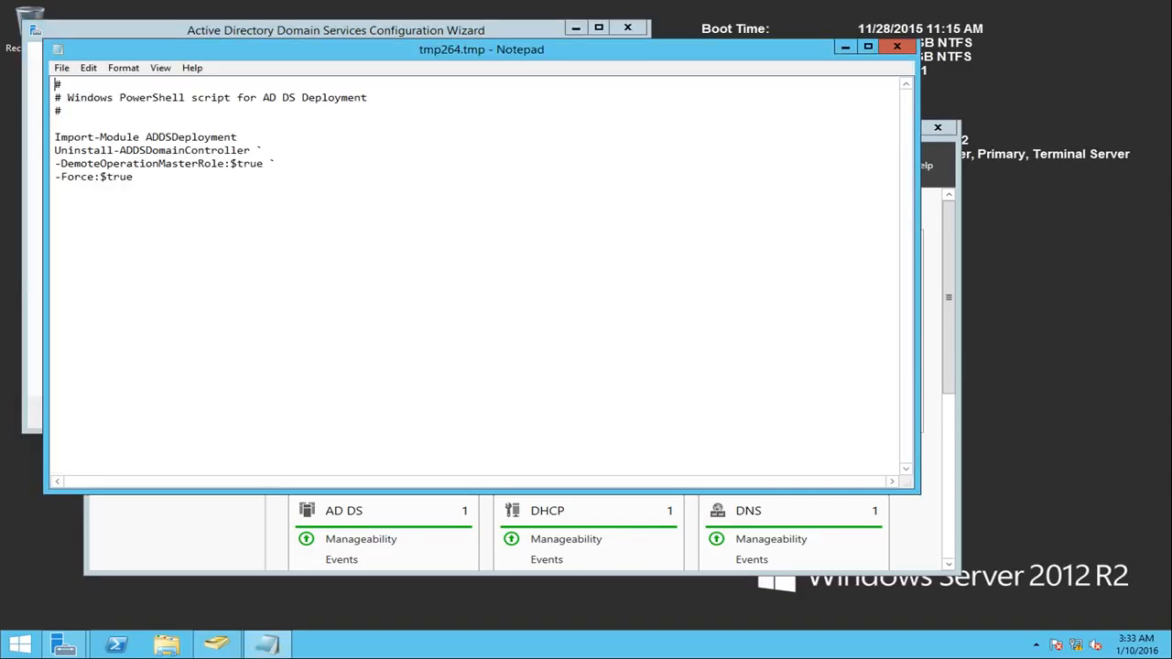
drag(134, 176, 55, 84)
drag(134, 176, 66, 177)
click(896, 47)
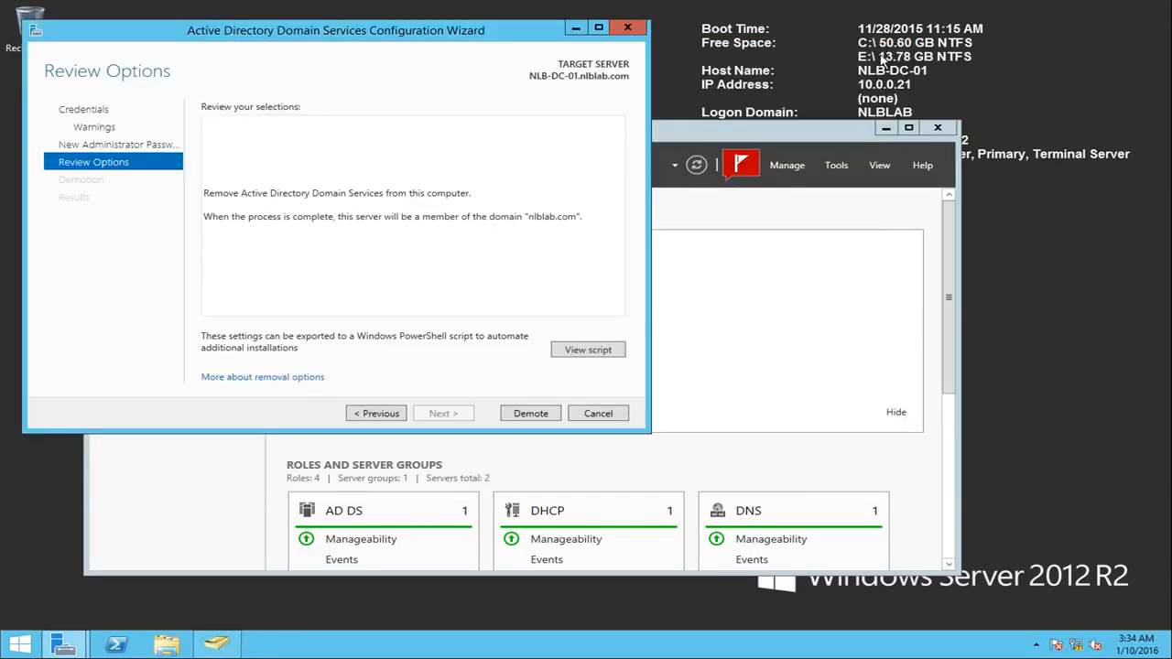
click(531, 416)
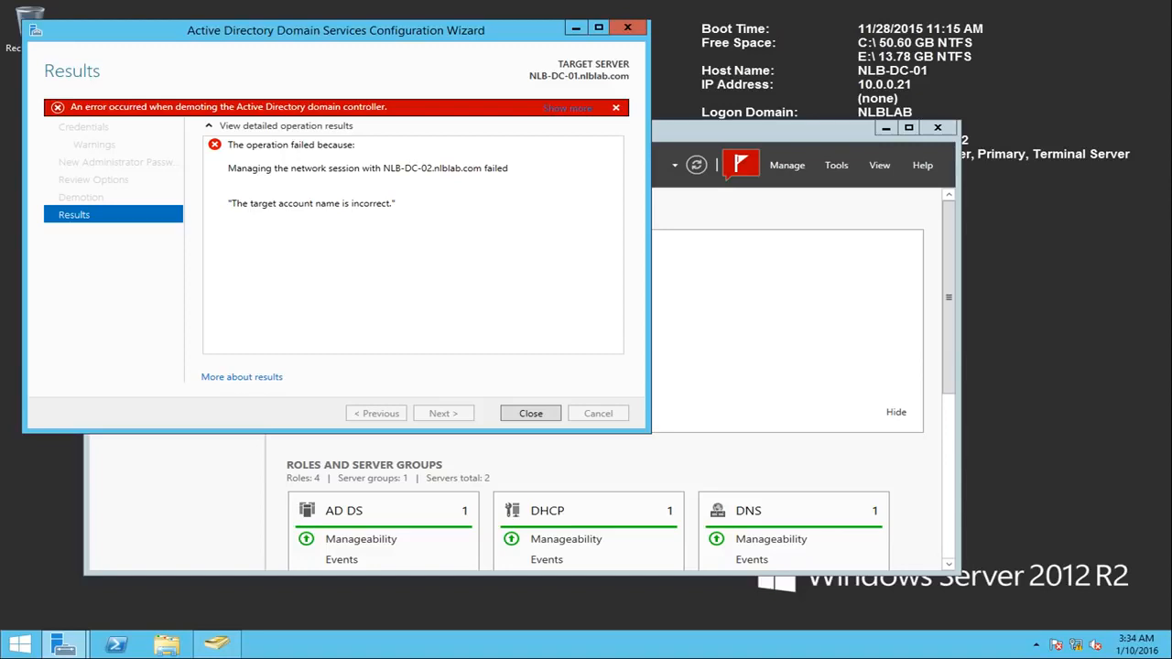
click(547, 417)
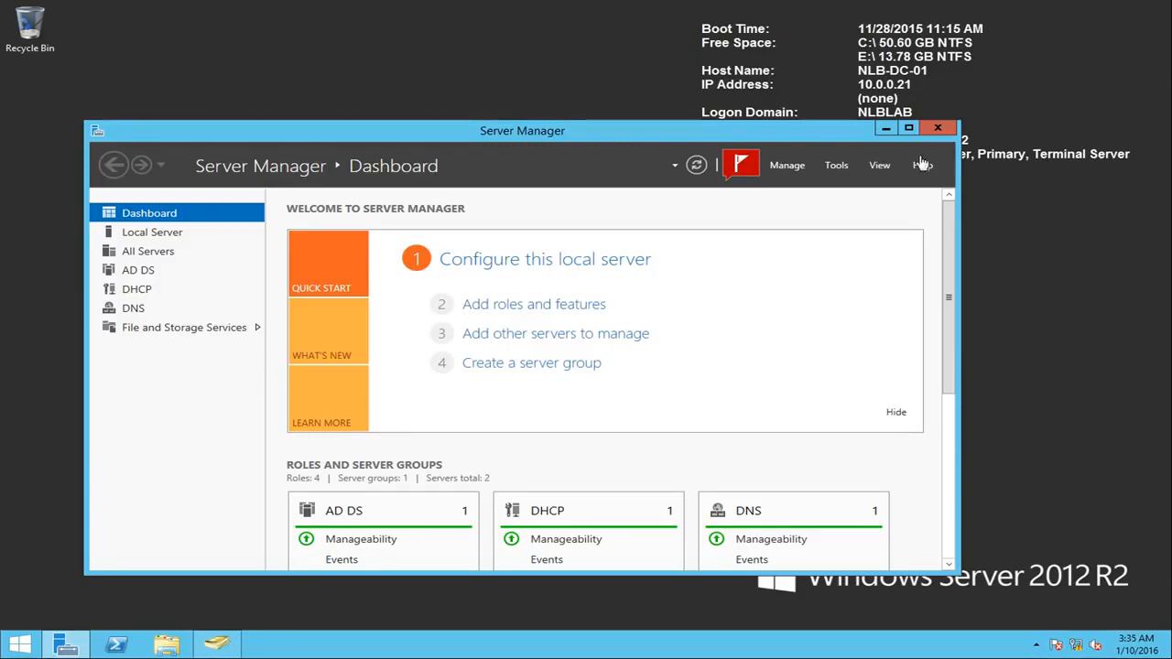
Step: Restart the removal of Active Directory Domain Services from NLB-DC-01 and reopen the domain controller demotion wizard
click(787, 166)
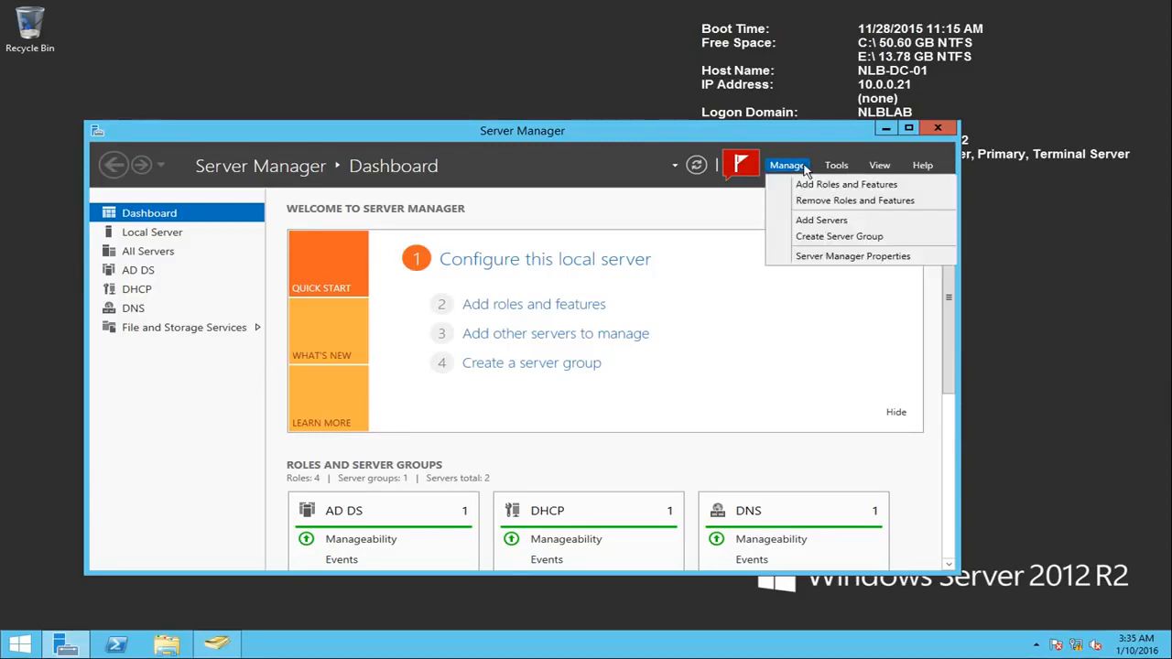
click(805, 201)
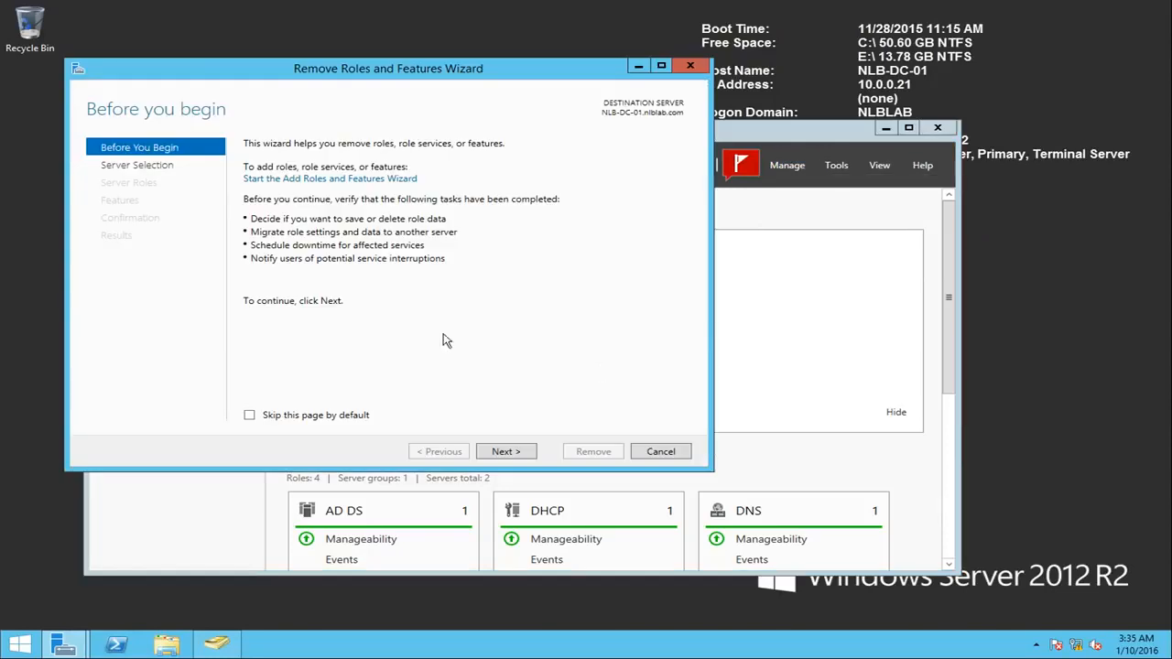
click(504, 455)
click(522, 452)
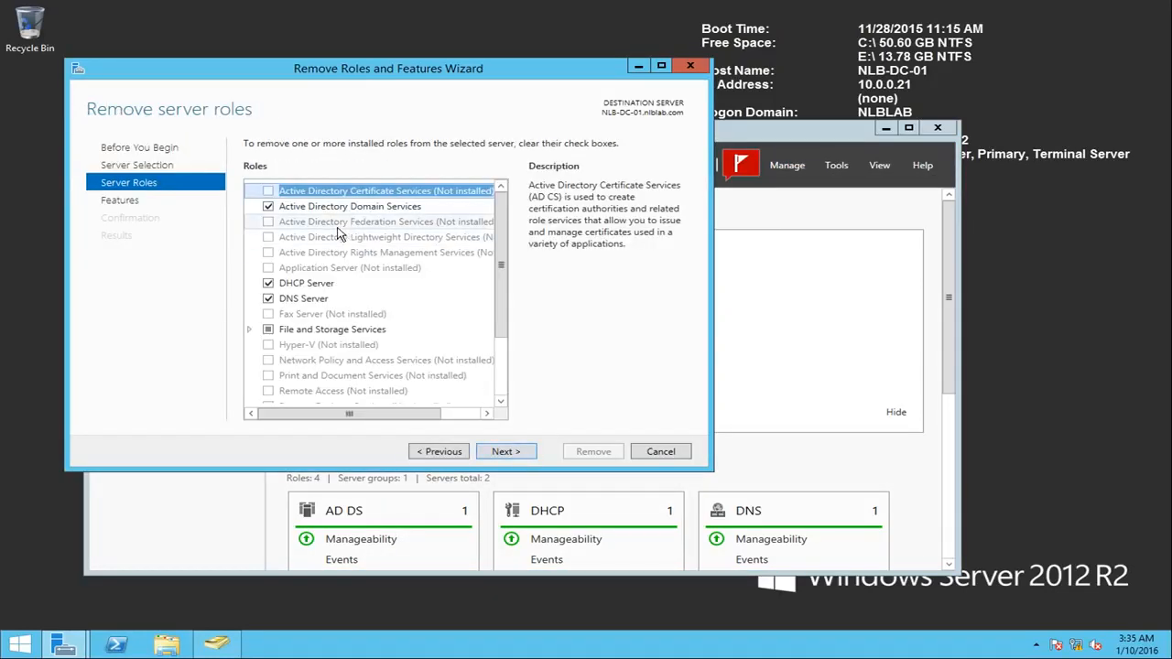
click(268, 207)
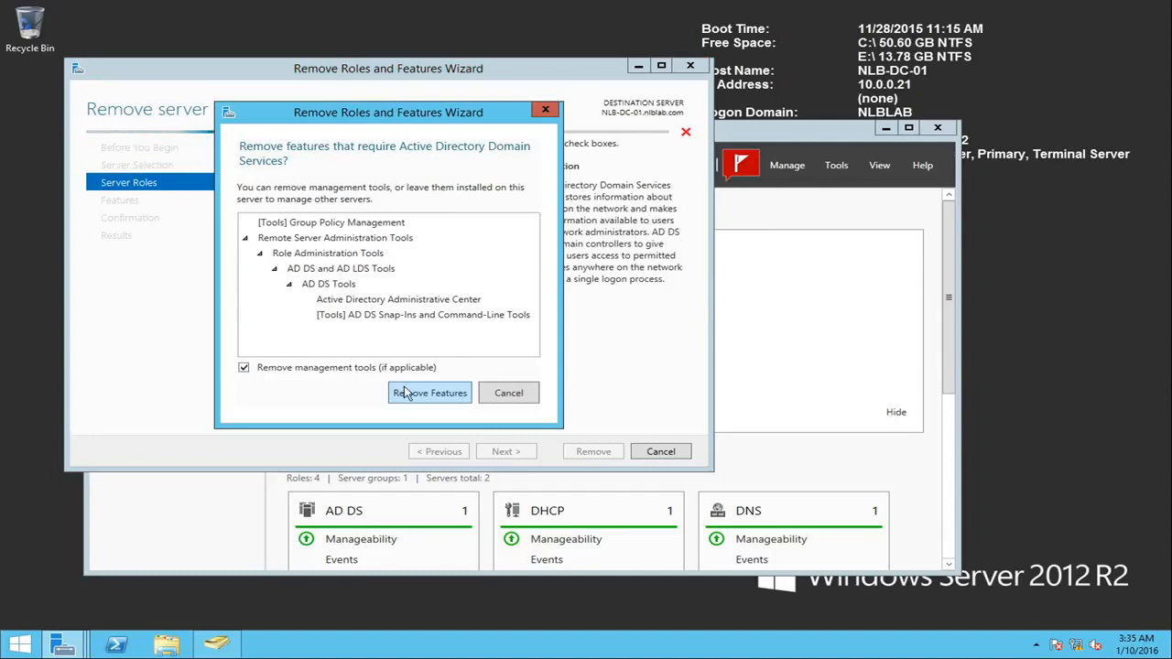
click(403, 392)
click(281, 347)
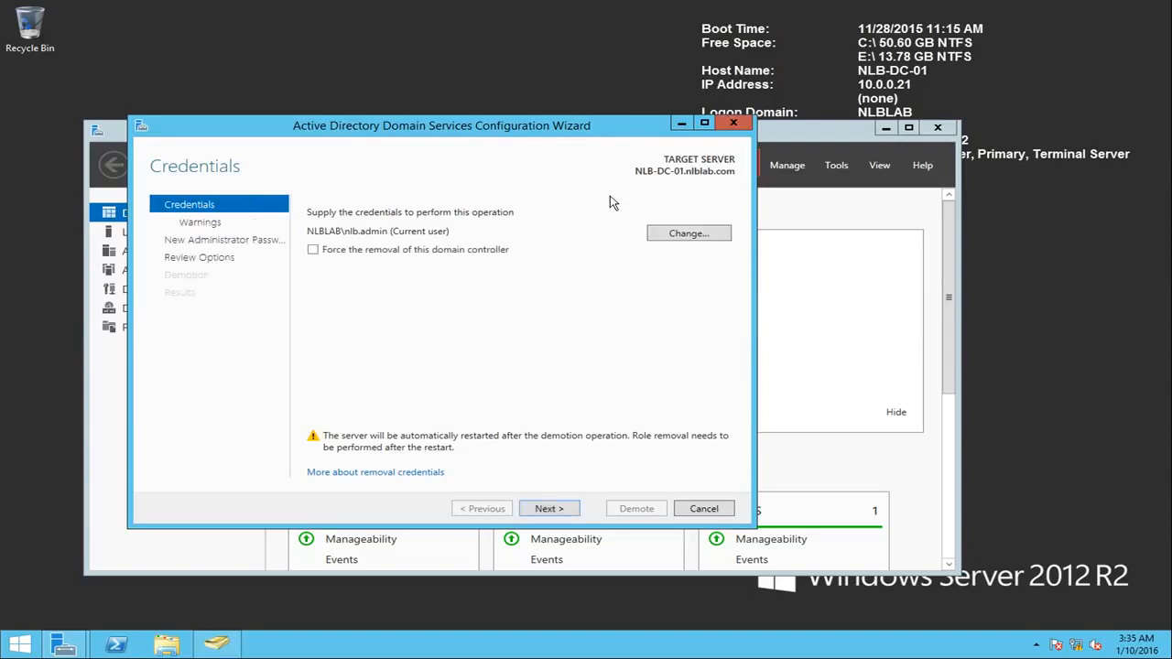
Step: Choose to force the removal of this domain controller and agree to proceed despite its hosted DNS Server and Global Catalog roles
click(330, 253)
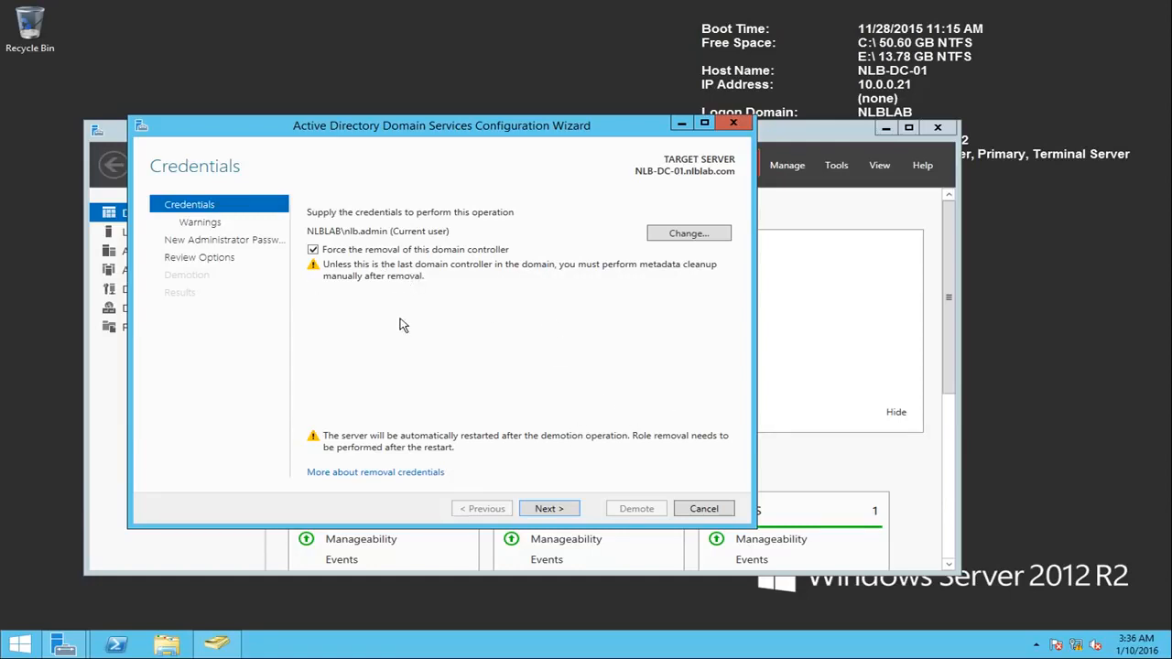
click(564, 511)
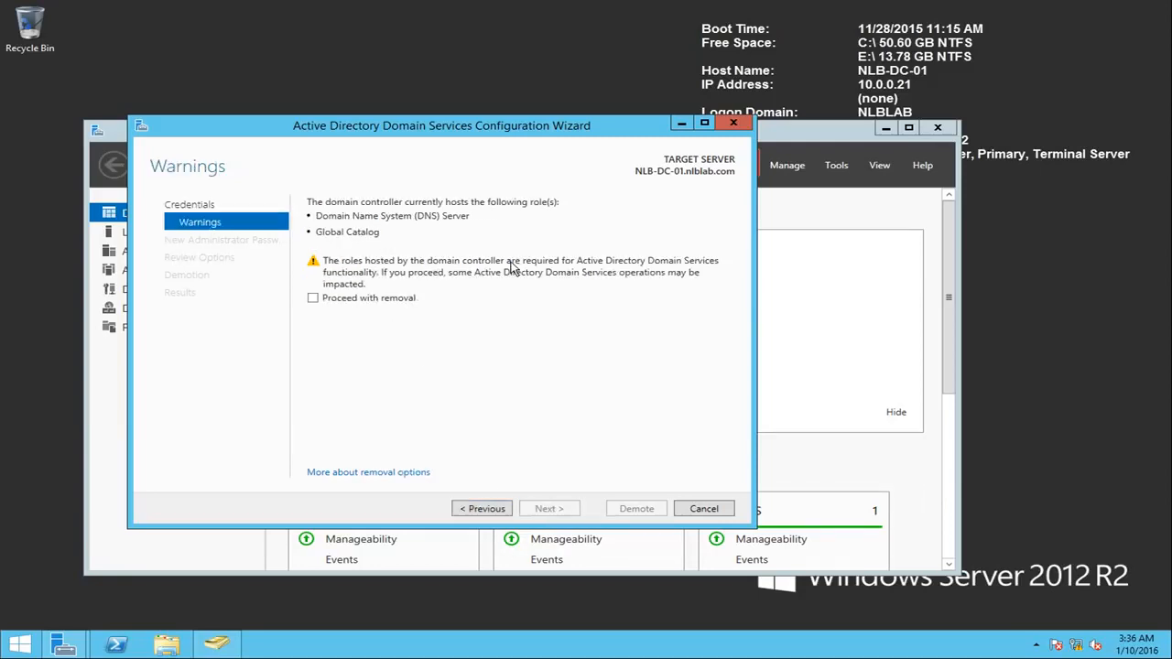
click(370, 298)
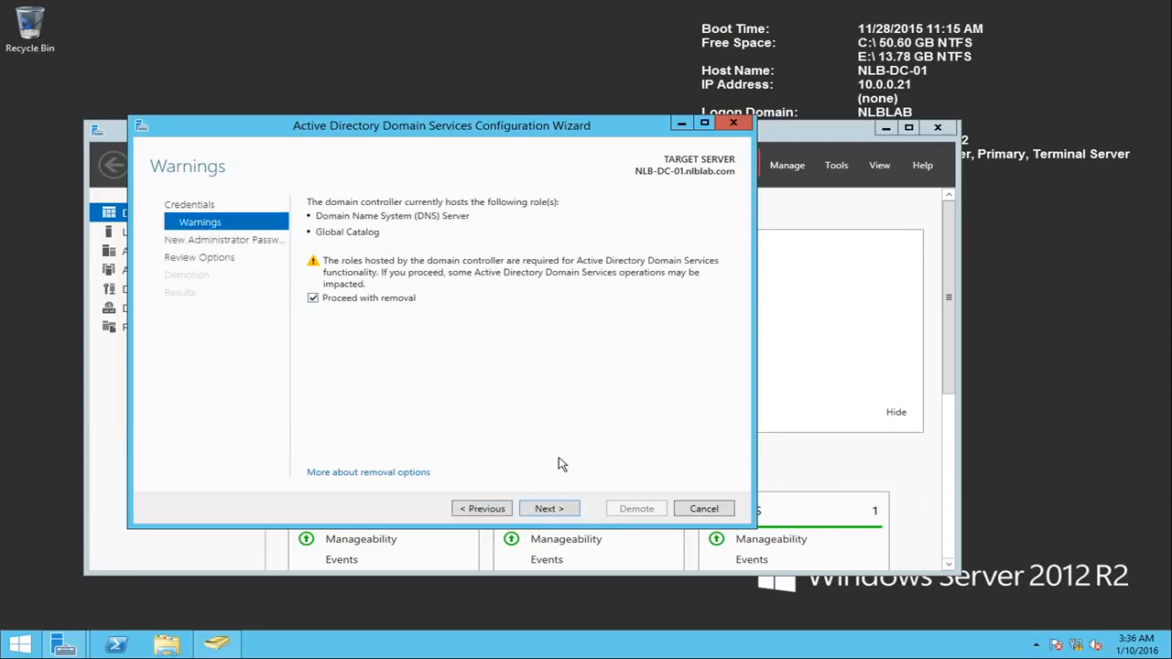
click(553, 511)
Step: Enter and confirm the new administrator password for the forced removal and continue to the review of options
text(••••••••••••)
key(Tab)
text(••••••••••••)
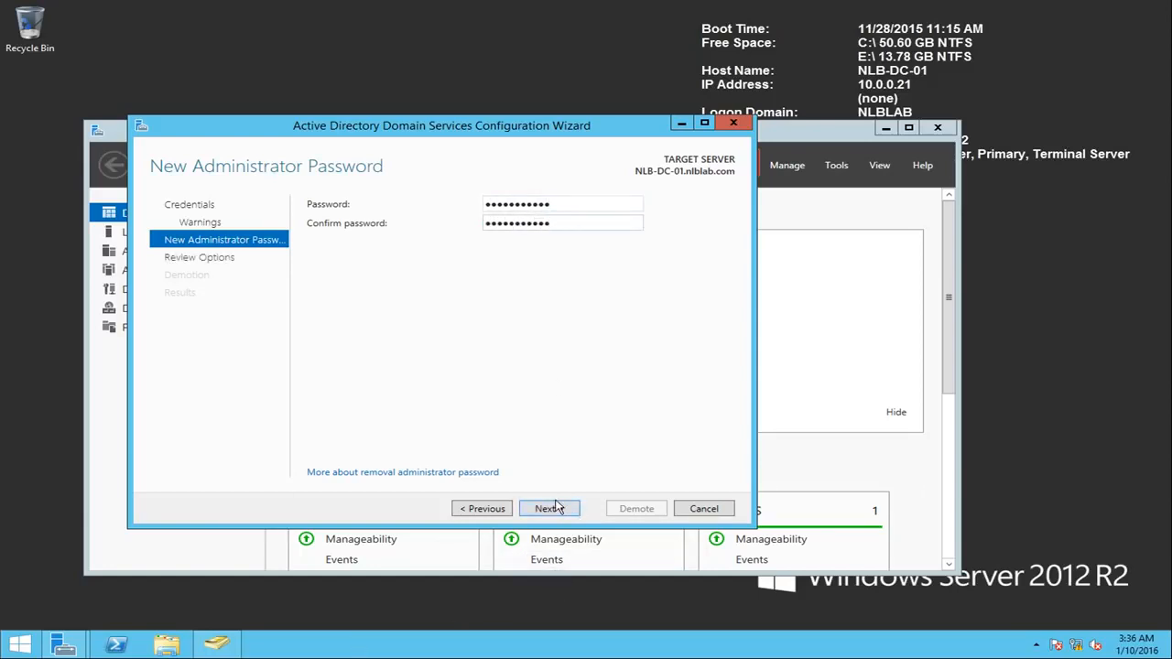
click(549, 509)
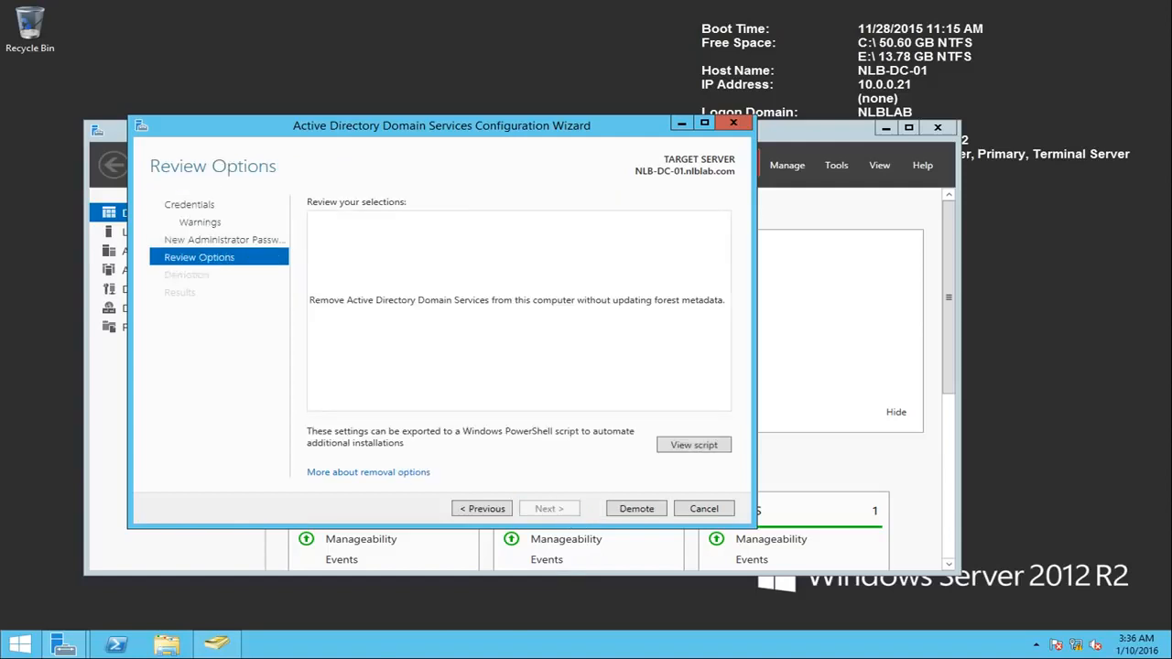
Step: Examine the ForceRemoval and Force parameters in the generated PowerShell demotion script, then close the script
click(696, 448)
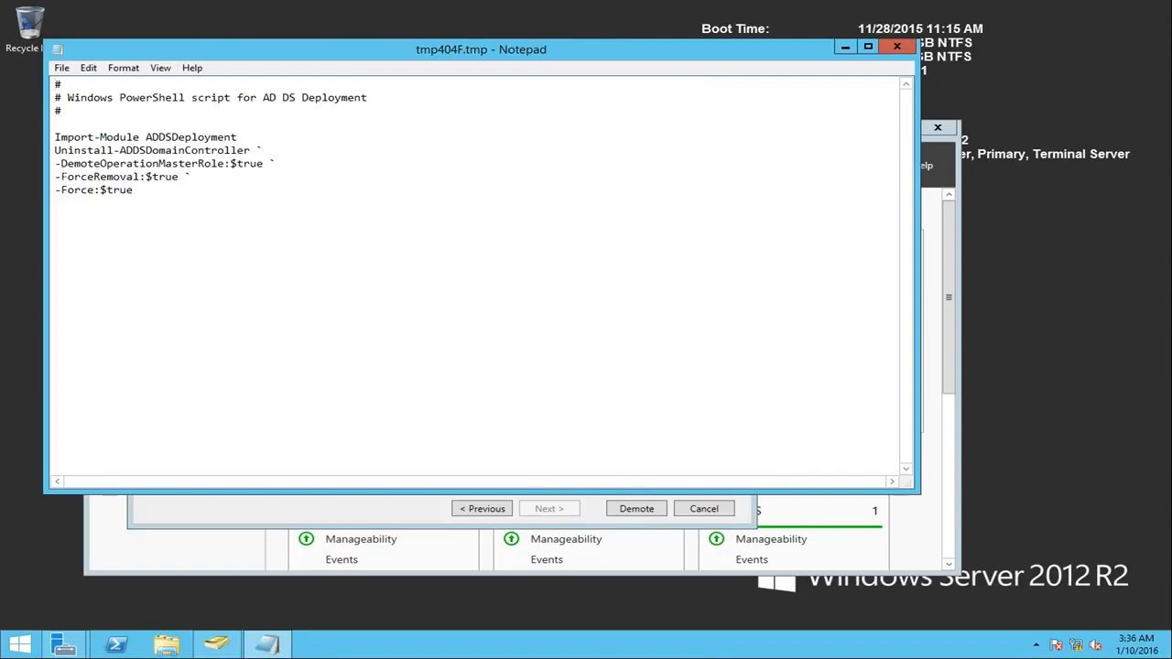
drag(56, 190, 128, 201)
click(74, 177)
drag(62, 177, 134, 190)
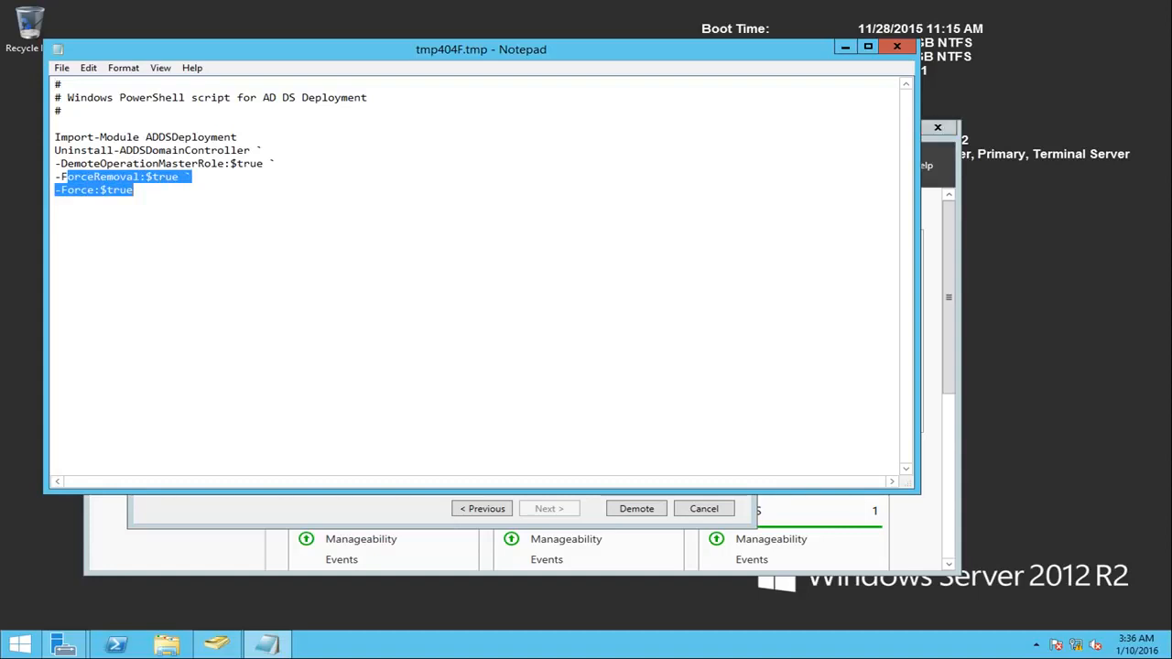
click(893, 50)
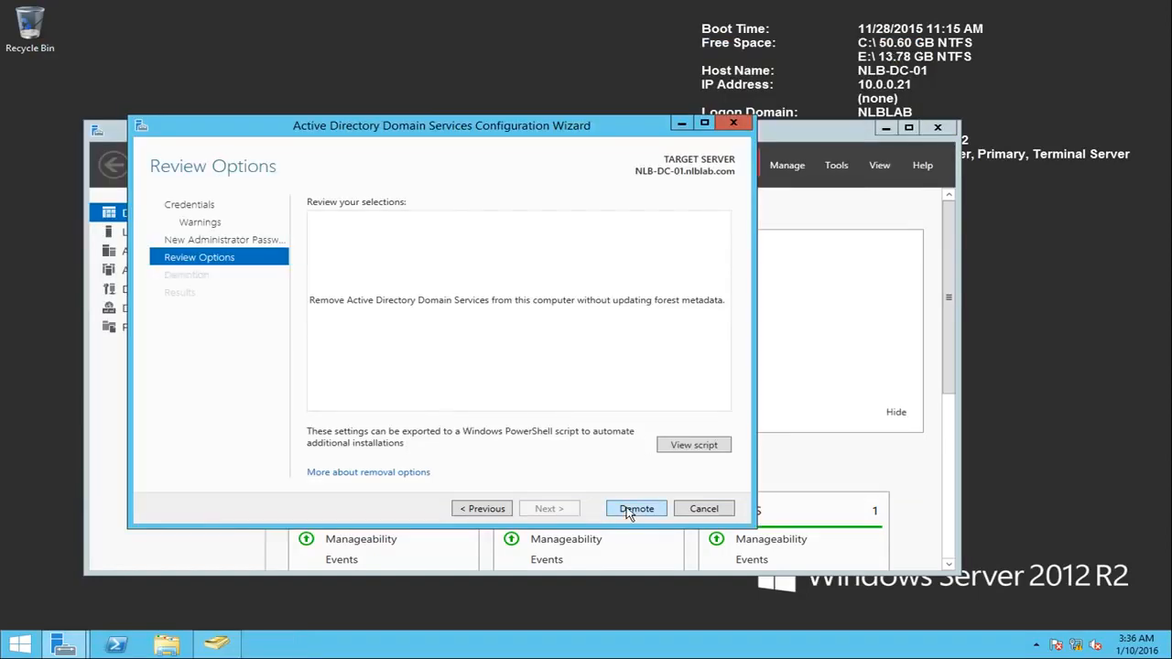
Step: Try to demote NLB-DC-01 with forced removal, check the error details, and close the wizard
click(632, 509)
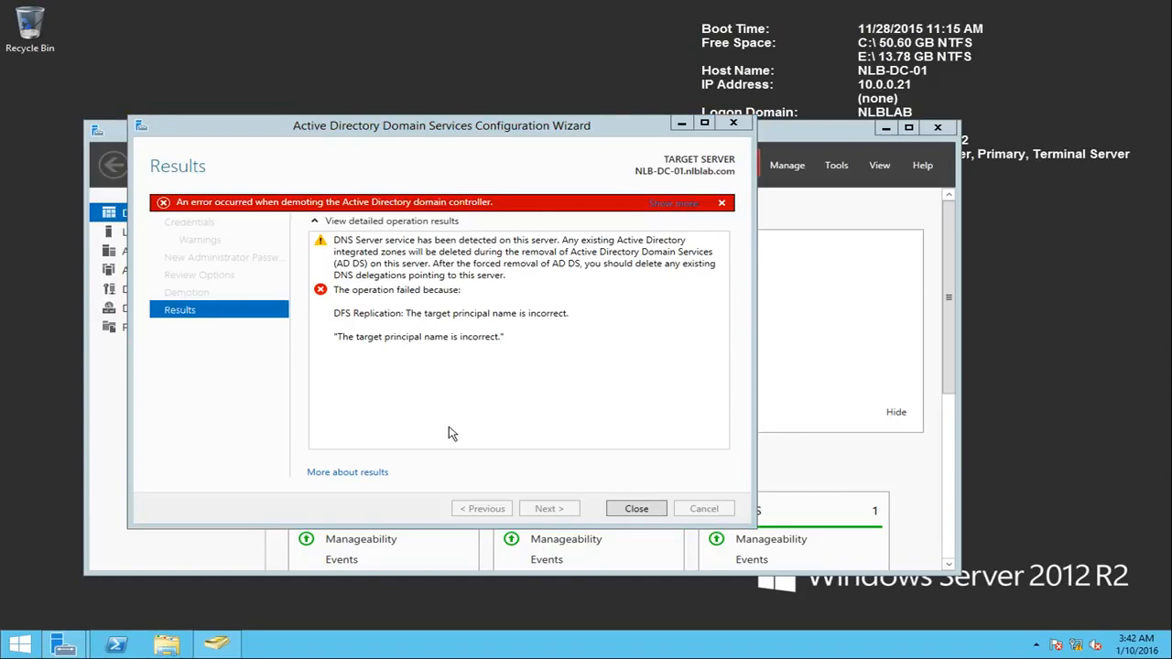
click(668, 203)
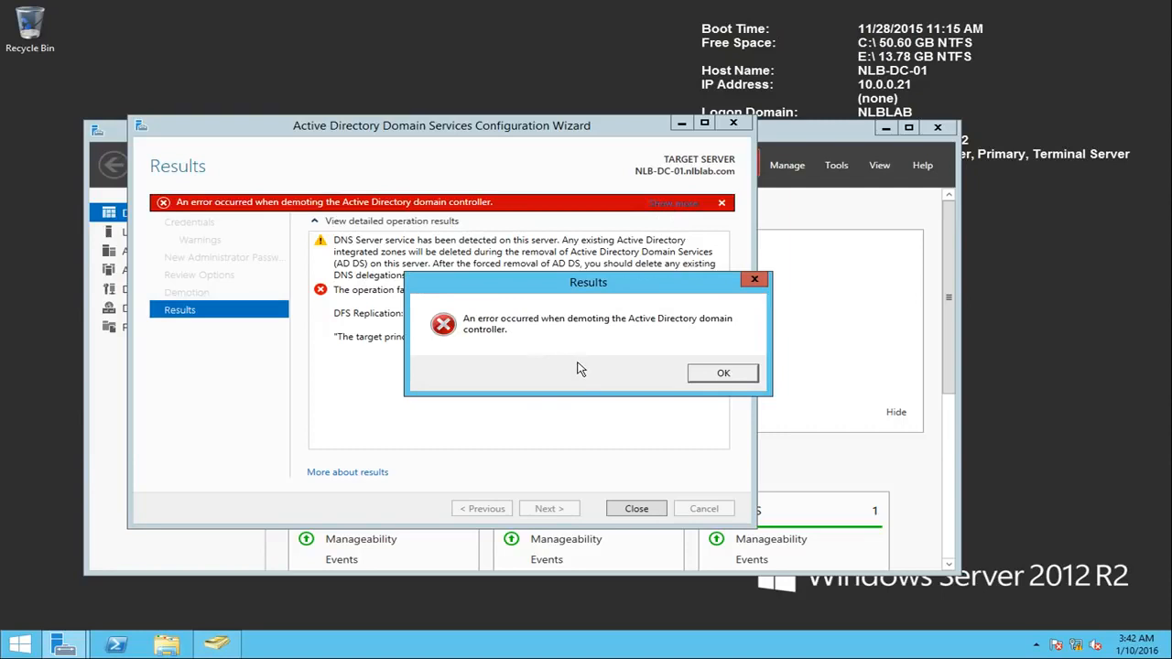
click(754, 374)
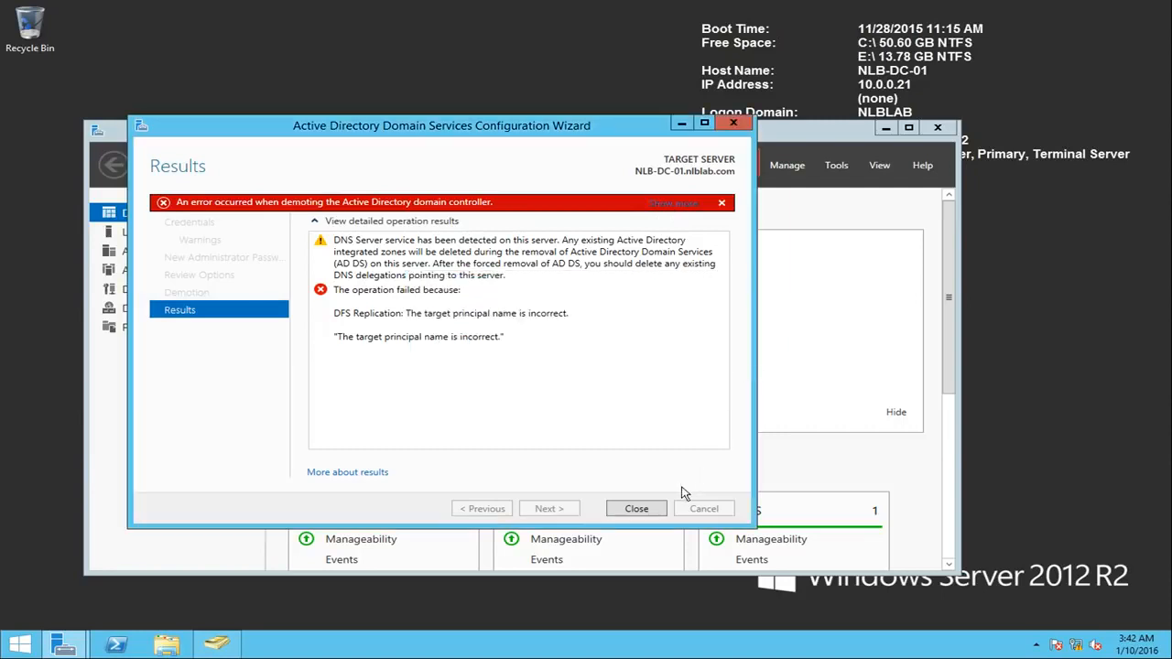
click(636, 509)
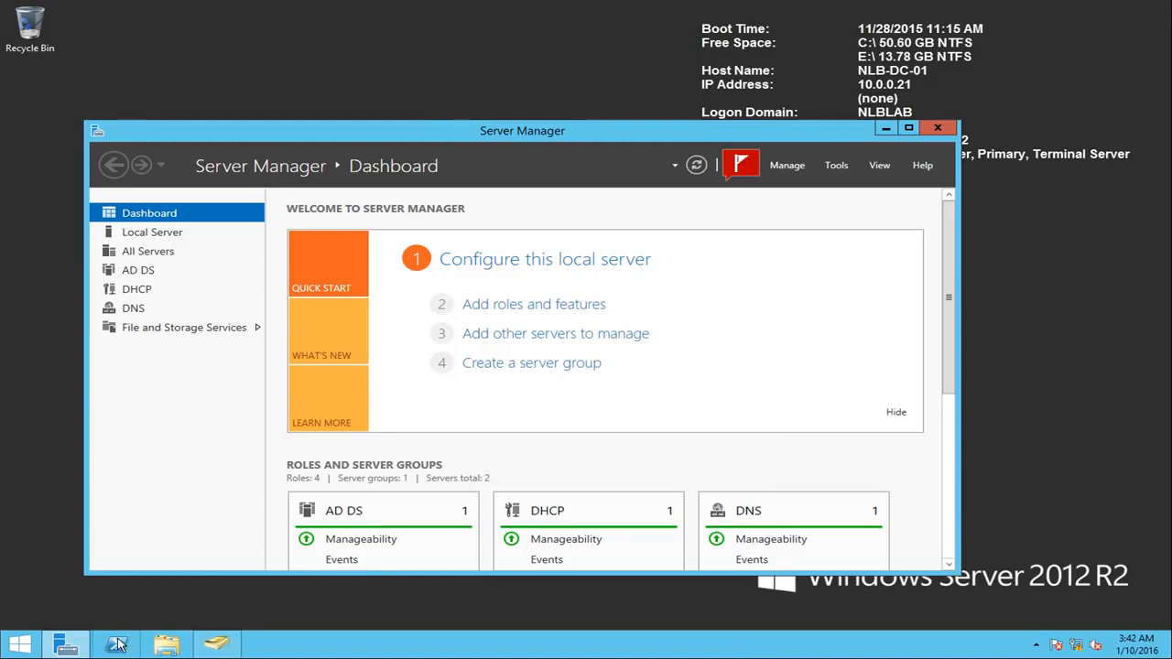
Step: Open the Services console by running services.msc
right_click(15, 650)
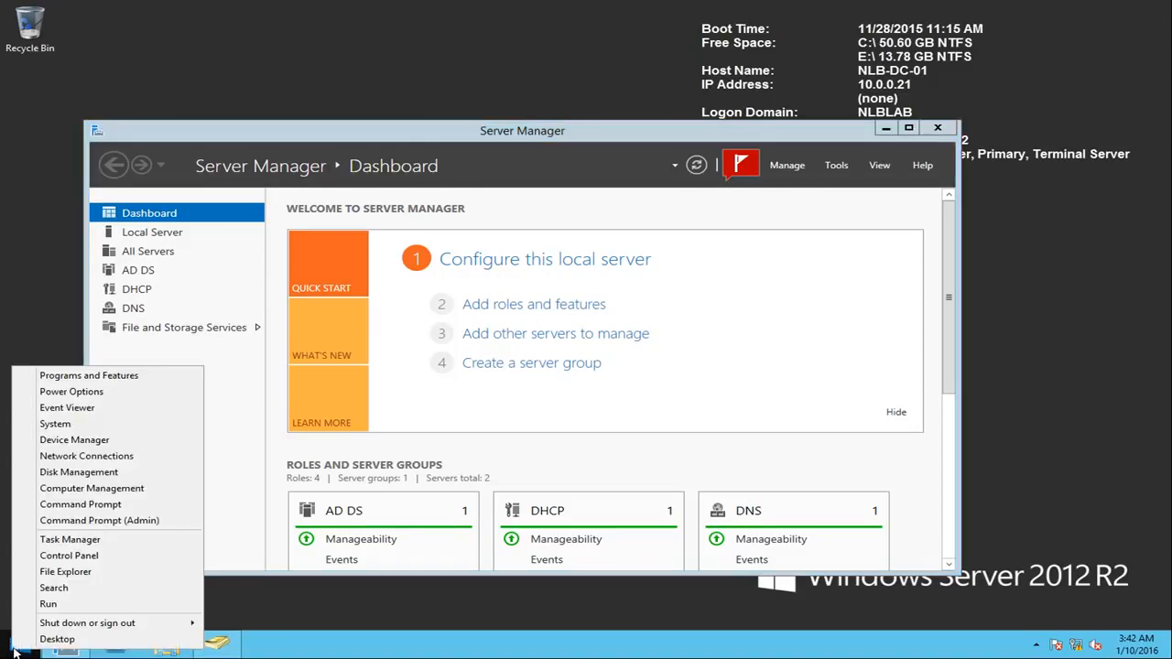
click(71, 606)
text(servoc)
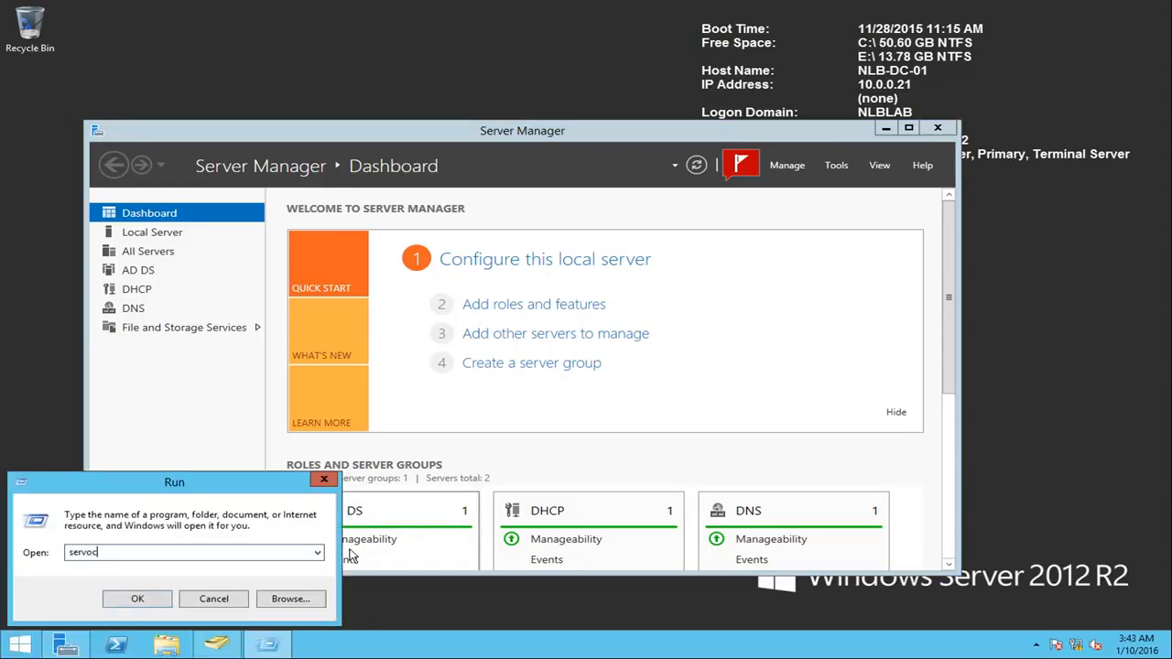
text(ces.msc)
key(Return)
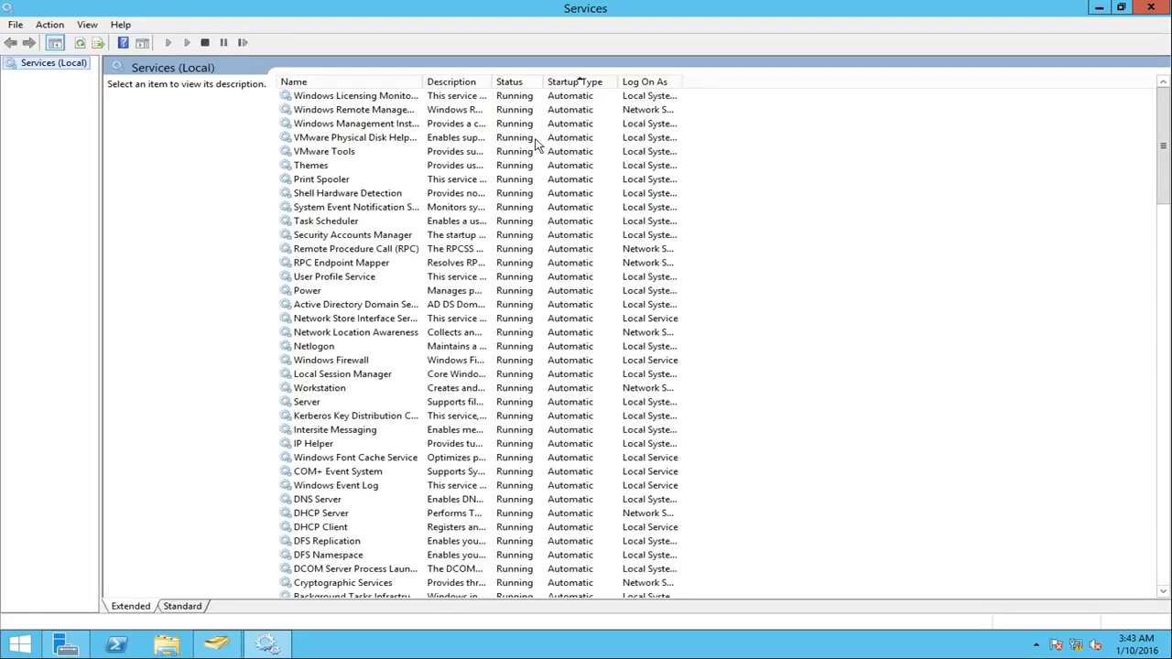
Step: Find the Kerberos Key Distribution Center service, widen the service name column, and stop the service
click(426, 290)
key(k)
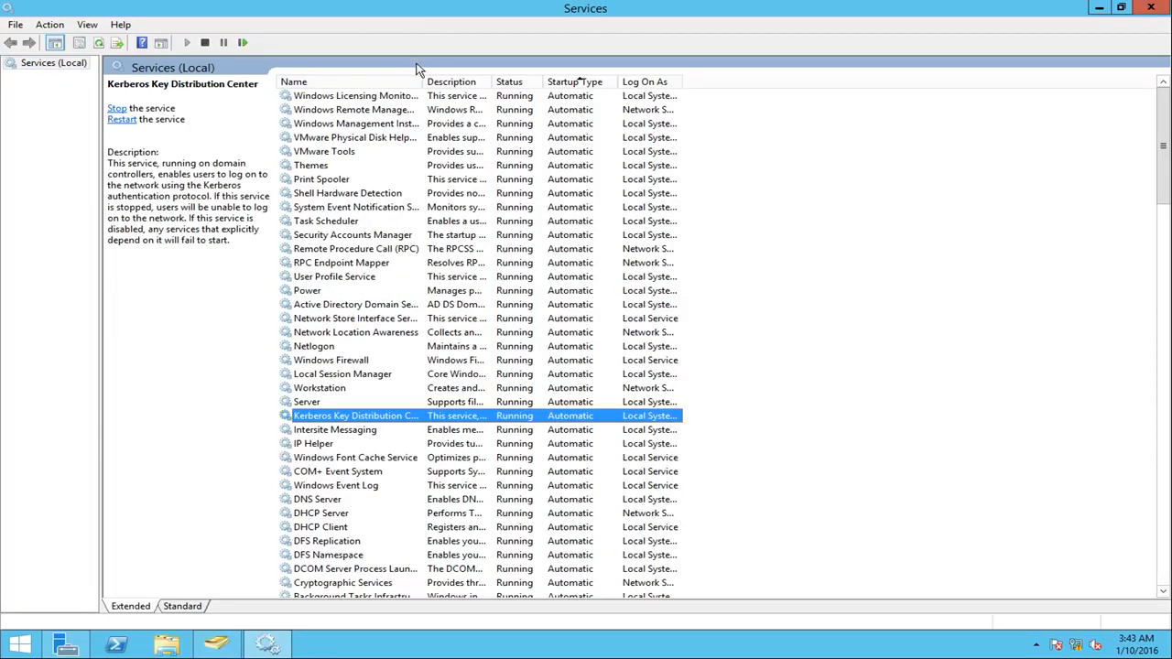
drag(426, 81, 518, 81)
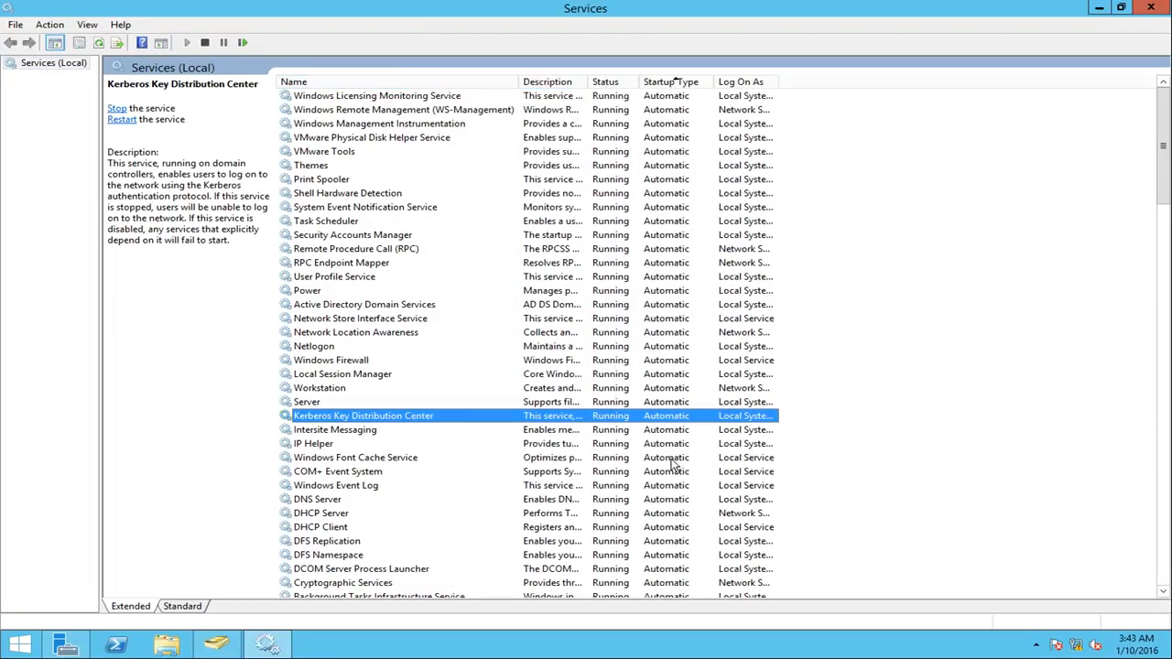
right_click(519, 423)
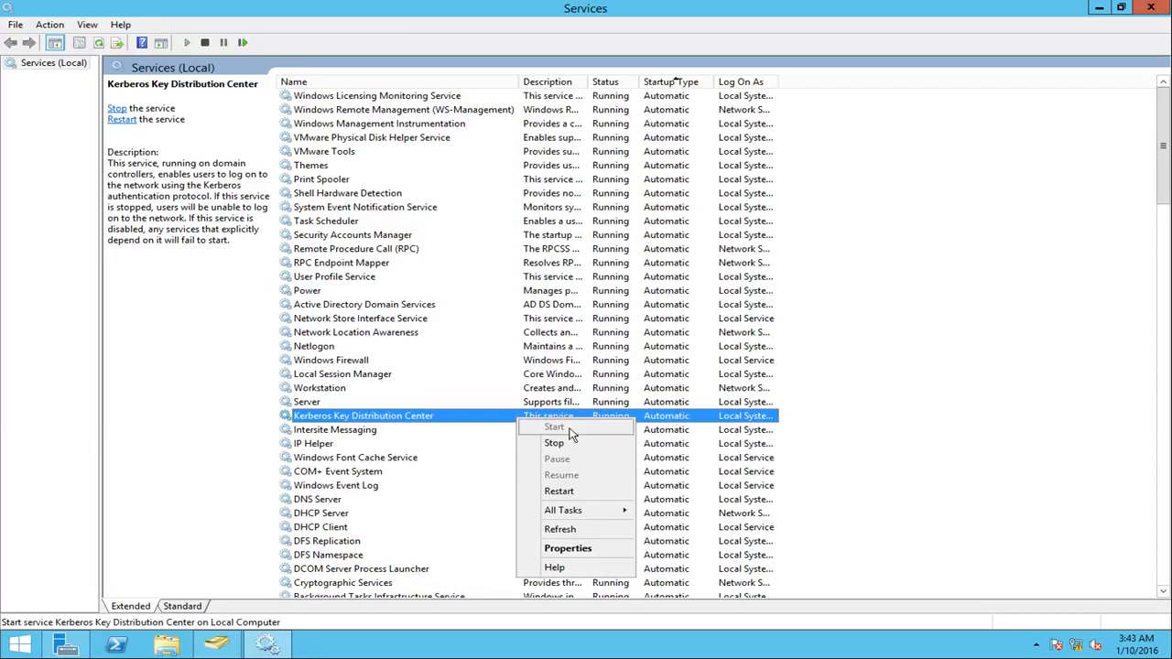
click(555, 443)
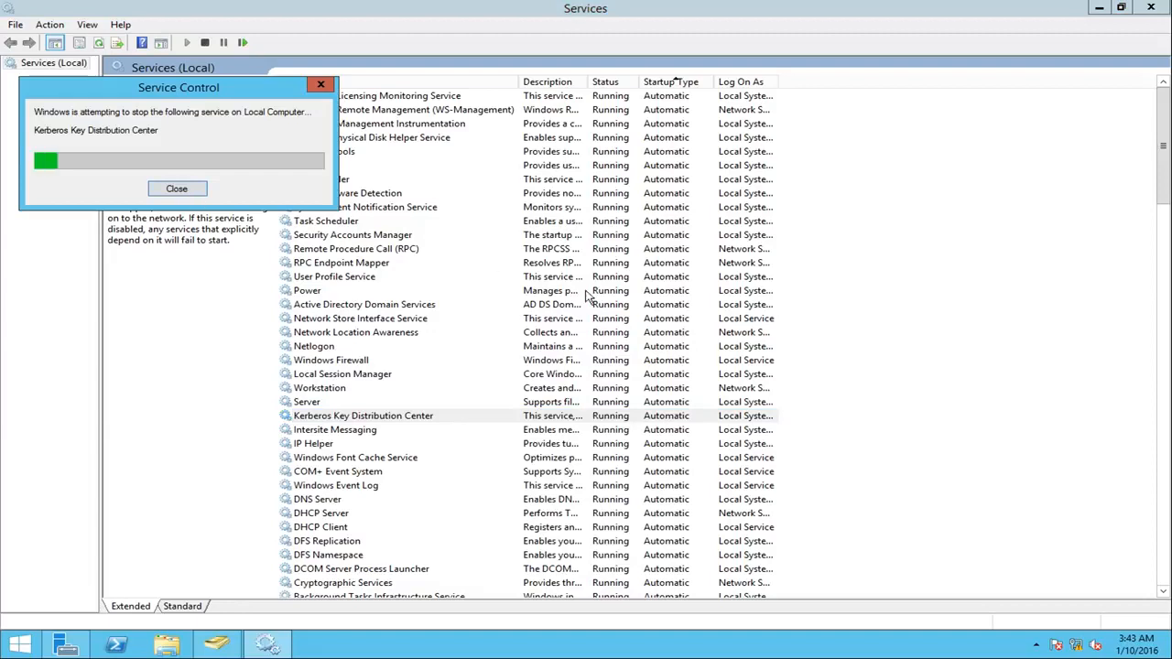
Step: Sort the services by startup type and set the Kerberos Key Distribution Center's startup type to Disabled
scroll(668, 418, down, 3)
scroll(674, 419, up, 3)
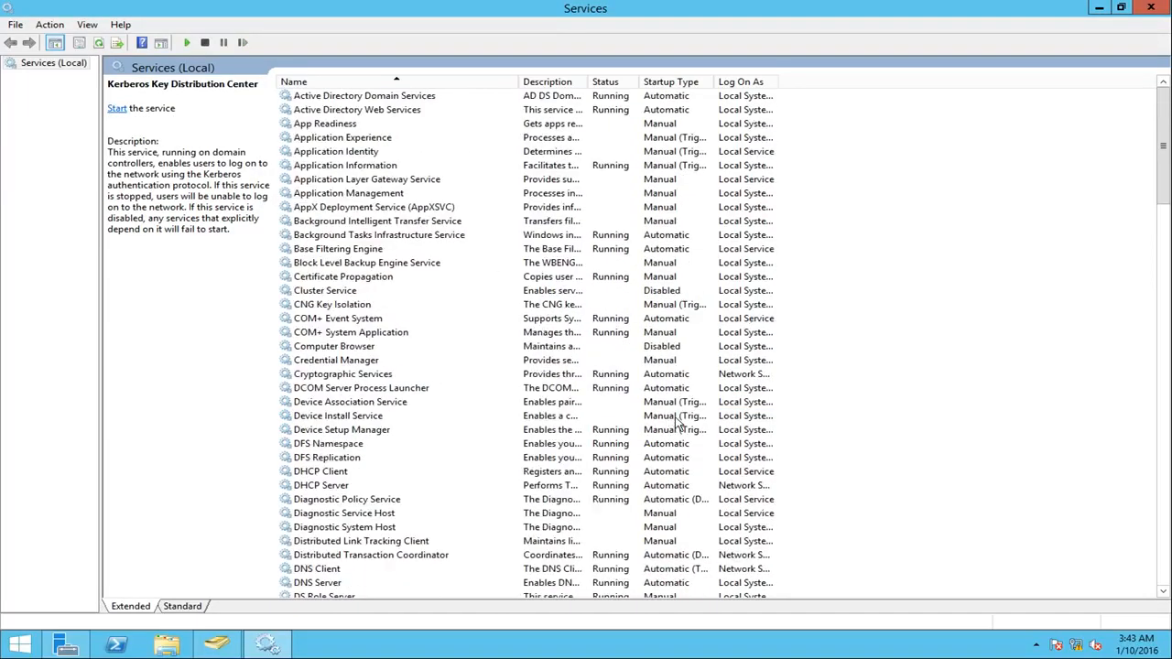
click(693, 83)
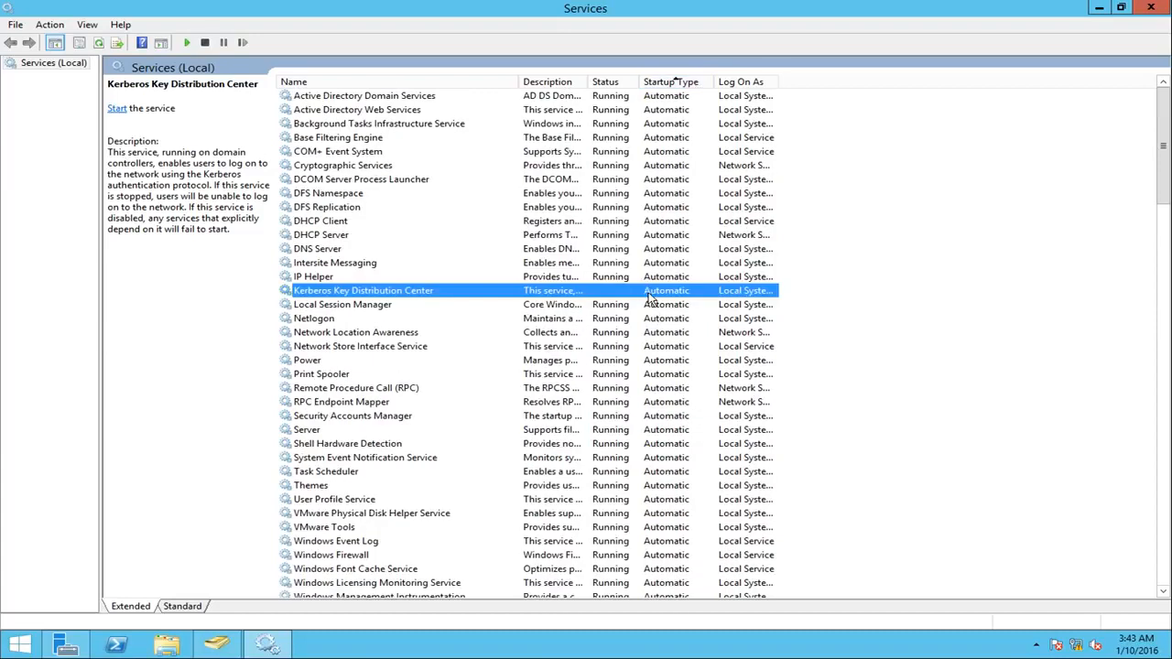
right_click(645, 290)
click(710, 424)
click(546, 307)
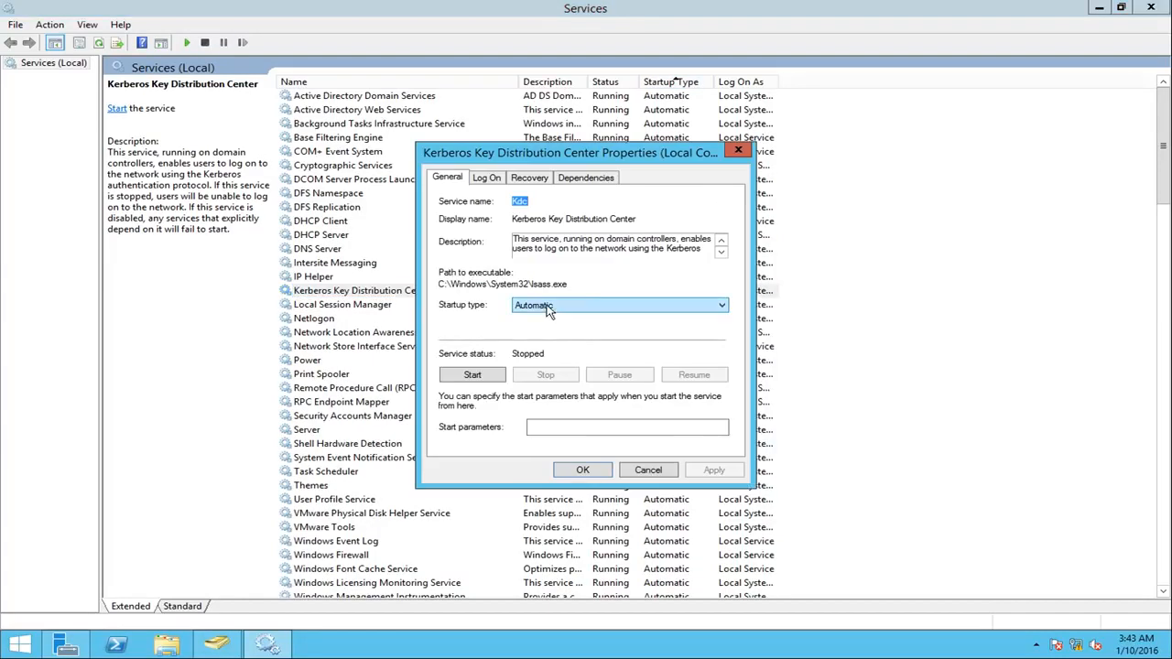
click(541, 349)
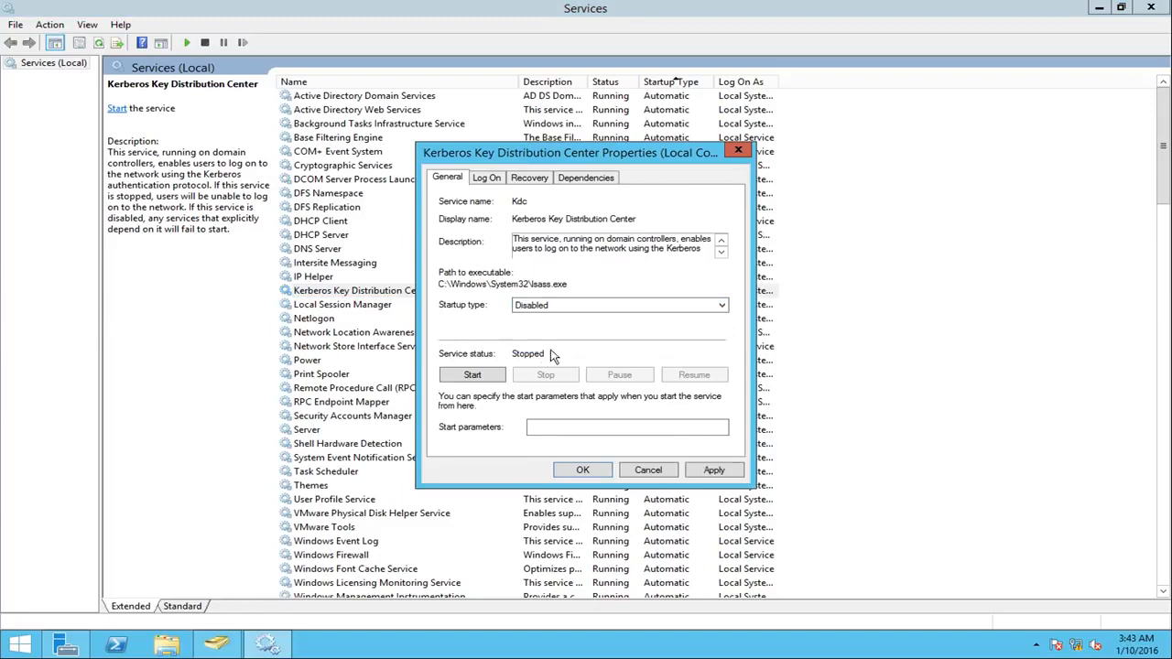
click(717, 469)
click(584, 470)
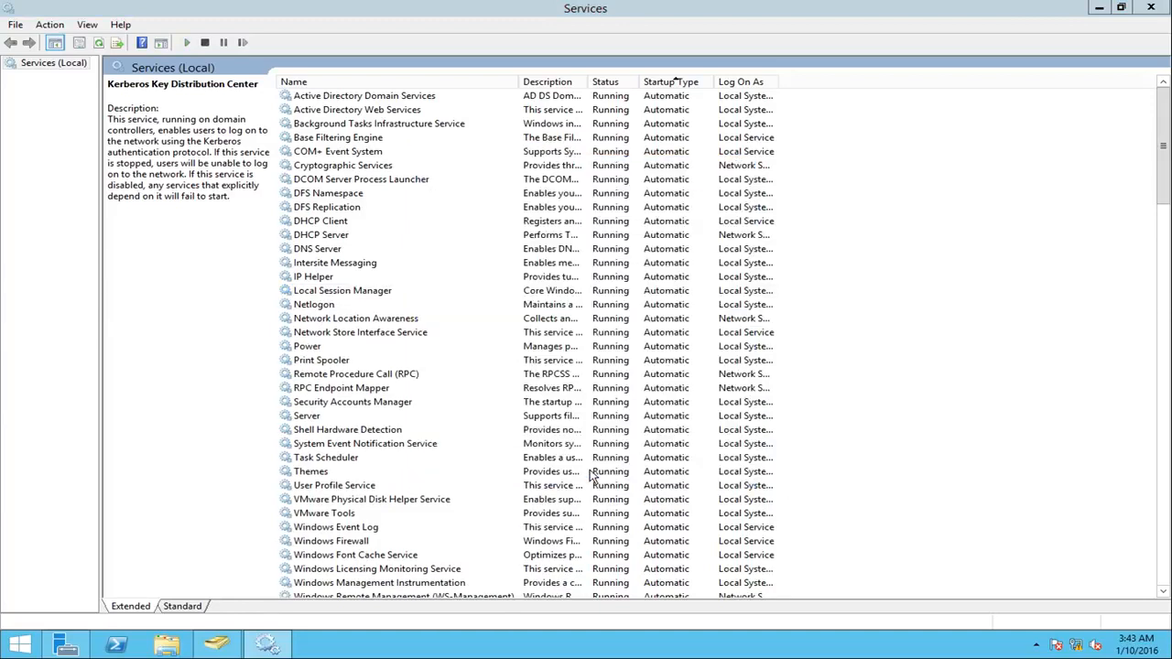
Step: Start PowerShell as administrator and restart the server immediately with shutdown -r -t 0
right_click(110, 646)
click(101, 524)
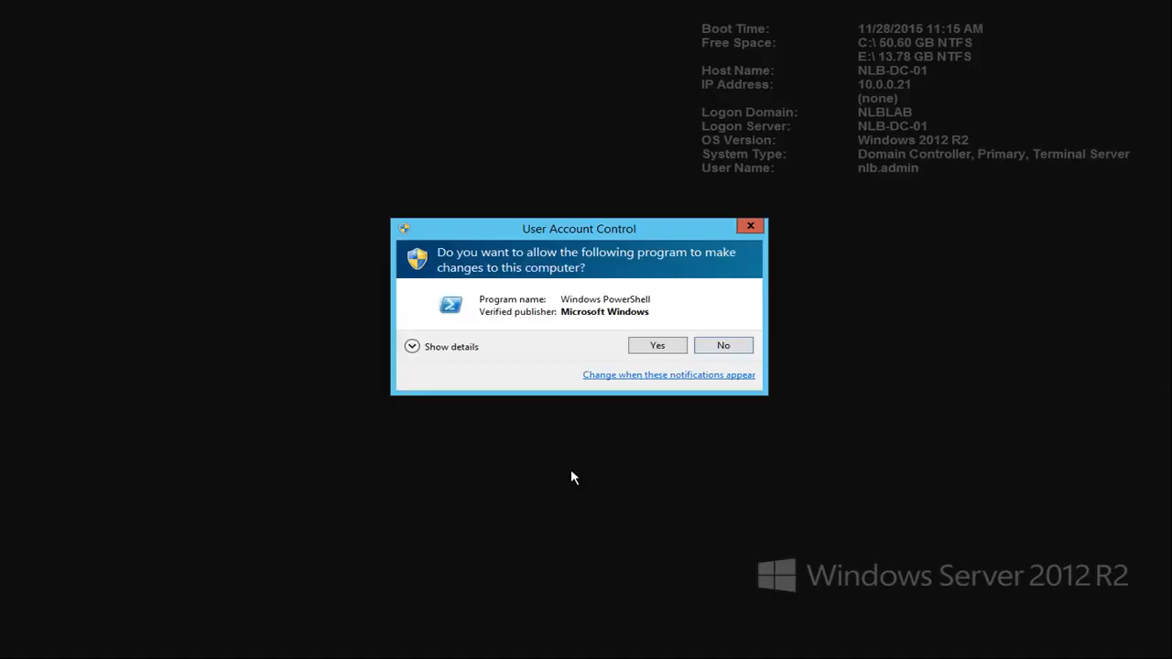
click(662, 344)
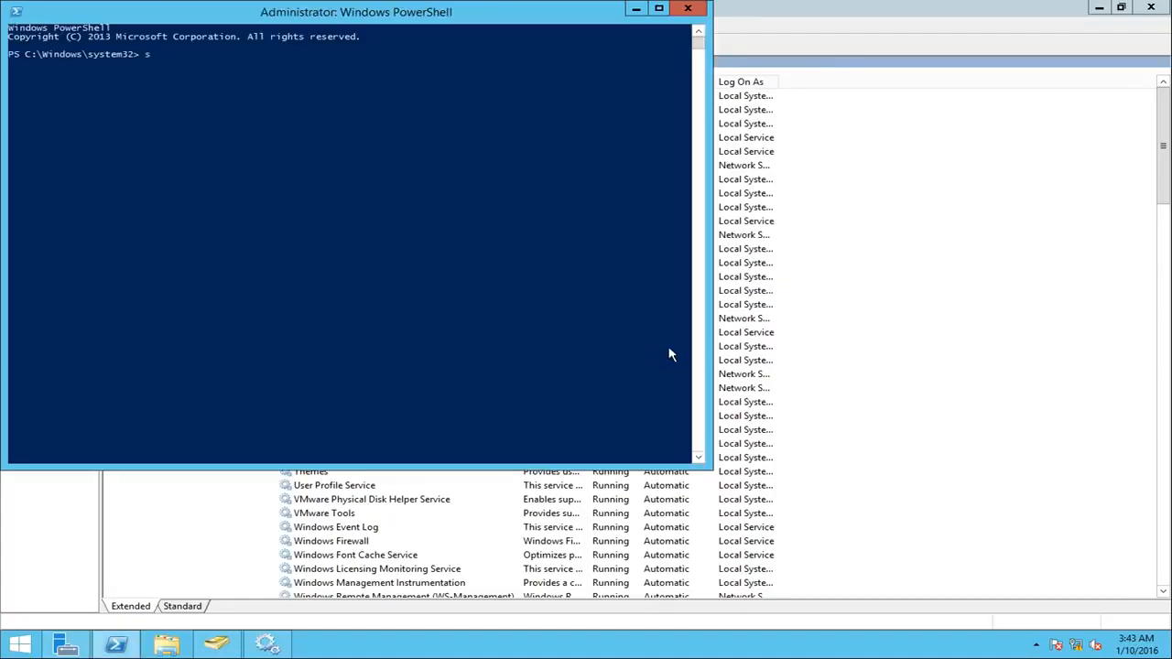
text(shutdown -r -t 0)
key(Return)
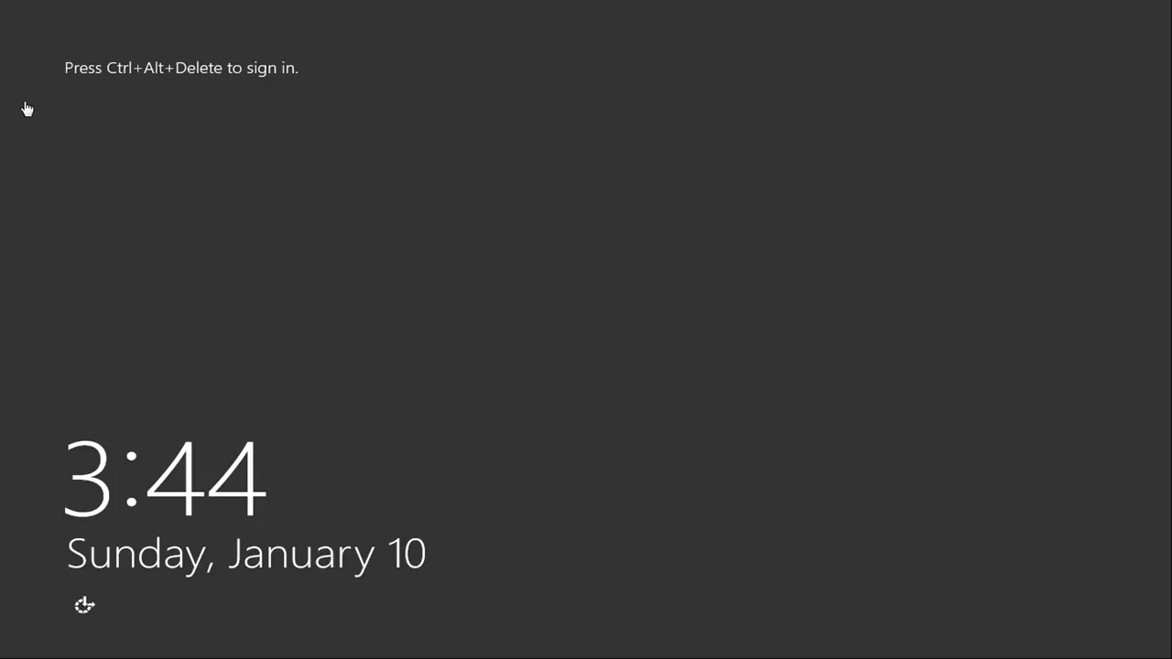
Step: Unlock the sign-in screen and sign in to the NLBLAB domain admin account with its account password
key(ctrl+alt+Delete)
text(*******)
key(Return)
key(Return)
text(***)
text(d123)
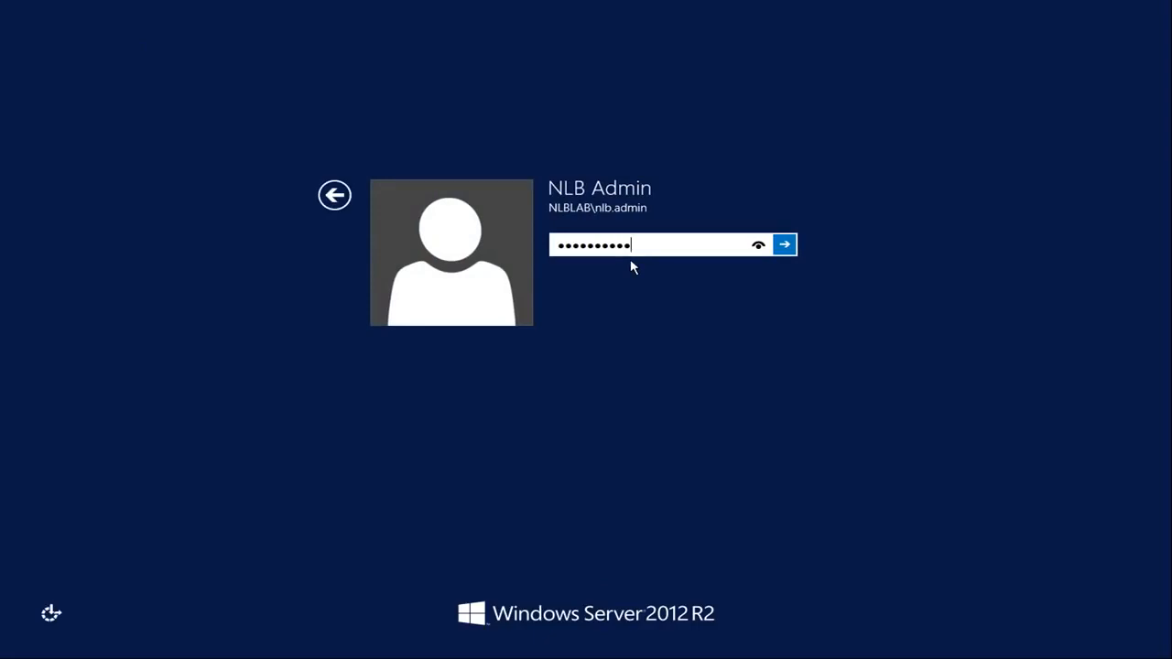
key(Return)
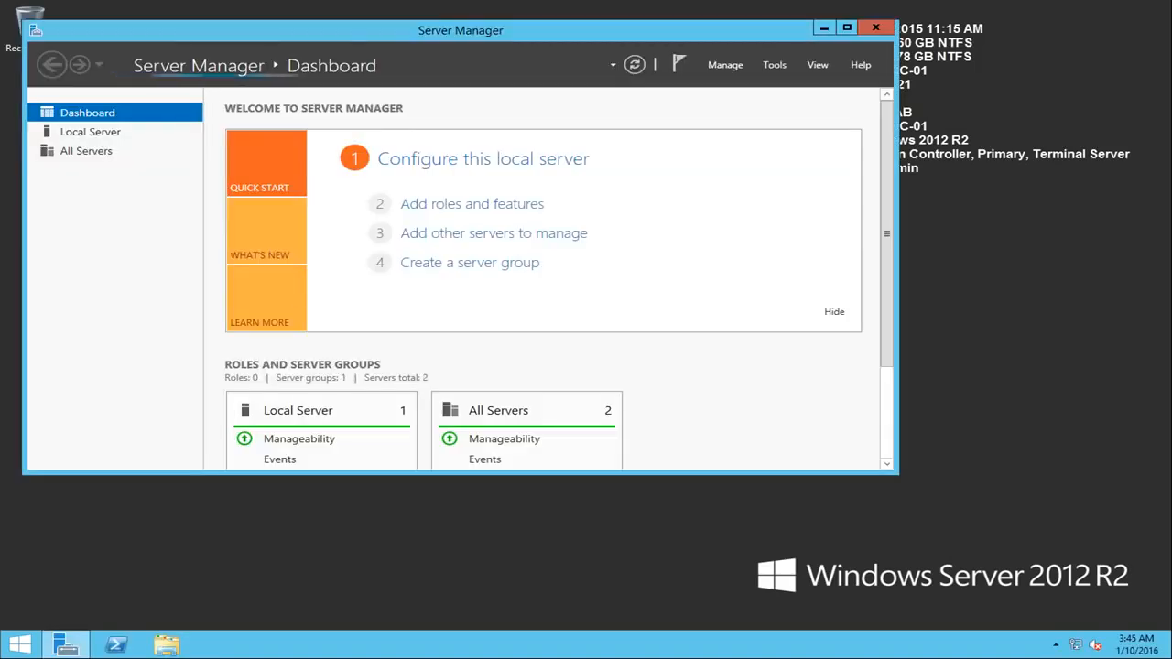
Step: Start PowerShell as administrator and move its window toward the middle of the desktop
right_click(116, 645)
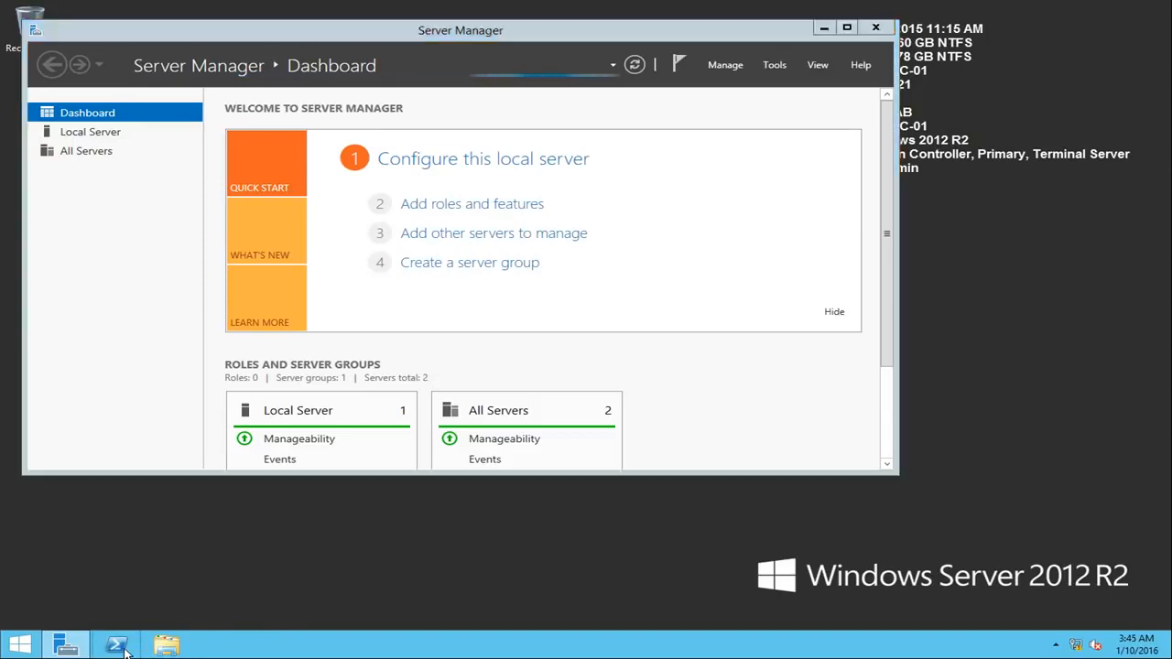
click(86, 522)
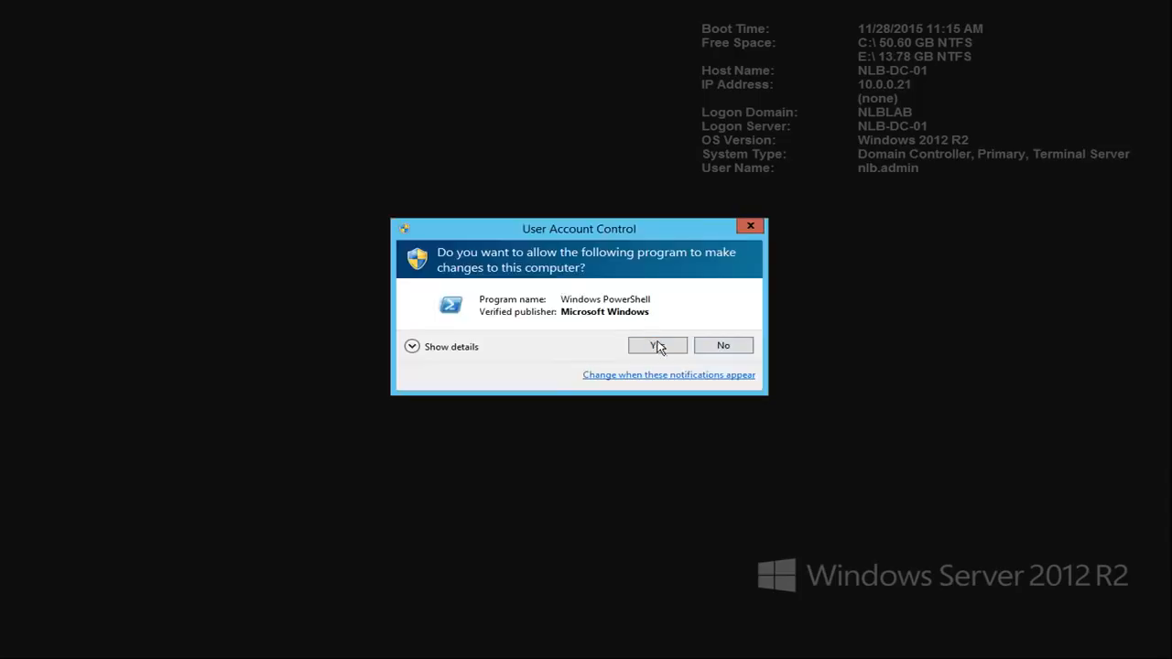
click(658, 343)
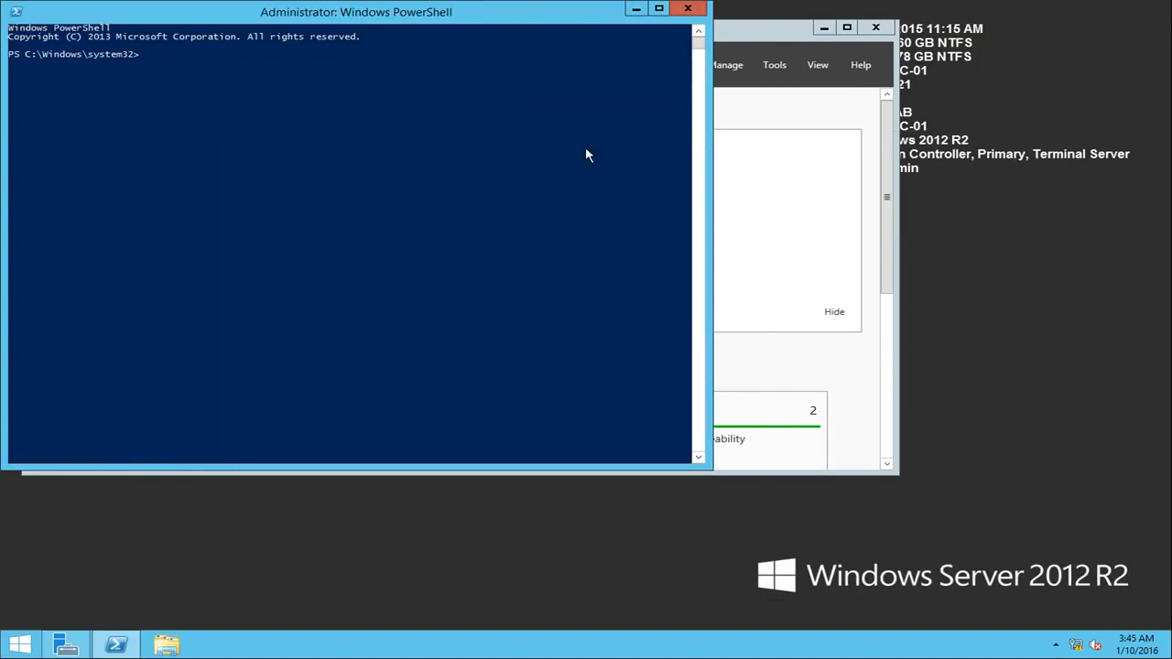
drag(403, 11, 640, 142)
click(482, 221)
click(327, 178)
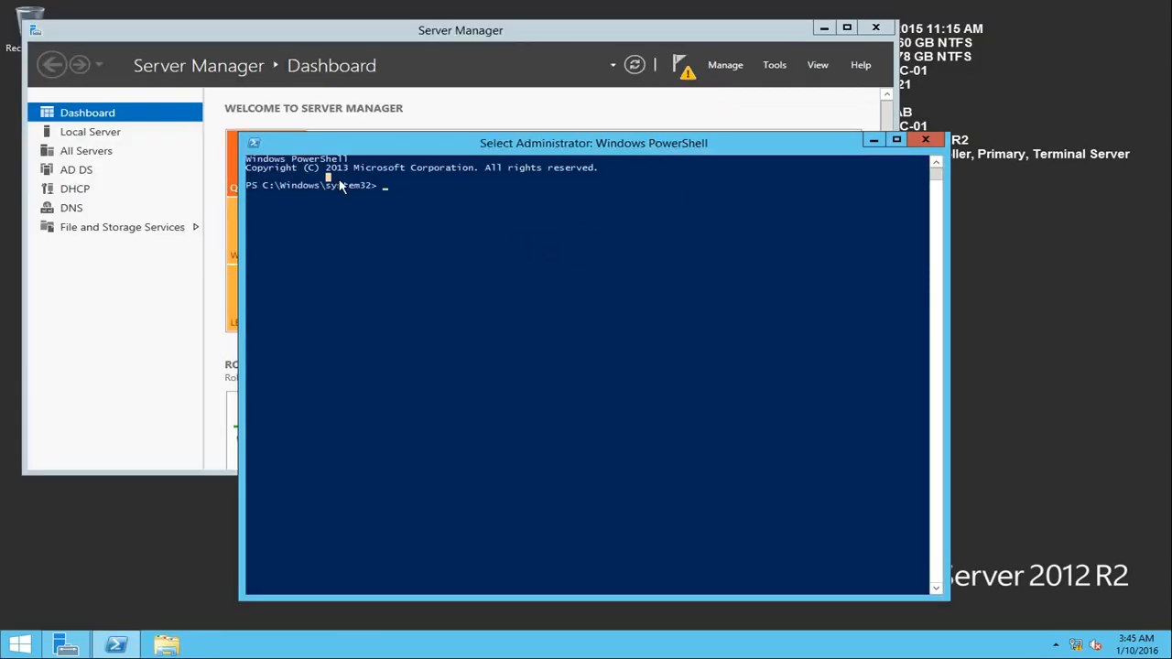
Step: Reset the machine account password with netdom resetpwd, using /server:NLB-DC-01, /userd:nlblab\nlb.admin and /passwordd with the account password
text(netdom)
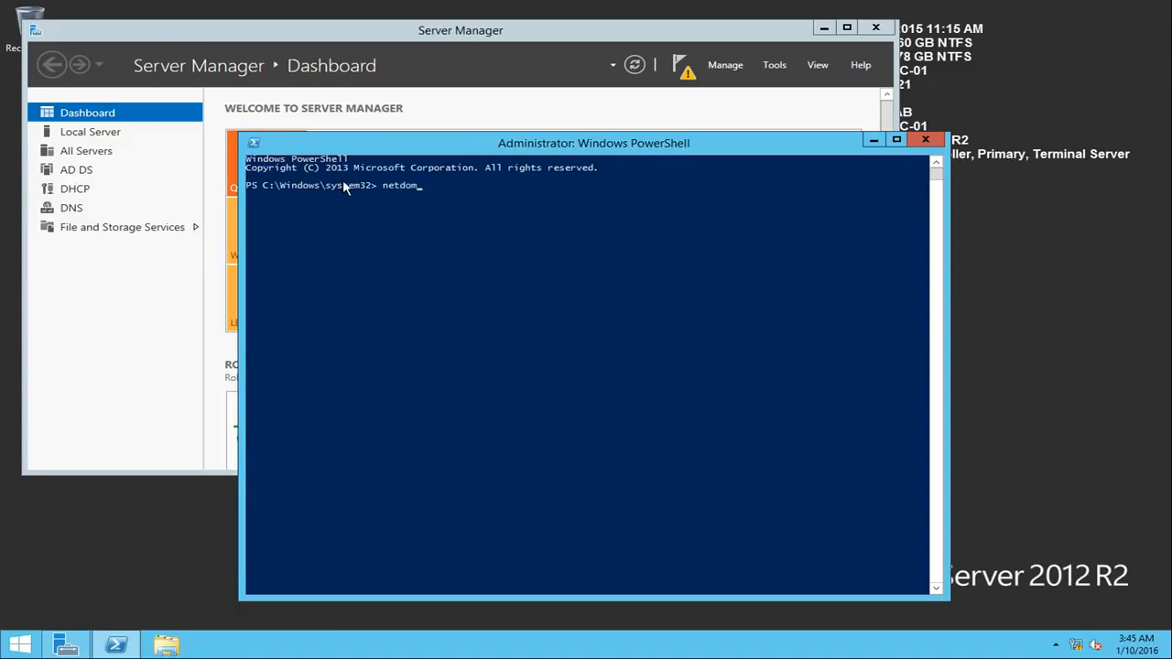
text( rese)
text(DC-01 /userd)
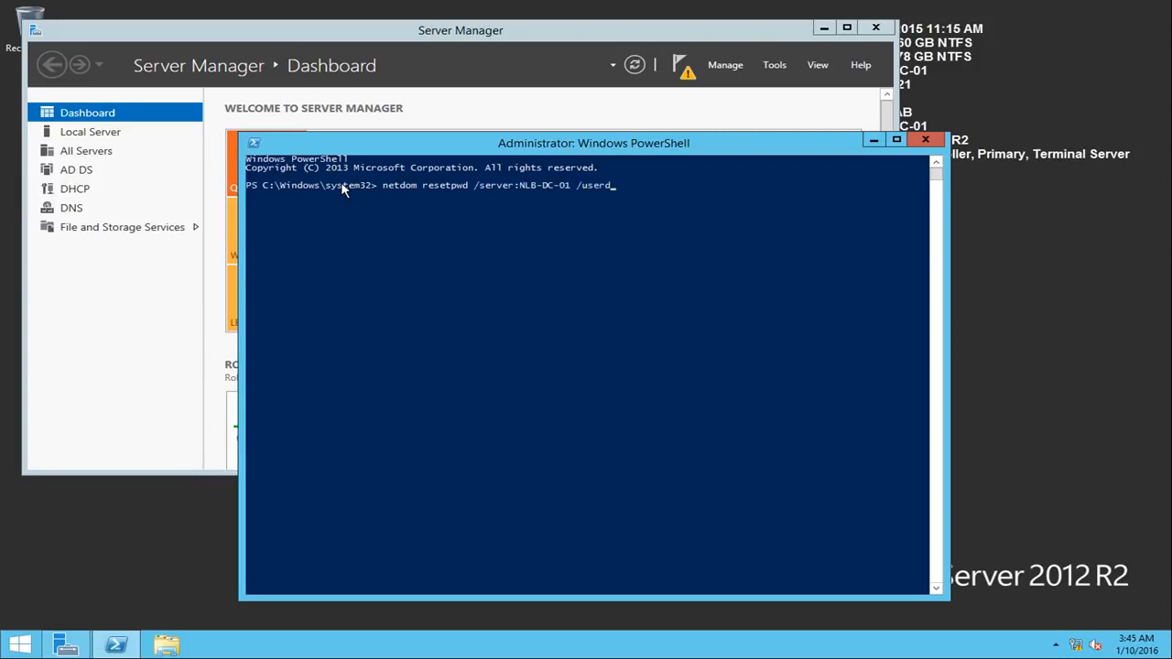
text(:nl)
text(blab\nlb.admin /passwordd)
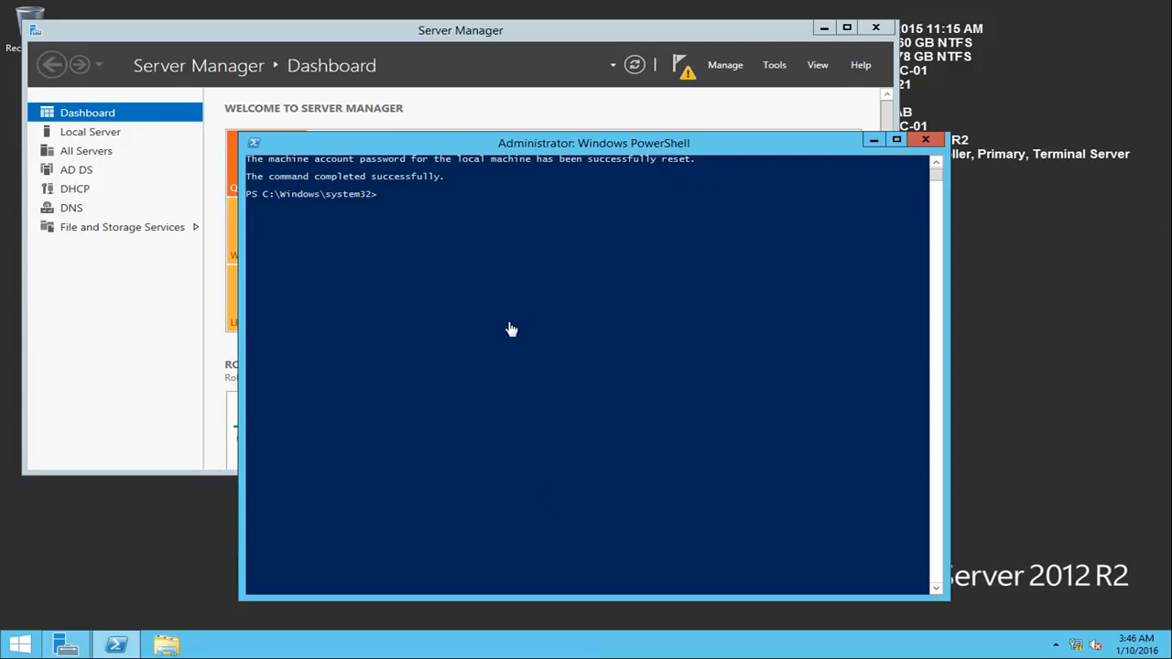
Step: Run services.msc from PowerShell to open the Services console
text(vices.msc)
key(Return)
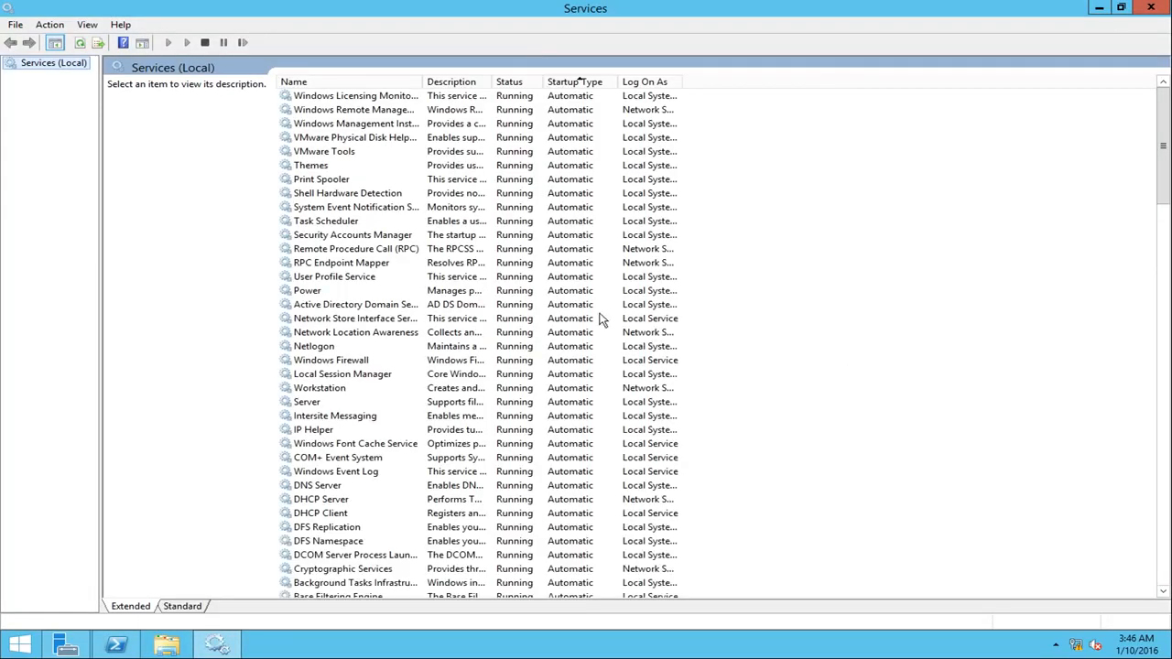
Step: Set the Kerberos Key Distribution Center service's startup type to Automatic and apply the change
click(517, 360)
key(k)
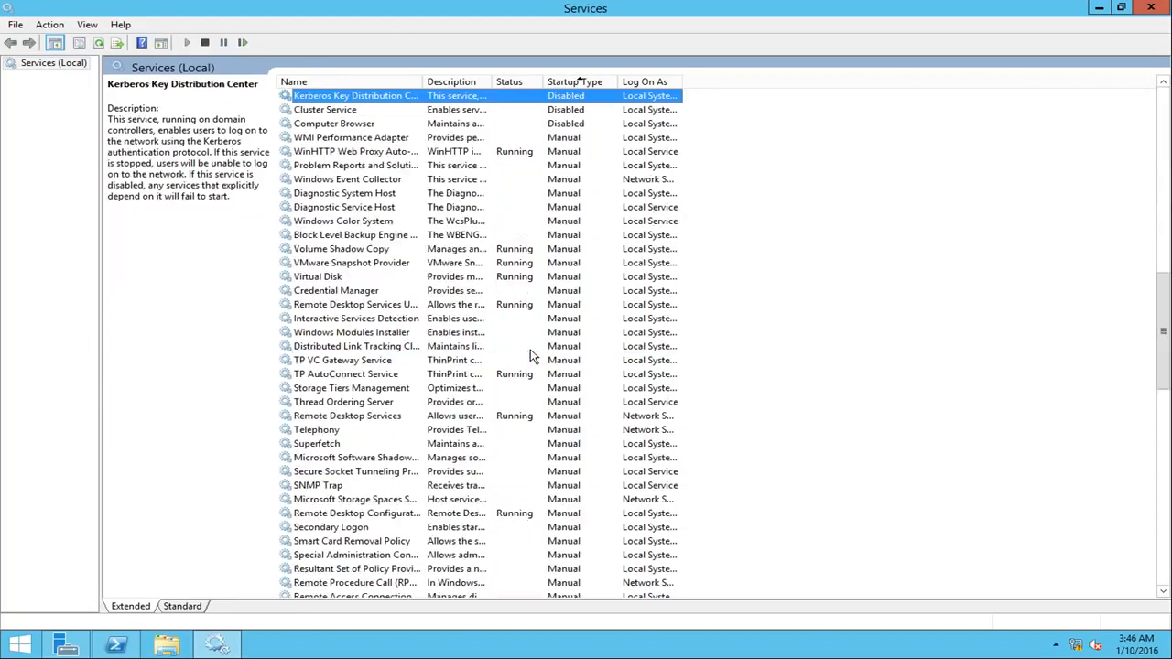
right_click(529, 100)
click(542, 230)
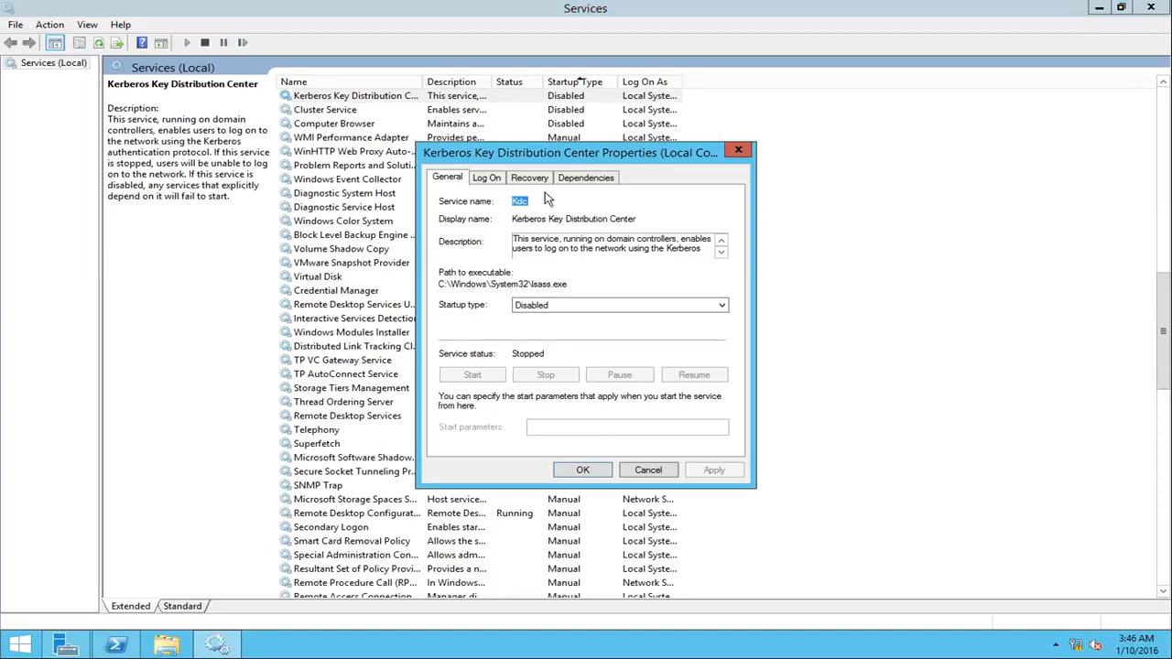
click(565, 305)
click(566, 323)
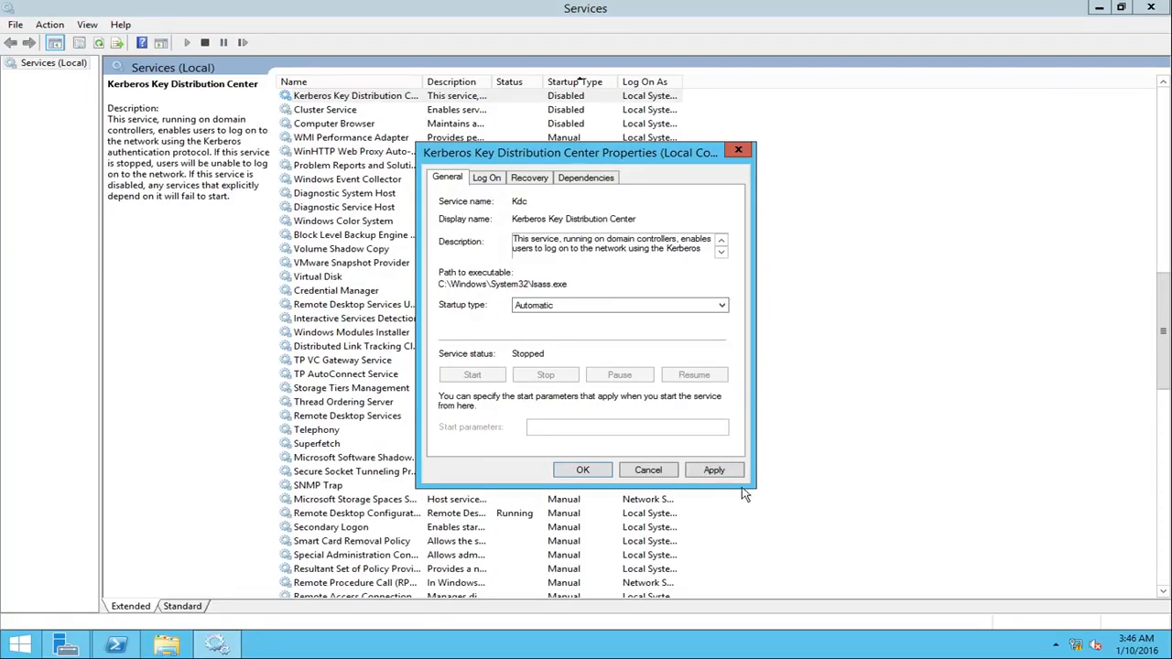
click(714, 470)
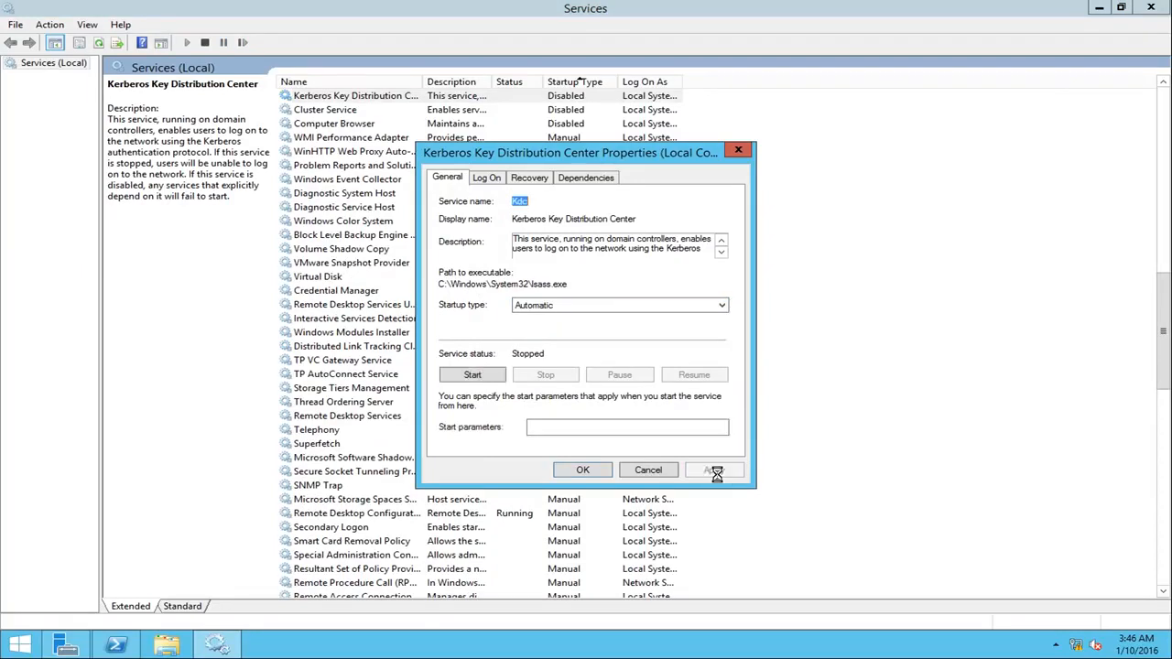
click(586, 469)
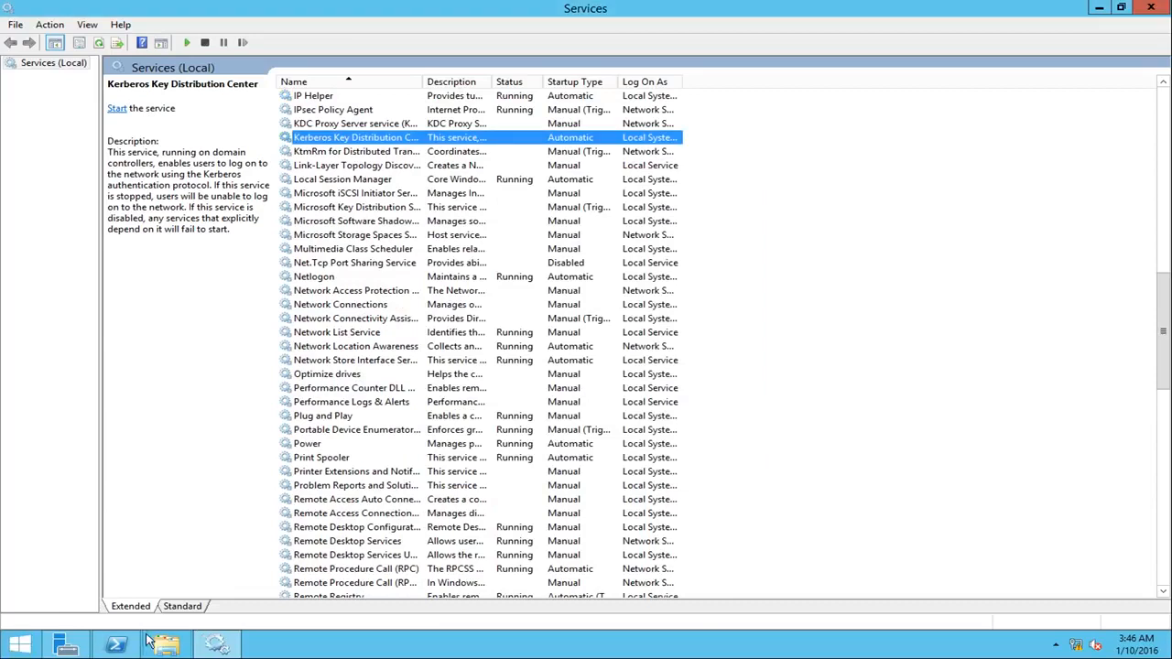
Step: Switch back to PowerShell and restart the server with the shutdown -r command
click(117, 644)
text(shutdown -r -t 0)
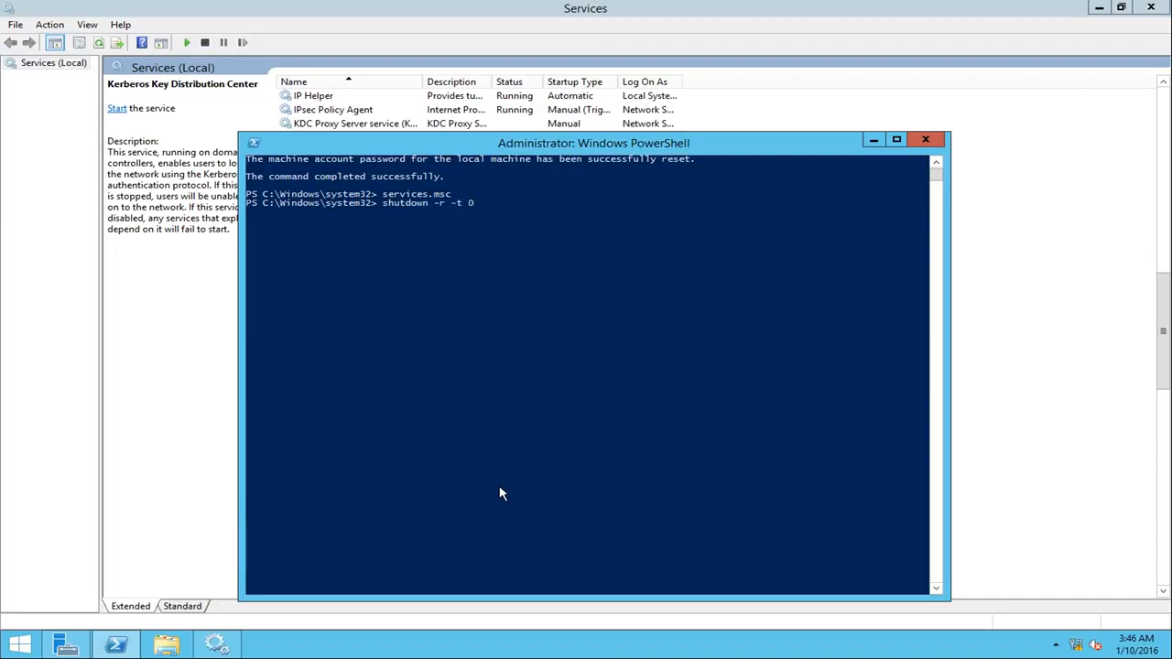
key(Return)
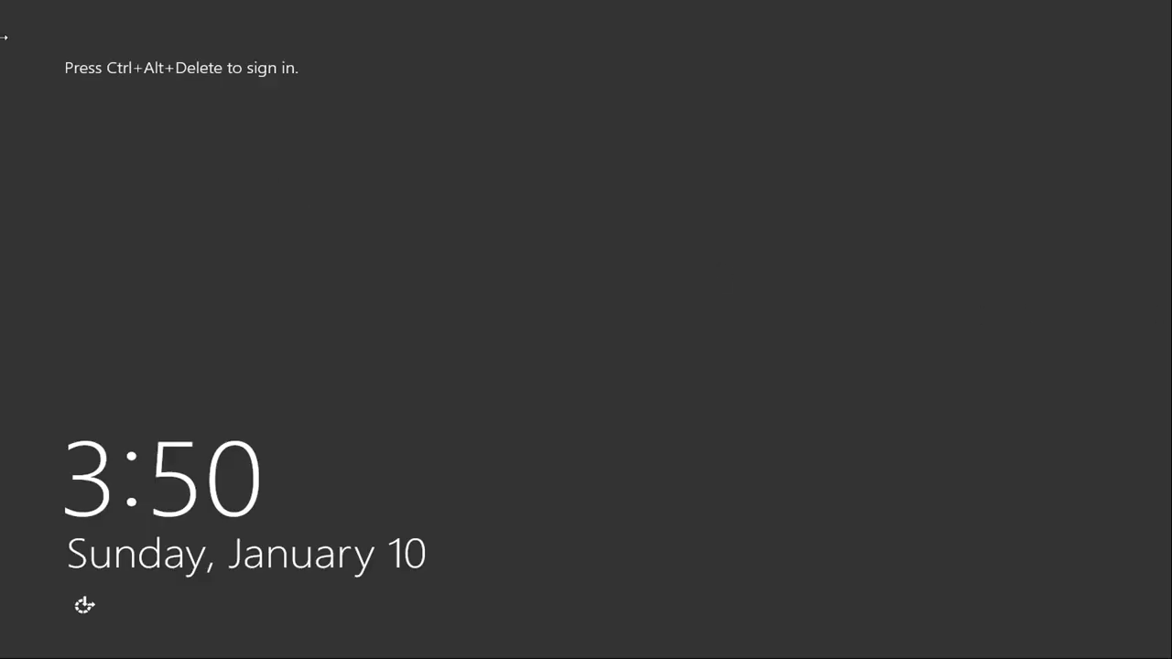
Step: Select the NLBLAB domain admin account on the sign-in screen and sign in with the account password
key(ctrl+alt+Delete)
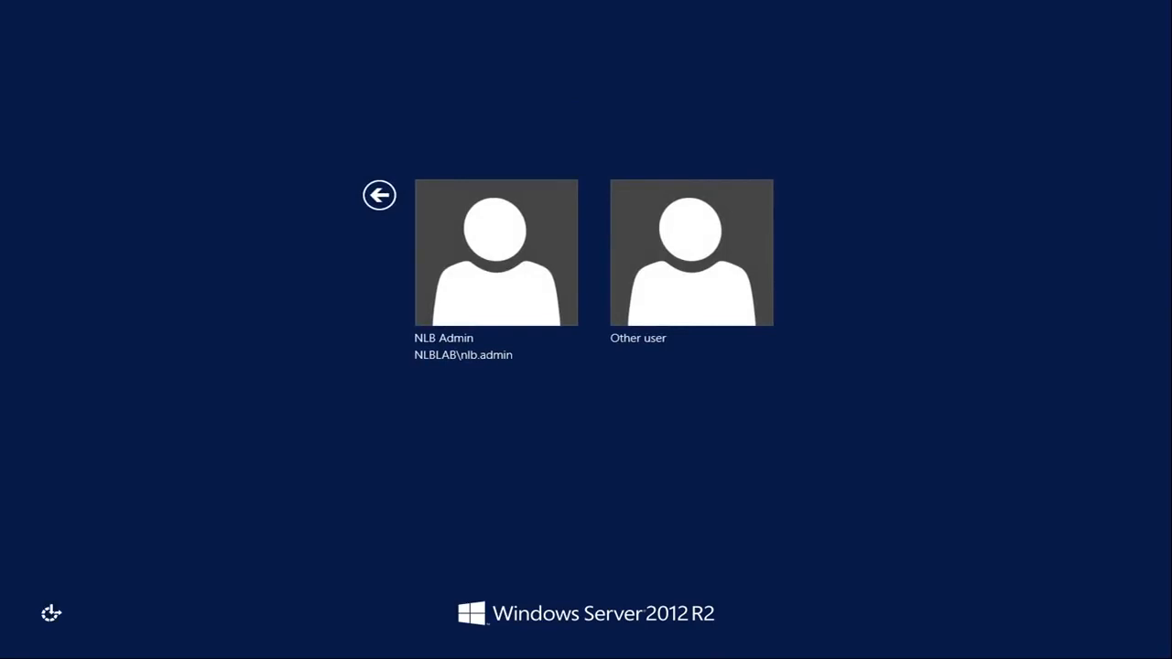
click(541, 287)
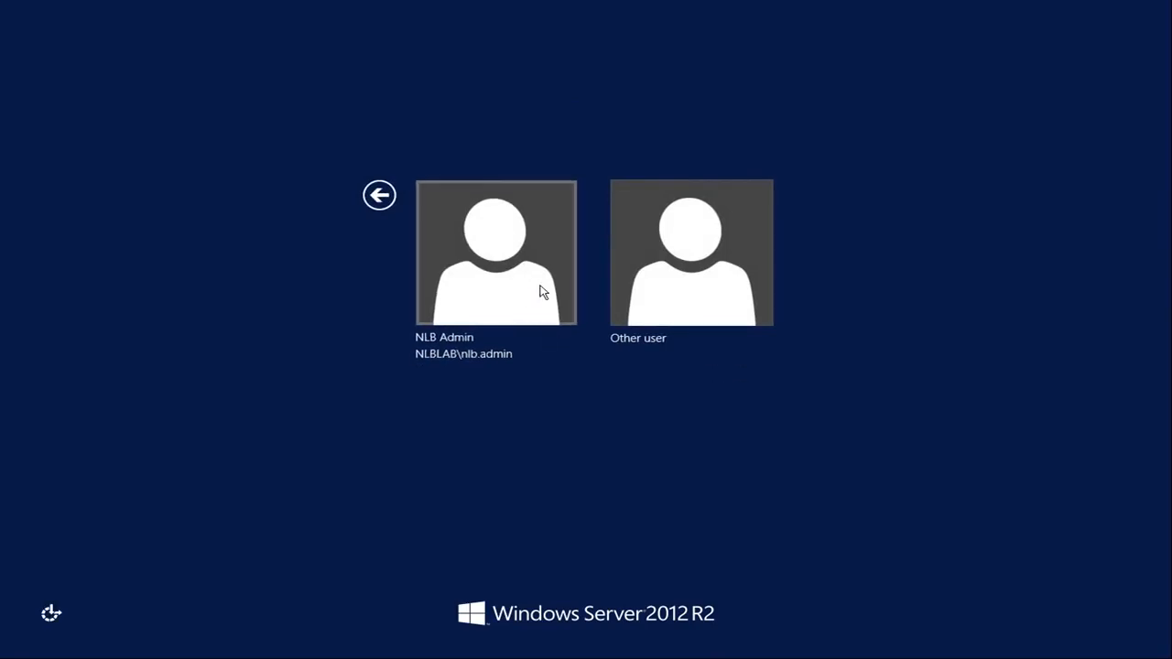
text(Password1)
key(Return)
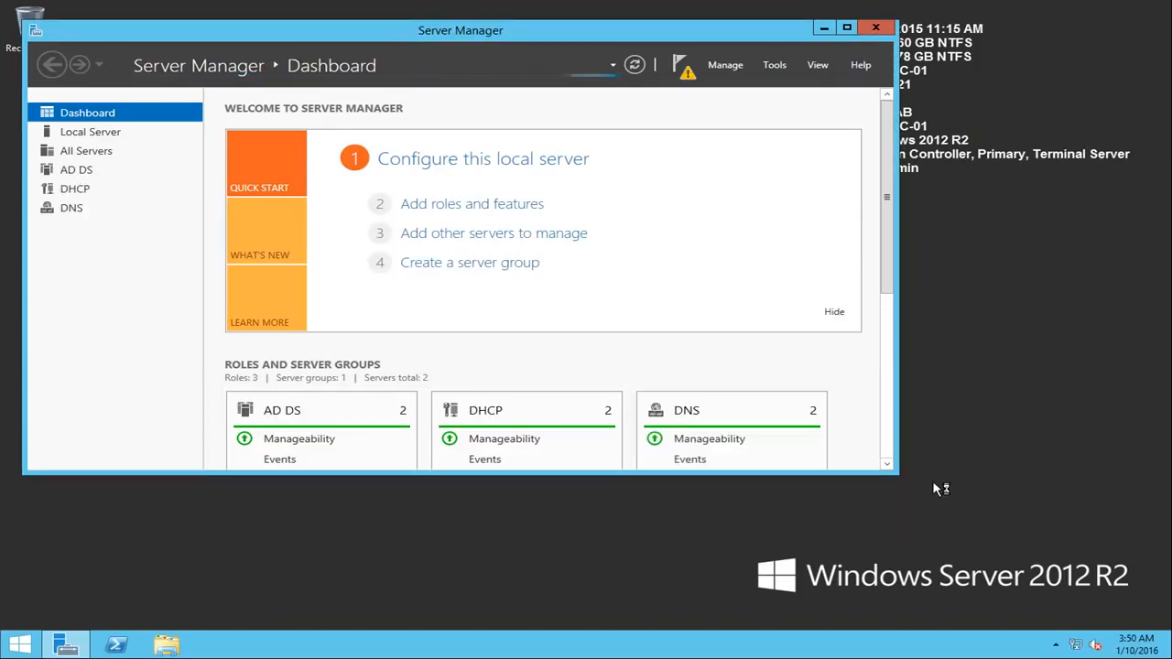
Step: Check the pending Server Manager notifications for NLB-DC-01 and close the list
click(679, 79)
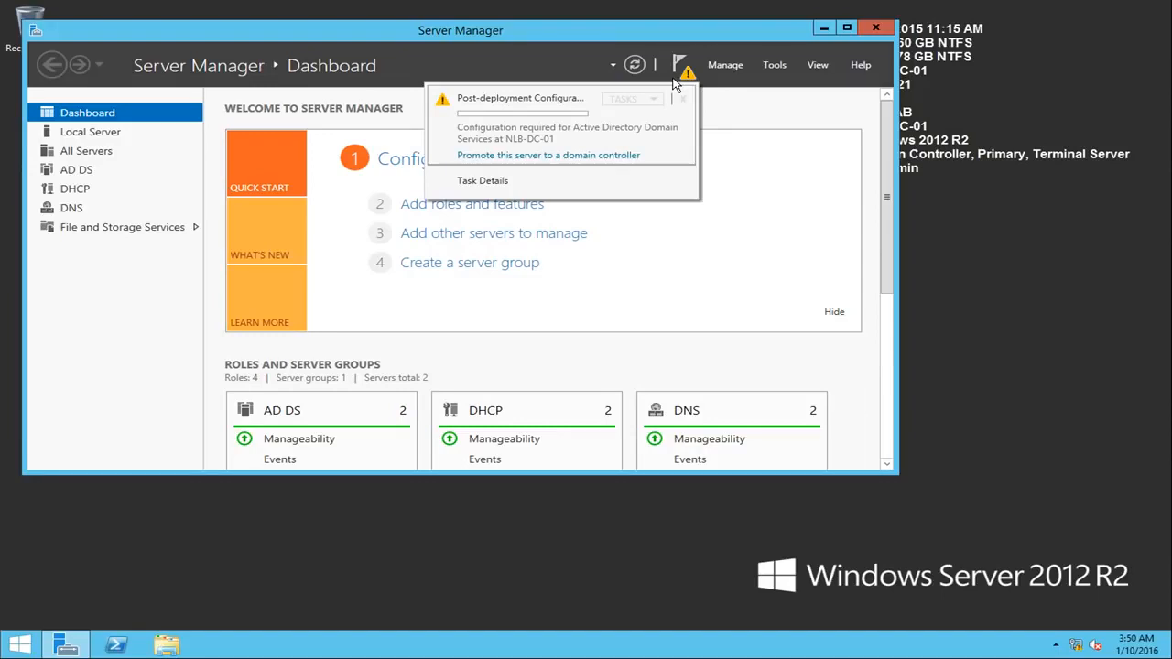
click(682, 74)
click(686, 69)
Step: Open Active Directory Users and Computers, view the Trainees OU under NLB Solutions, and close the console
click(780, 66)
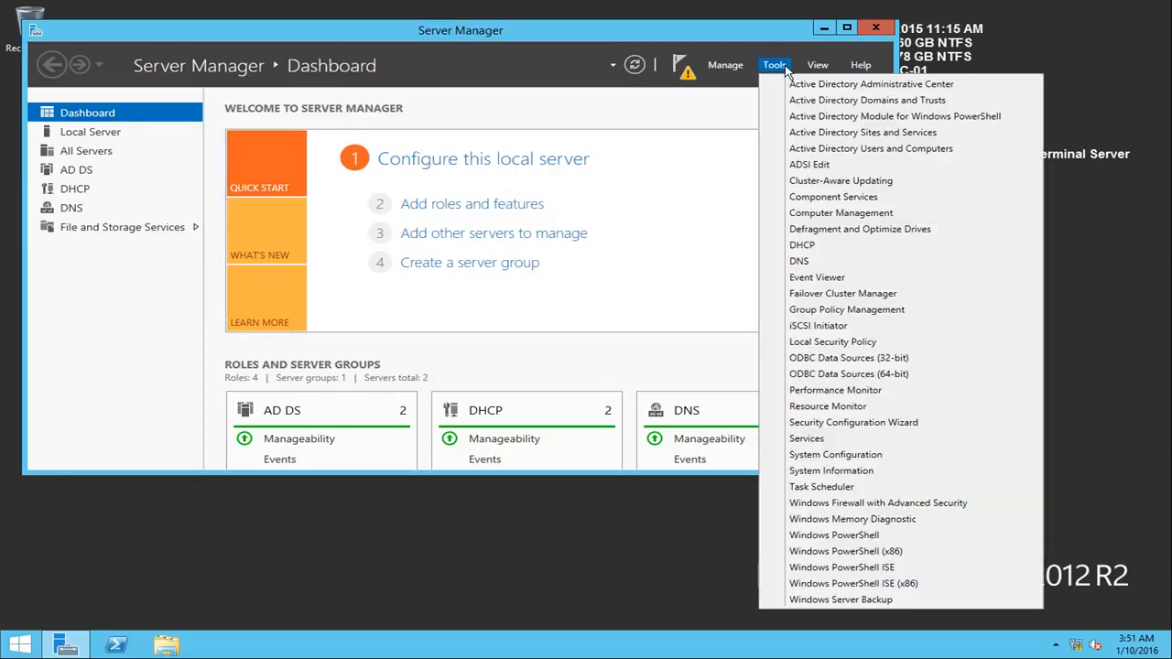
click(831, 149)
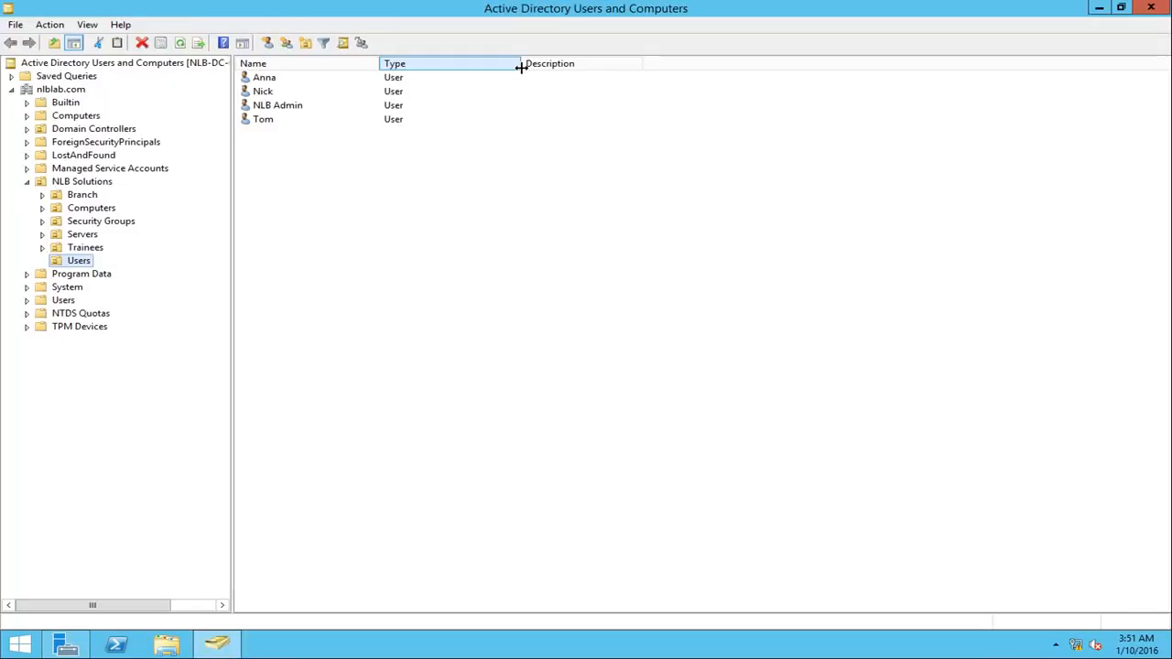
click(83, 248)
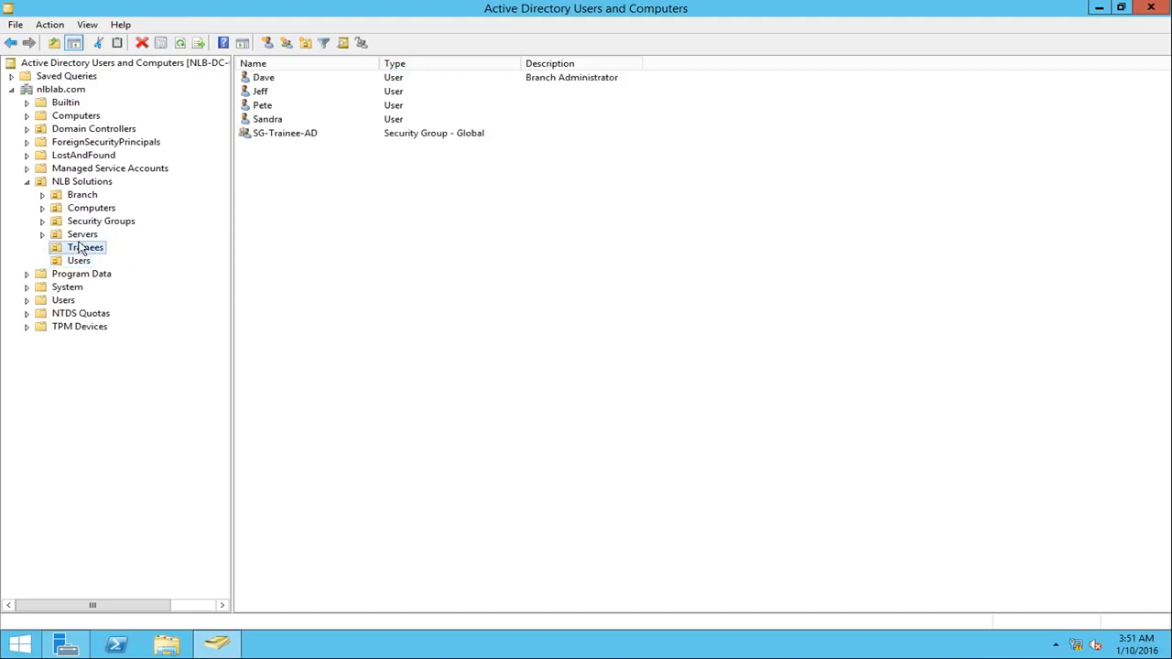
click(1139, 13)
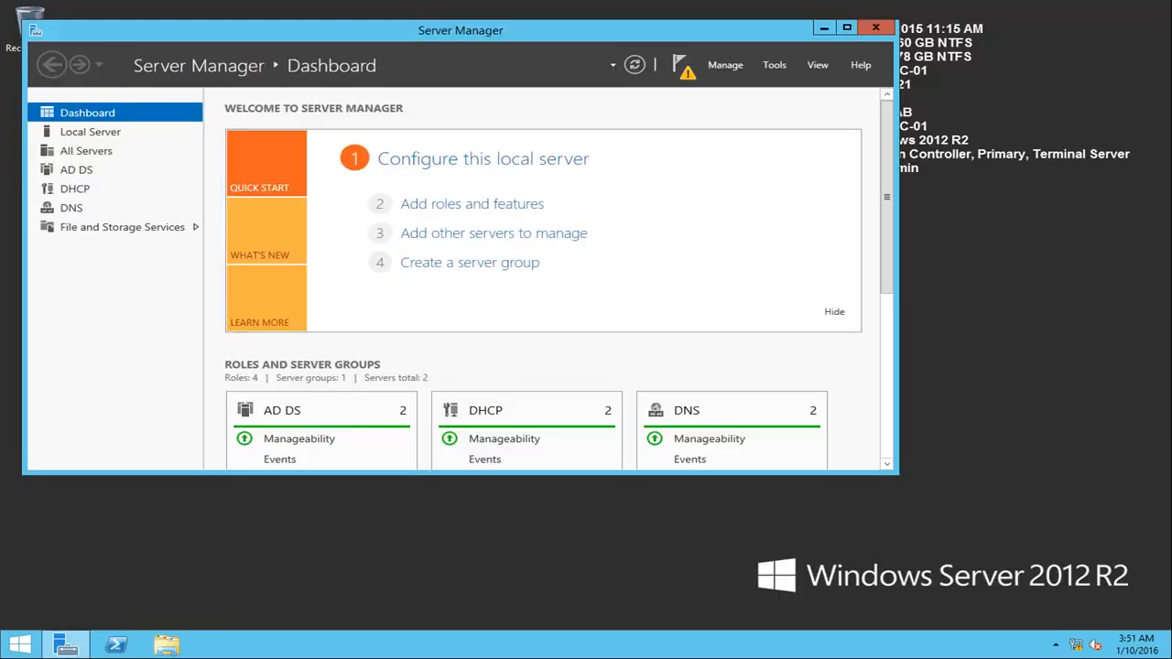
Step: Run dcdiag in an elevated PowerShell session, review the test results, and minimize the window
click(118, 644)
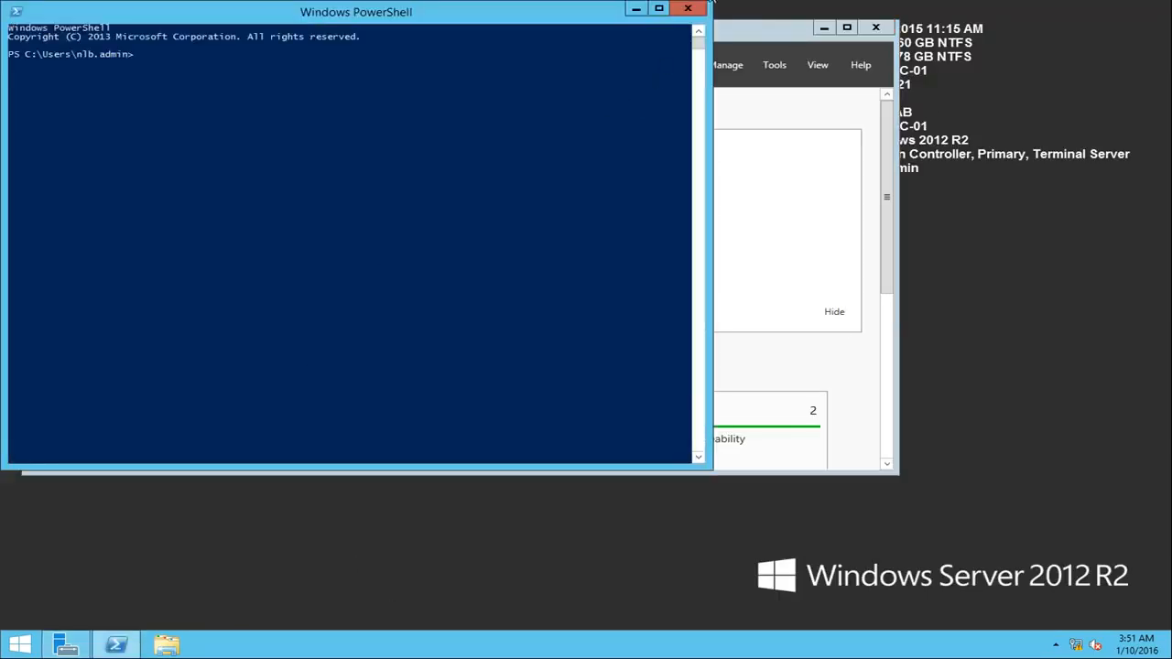
click(687, 9)
right_click(116, 645)
click(106, 522)
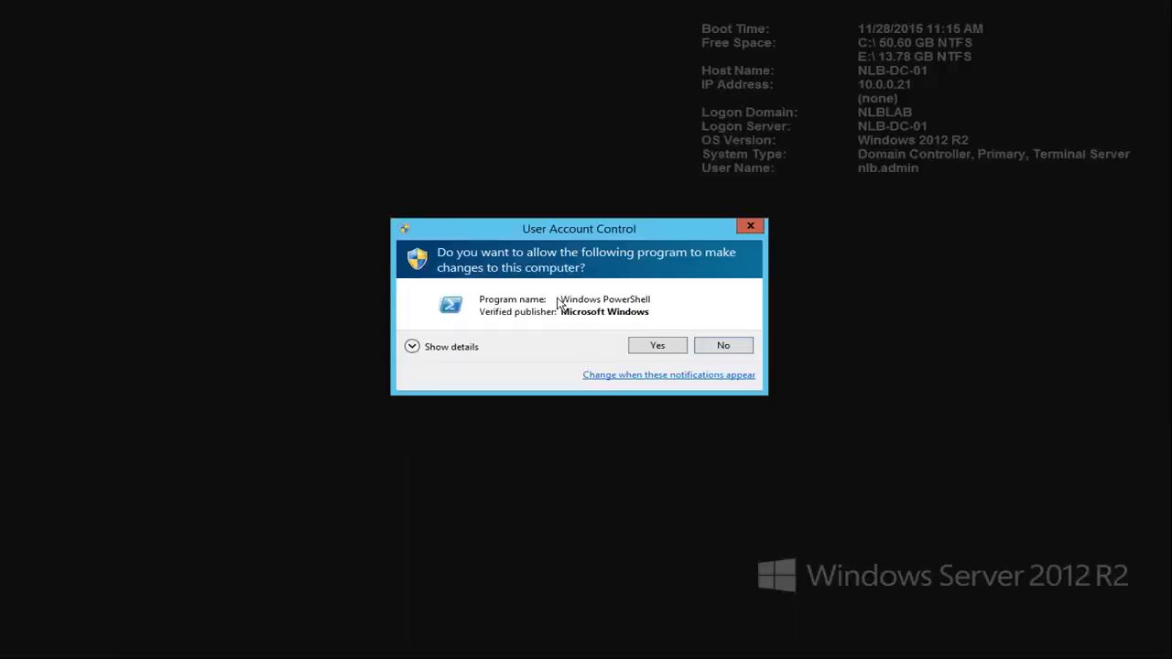
click(665, 351)
text(dcdiag)
key(Return)
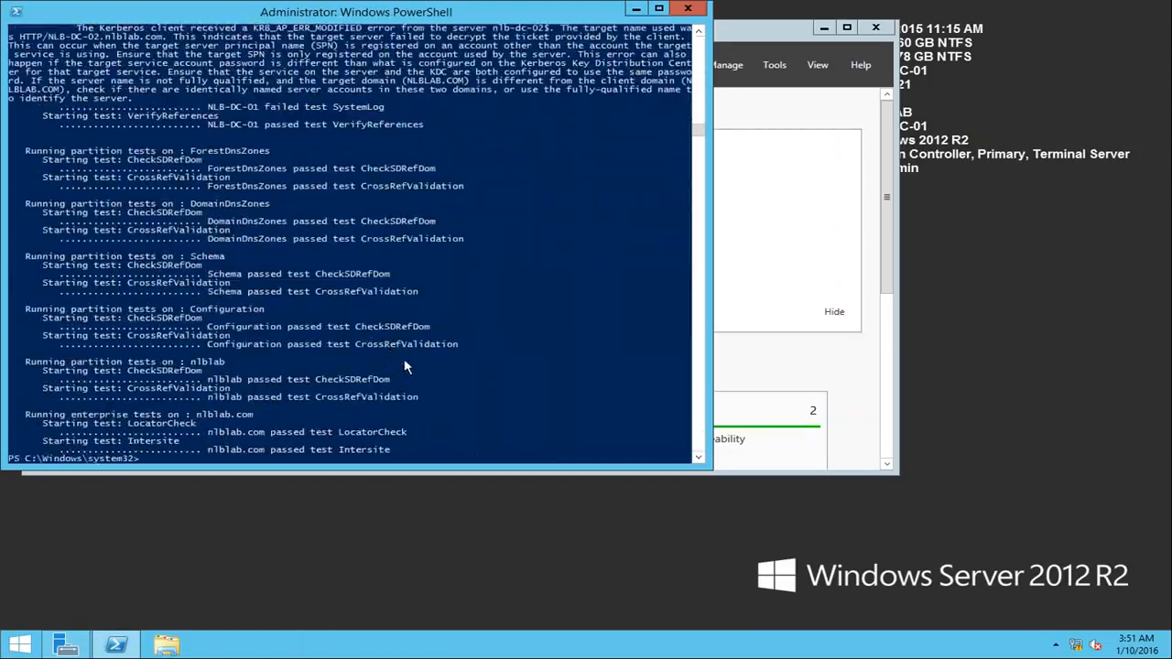
scroll(521, 321, up, 11)
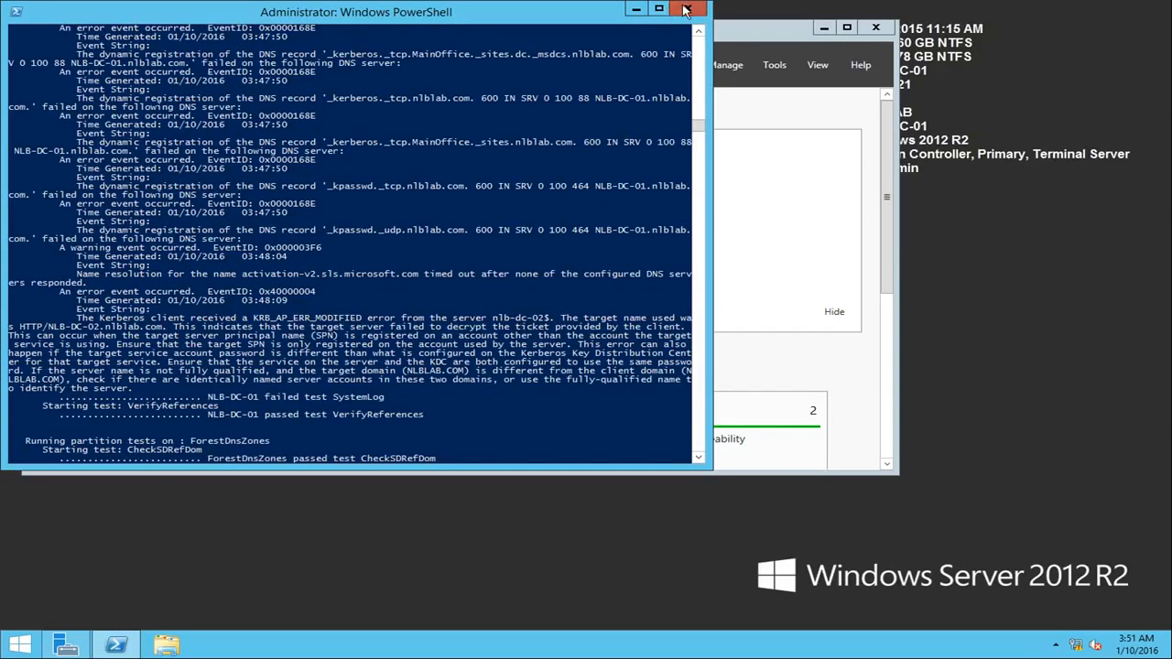
click(635, 9)
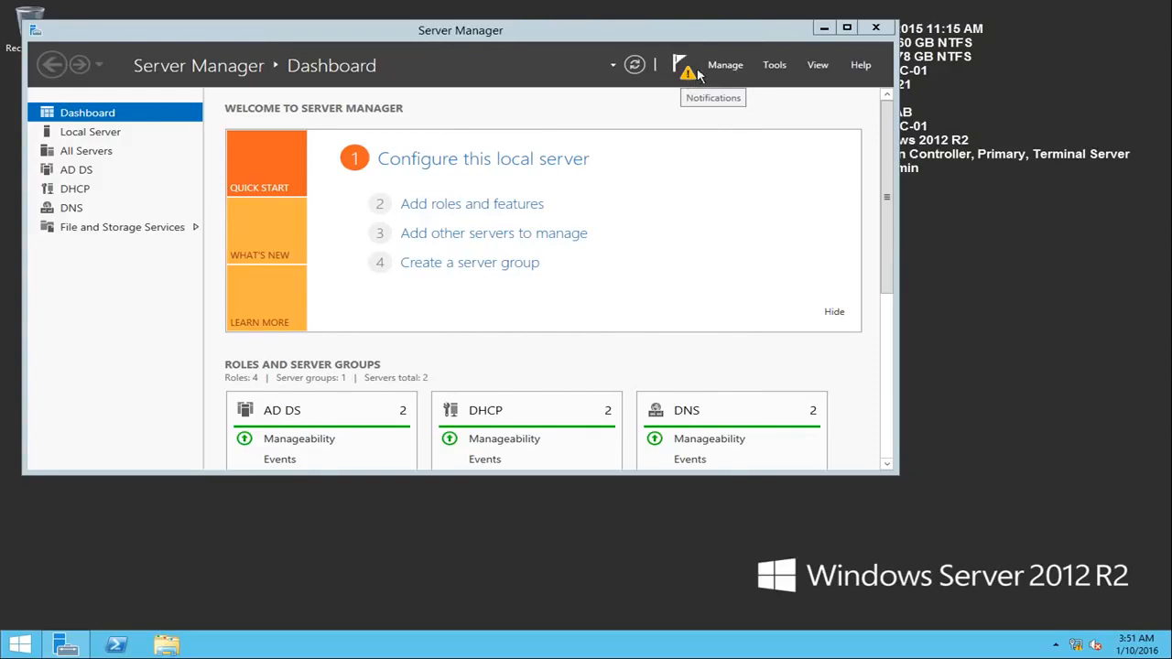
Step: Start the Remove Roles and Features Wizard and choose NLB-DC-01.nlblab.com as the destination server
click(738, 68)
click(760, 100)
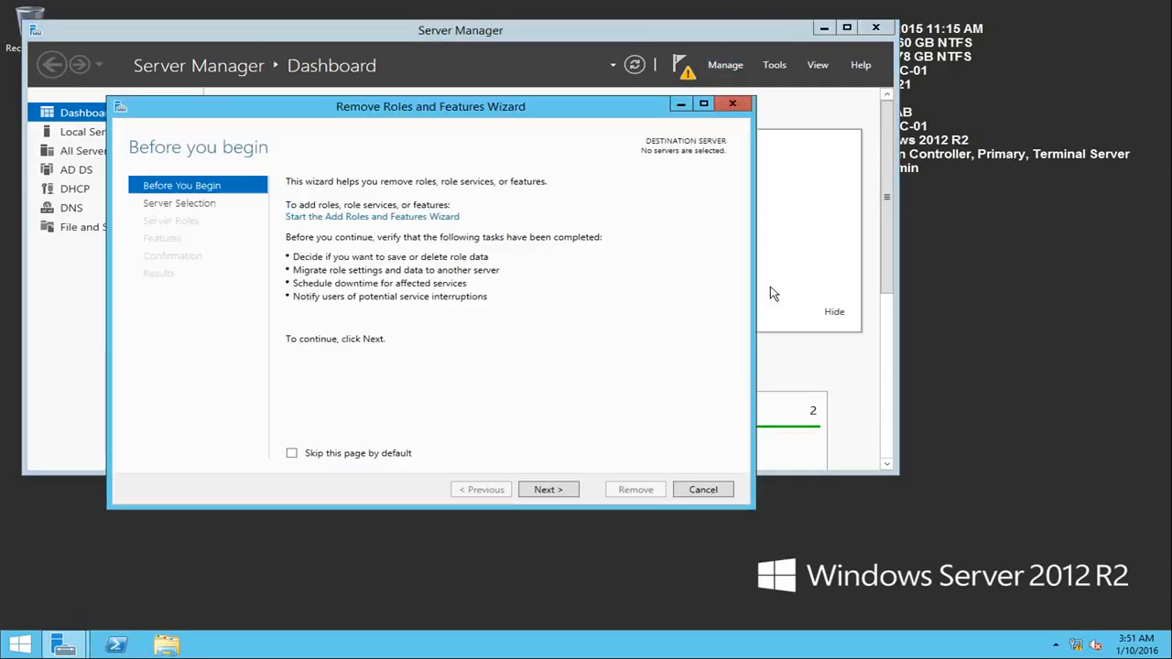
click(556, 490)
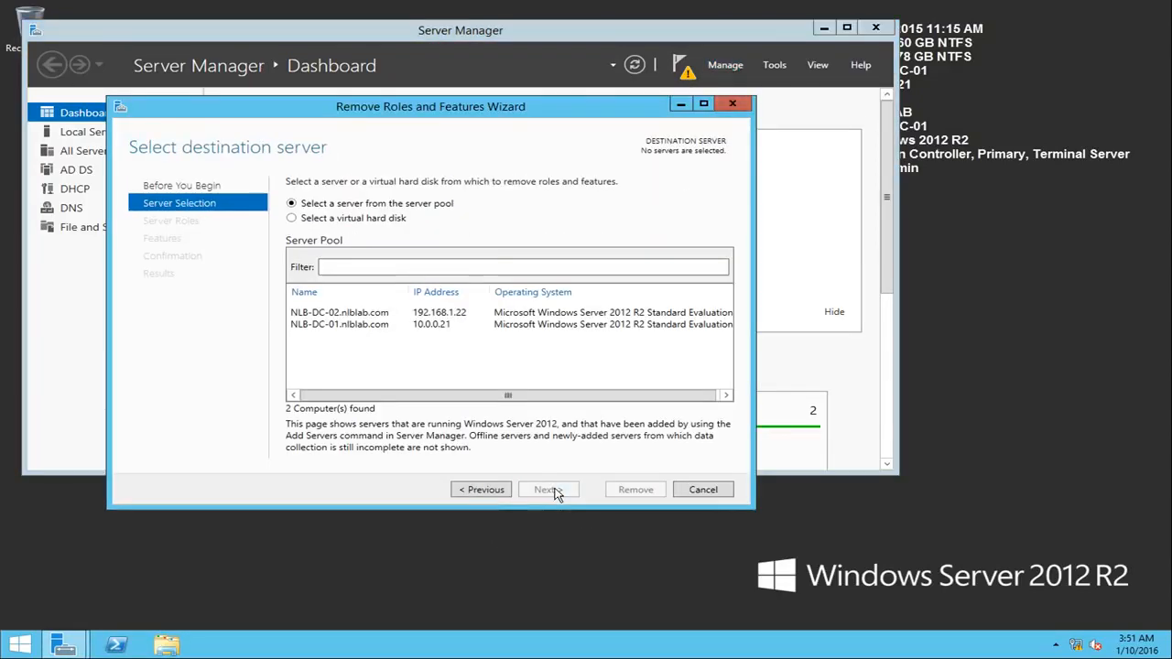
click(372, 325)
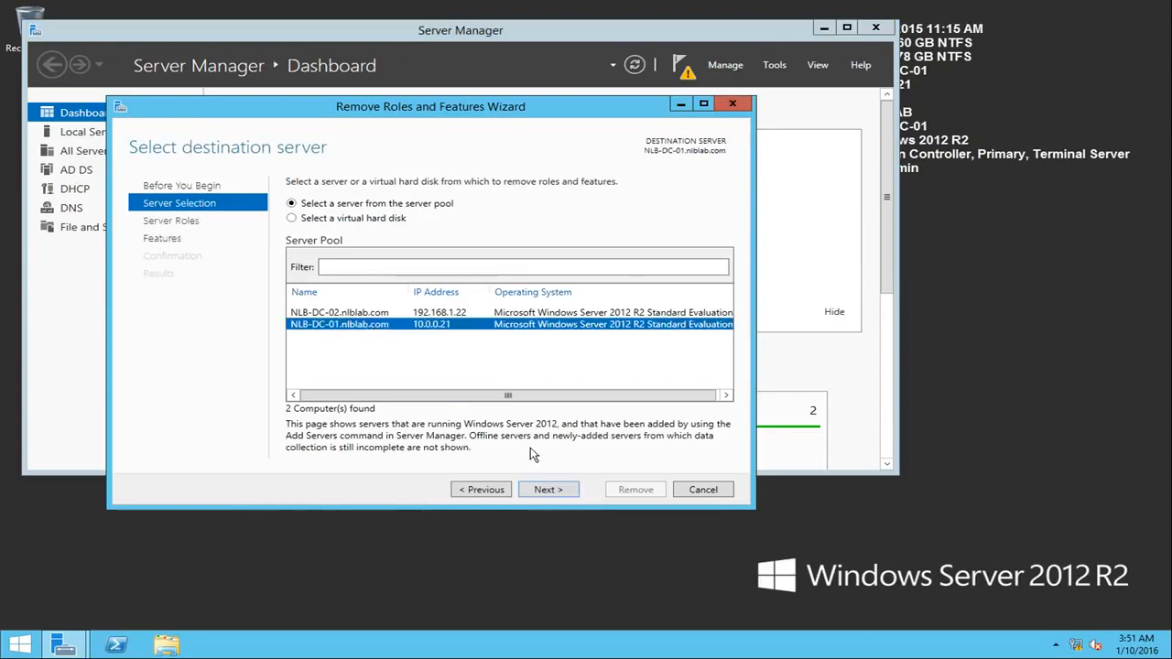
click(565, 491)
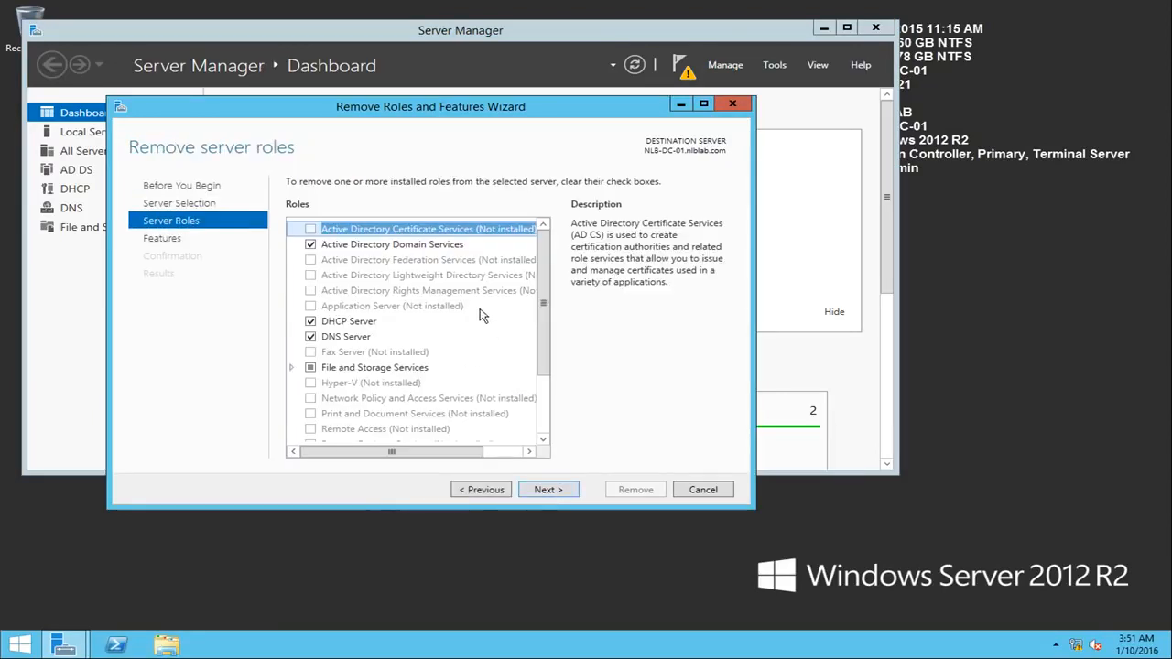
Step: Deselect the Active Directory Domain Services role with its management tools and choose to demote this domain controller
click(311, 245)
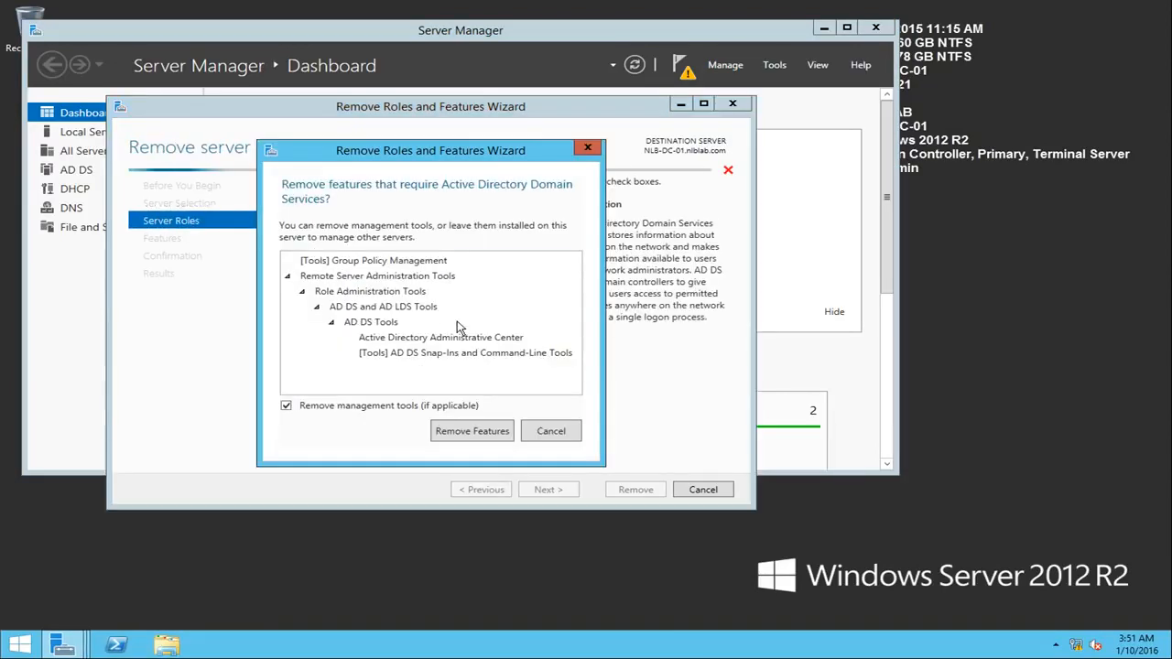
click(472, 430)
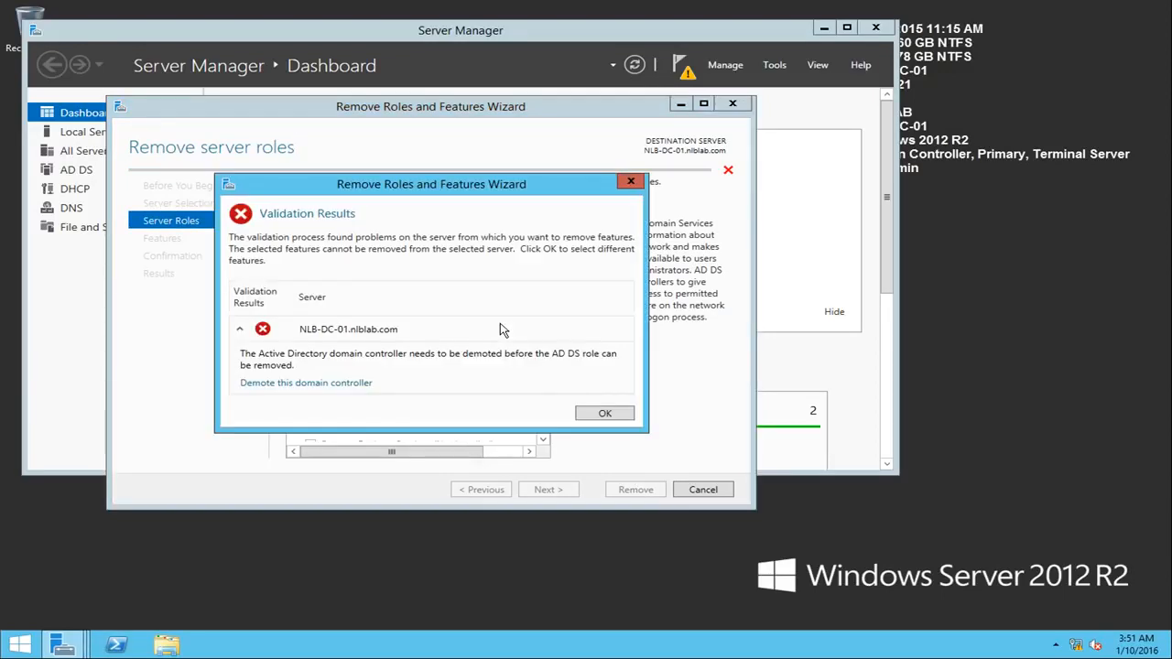
click(352, 383)
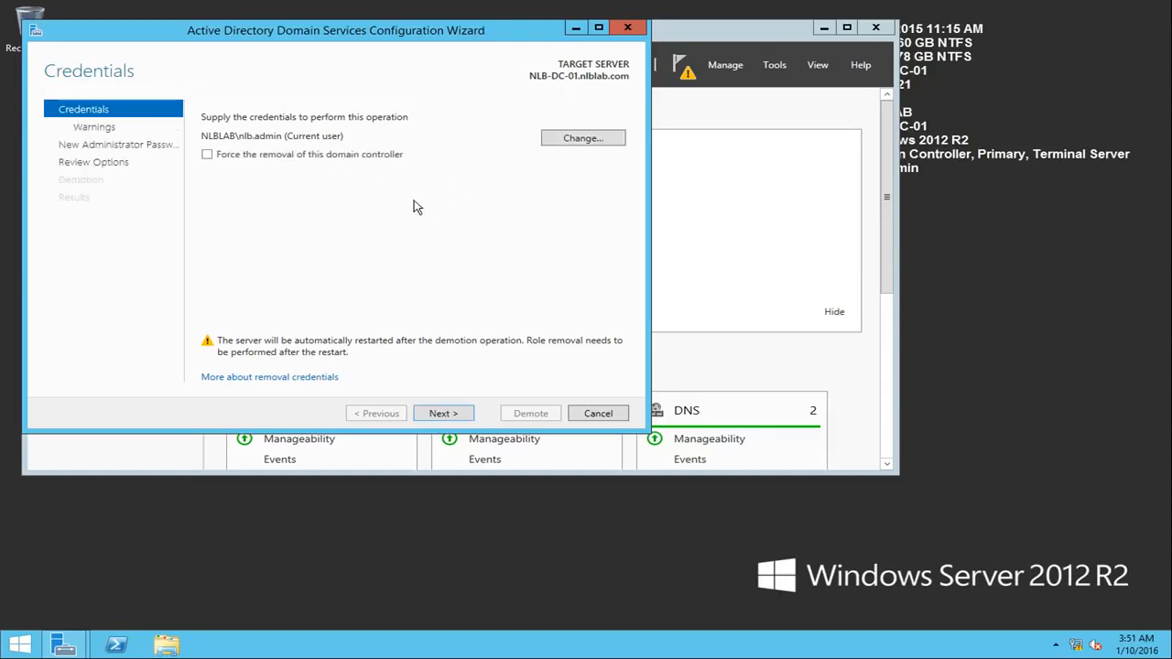
Step: Keep the current user's credentials for the demotion and agree to proceed with removal of the hosted DNS and Global Catalog roles
click(464, 414)
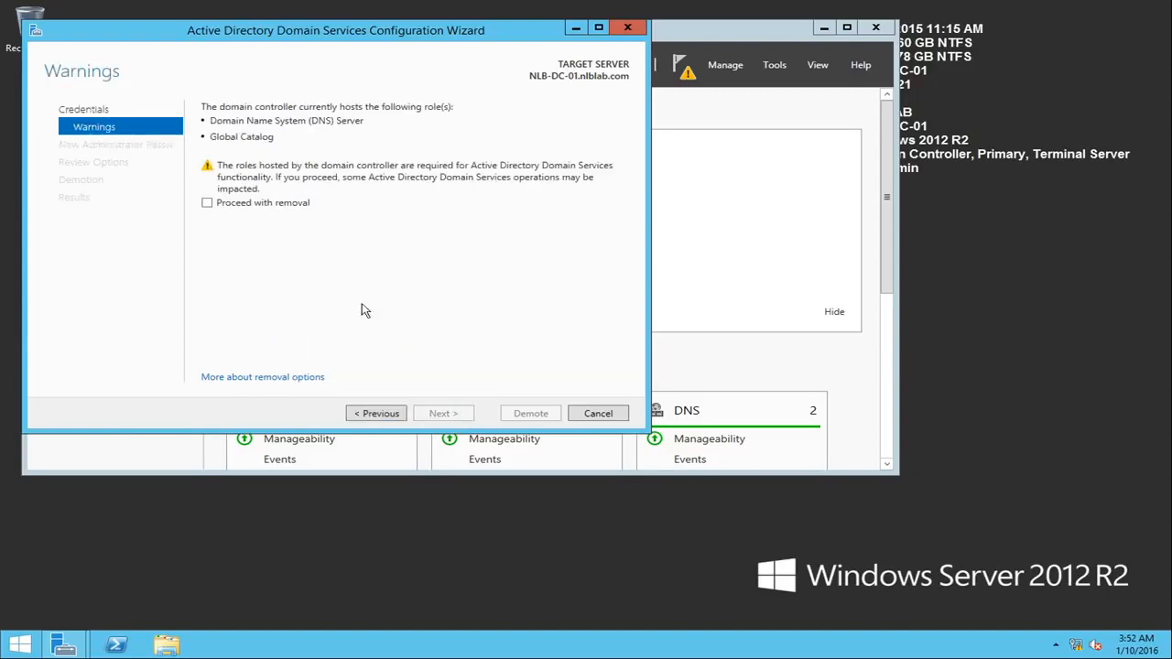
click(251, 202)
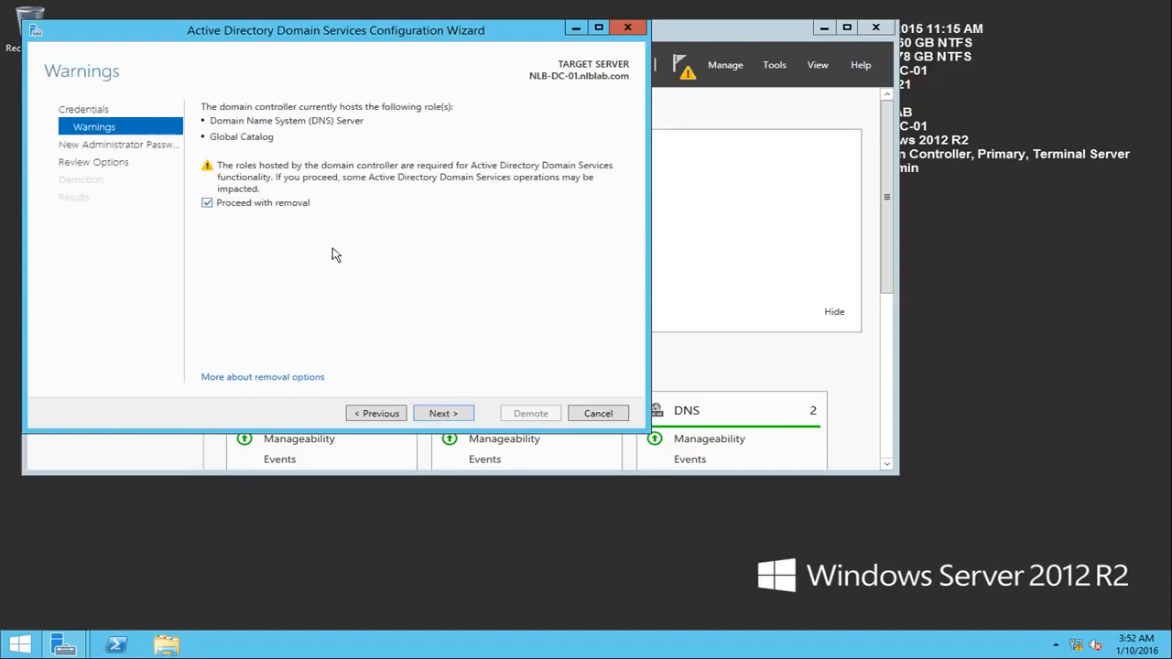
click(443, 413)
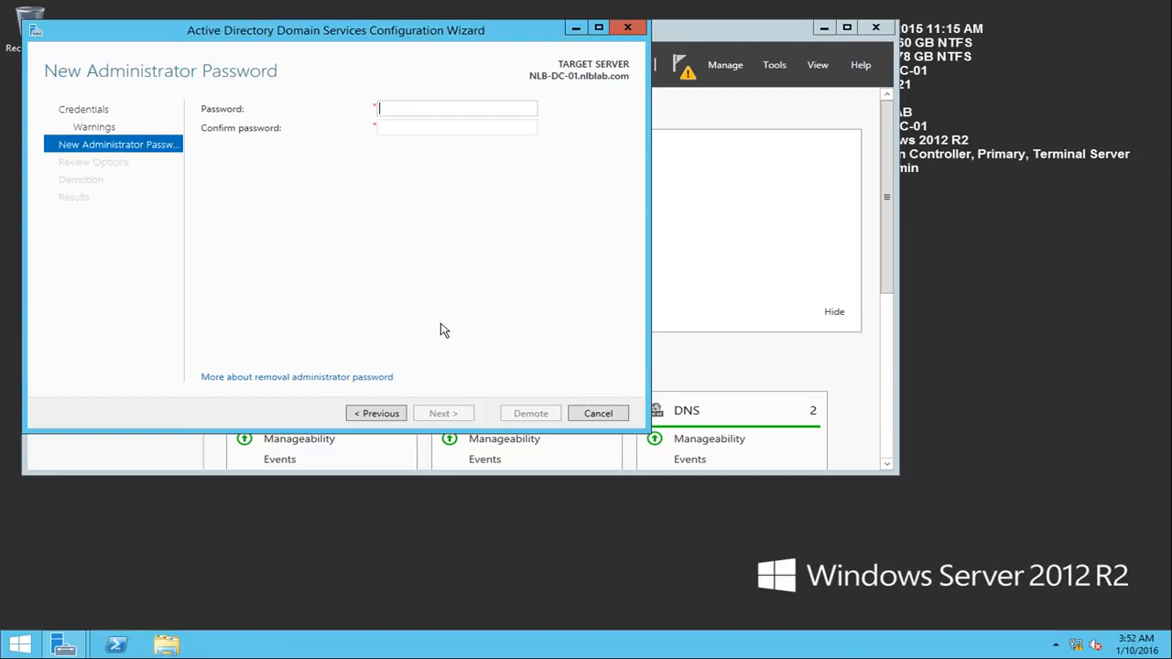
Step: Enter and confirm the new administrator password, demote the domain controller, and dismiss the restart notice
key(Tab)
text(•••••••••••)
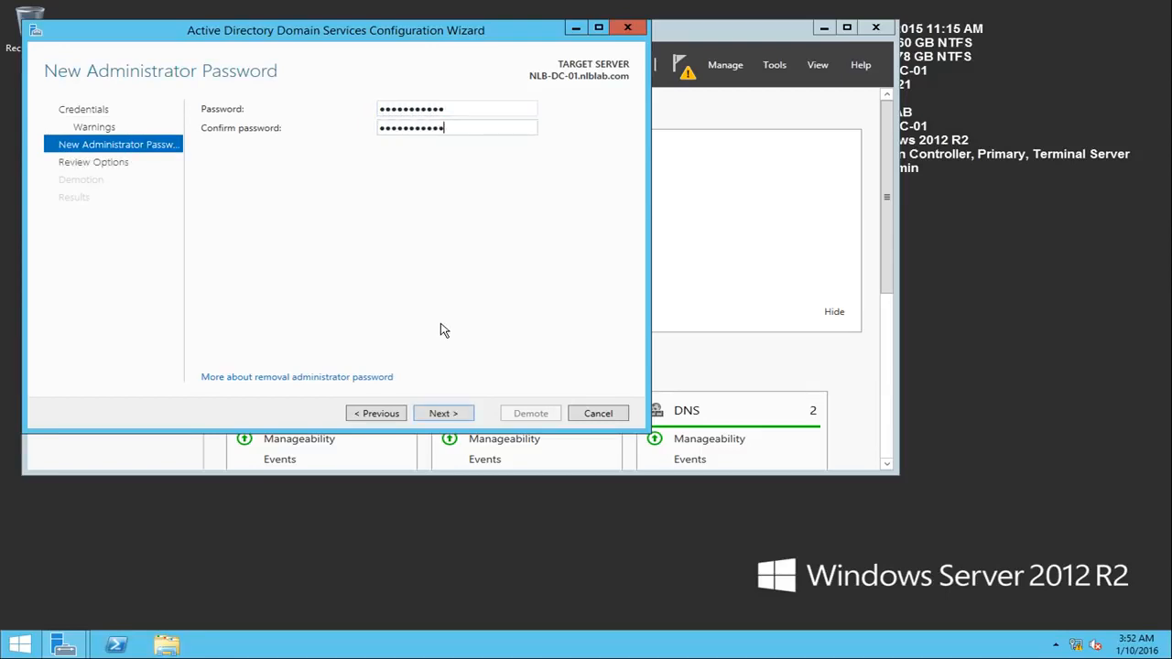
click(443, 414)
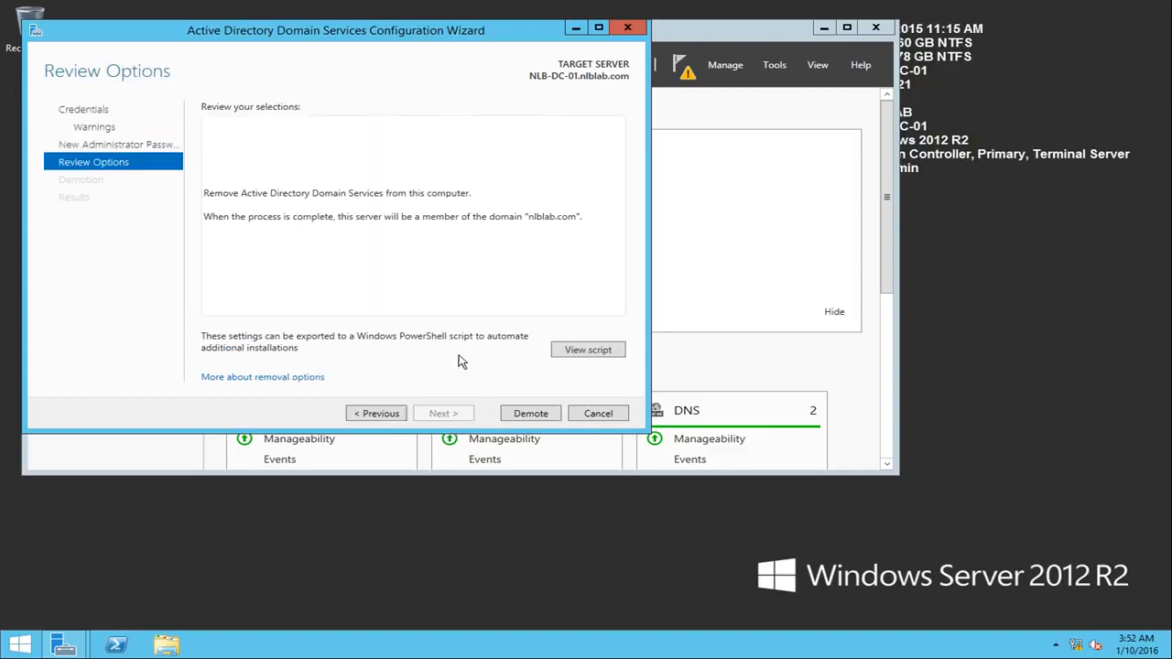
click(528, 413)
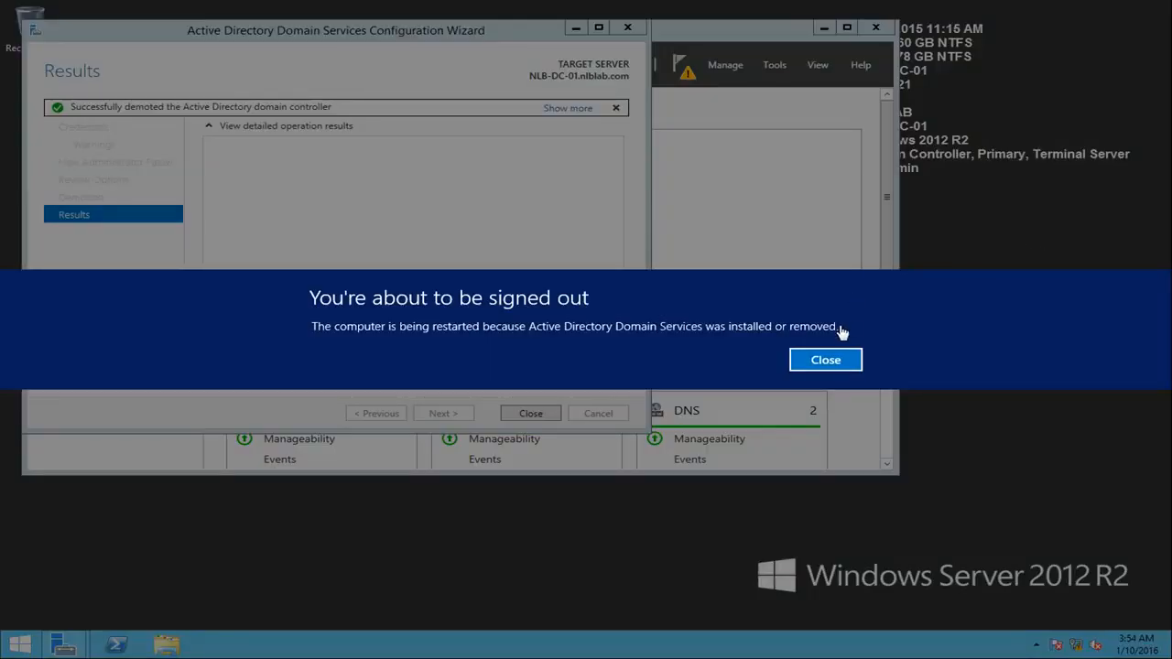
click(824, 361)
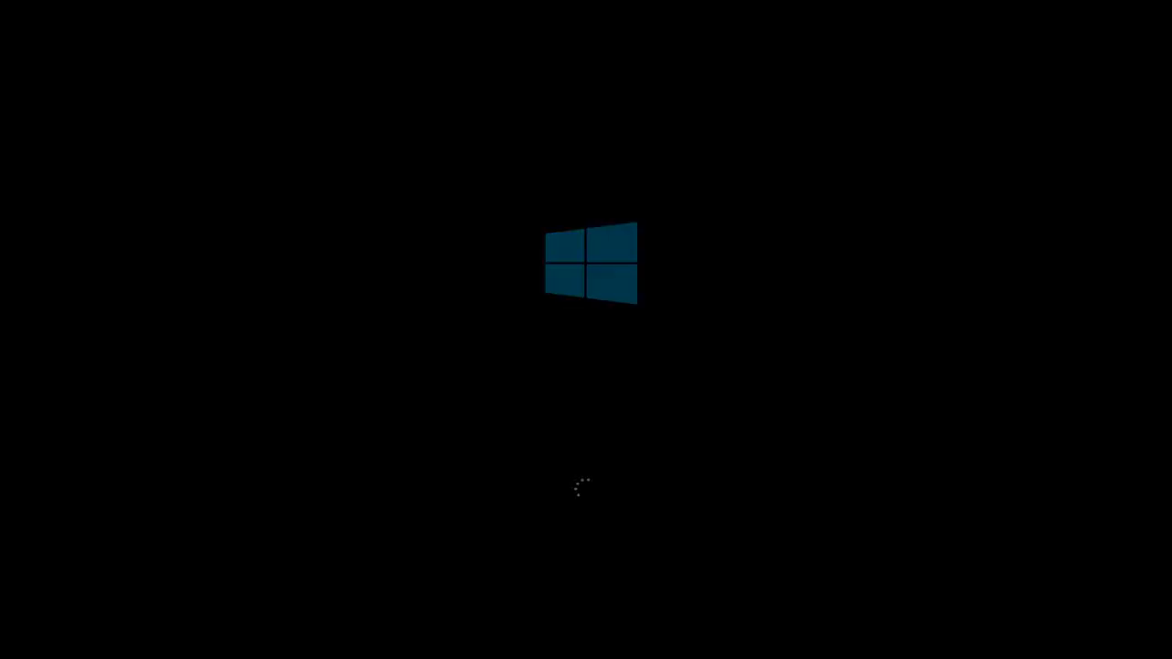
Step: Sign back in to the restarted server with the domain admin account's password
key(ctrl+alt+Delete)
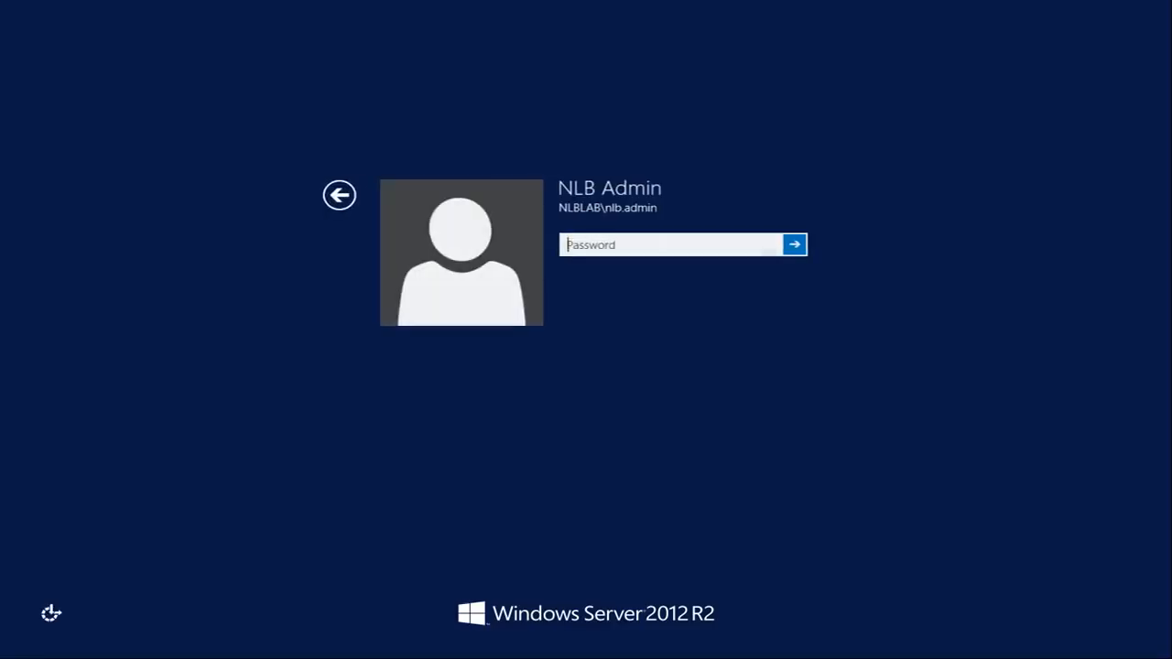
text(P)
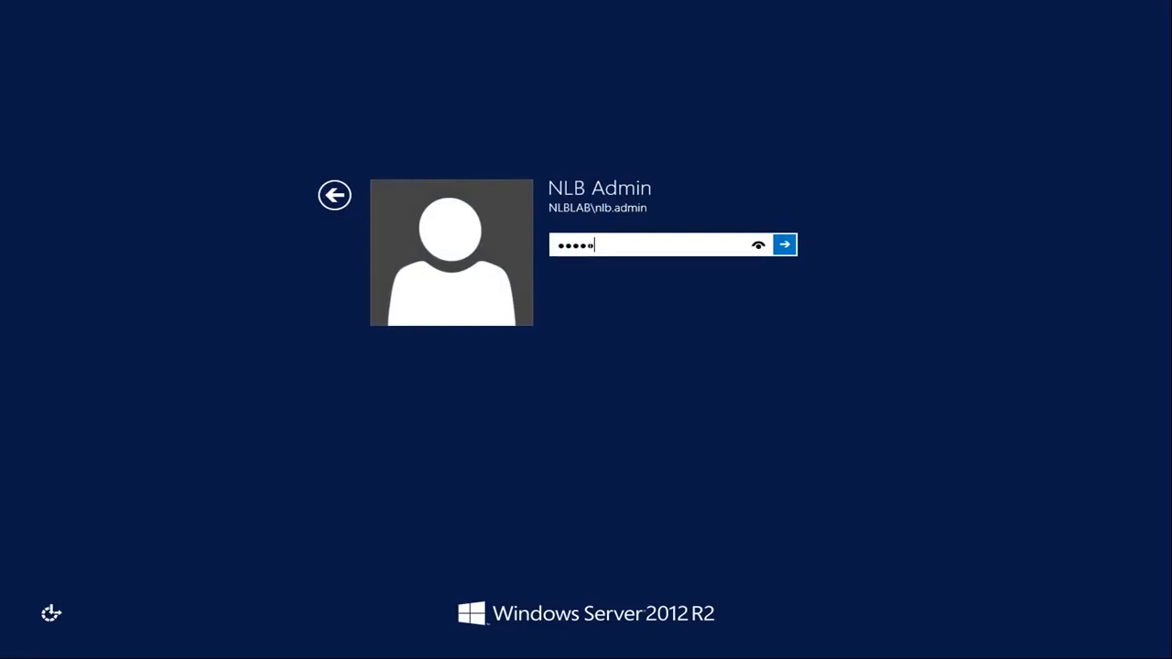
key(Return)
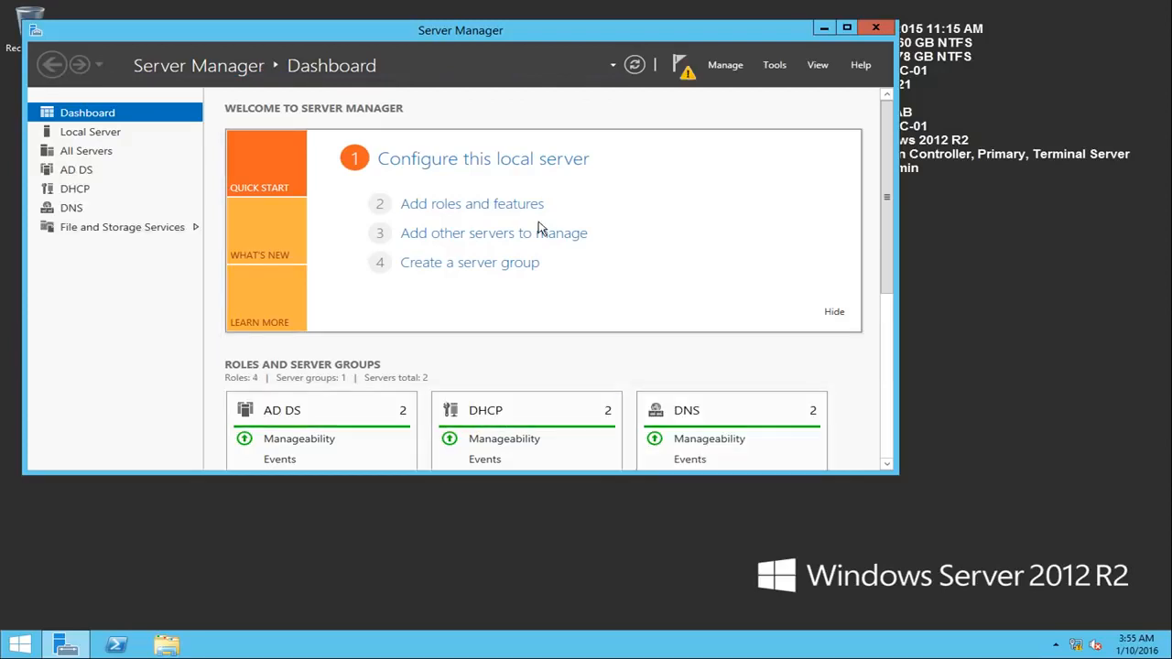
Step: Check the post-deployment configuration notification and the available role management options in Server Manager
click(687, 73)
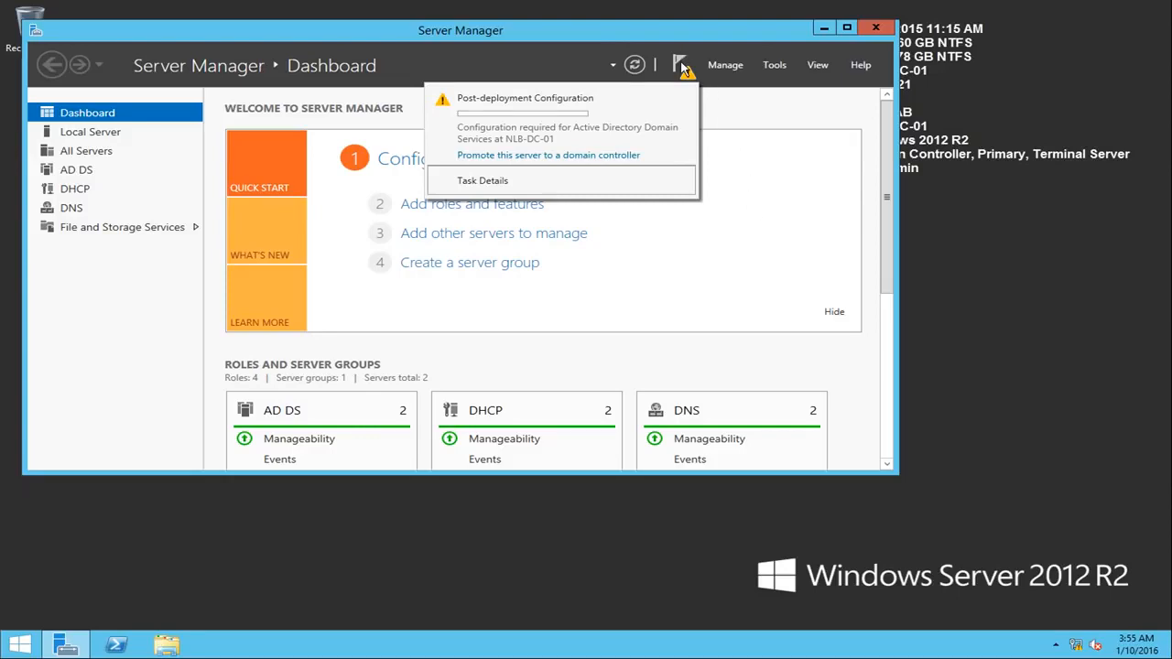
click(725, 65)
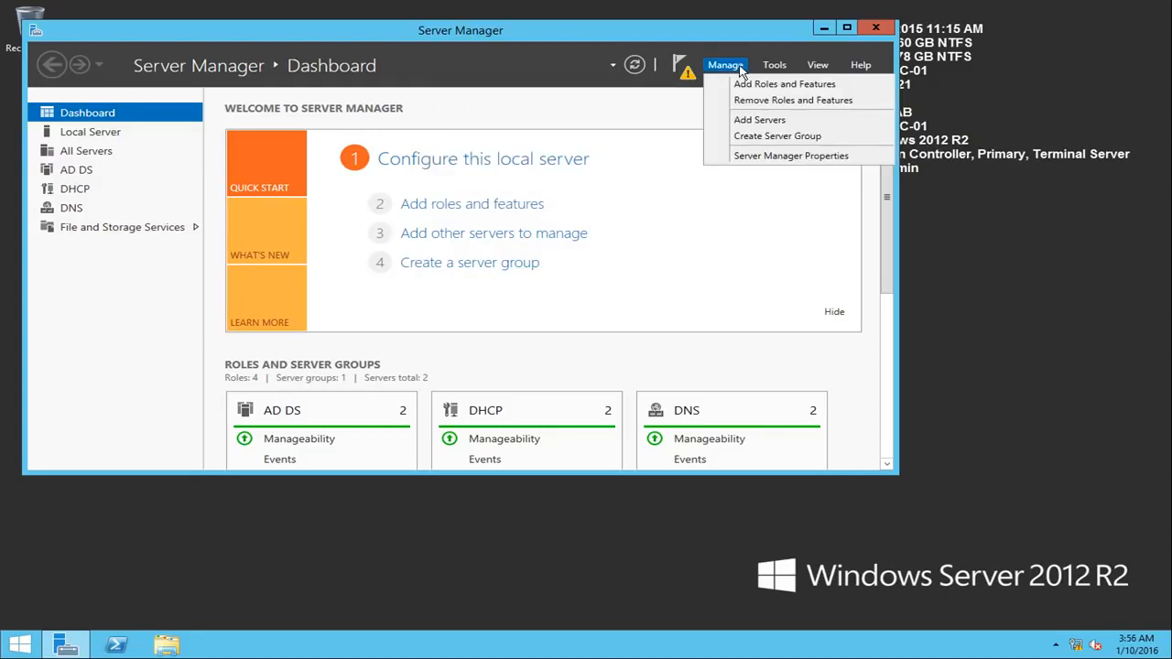
click(728, 66)
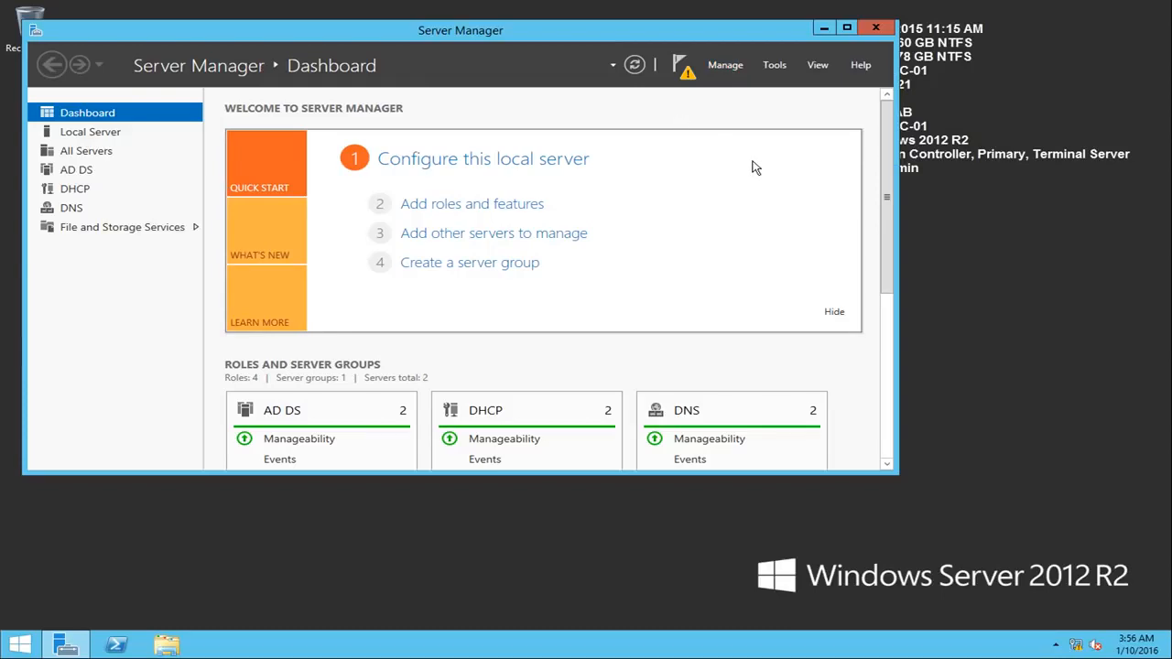
Step: Start removing roles and features, with NLB-DC-01.nlblab.com from the server pool as the destination server
click(722, 70)
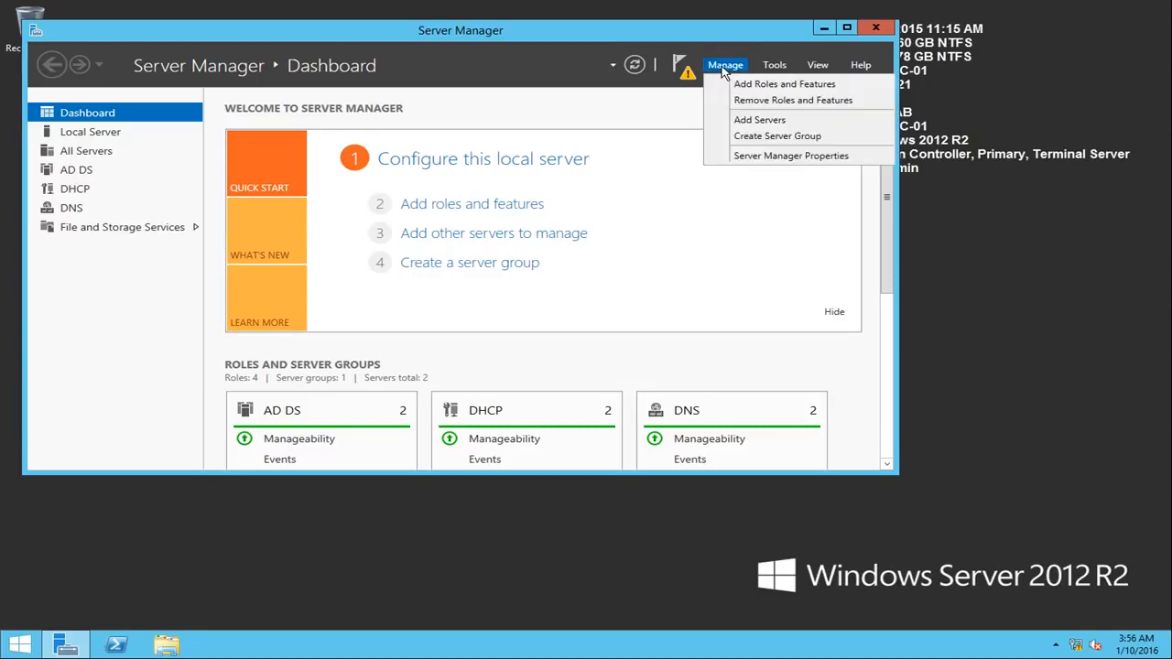
click(751, 102)
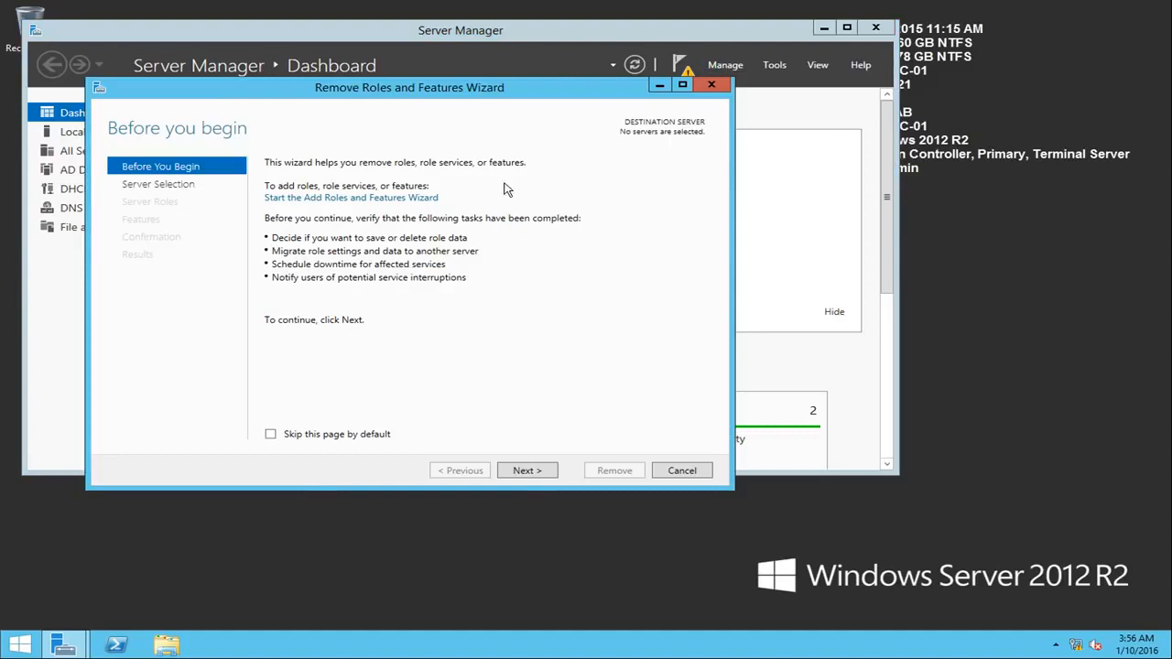
click(544, 470)
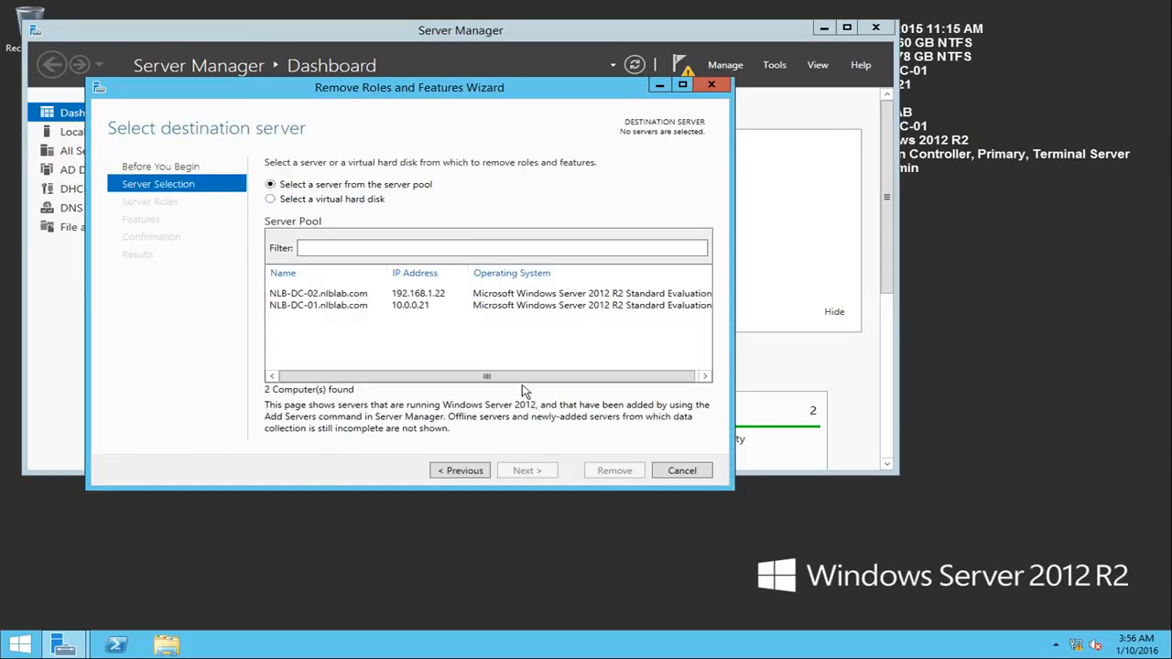
click(349, 309)
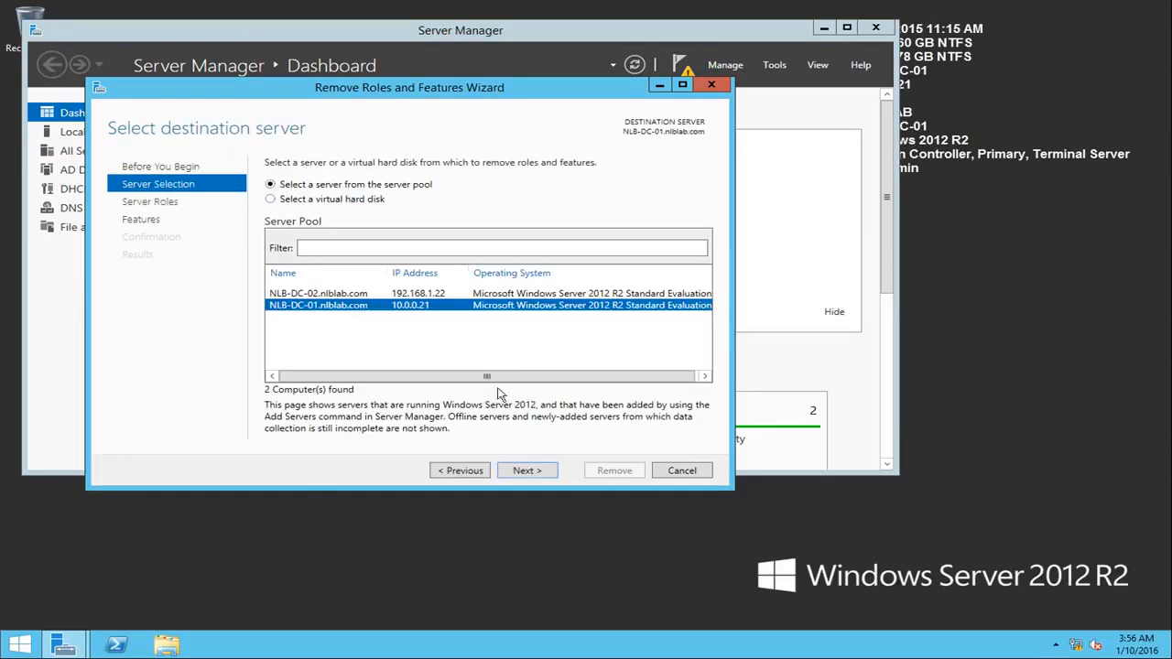
click(526, 469)
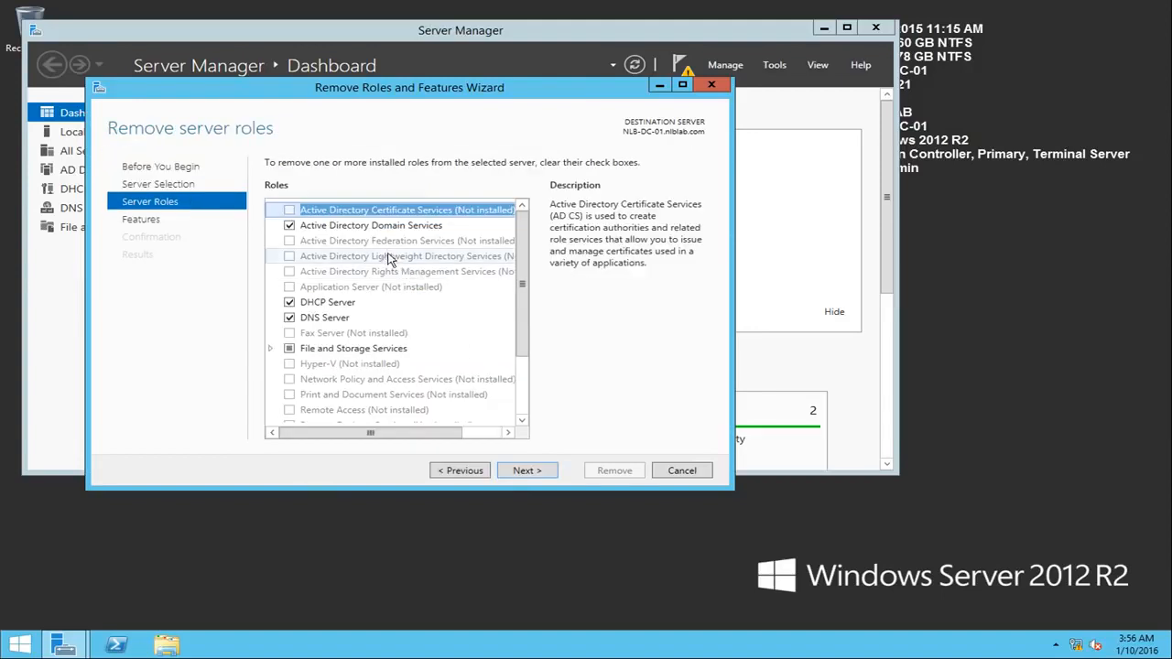
Step: Remove the Active Directory Domain Services role with its dependent management tools, leaving the other features selected as they are
click(289, 225)
click(426, 412)
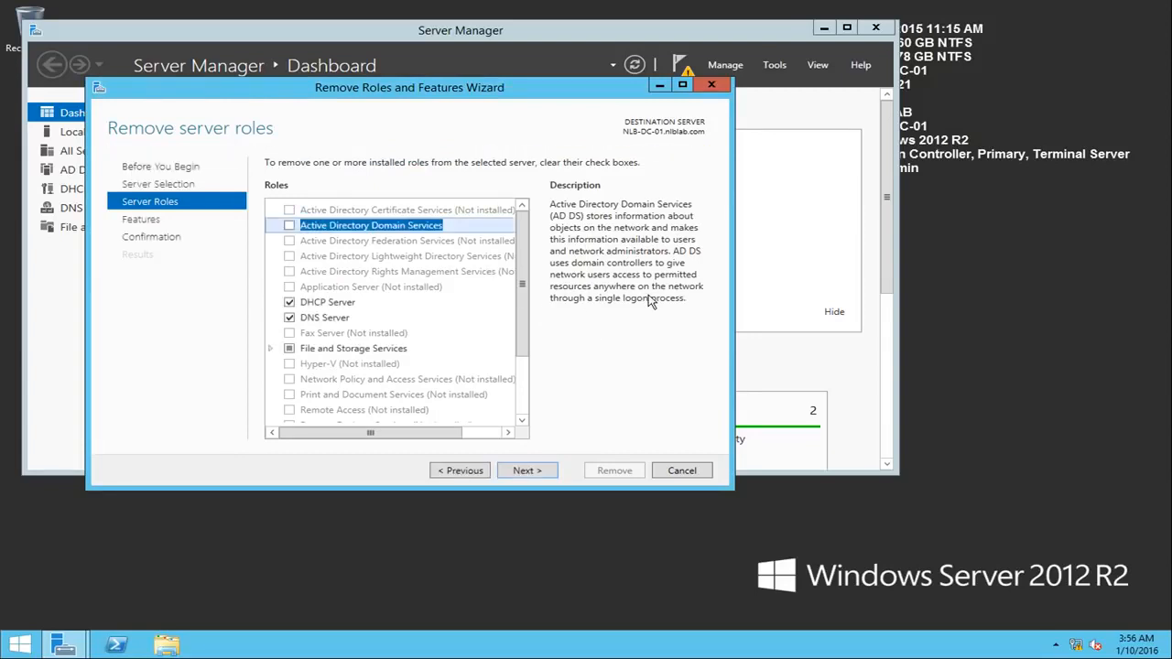
click(553, 474)
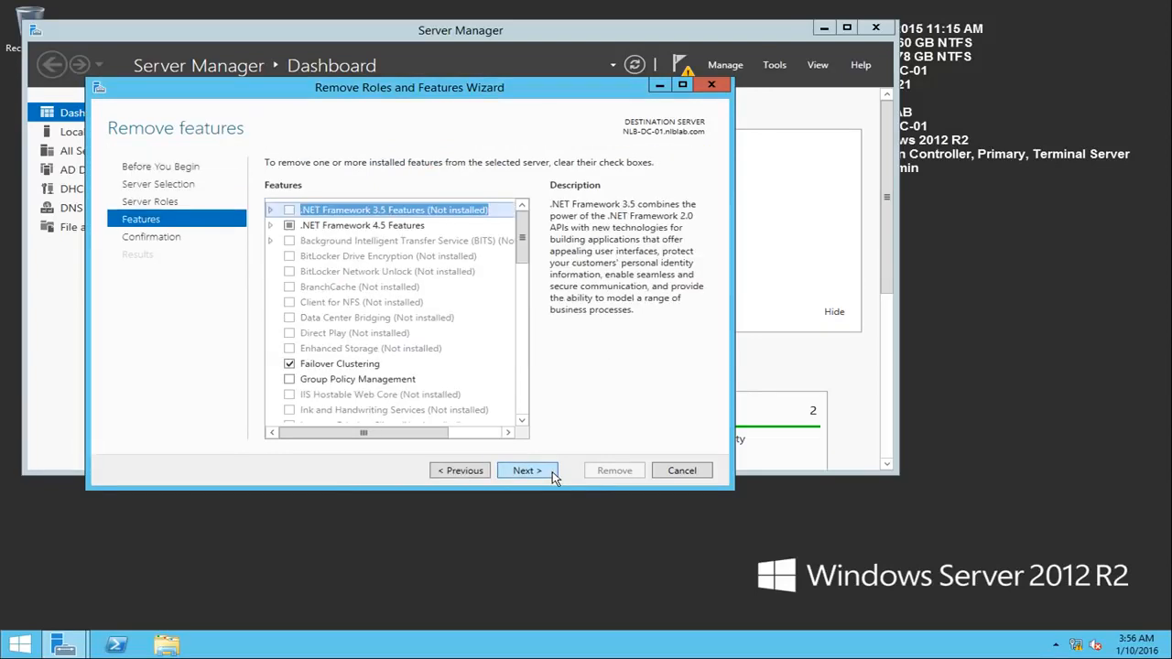
click(553, 474)
click(612, 471)
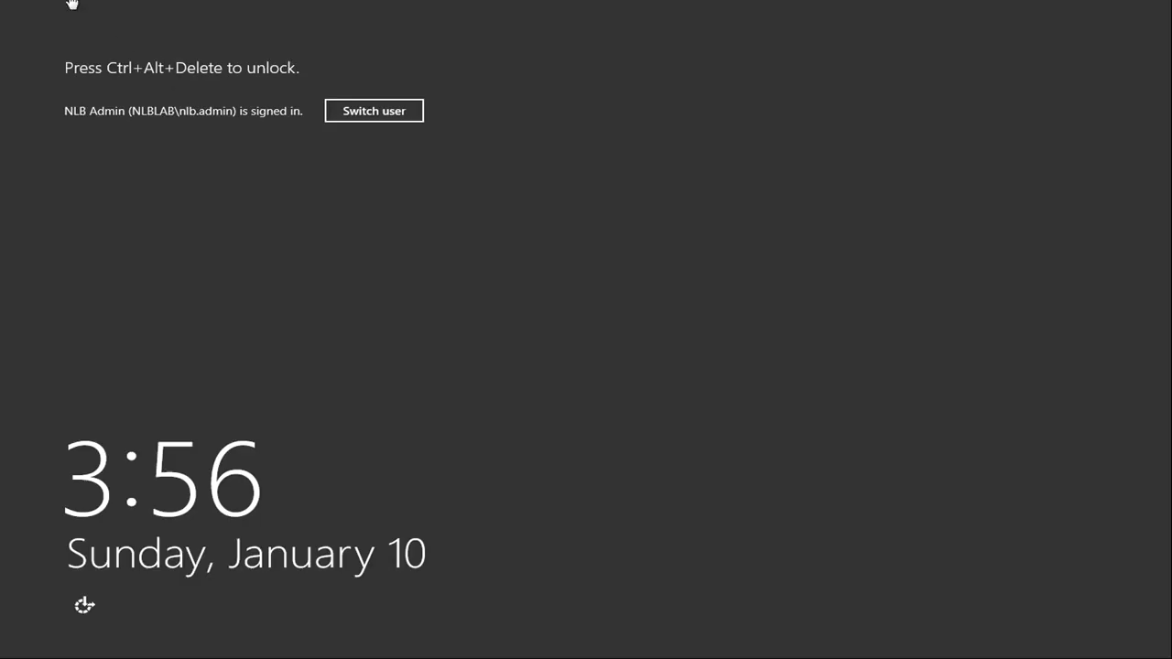
Step: Switch to the other domain controller, NLB-DC-02, and unlock its session with the domain admin account's password
key(ctrl+alt+Delete)
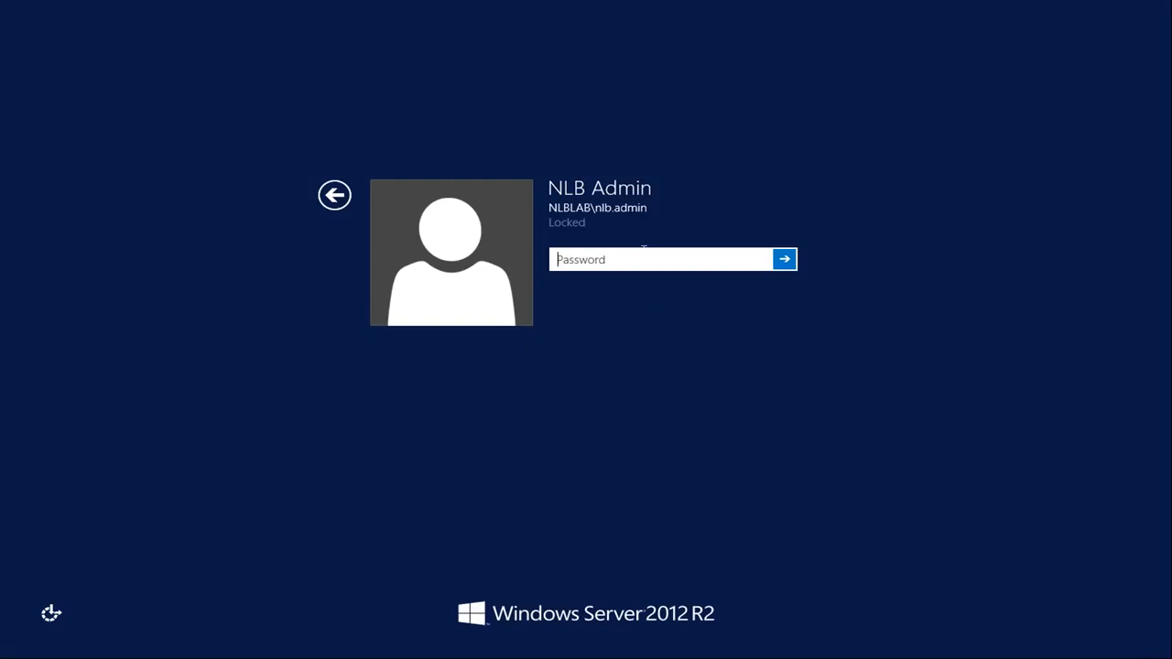
text(••••••••••)
key(Return)
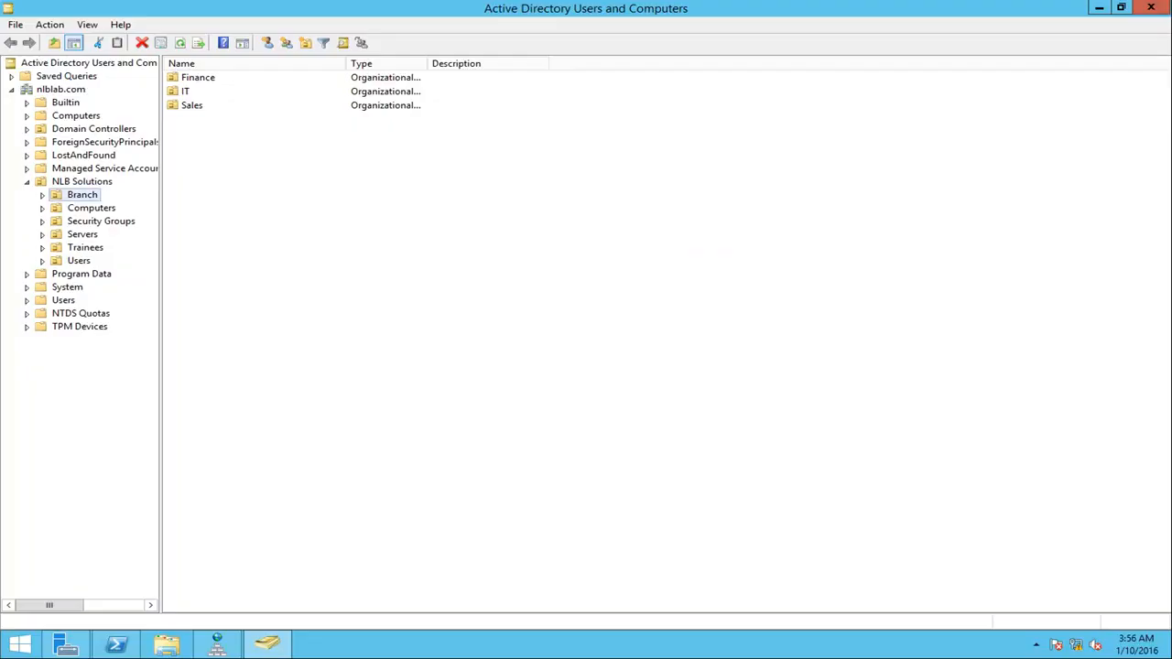
Step: Compare the computer accounts in the Domain Controllers and Computers containers of nlblab.com to check where NLB-DC-01 is listed
click(105, 129)
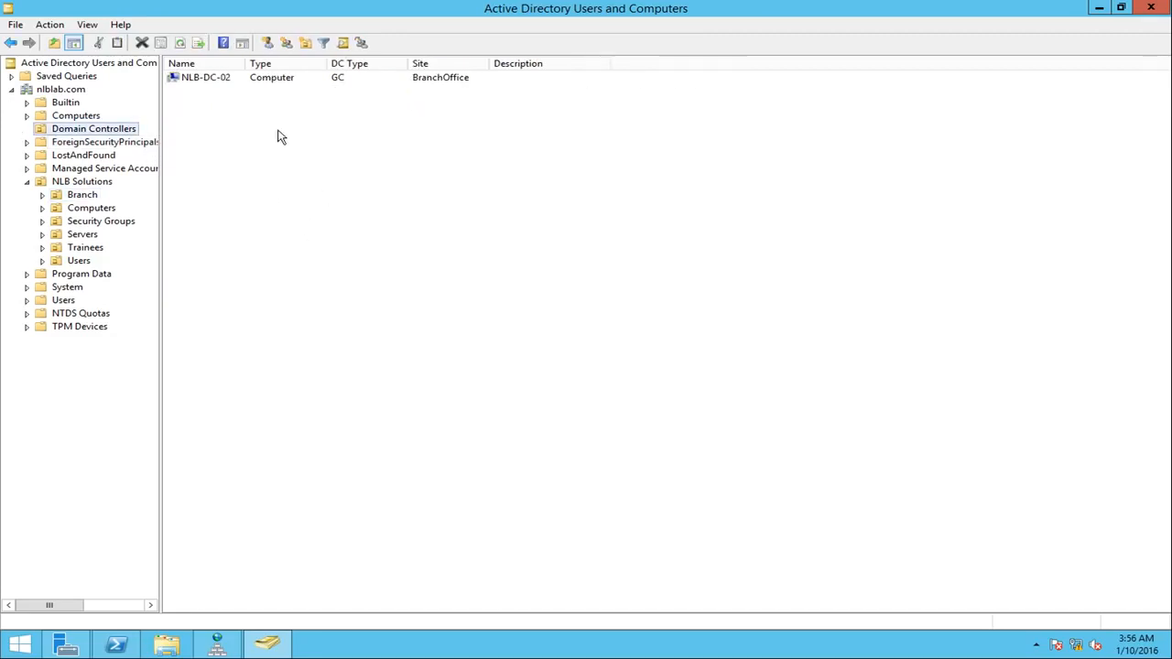
click(202, 79)
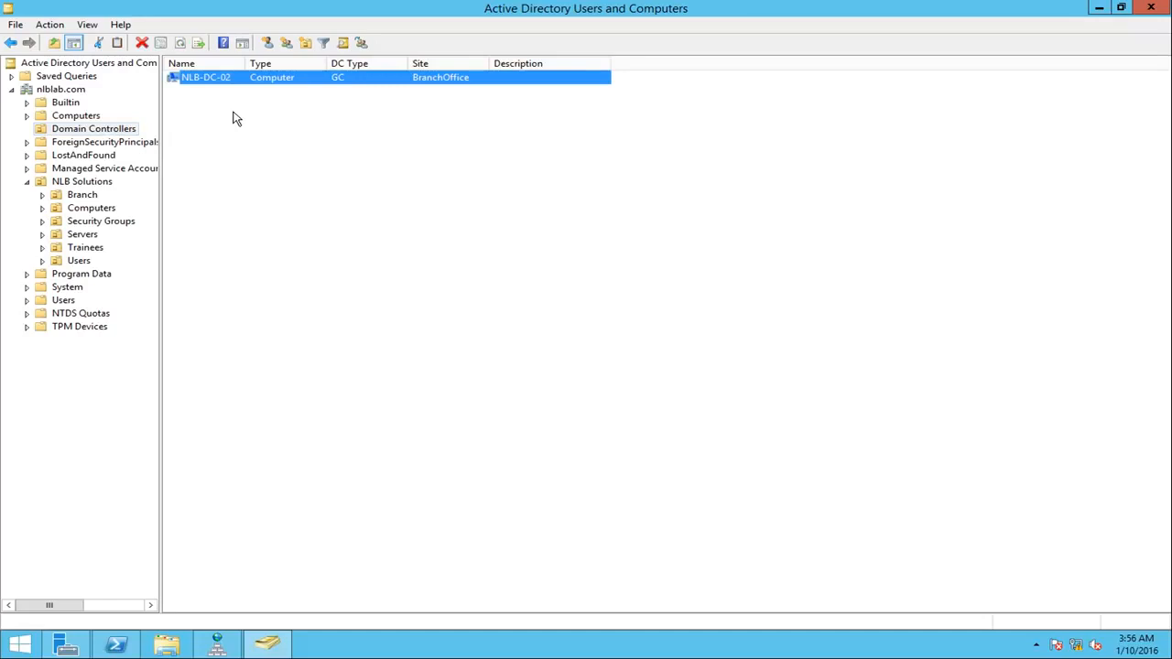
click(95, 116)
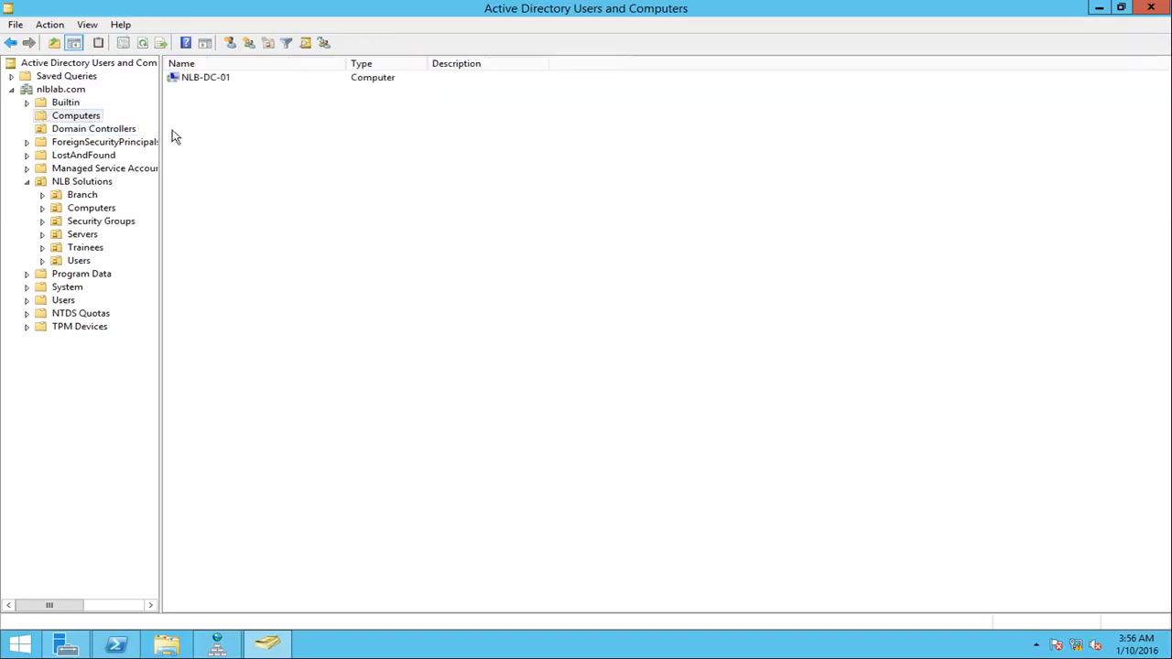
click(191, 80)
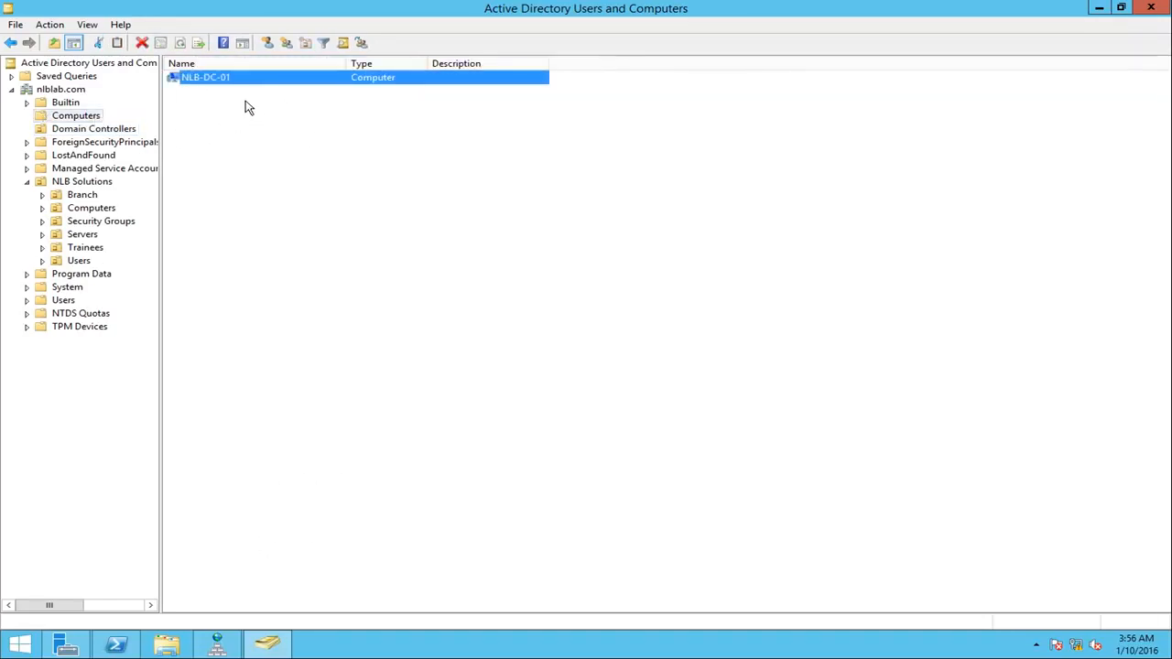
click(102, 131)
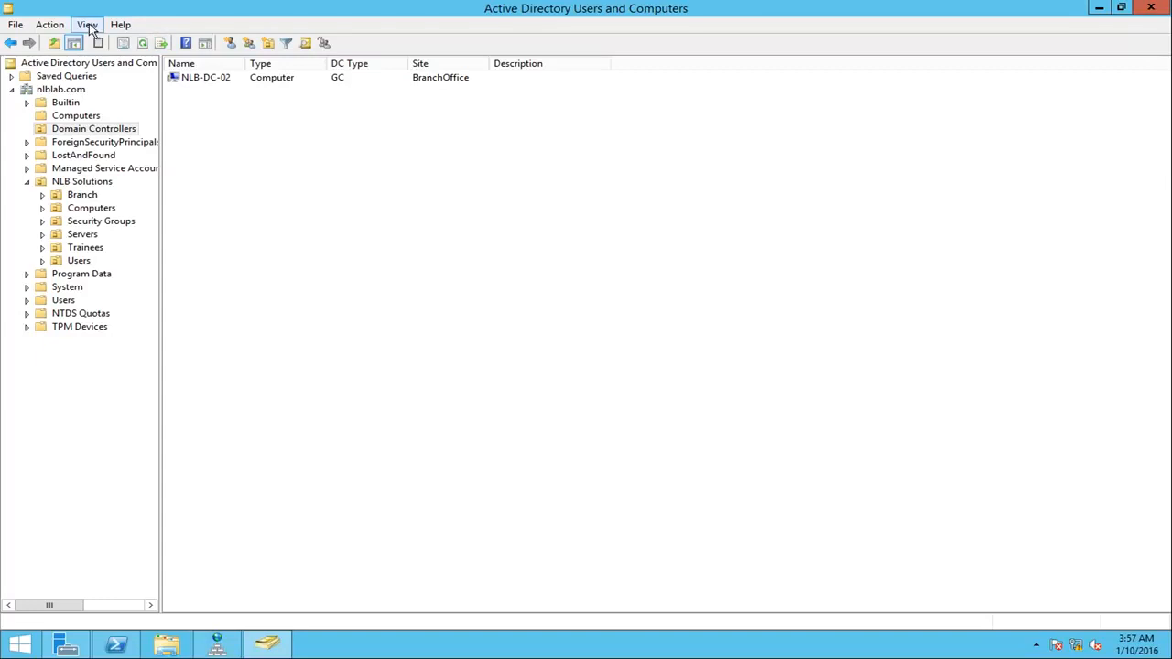
click(76, 116)
click(93, 129)
Step: Review the actions available for the NLB-DC-02 account in Domain Controllers, including Delete, without applying any
click(209, 79)
right_click(213, 82)
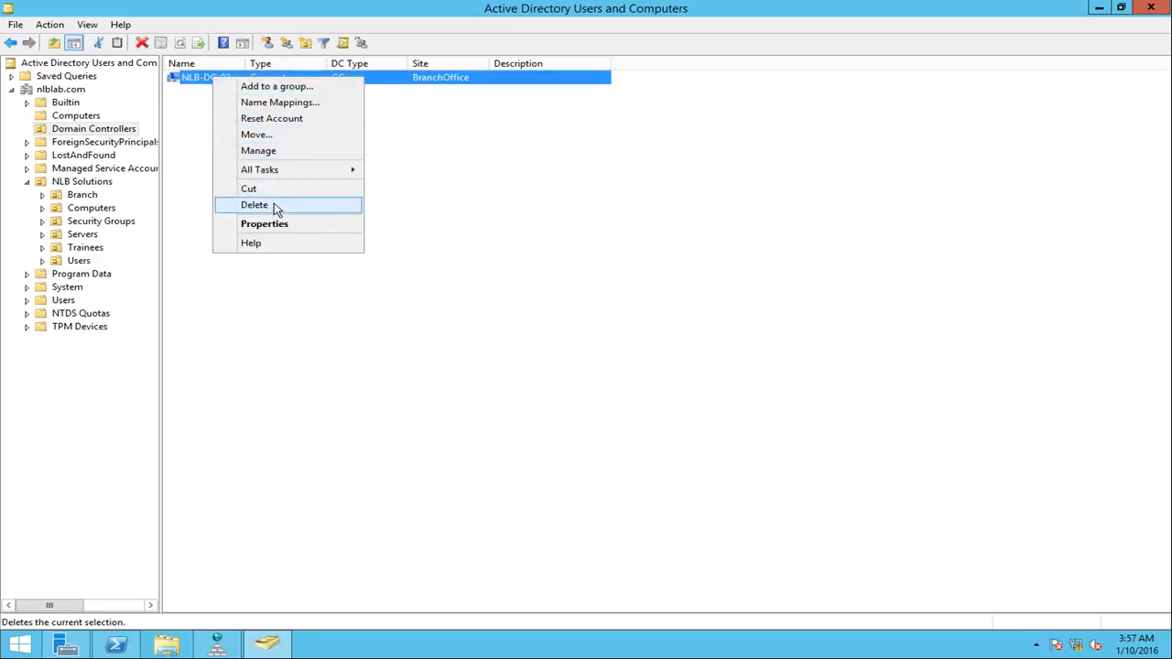
click(373, 287)
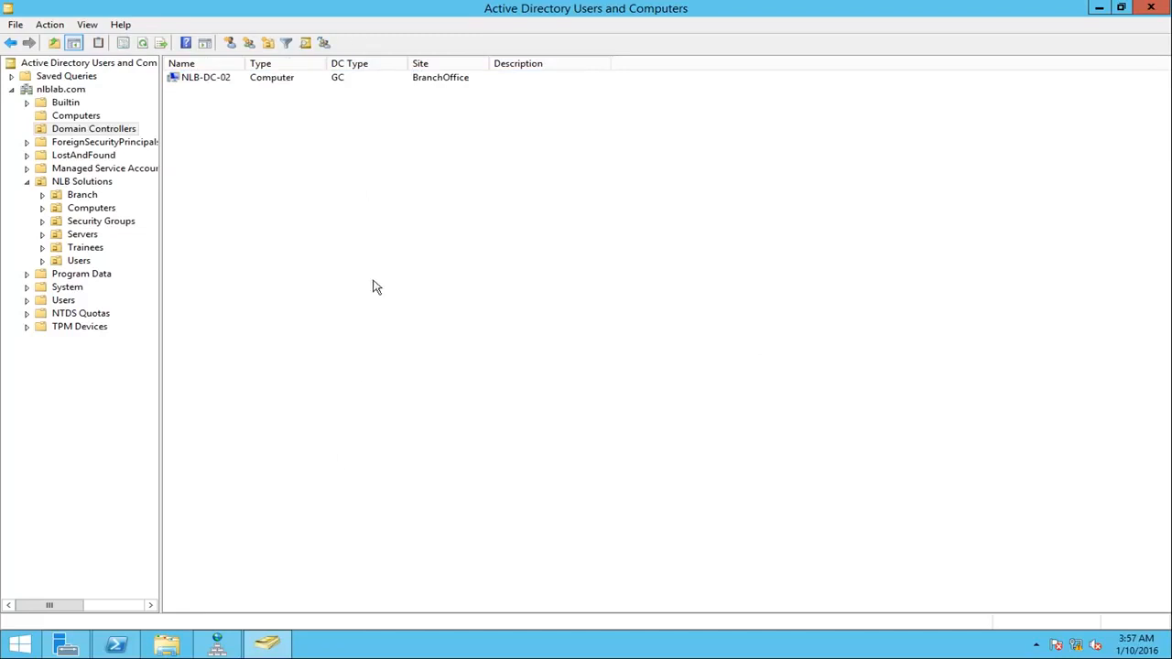
click(302, 82)
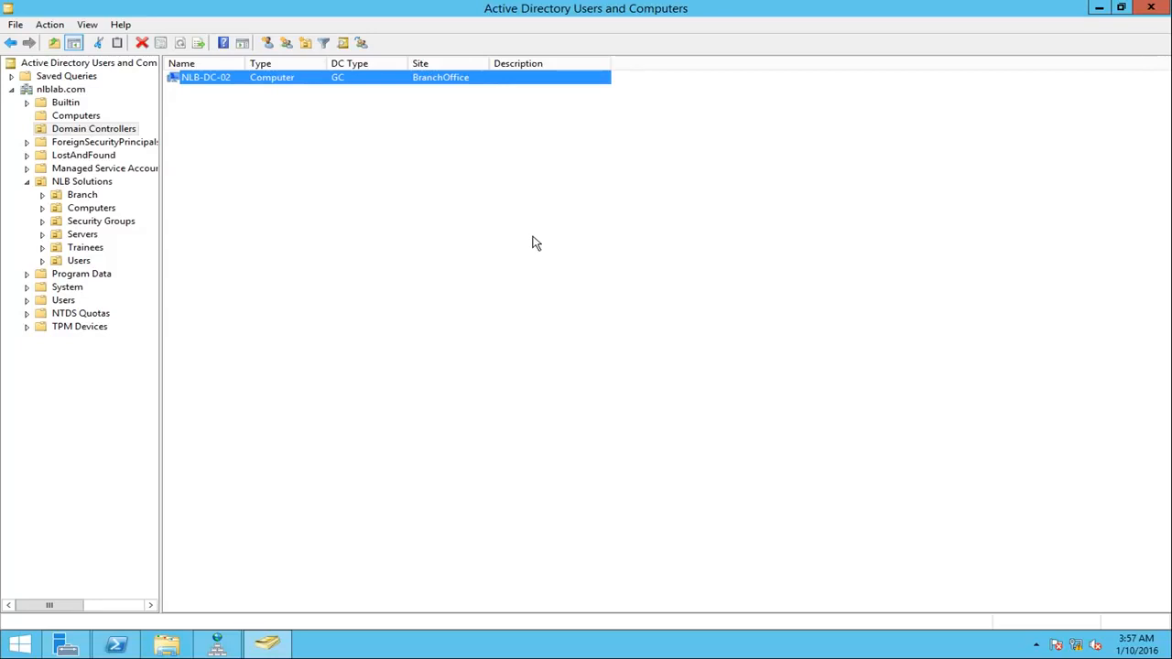
click(249, 138)
click(217, 80)
Step: Launch Active Directory Sites and Services from Server Manager, and minimize the Server Manager window
click(65, 644)
click(954, 230)
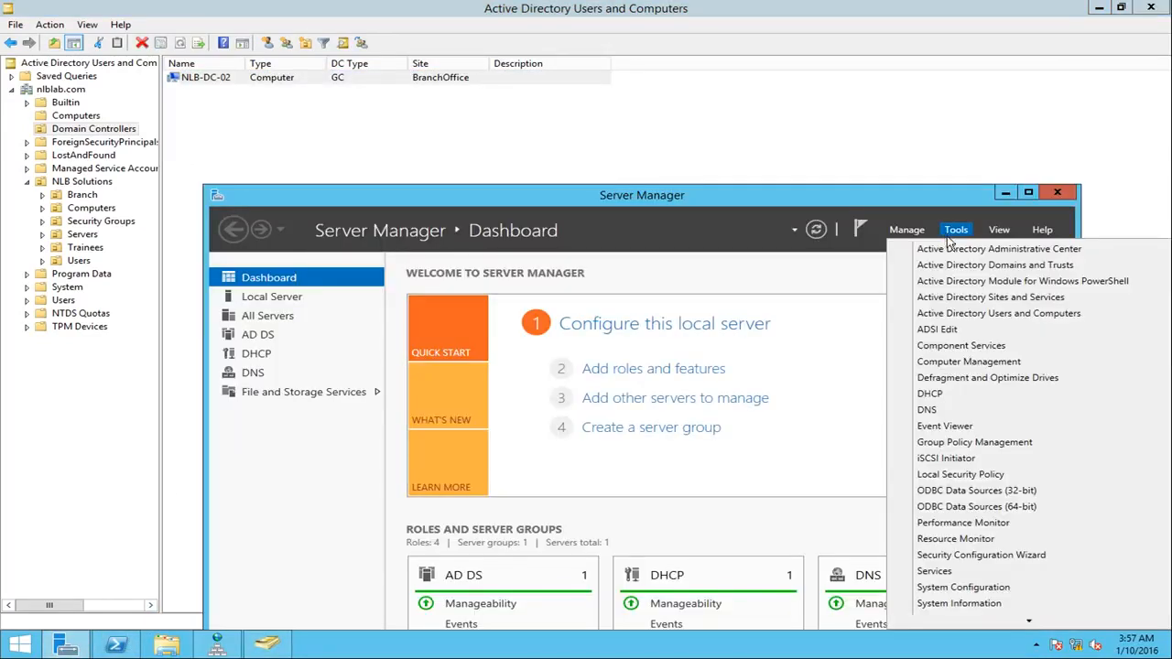
click(976, 313)
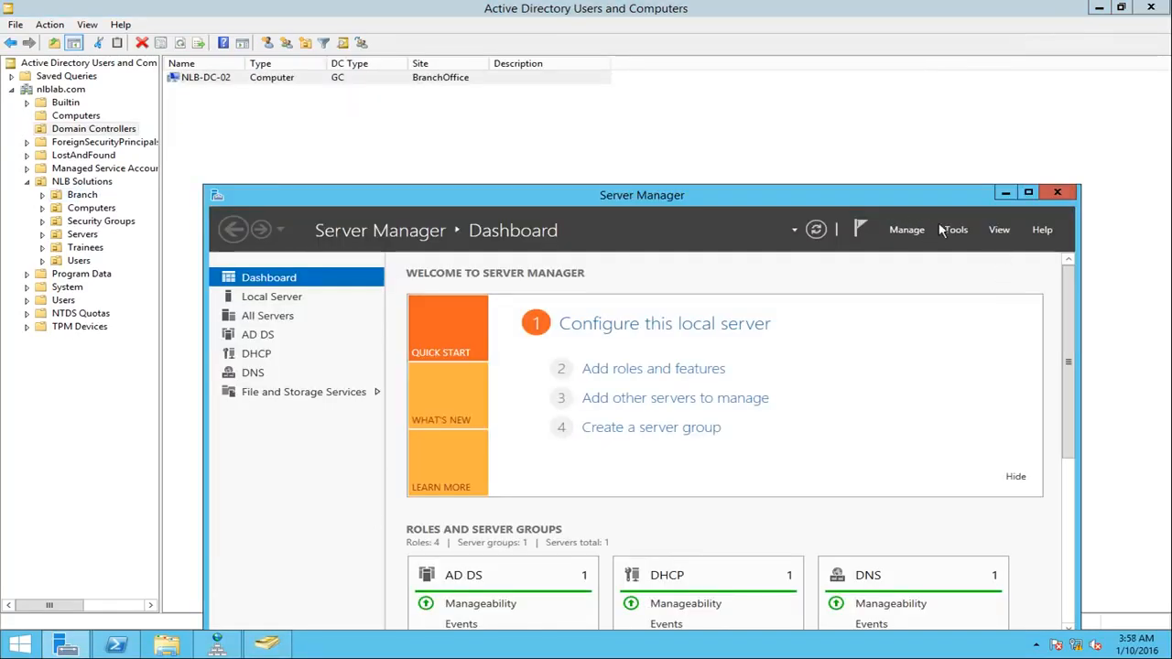
click(952, 230)
click(977, 298)
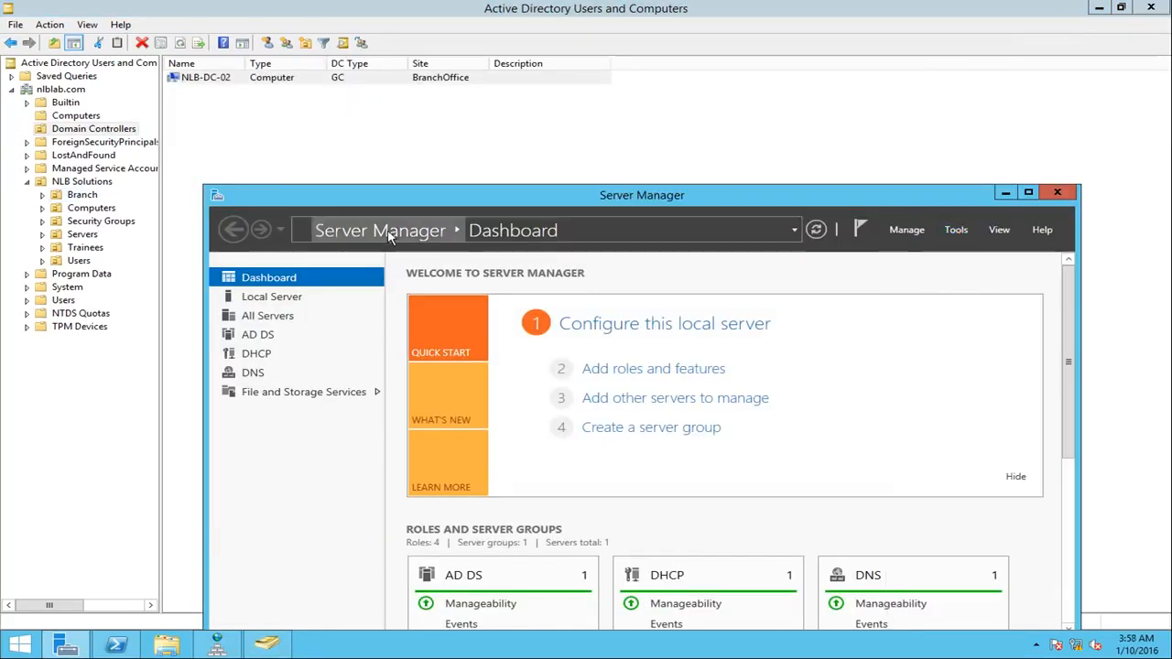
click(1004, 192)
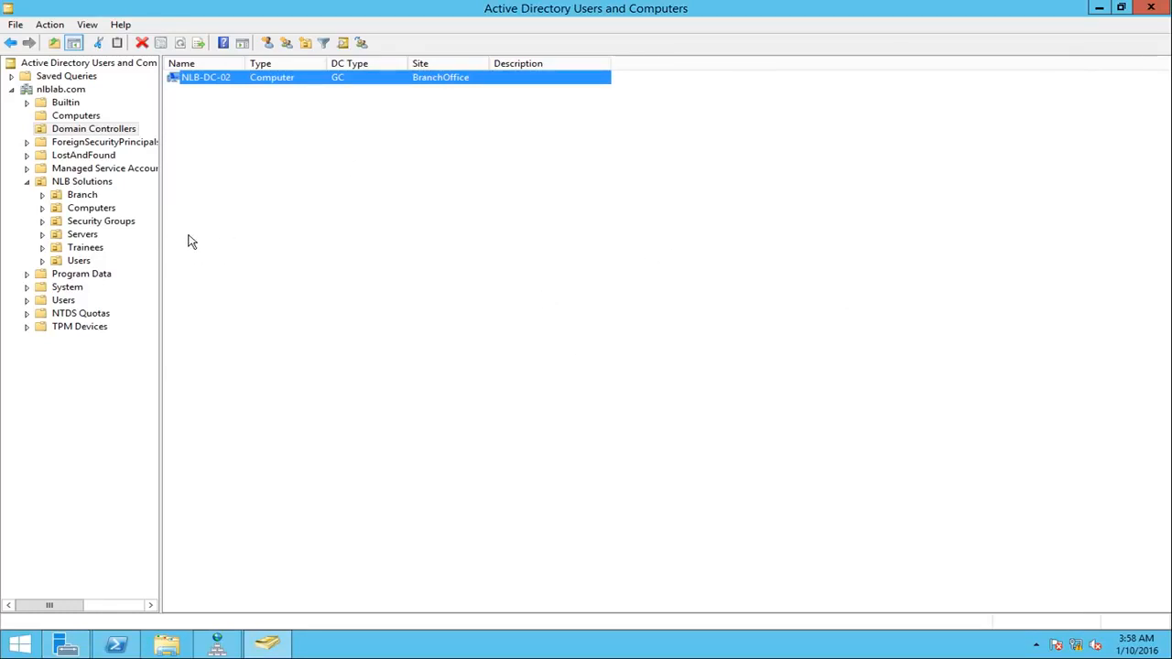
Step: Switch to DNS Manager and inspect the dc records under _msdcs.nlblab.com, including the _tcp and _sites folders
click(220, 647)
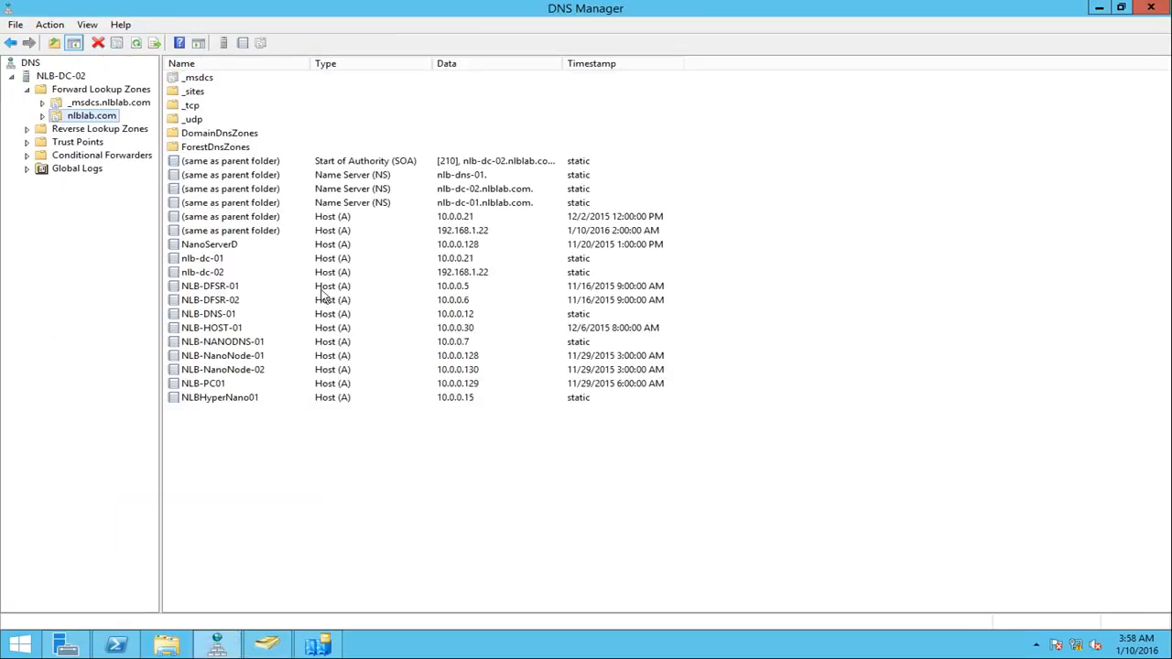
click(43, 105)
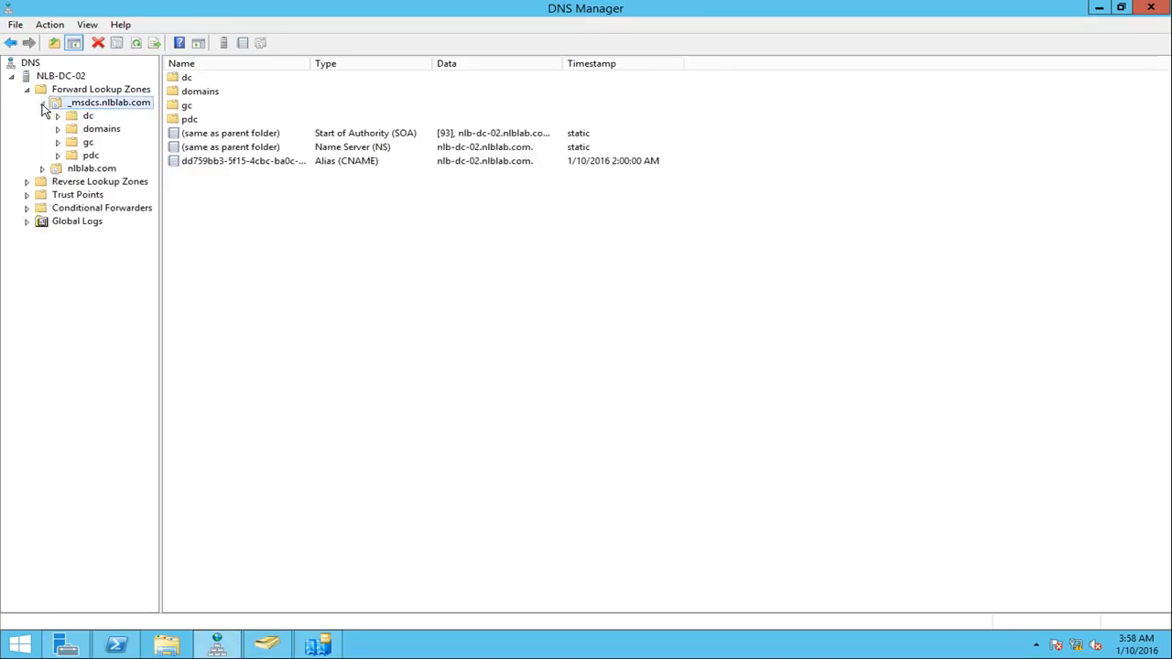
click(82, 117)
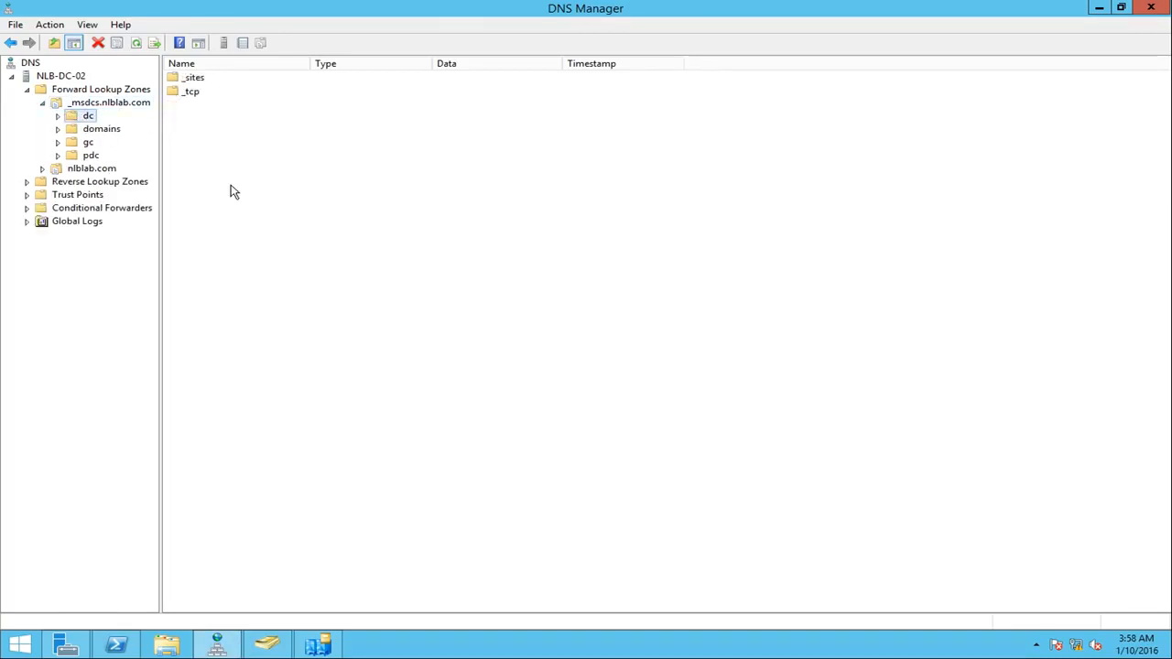
double_click(193, 93)
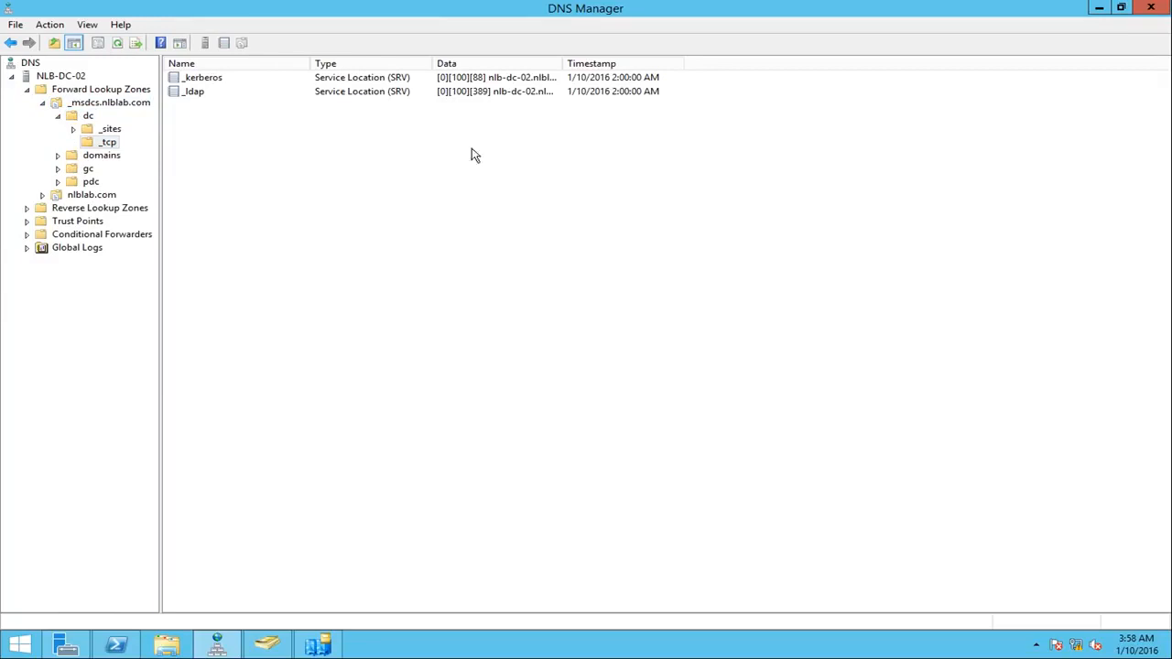
click(108, 129)
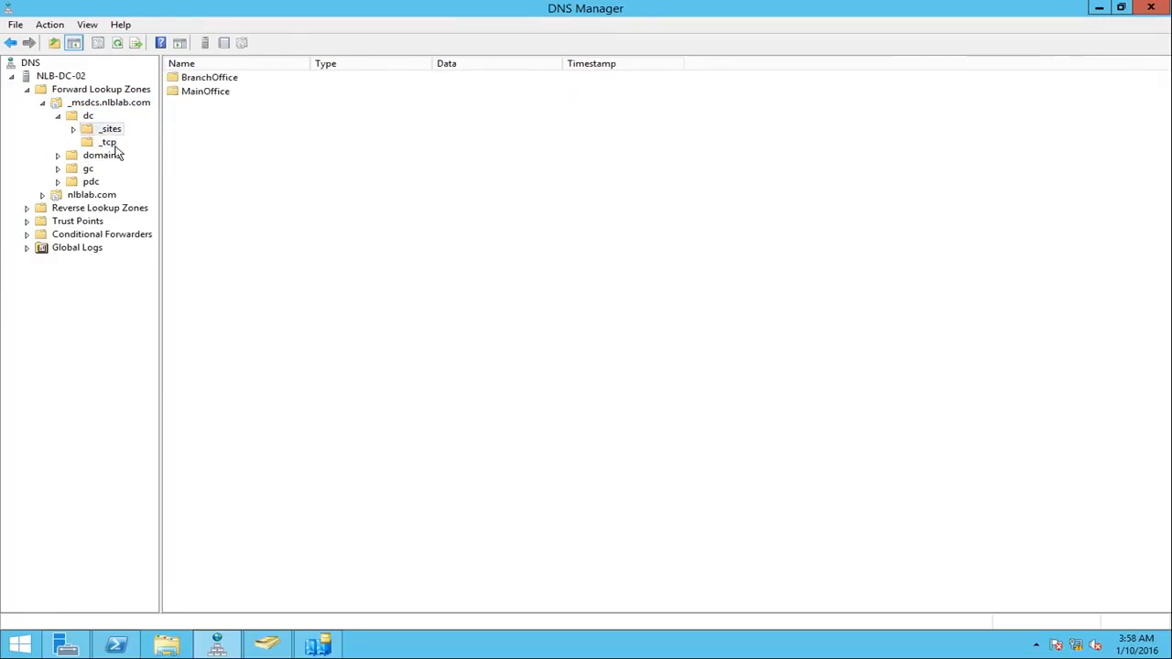
Step: Switch to Active Directory Sites and Services and inspect the NLB-DC-01 server object in the MainOffice site
click(323, 641)
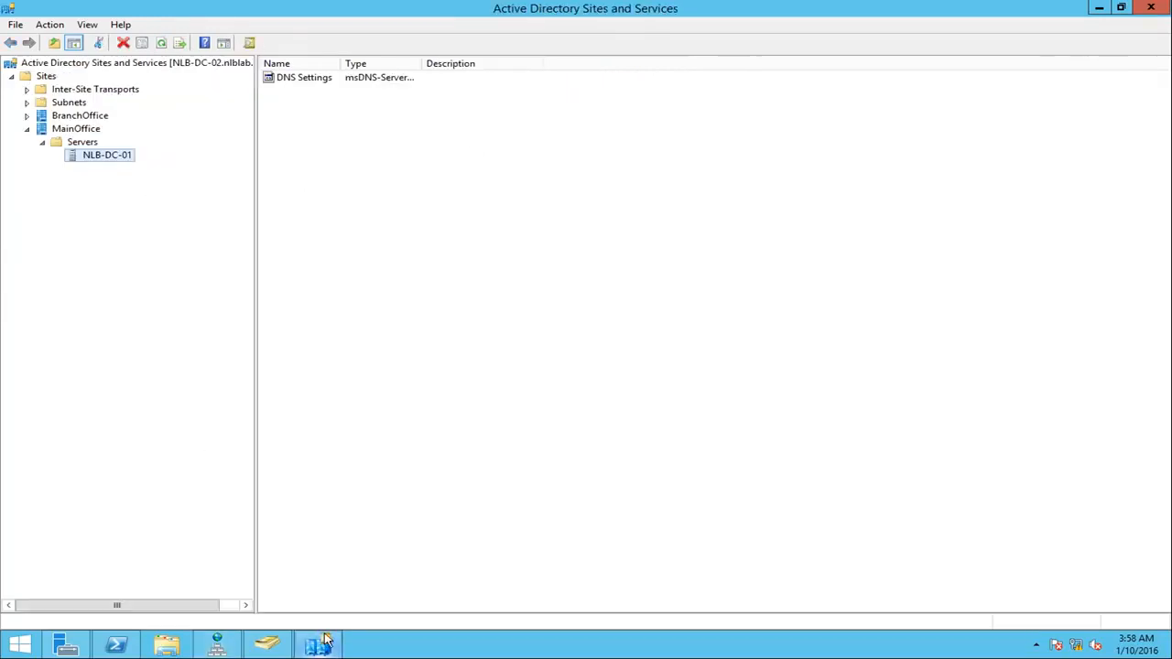
click(64, 129)
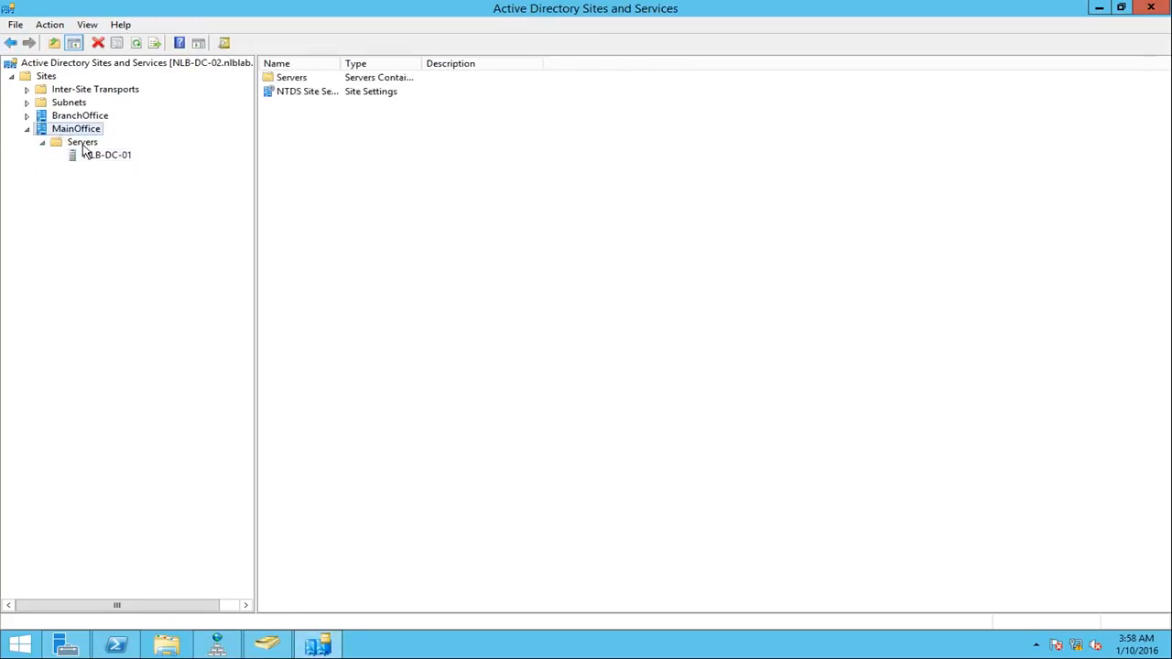
click(82, 143)
click(104, 155)
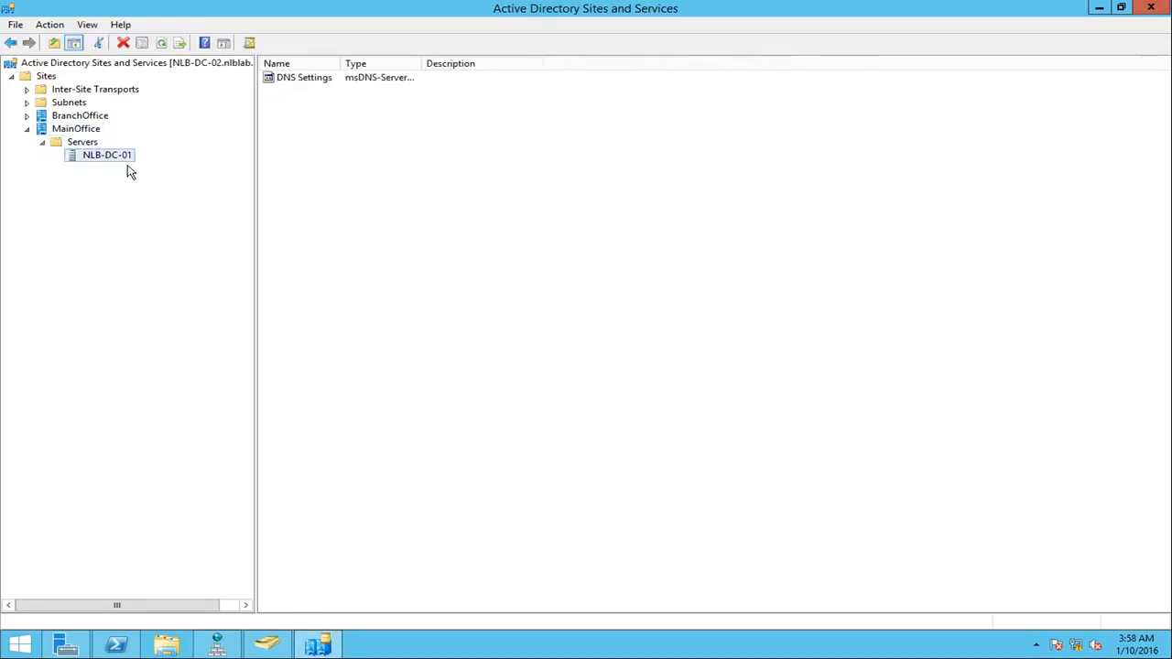
Step: Check the NTDS Settings of NLB-DC-02 in the BranchOffice site, and return to NLB-DC-01 under MainOffice
click(27, 115)
click(42, 129)
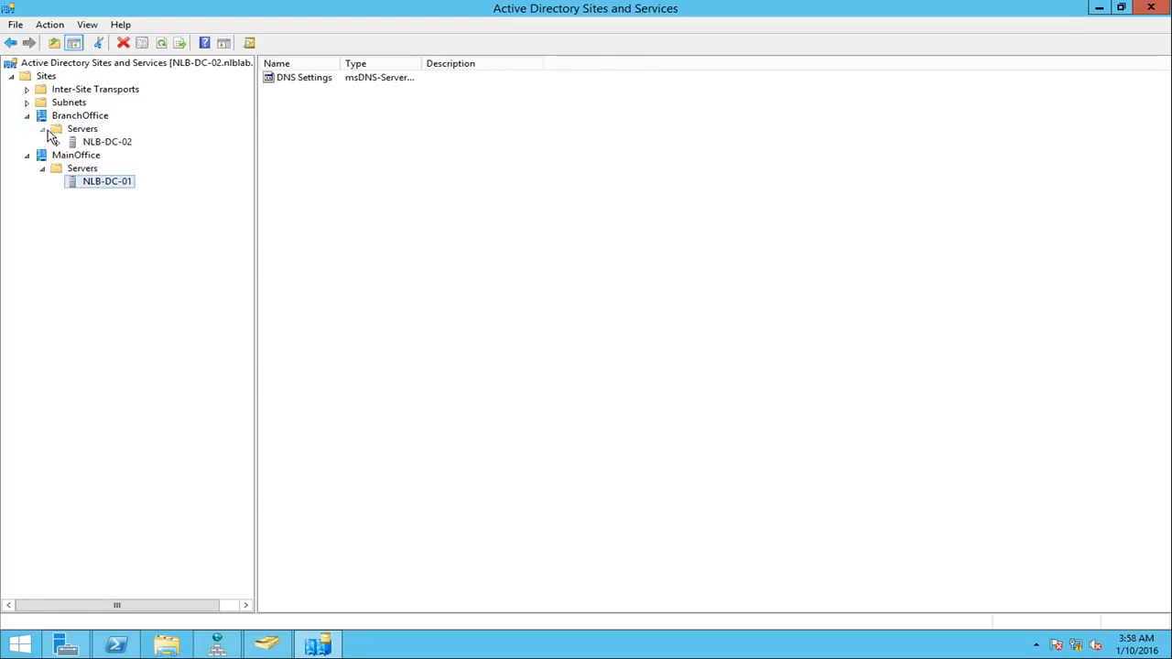
click(93, 142)
click(58, 143)
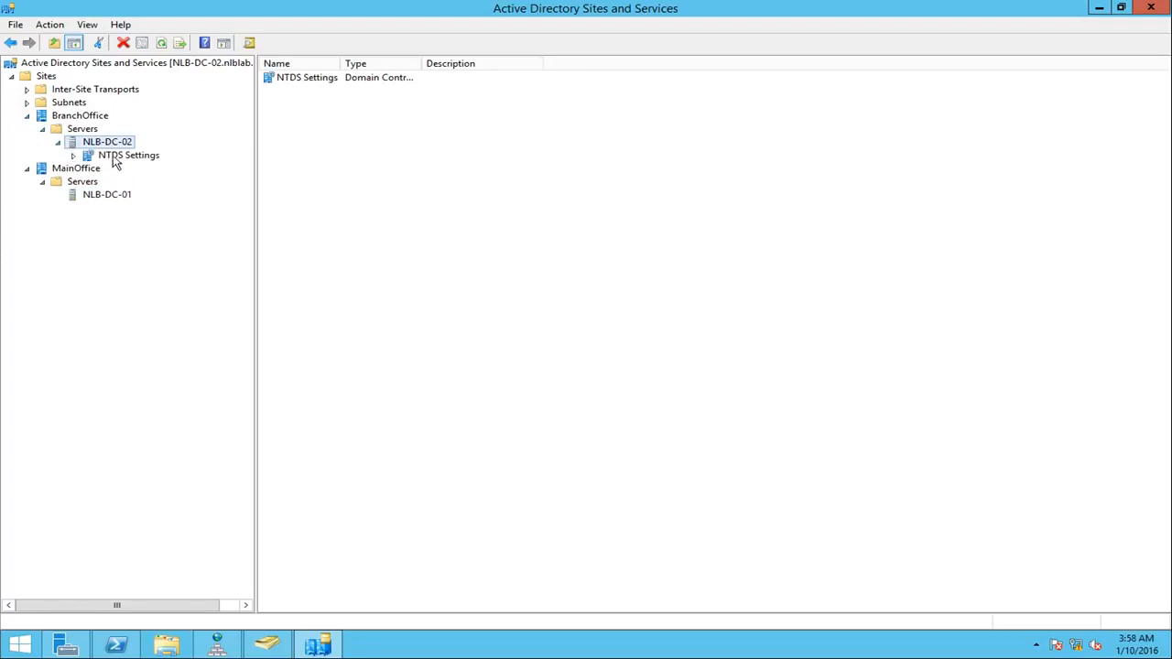
click(114, 158)
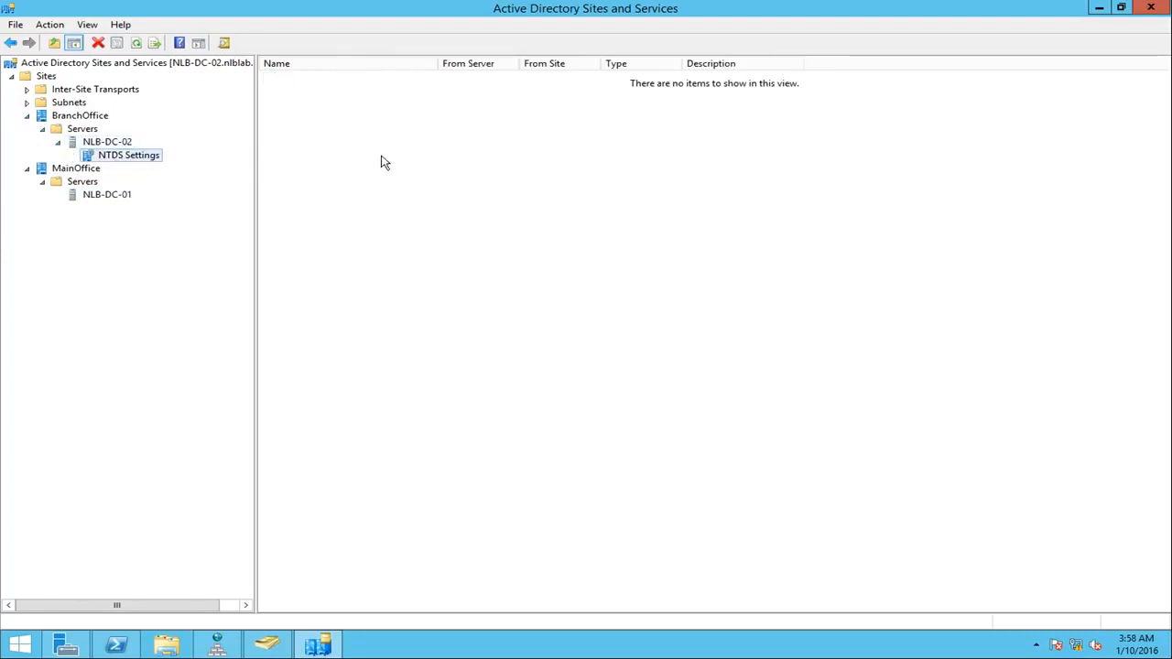
click(104, 196)
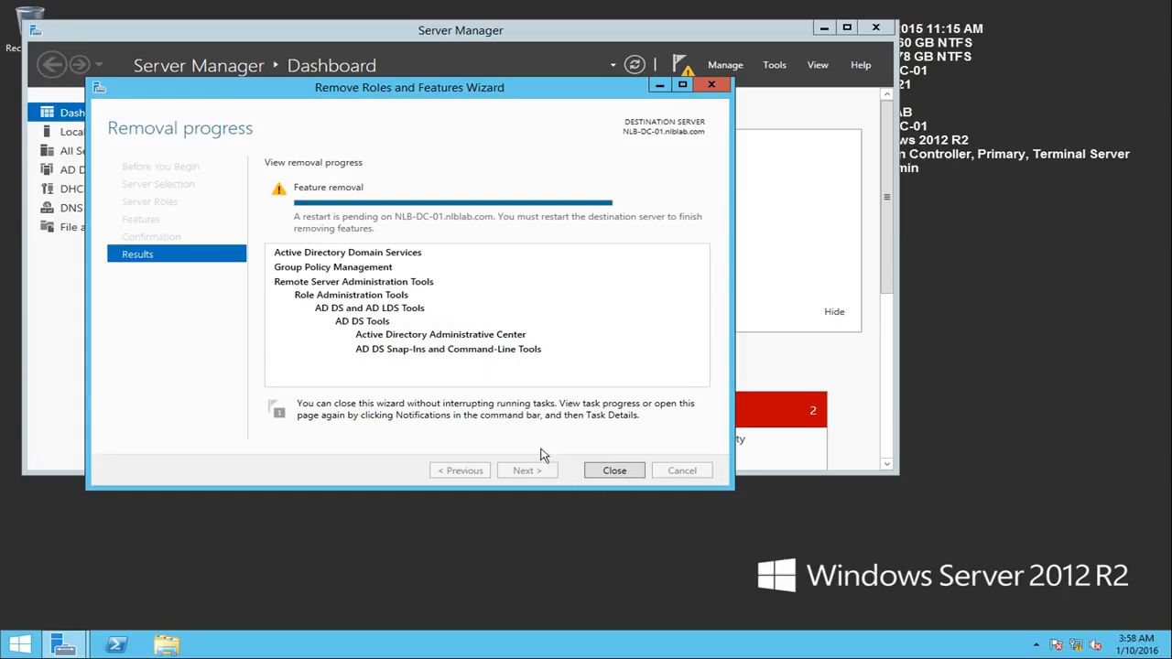
Step: Close the finished removal wizard and restart NLB-DC-01 immediately by running shutdown -r -t 0 in PowerShell
click(626, 476)
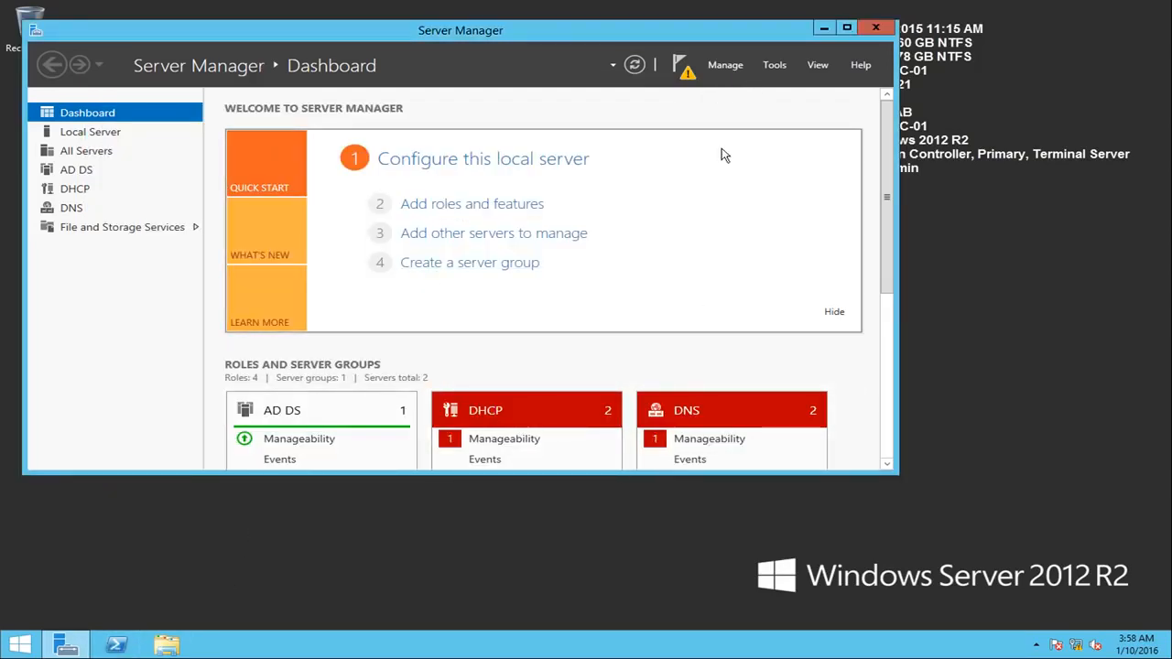
click(684, 77)
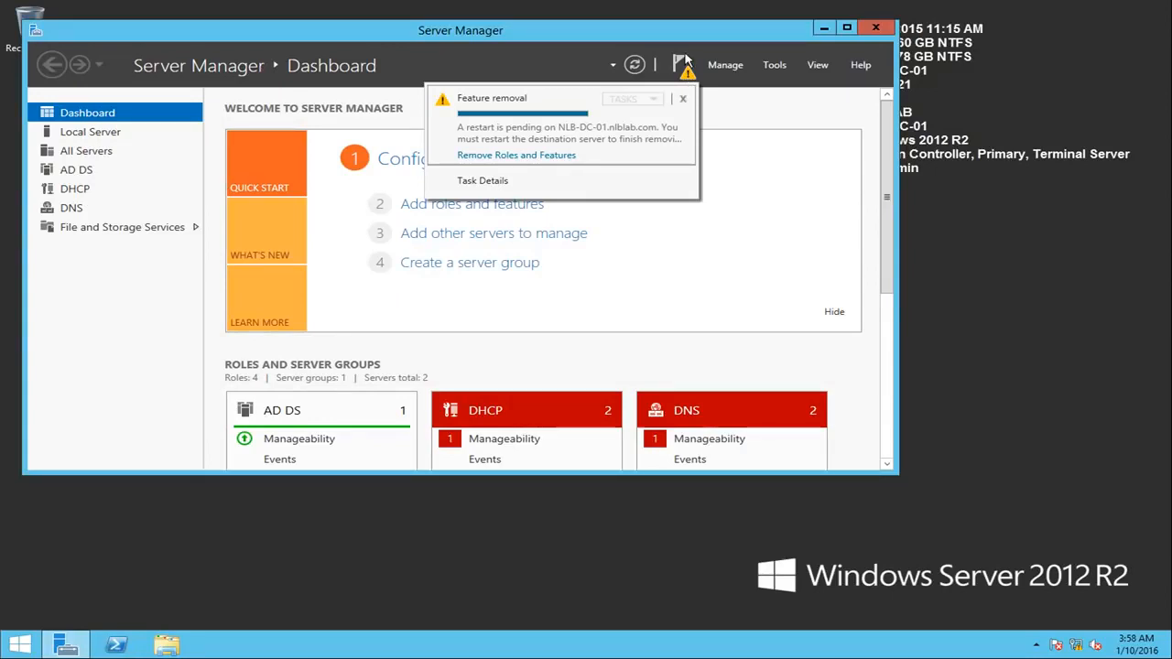
click(129, 648)
click(245, 156)
text(shutdown -r -t 0)
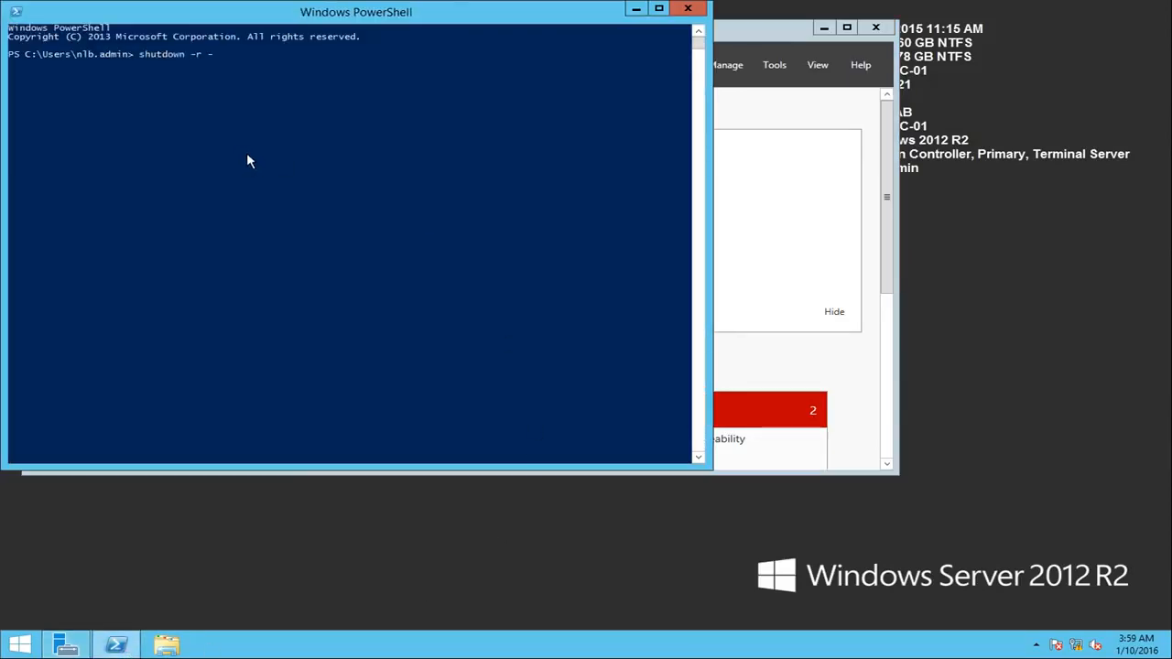
key(Return)
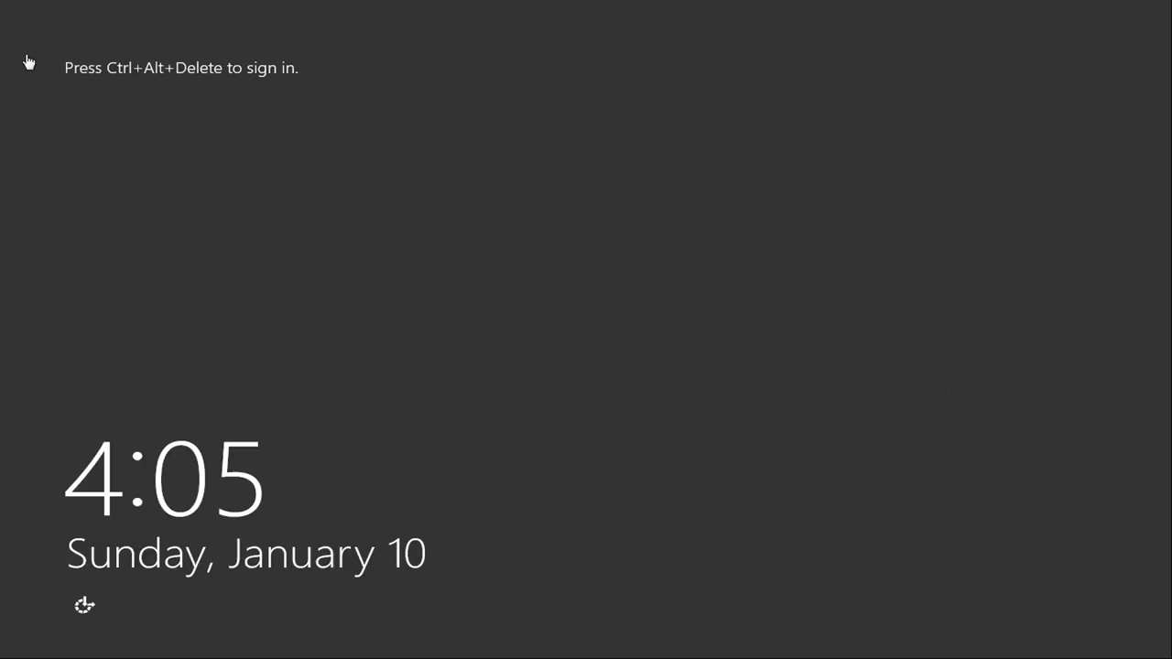
Step: Sign back in to NLB-DC-01 with the domain admin account by entering its password
key(ctrl+alt+Delete)
click(565, 319)
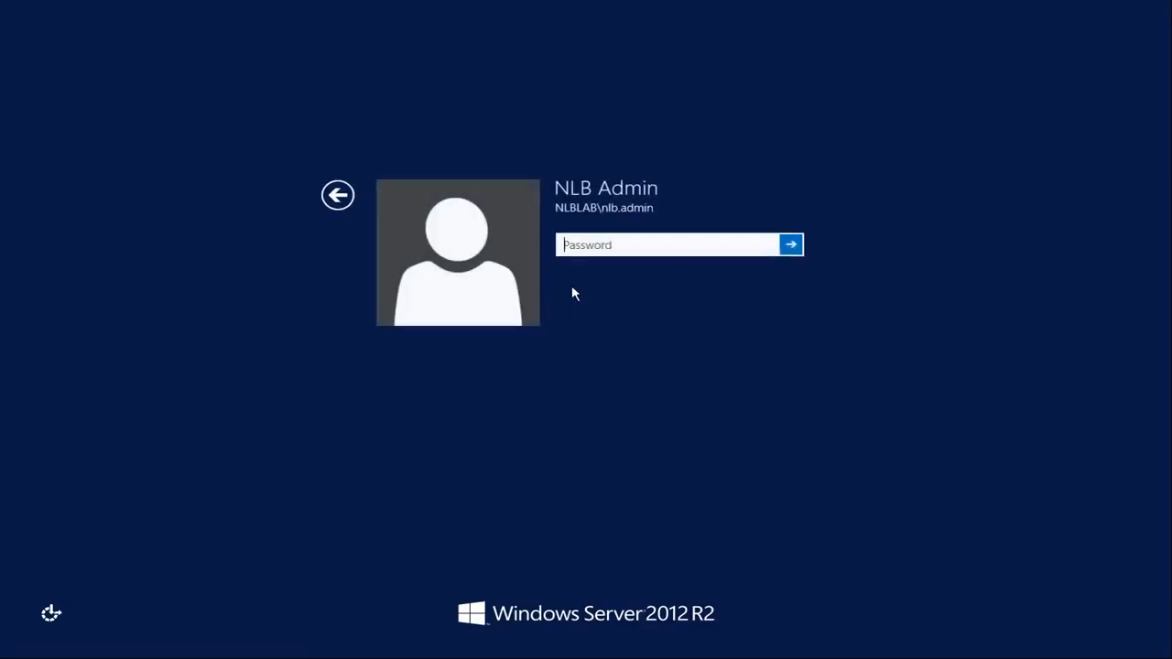
text(P@)
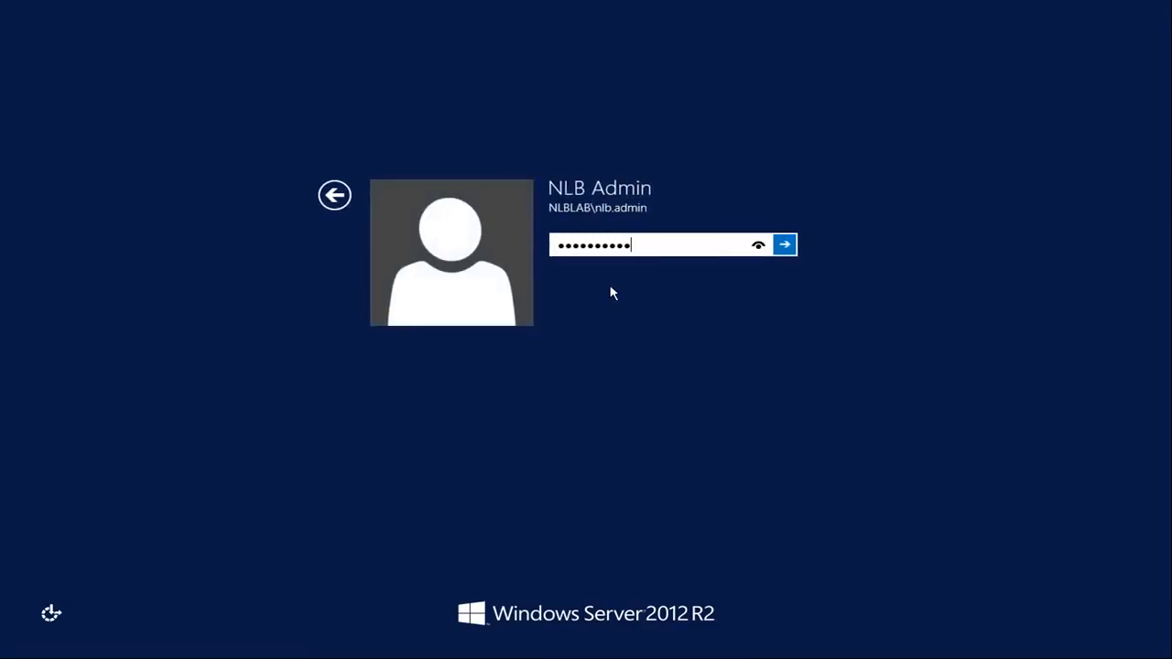
key(Return)
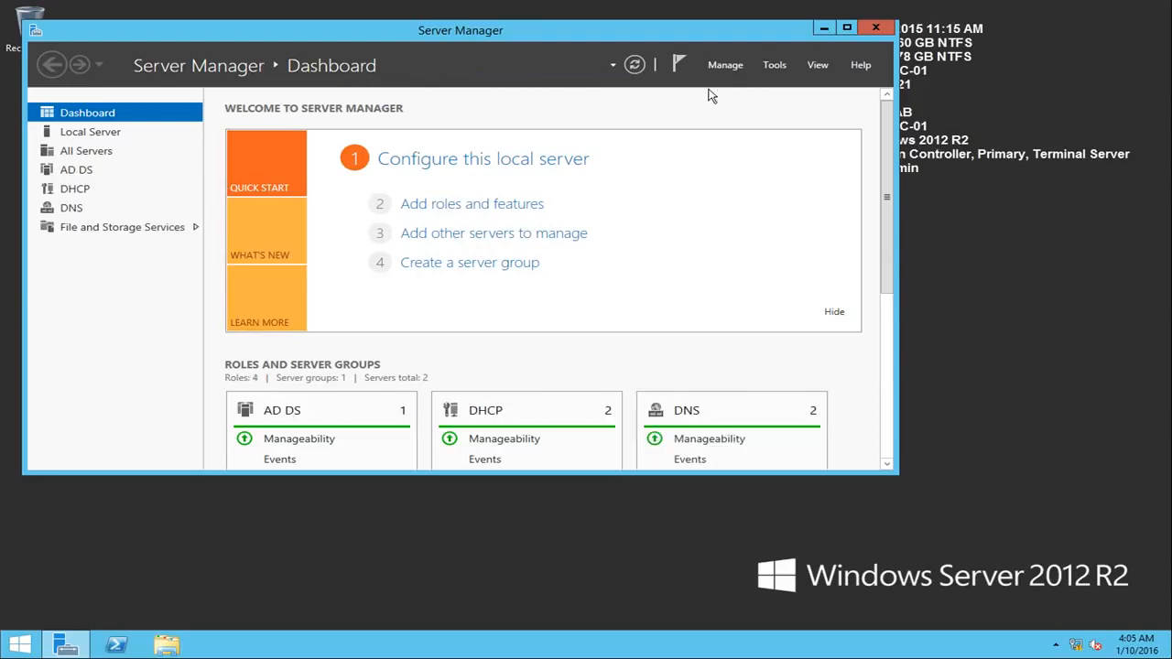
Step: Start the Add Roles and Features Wizard and choose NLB-DC-01.nlblab.com as the destination server
click(725, 65)
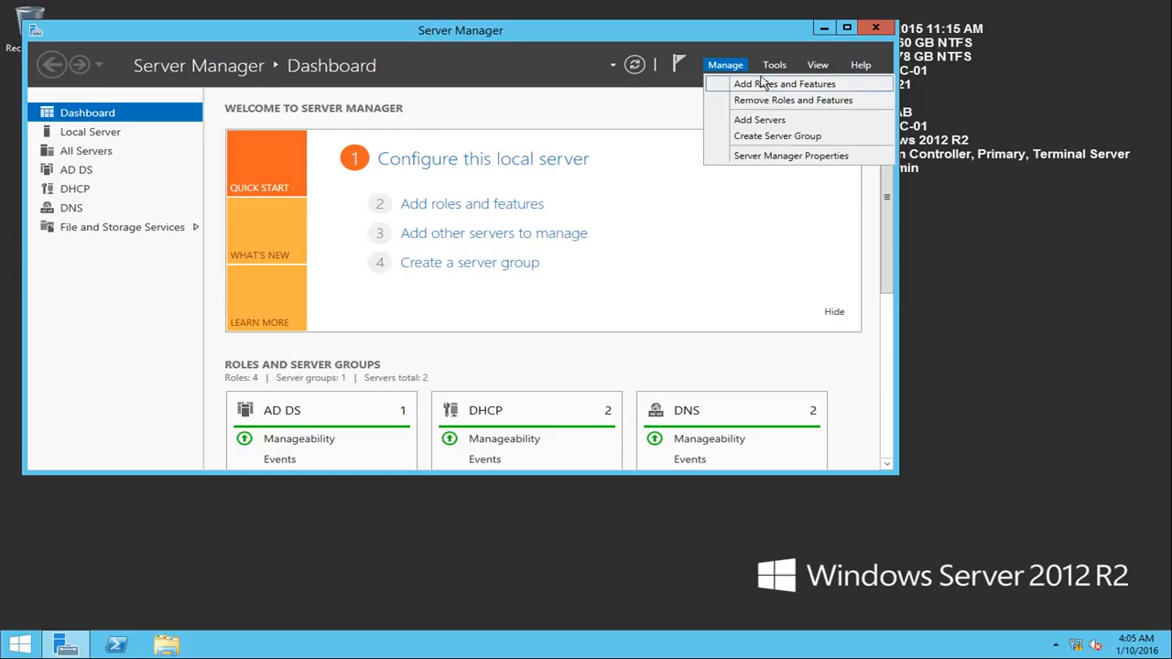
click(772, 66)
click(743, 68)
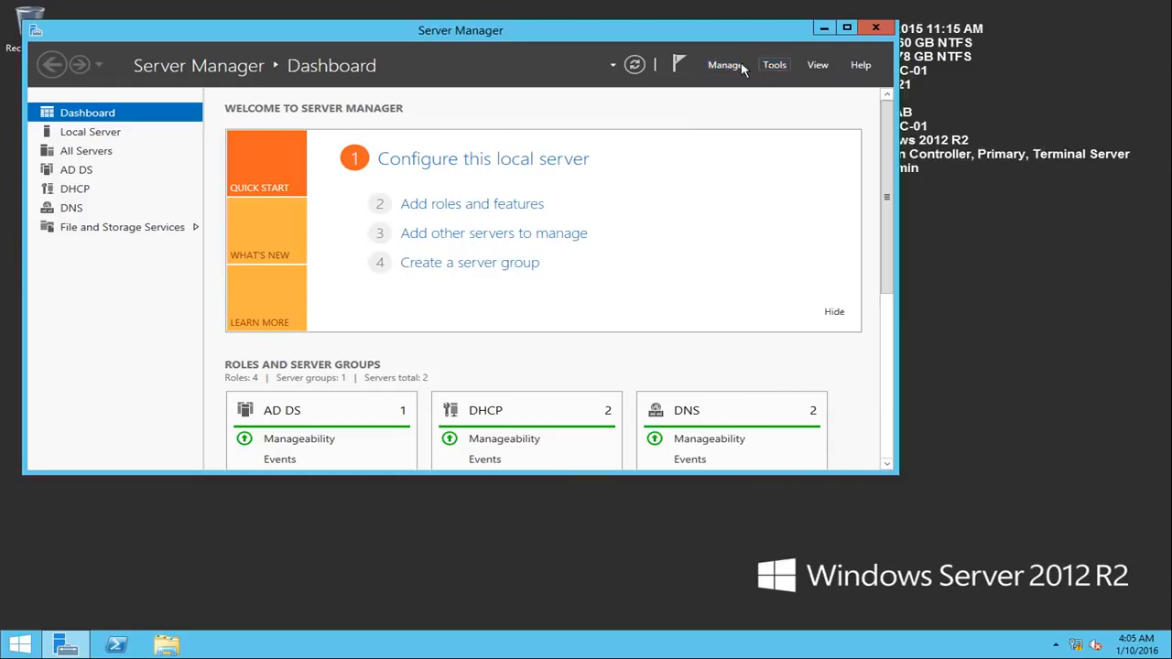
click(733, 66)
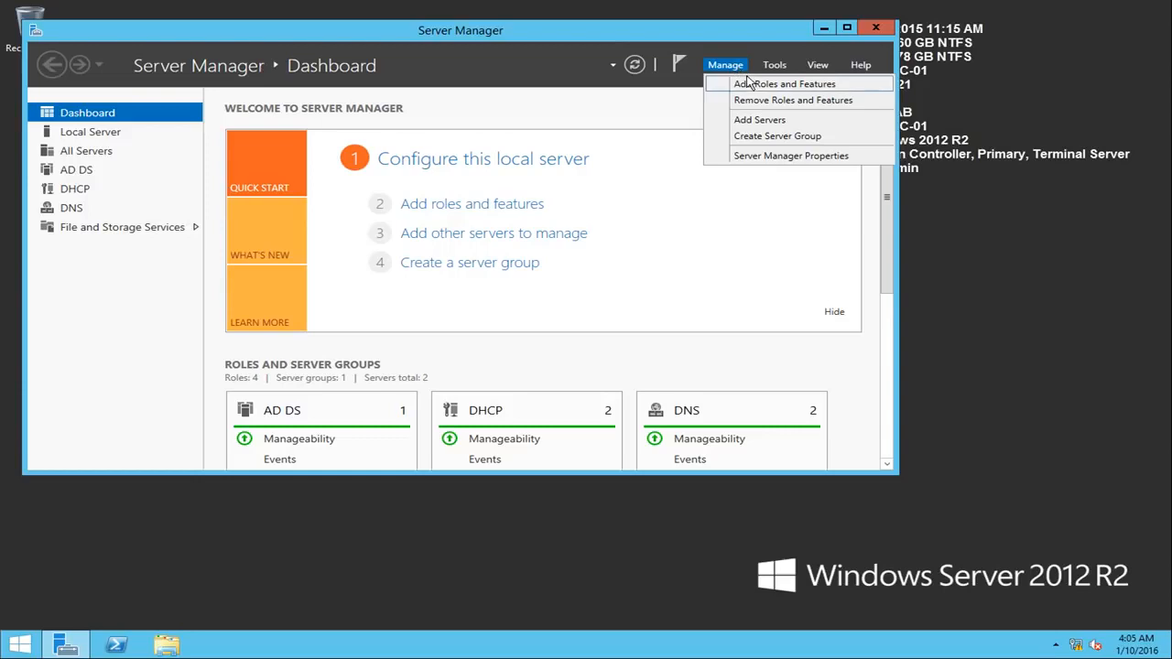
click(758, 86)
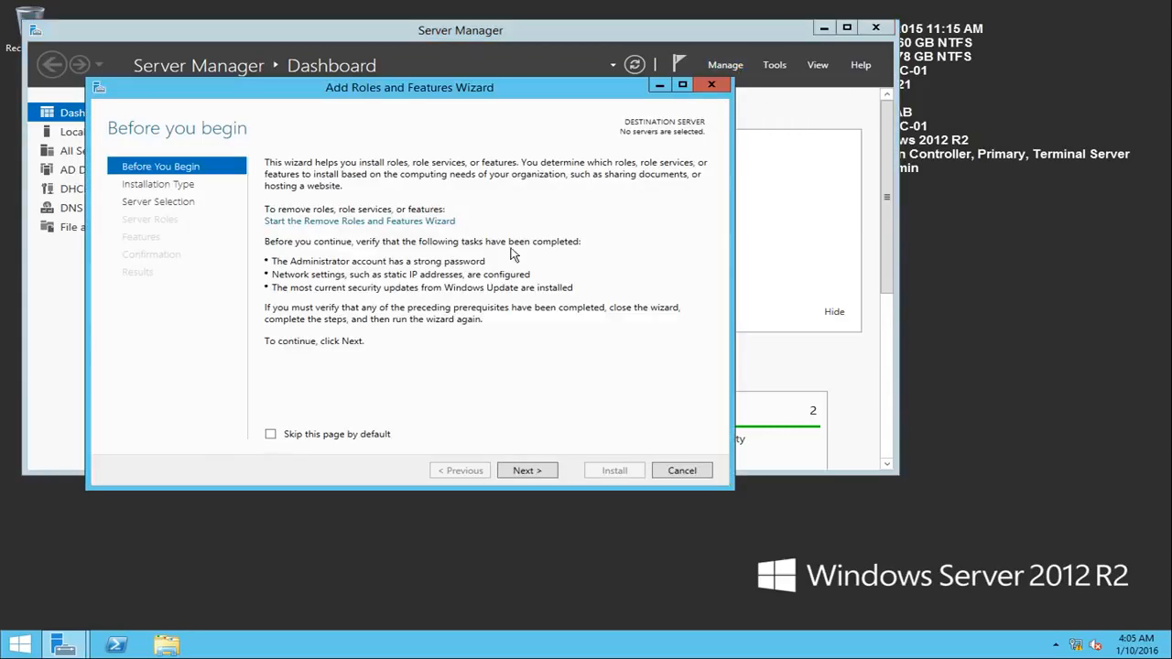
click(523, 478)
click(540, 469)
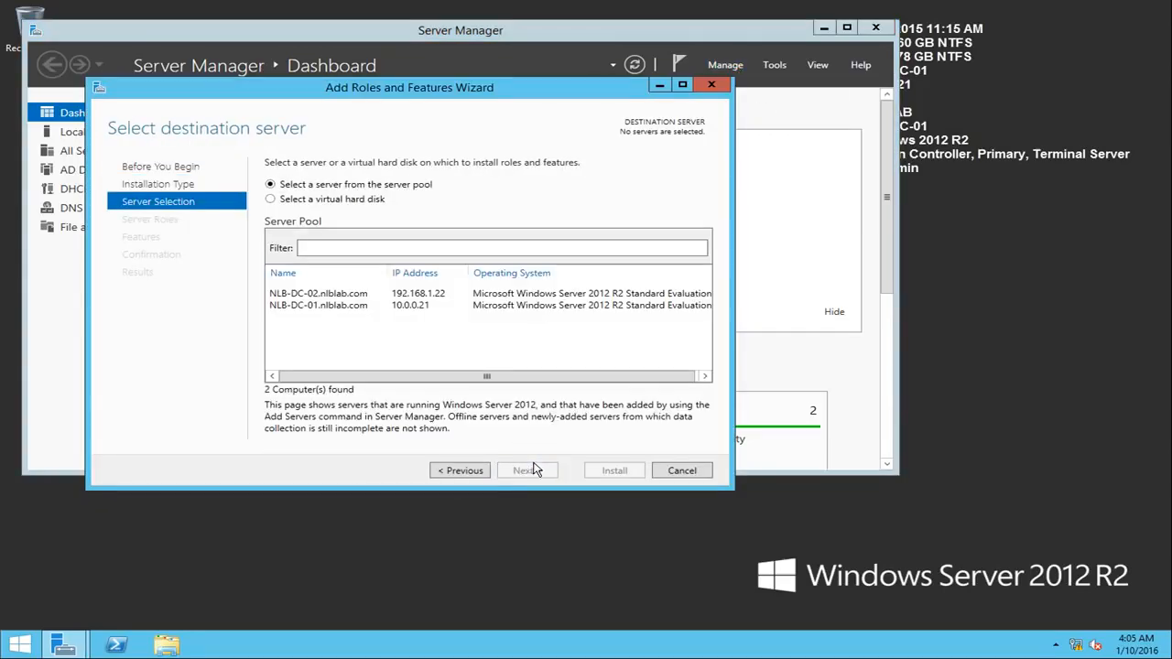
click(318, 306)
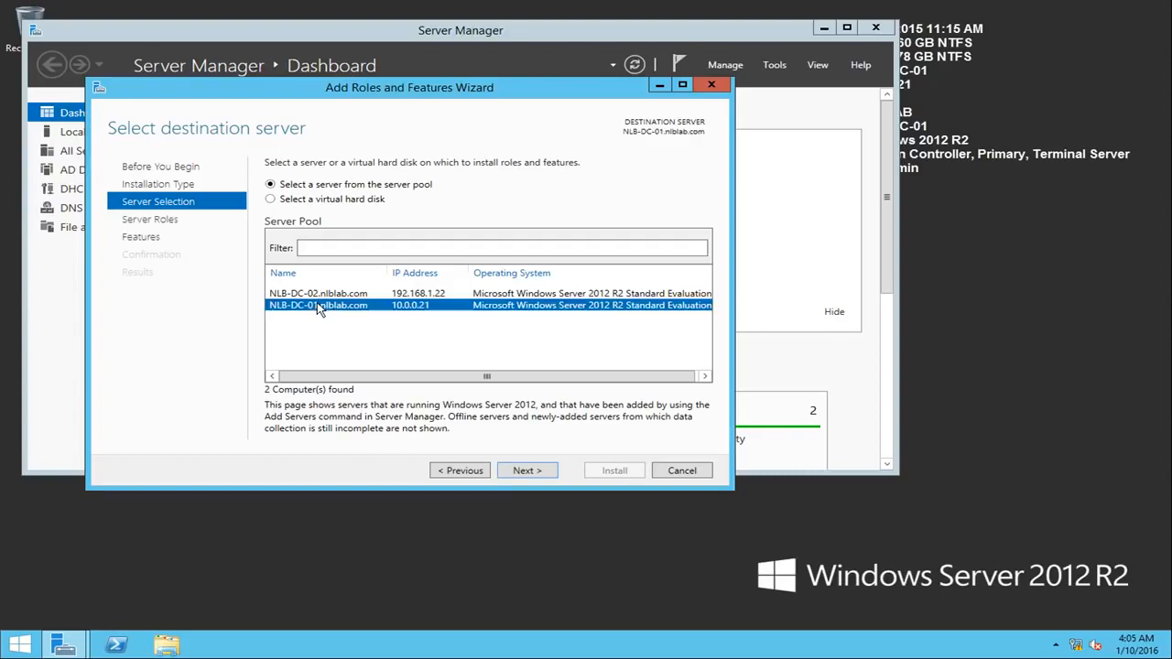
click(540, 476)
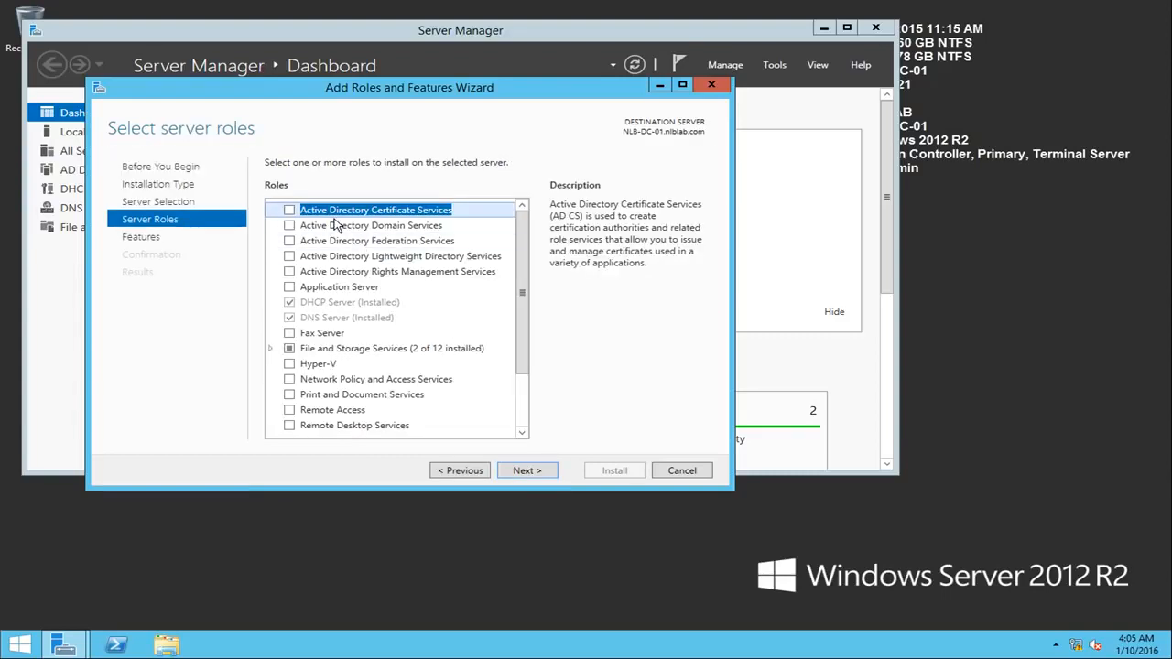
Step: Add the Active Directory Domain Services role with its required management tools and install it
click(290, 226)
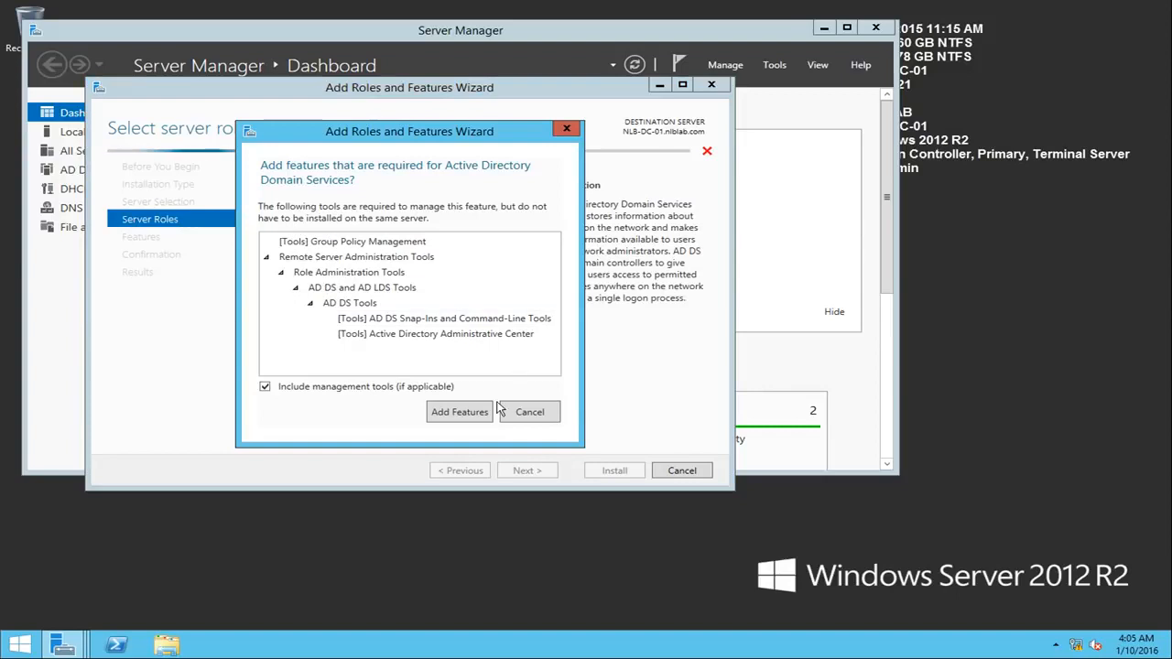
click(477, 413)
click(552, 471)
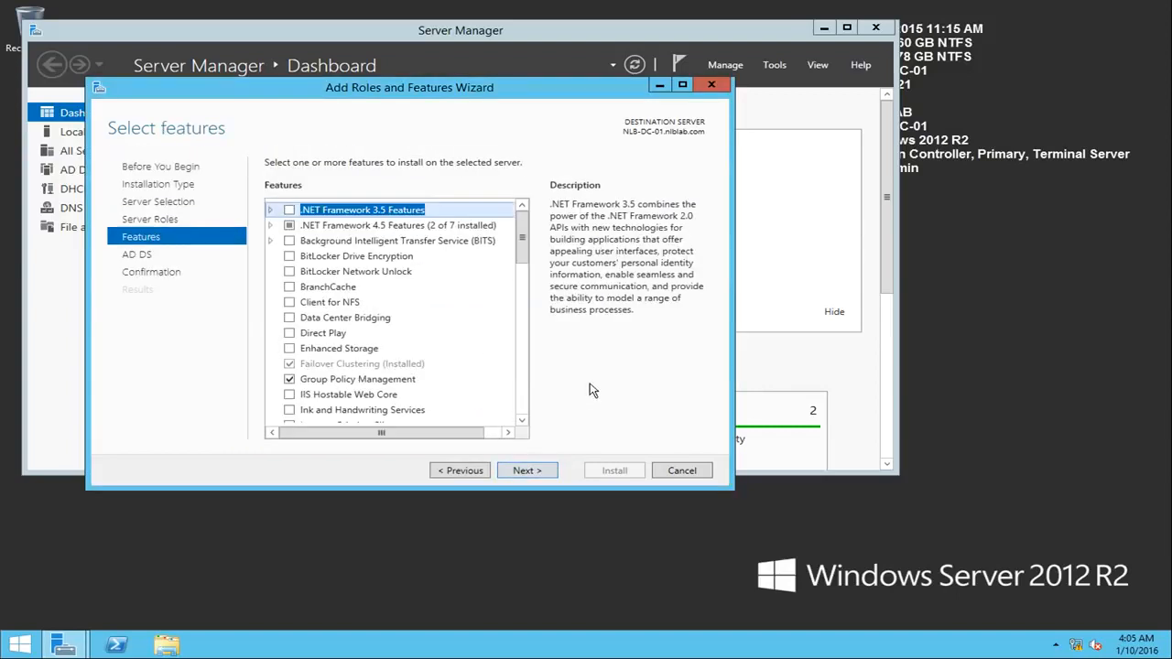
click(551, 471)
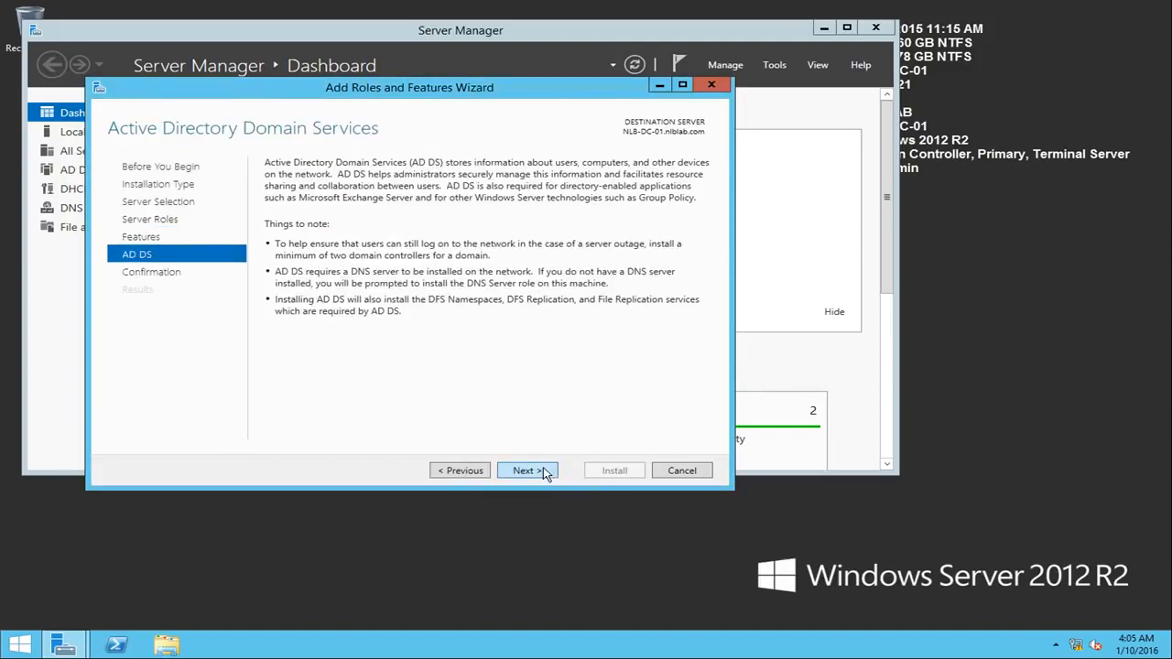
click(542, 472)
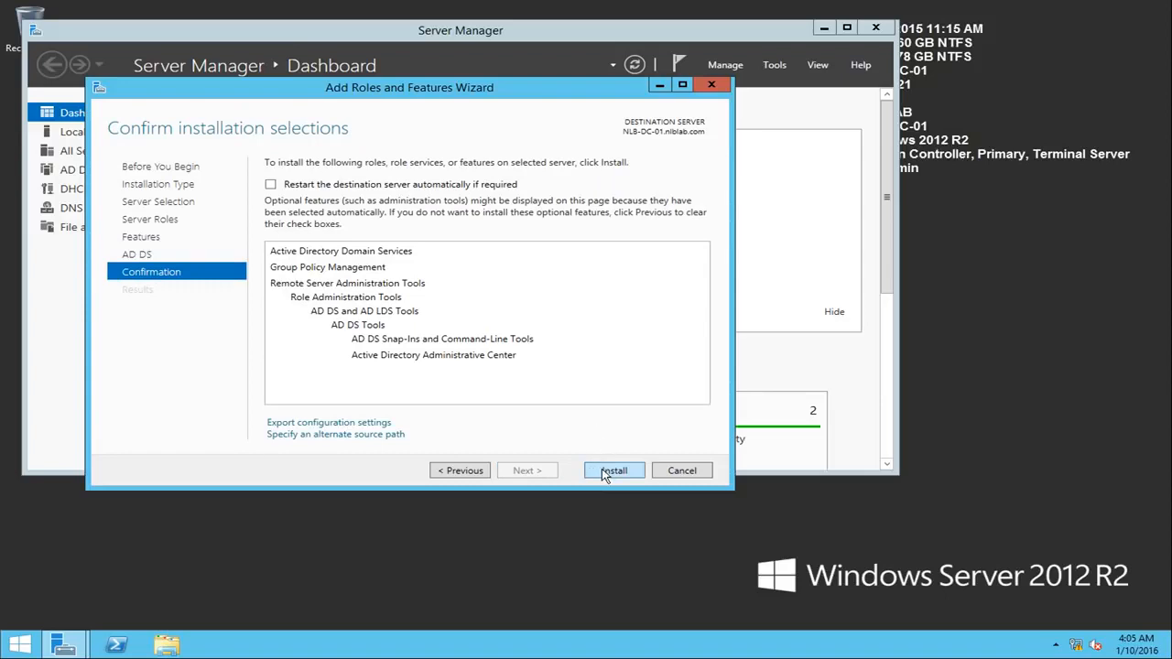
click(605, 472)
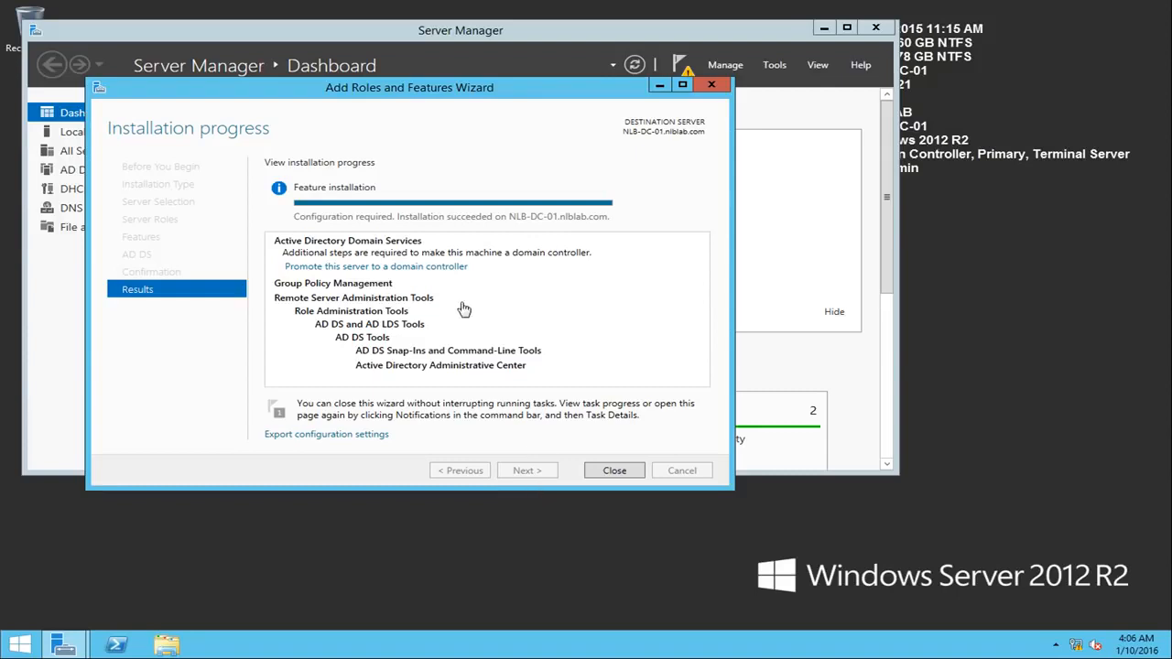
Step: Start promoting the server to a domain controller in the existing nlblab.com domain, and enter and confirm the DSRM password
click(343, 272)
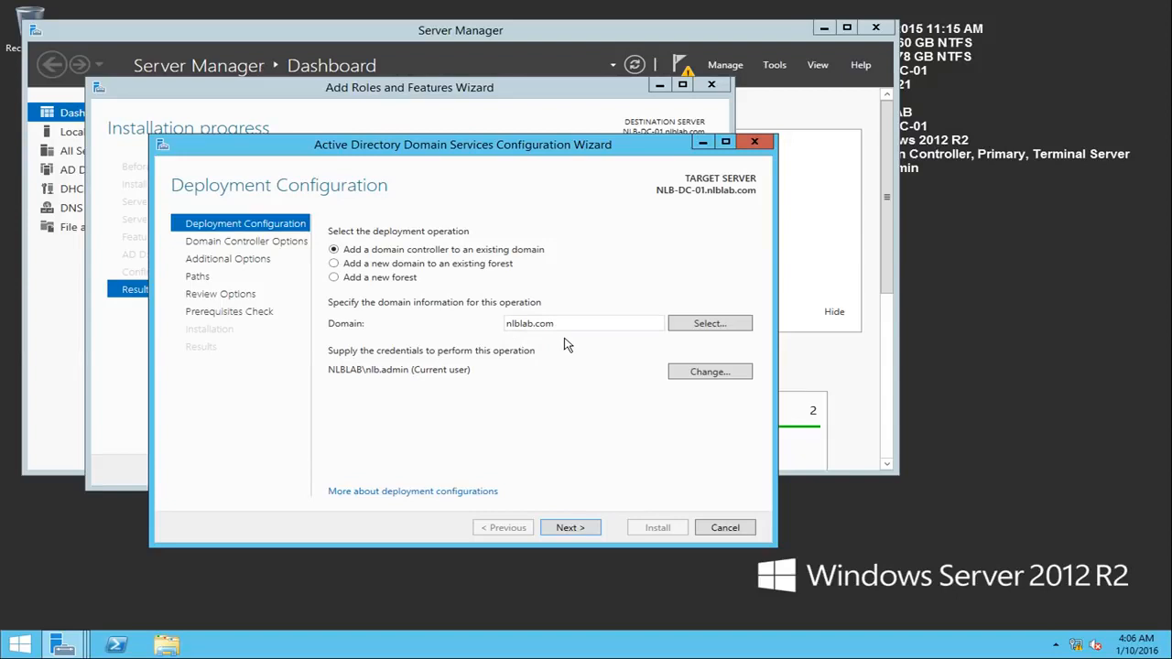
click(569, 531)
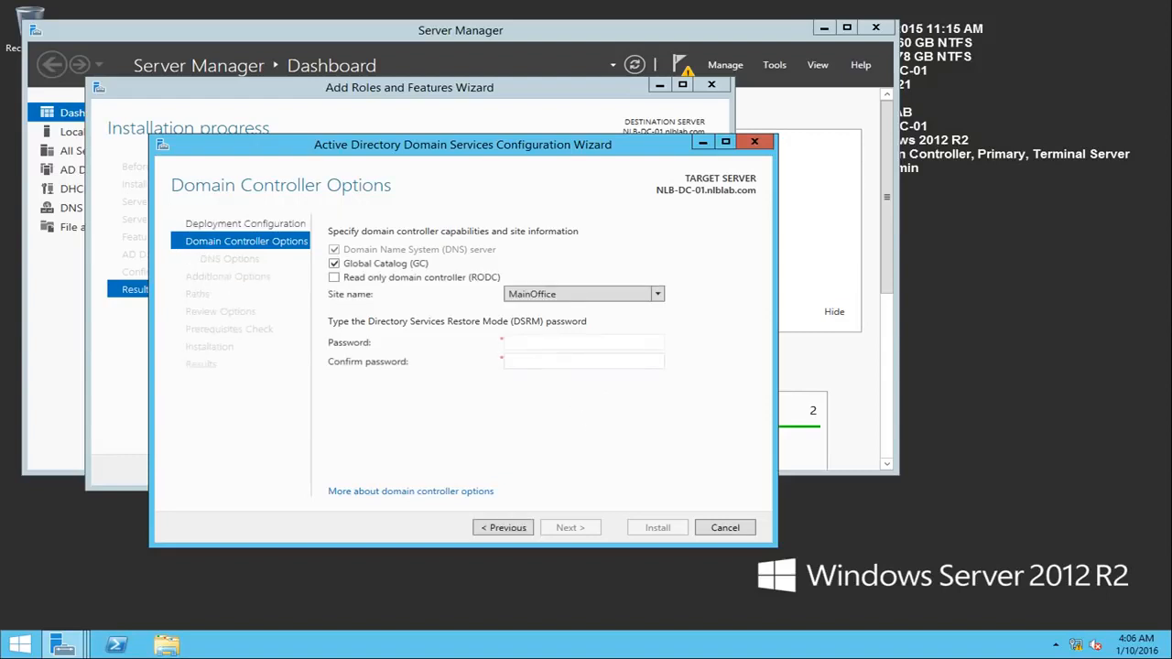
click(541, 343)
text(P)
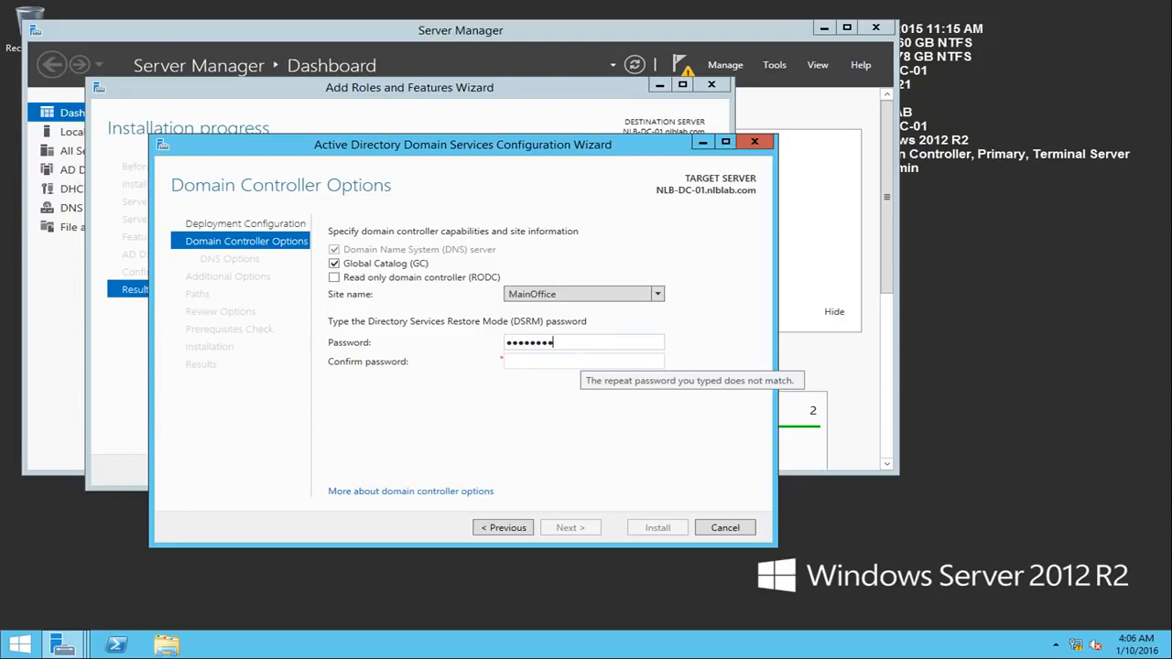
key(Tab)
text(•••••••••••)
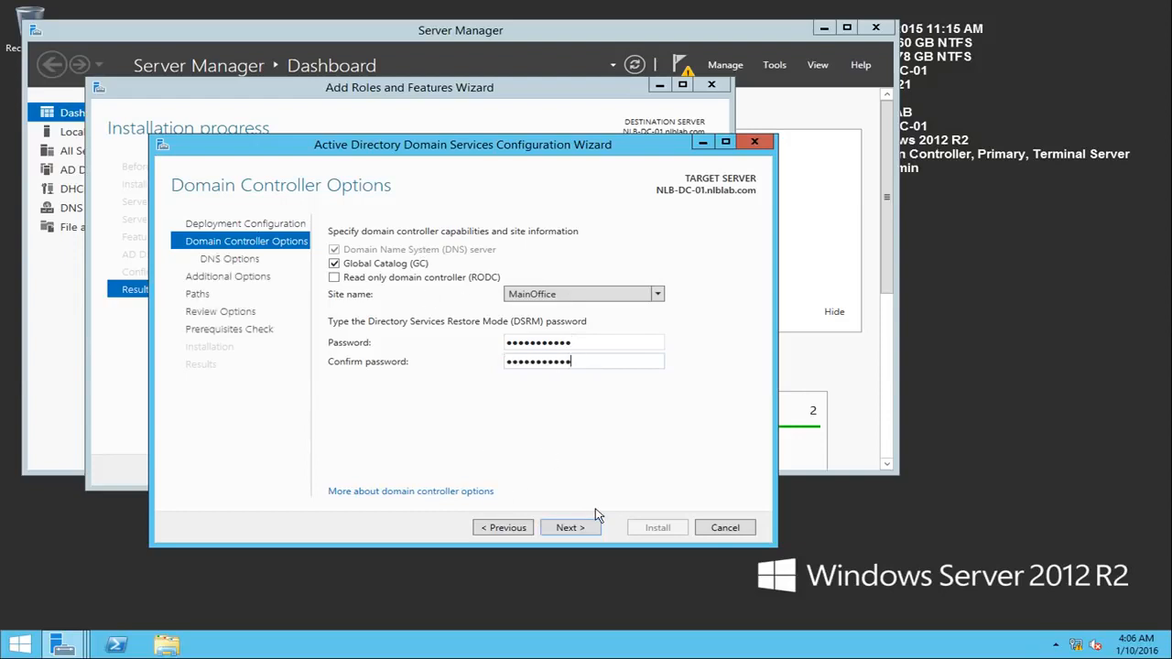
click(589, 531)
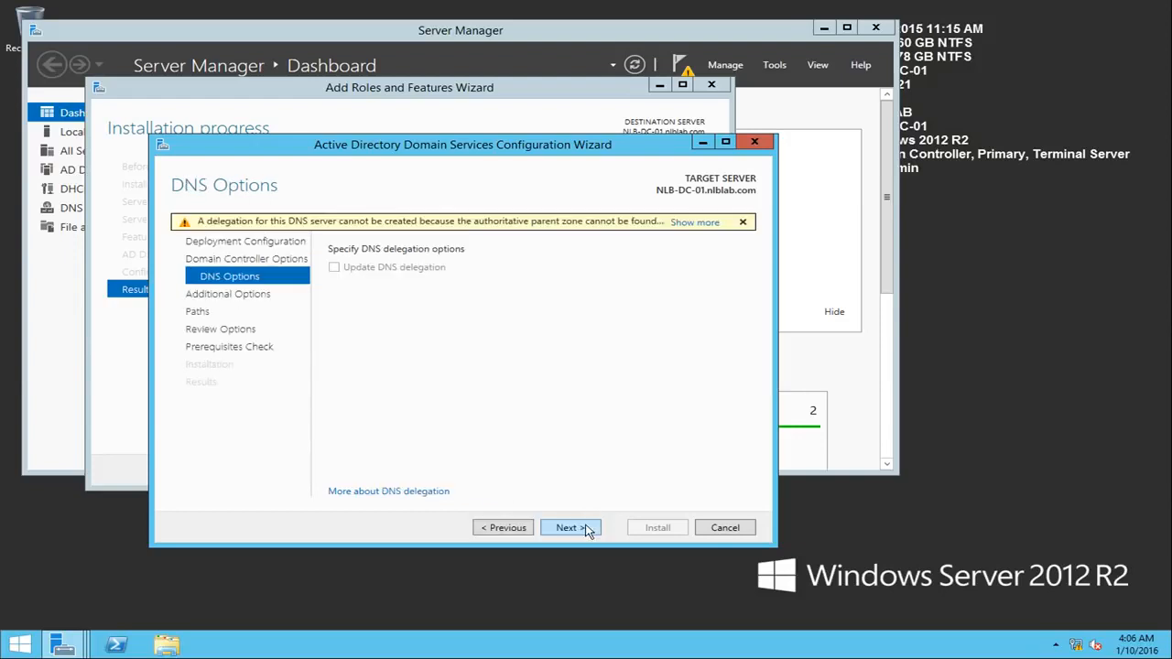
Step: Return to Domain Controller Options and check the site name selection
click(503, 530)
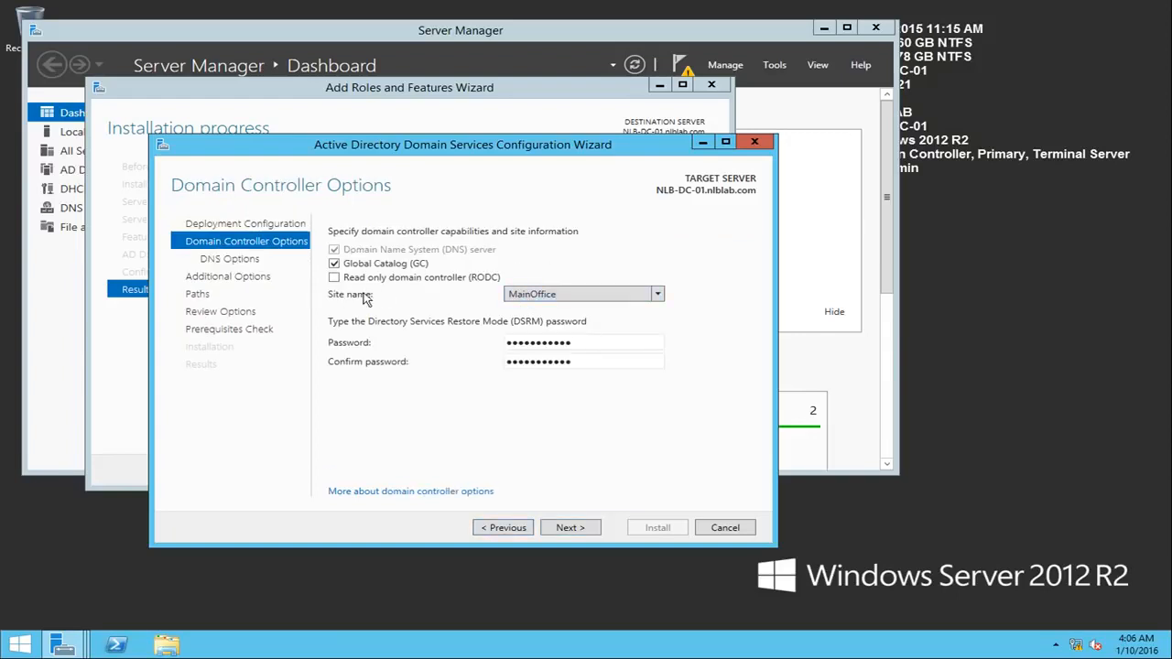
click(518, 297)
click(382, 319)
Step: Review the IPv4 address and DNS settings of Ethernet0 through Network and Sharing Center, leaving the dialogs without saving
right_click(1077, 645)
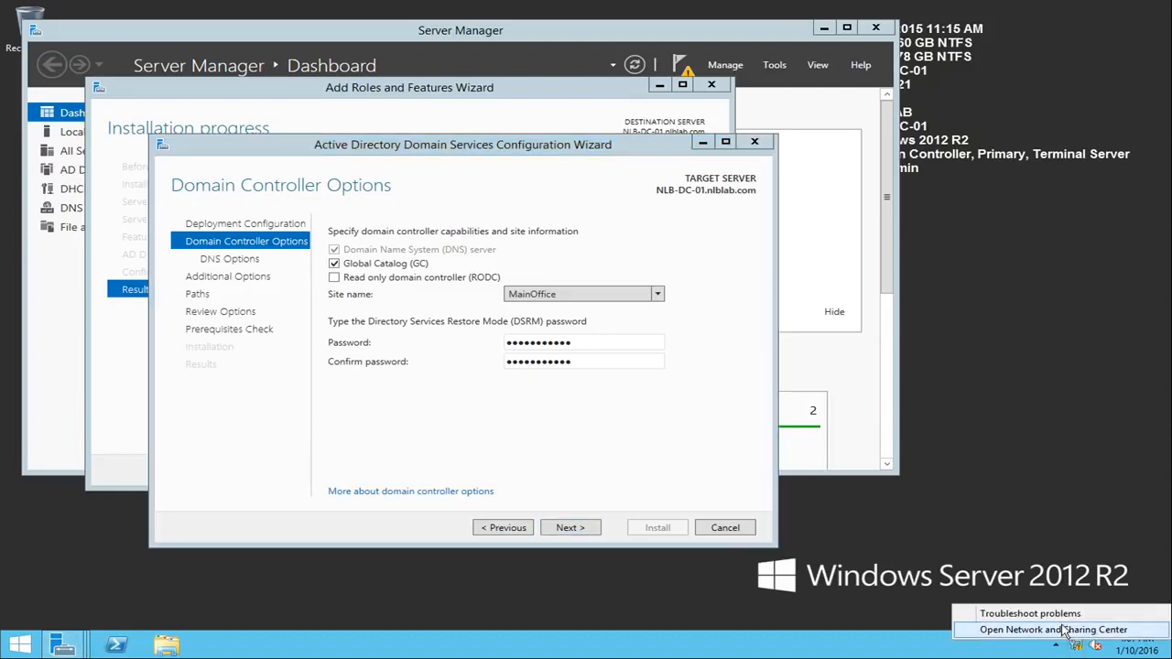
click(1065, 631)
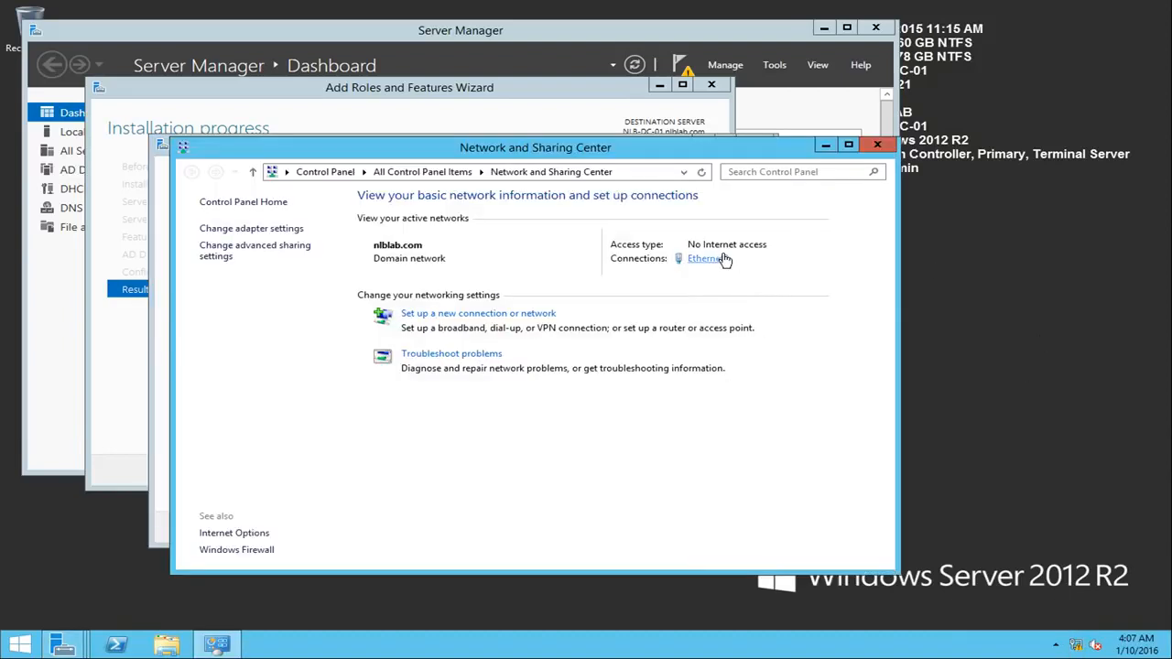
click(705, 258)
click(506, 443)
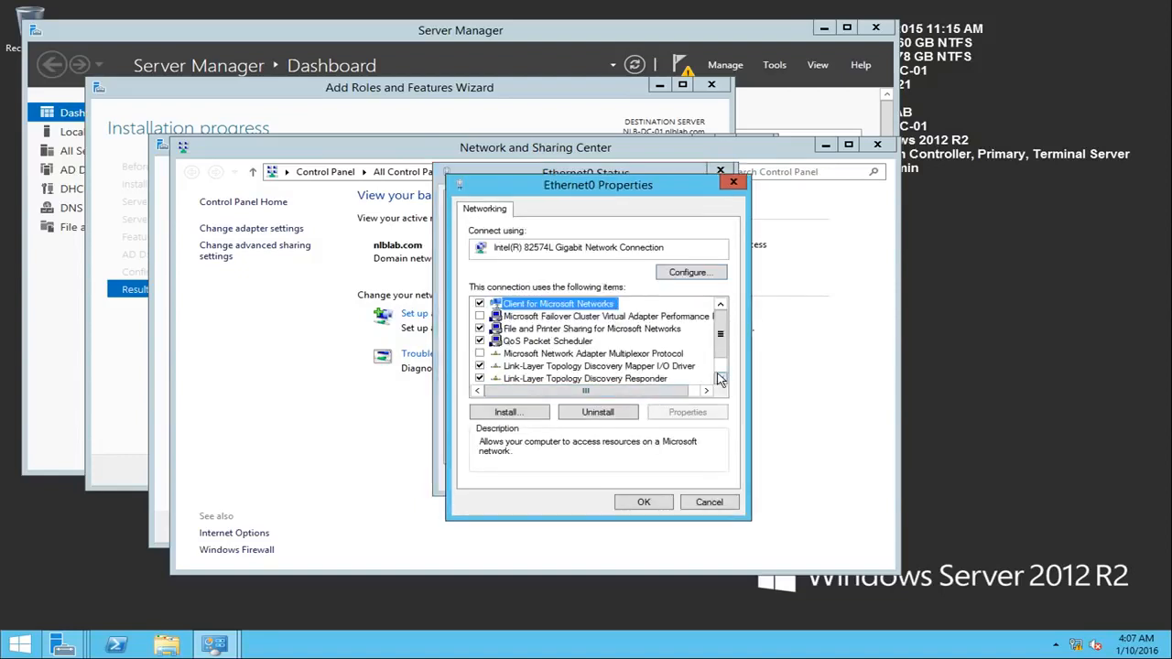
click(720, 378)
click(721, 378)
click(635, 378)
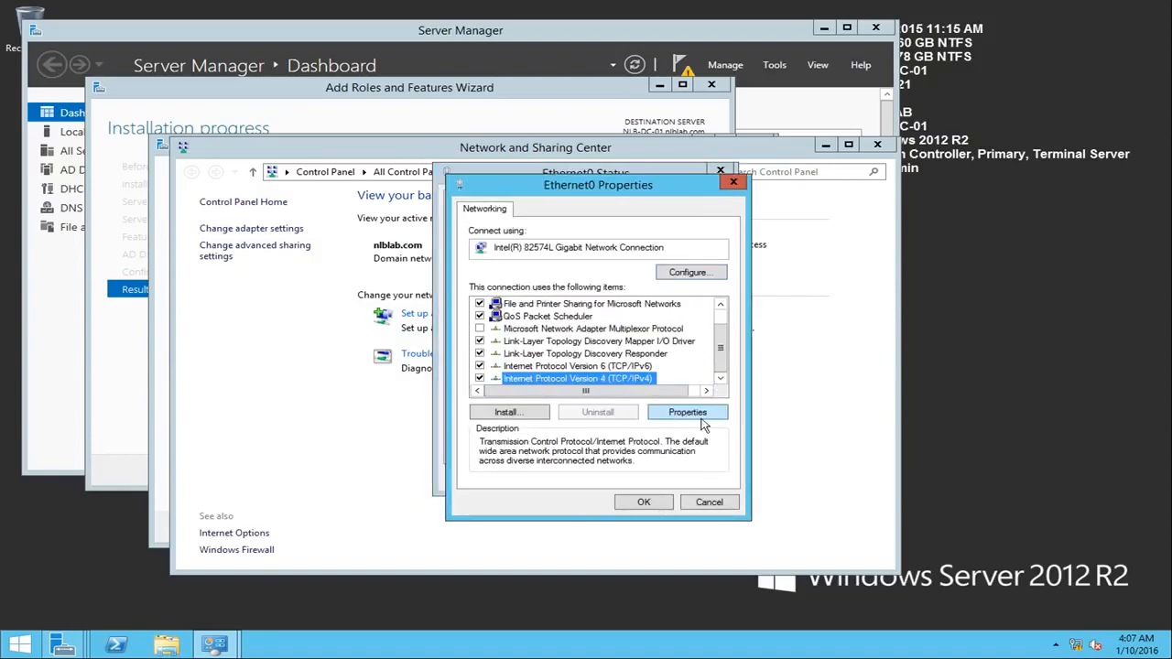
click(701, 419)
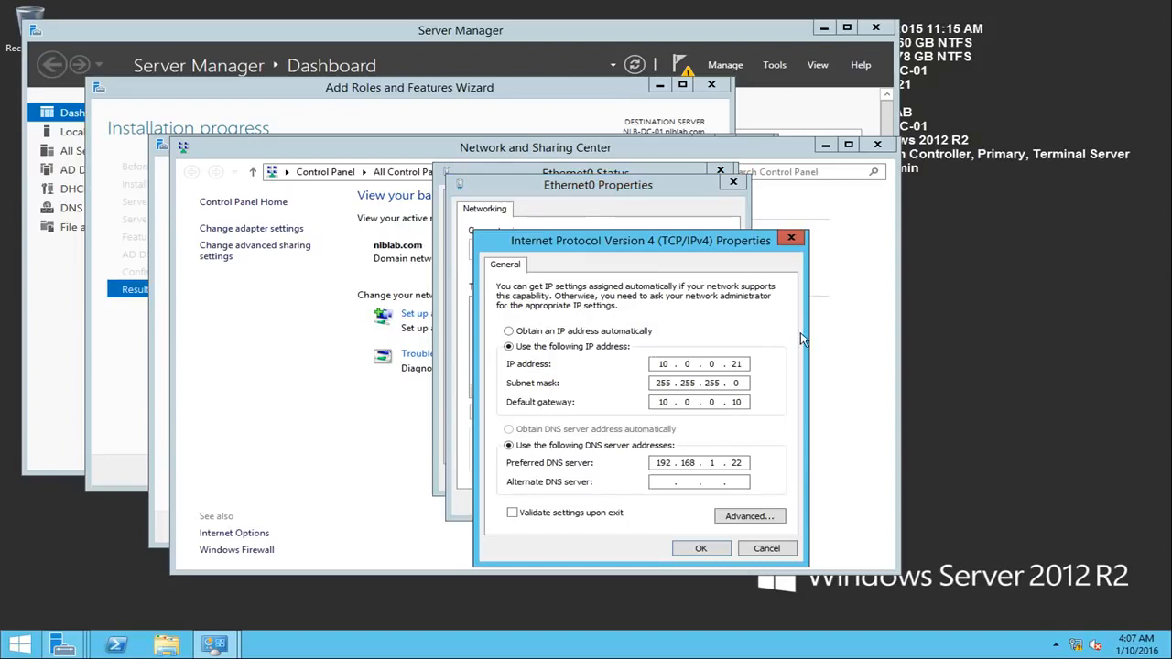
click(767, 549)
click(708, 503)
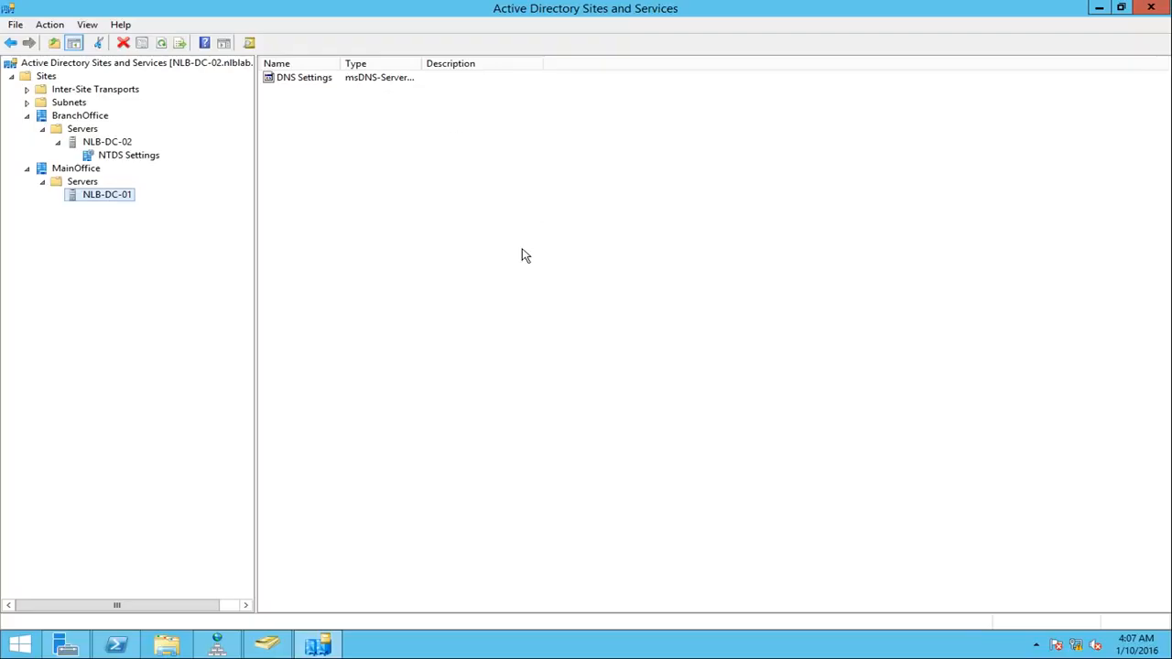
Step: Switch to Active Directory Sites and Services on NLB-DC-02 and check which site the 10.0.0.0/24 subnet is assigned to
click(521, 253)
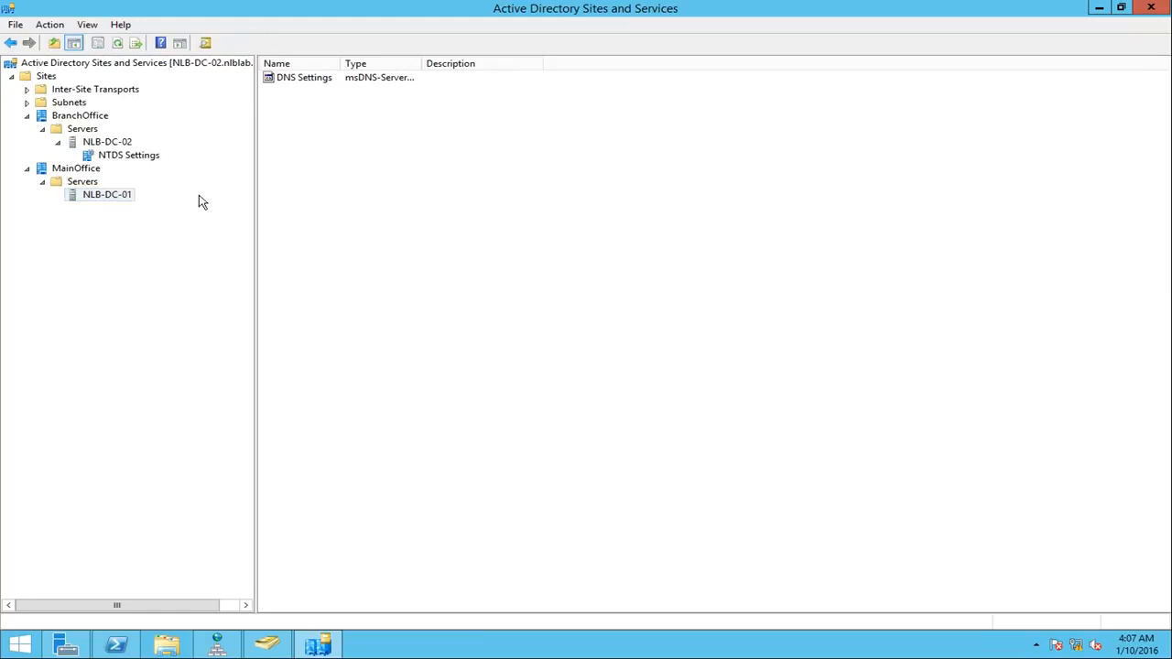
click(84, 90)
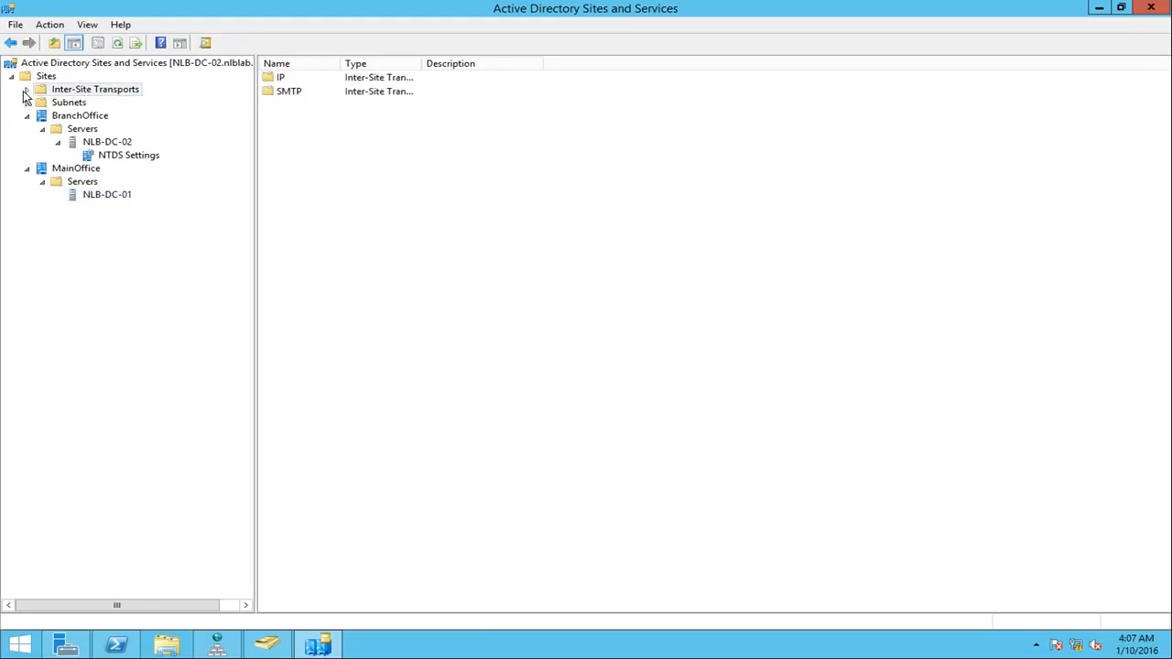
click(27, 90)
click(28, 129)
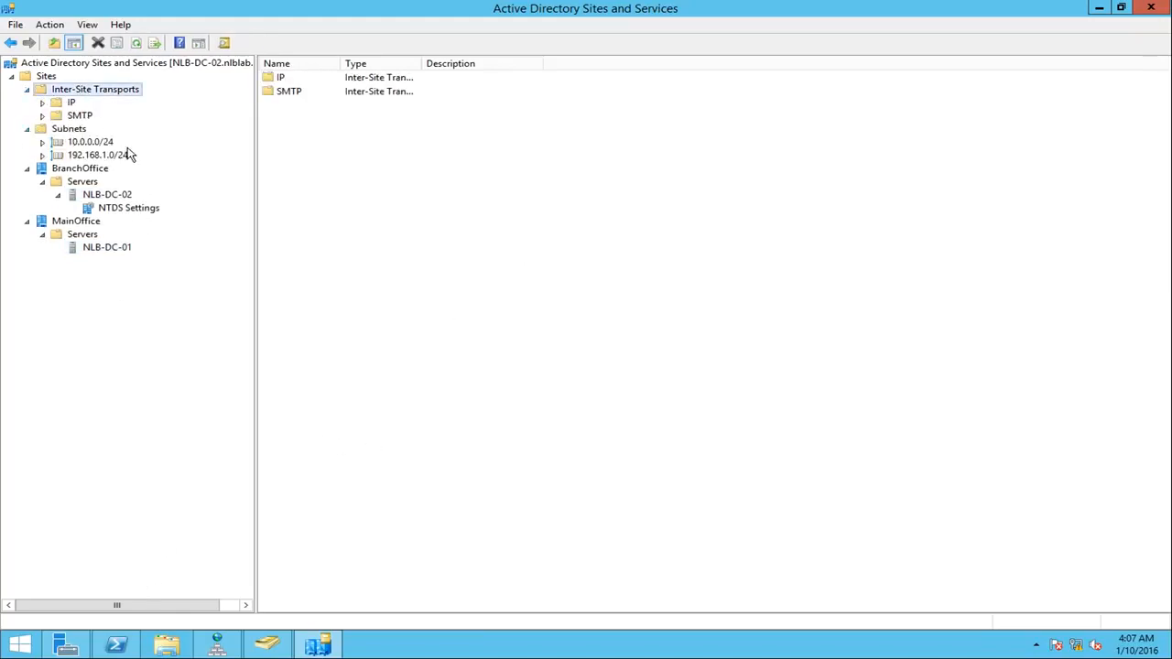
click(92, 143)
right_click(92, 146)
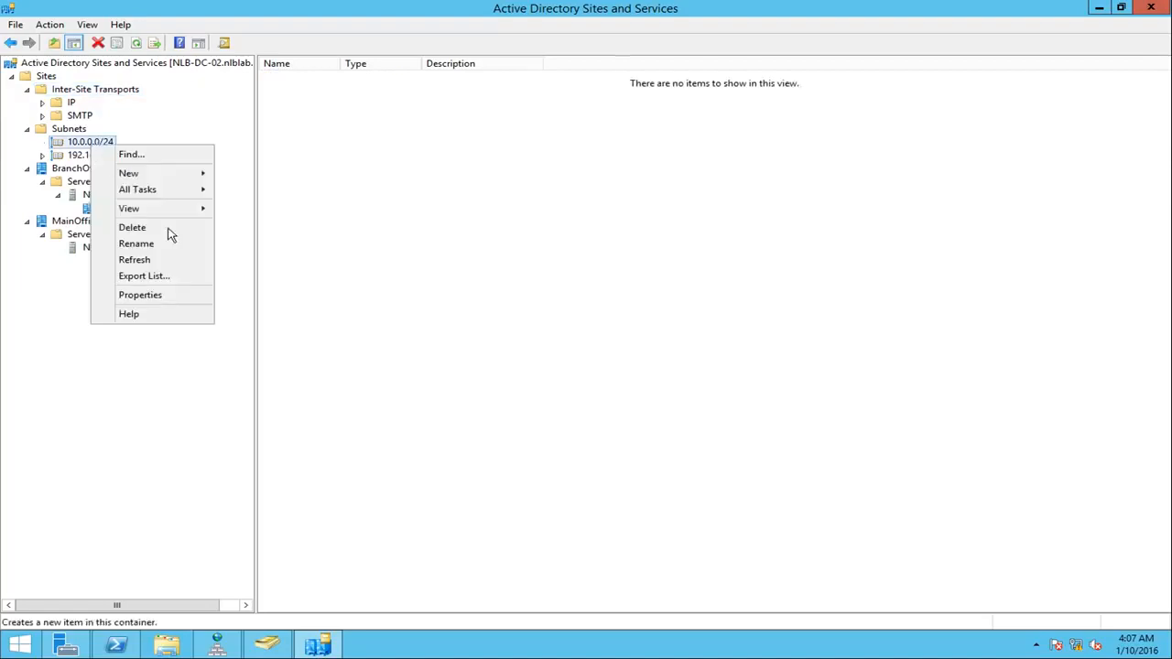
click(165, 293)
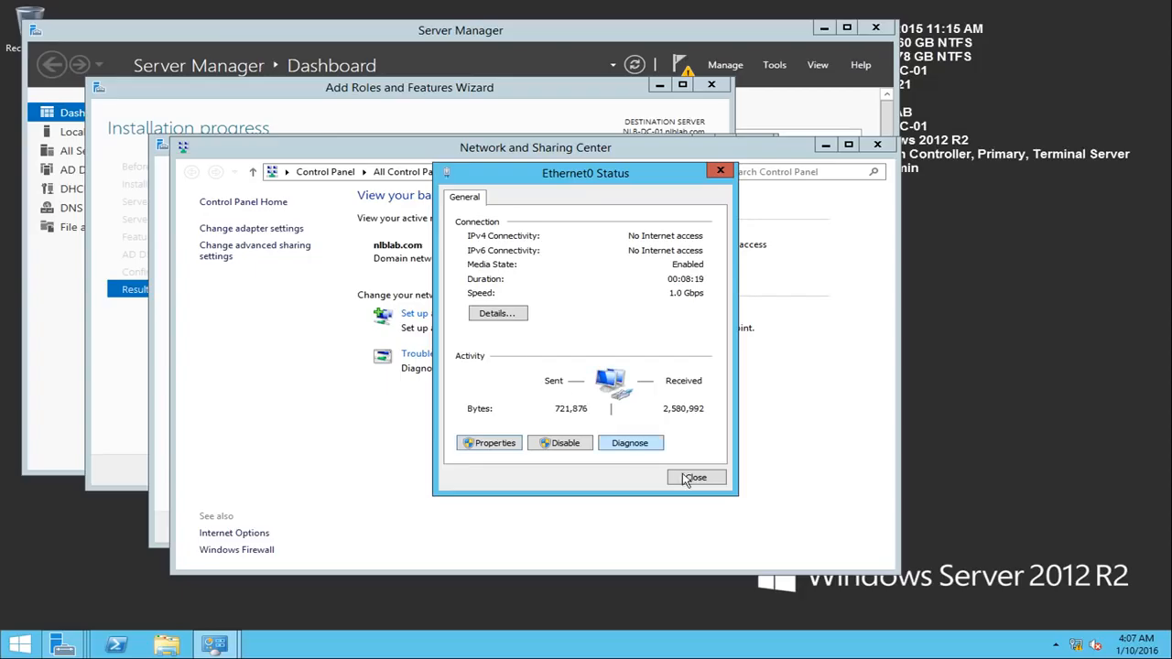
Step: Close the network windows on NLB-DC-01 and accept the Domain Controller Options with the MainOffice site and the default DNS Options
click(690, 477)
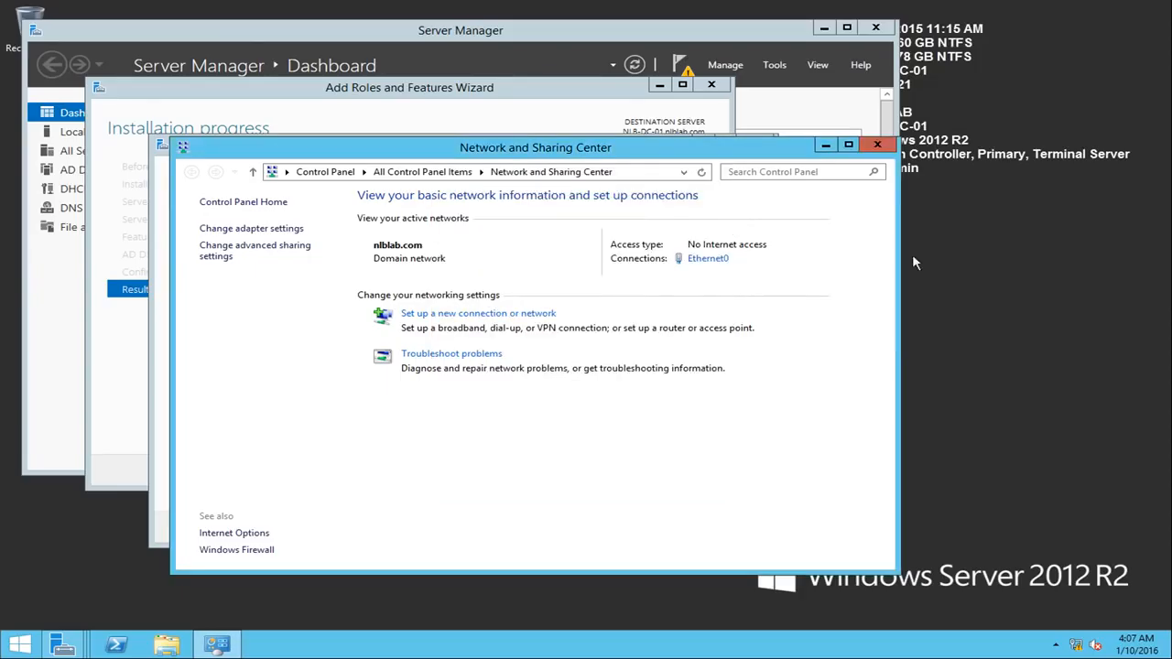
click(877, 148)
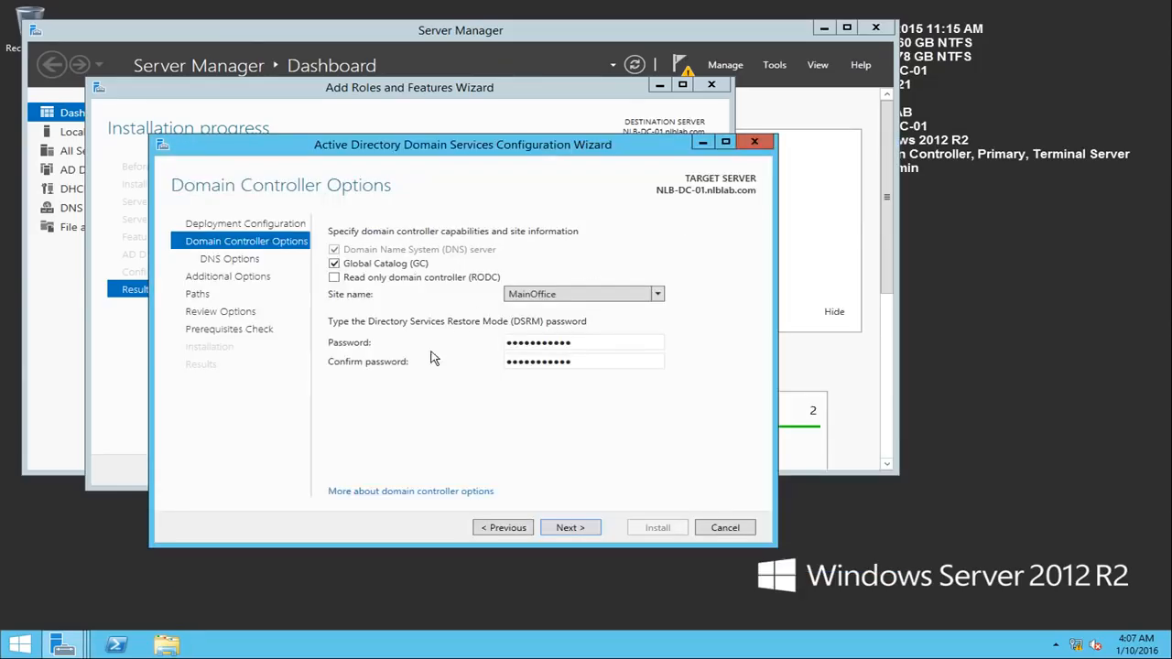
click(577, 529)
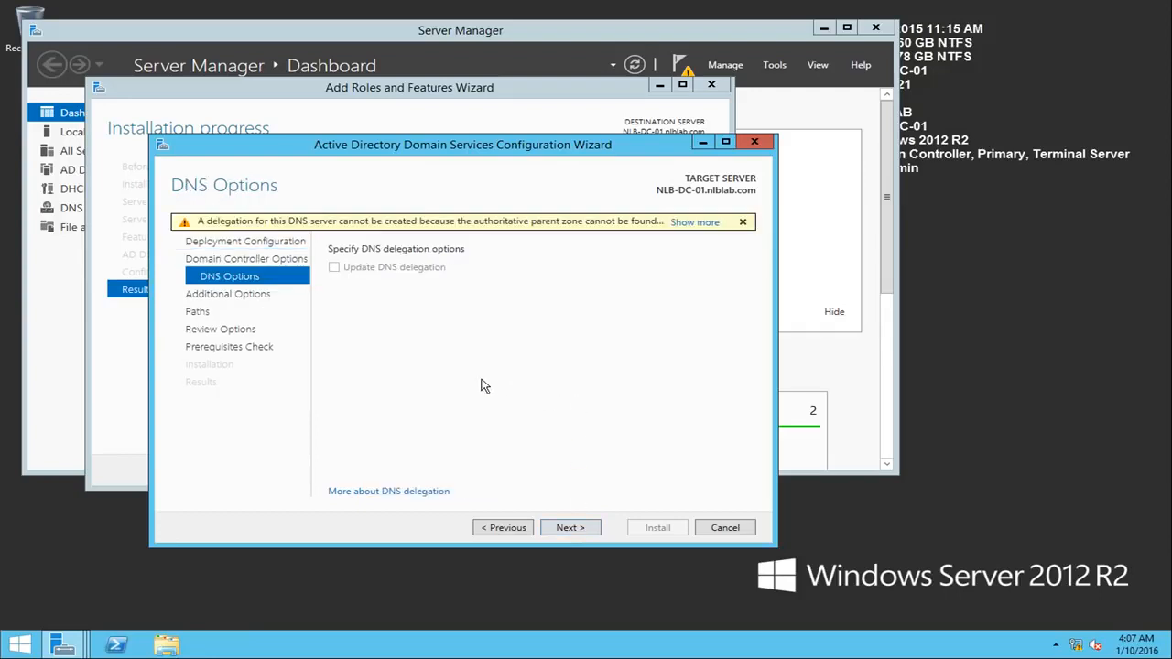
click(572, 528)
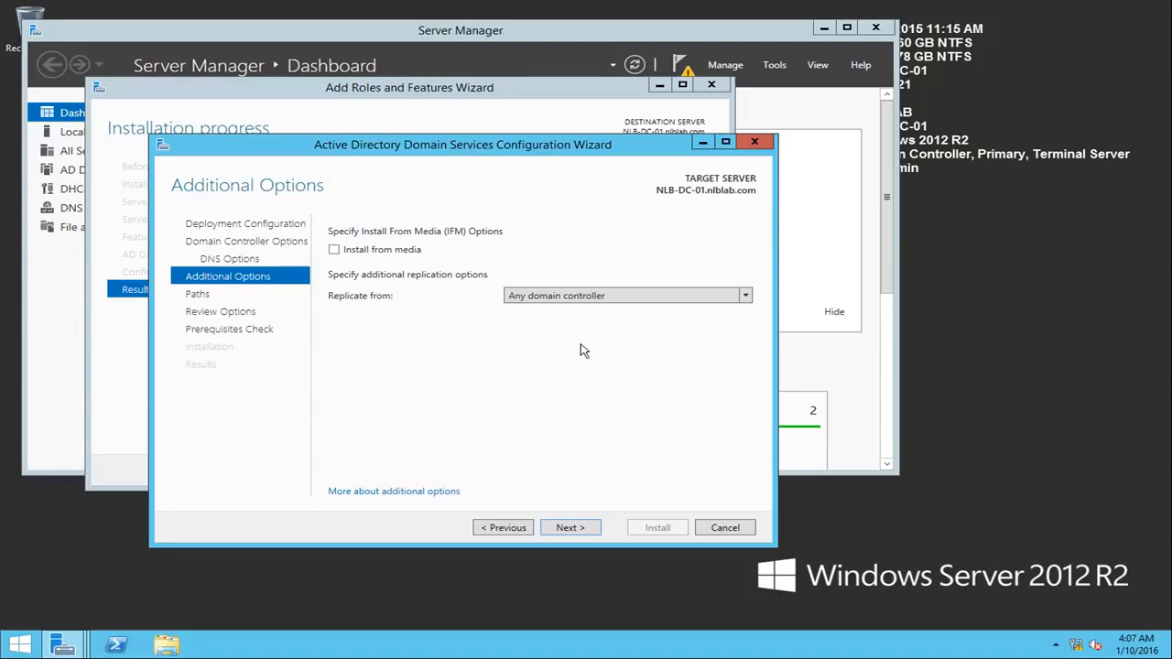
Step: Keep replication from any domain controller and accept the default database, log files and SYSVOL folders
click(556, 296)
click(558, 297)
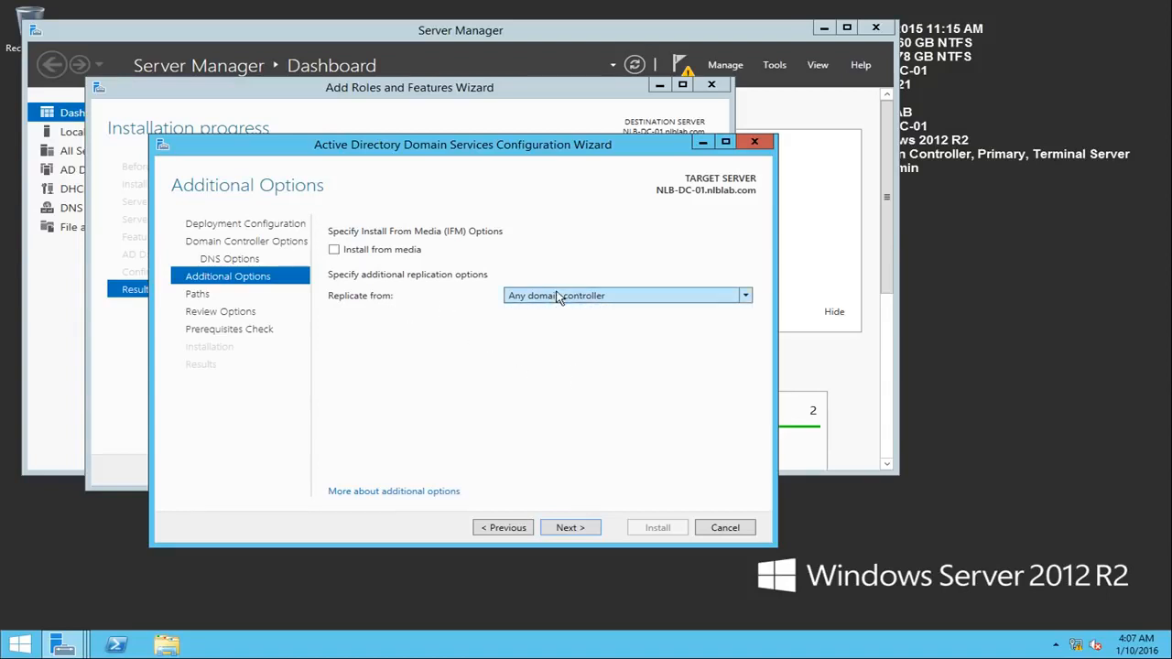
click(651, 295)
click(651, 295)
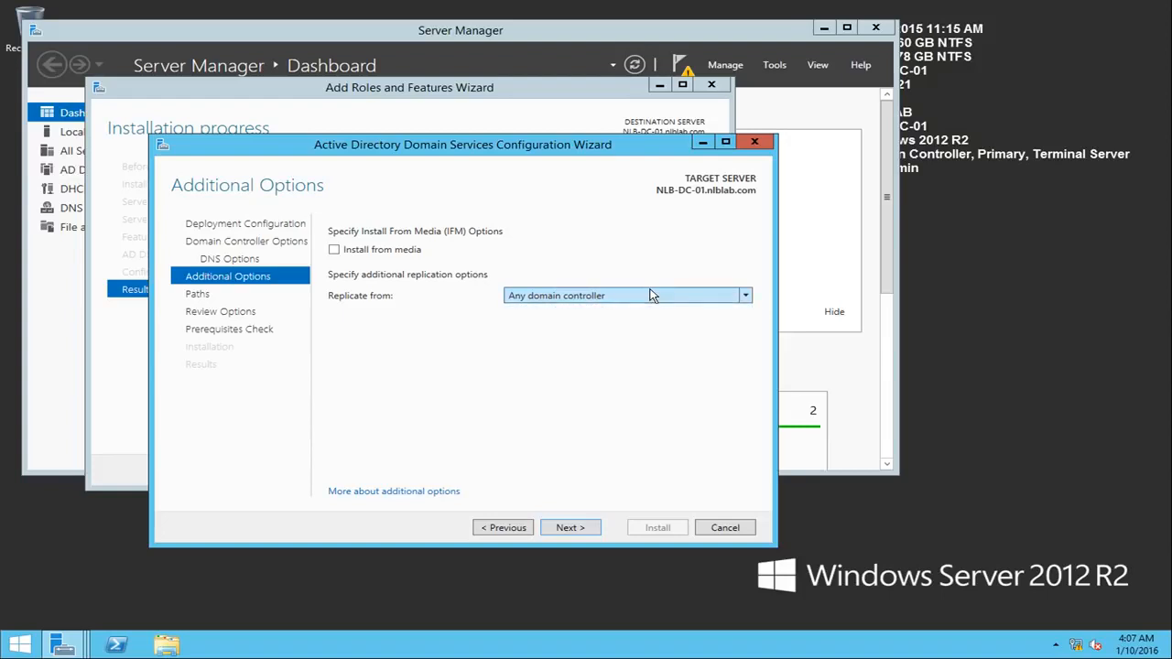
click(571, 529)
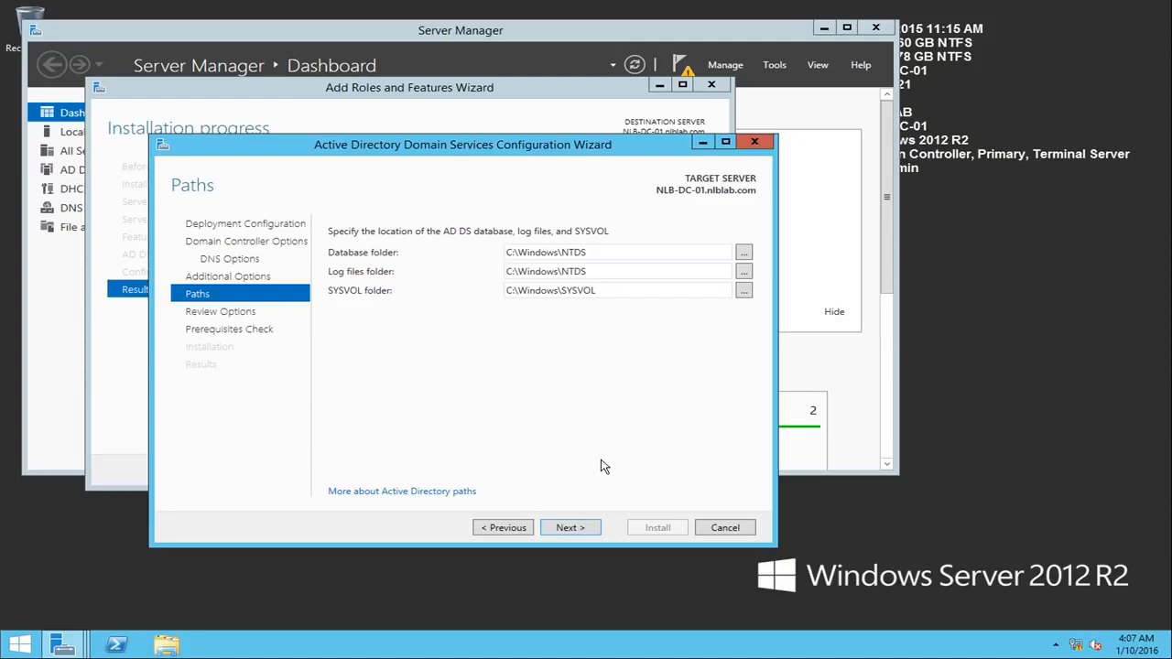
click(580, 533)
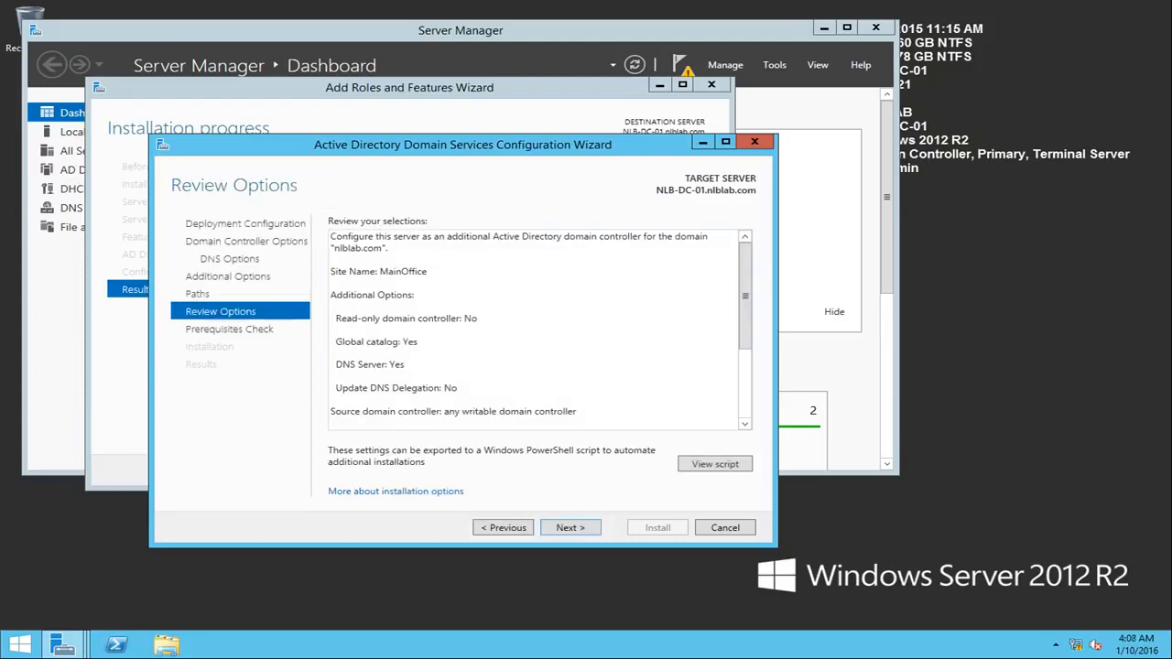
Step: Review the generated PowerShell deployment script, close it, and start the domain controller installation after the prerequisites check
click(731, 466)
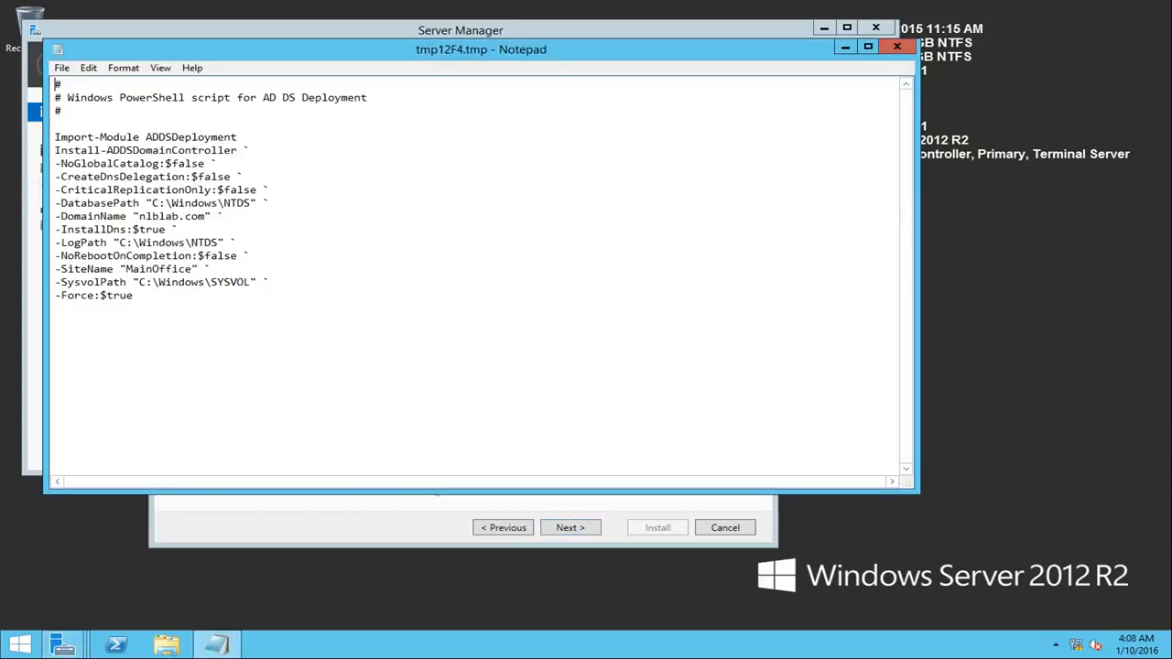
click(896, 48)
click(571, 528)
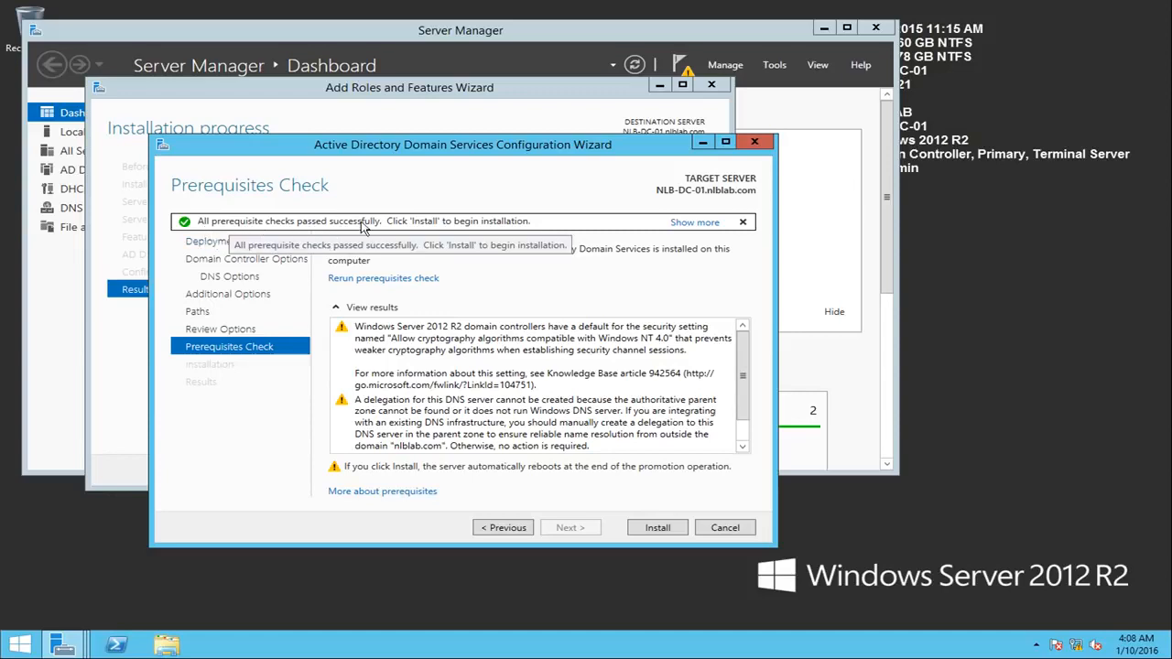
click(682, 527)
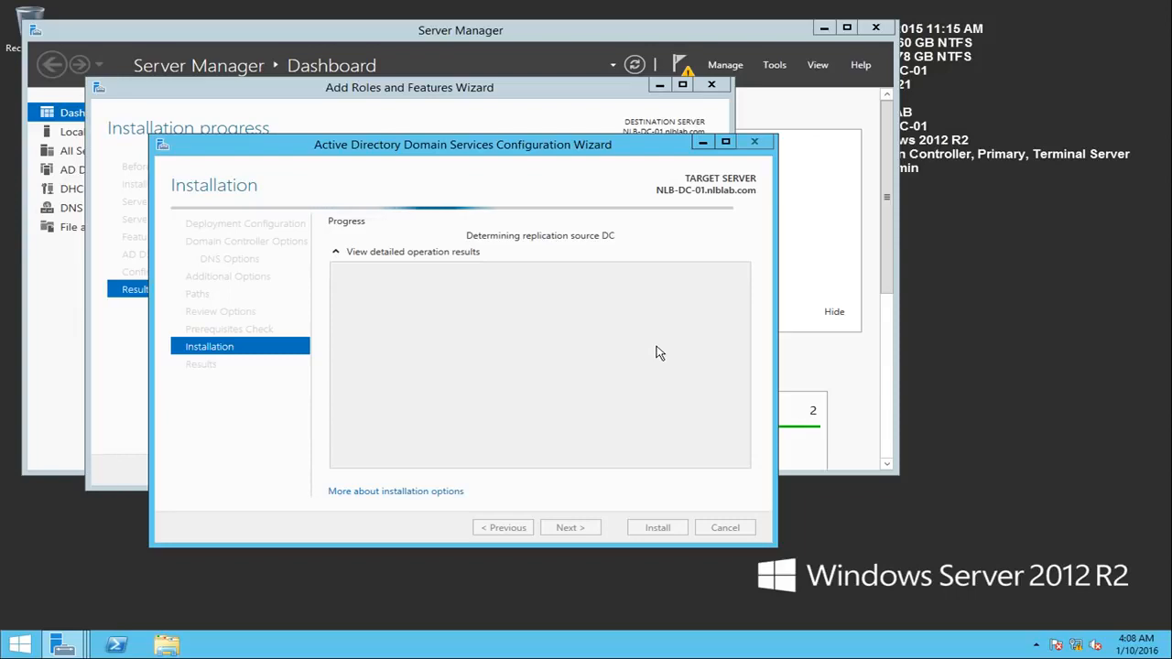
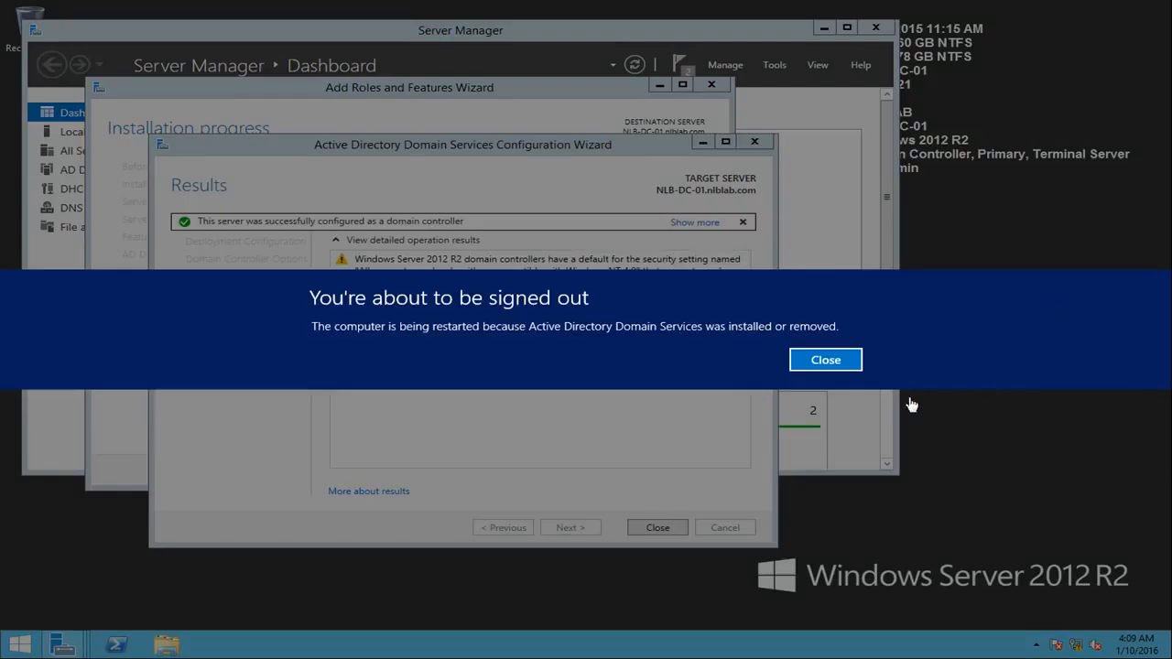
Step: Acknowledge the restart notice on NLB-DC-01 and sign back in to the domain admin account by entering its password
click(831, 362)
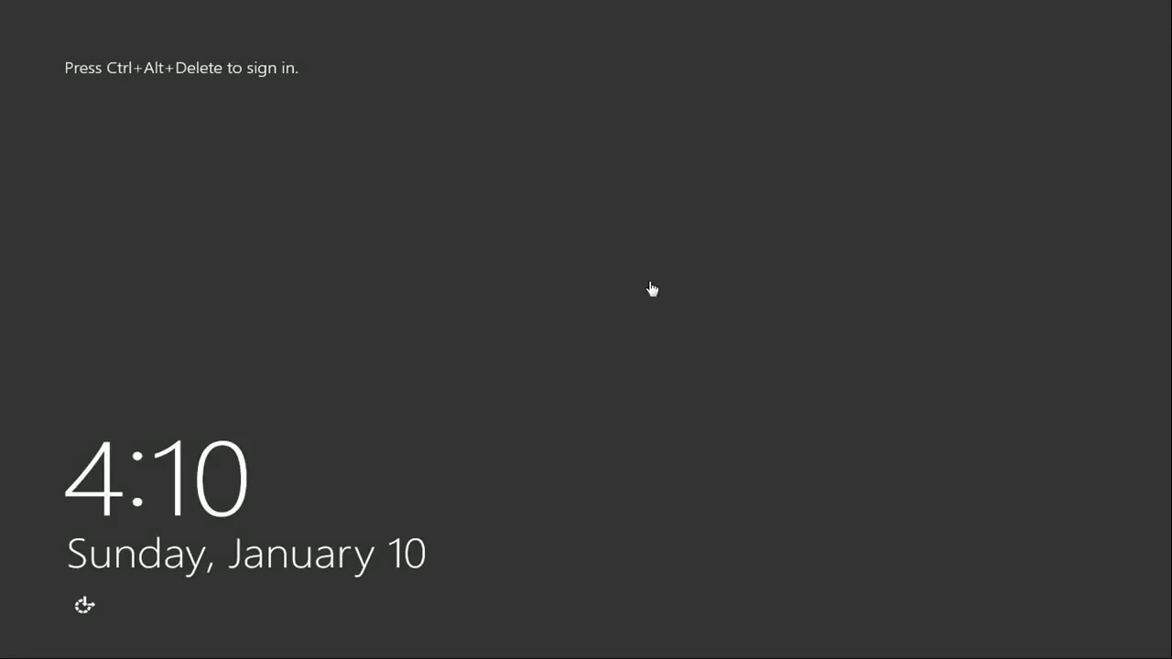
key(ctrl+alt+Delete)
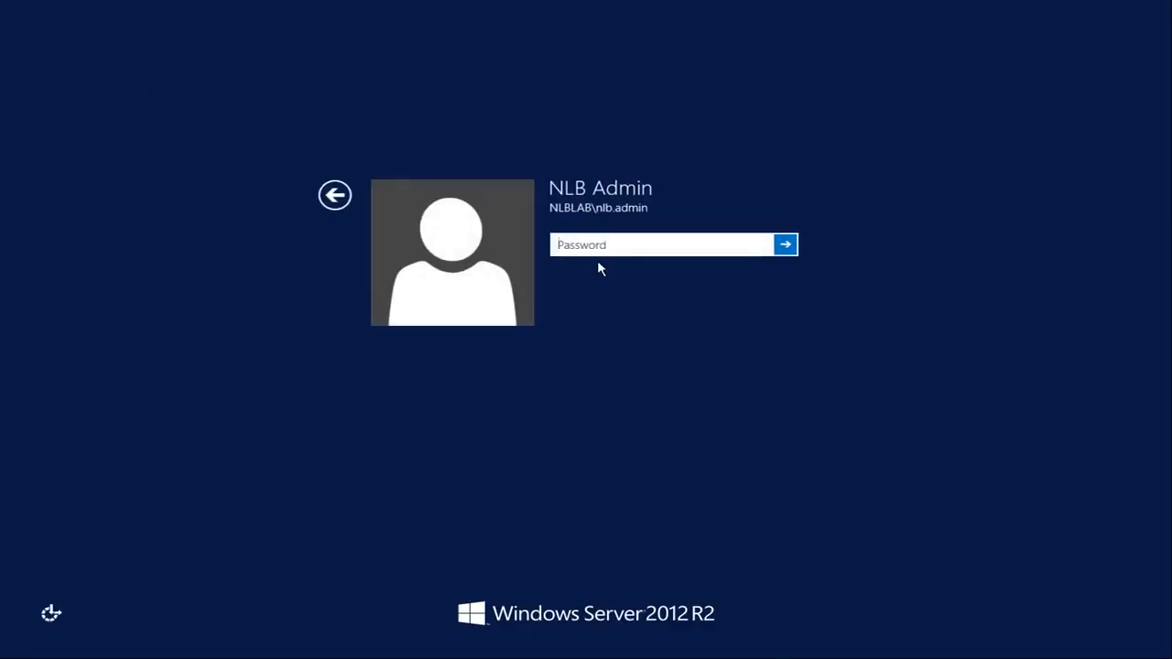
text(•••)
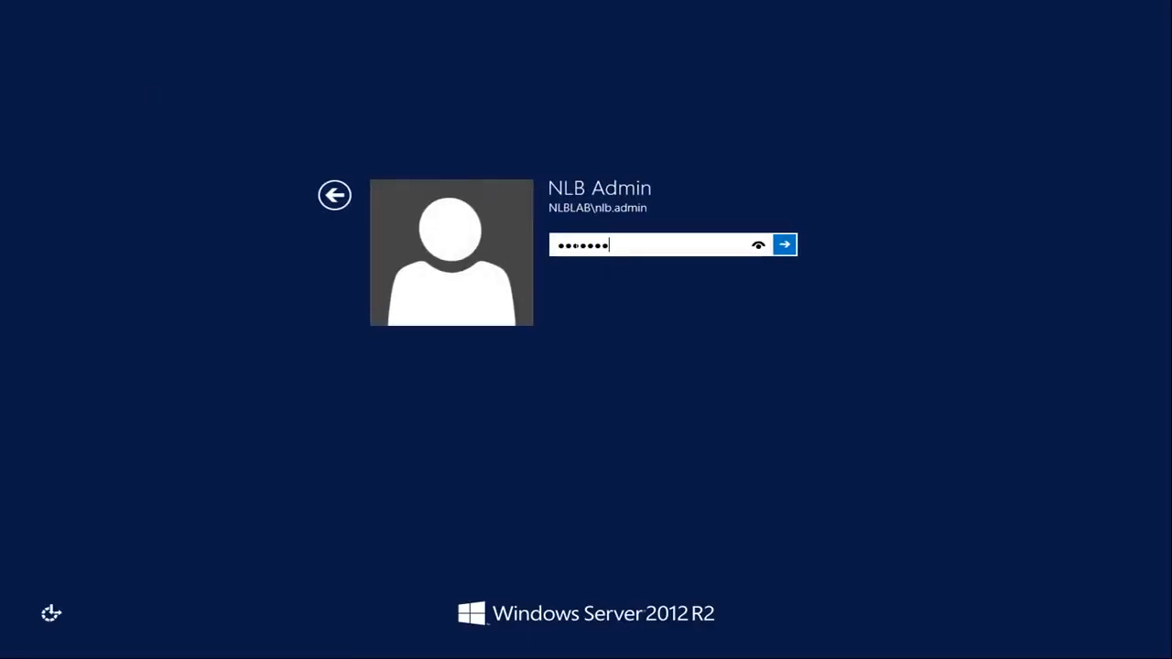
key(Return)
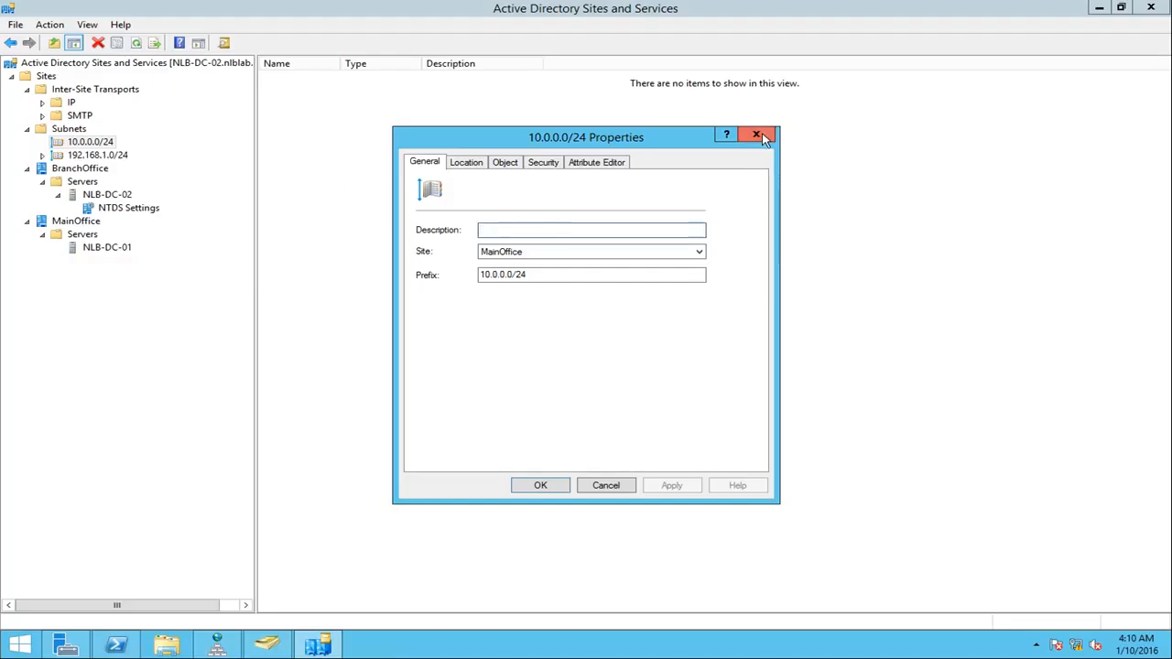
Step: Switch to Active Directory Users and Computers on NLB-DC-02, check the Computers container, and refresh the Domain Controllers list
click(759, 132)
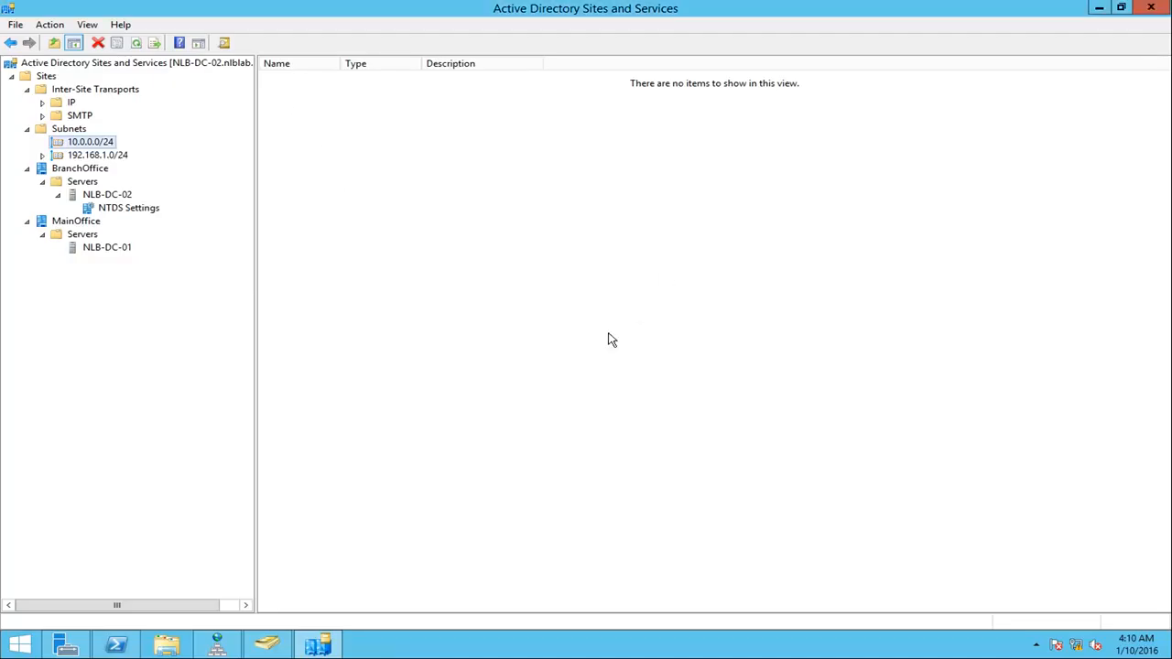
click(266, 644)
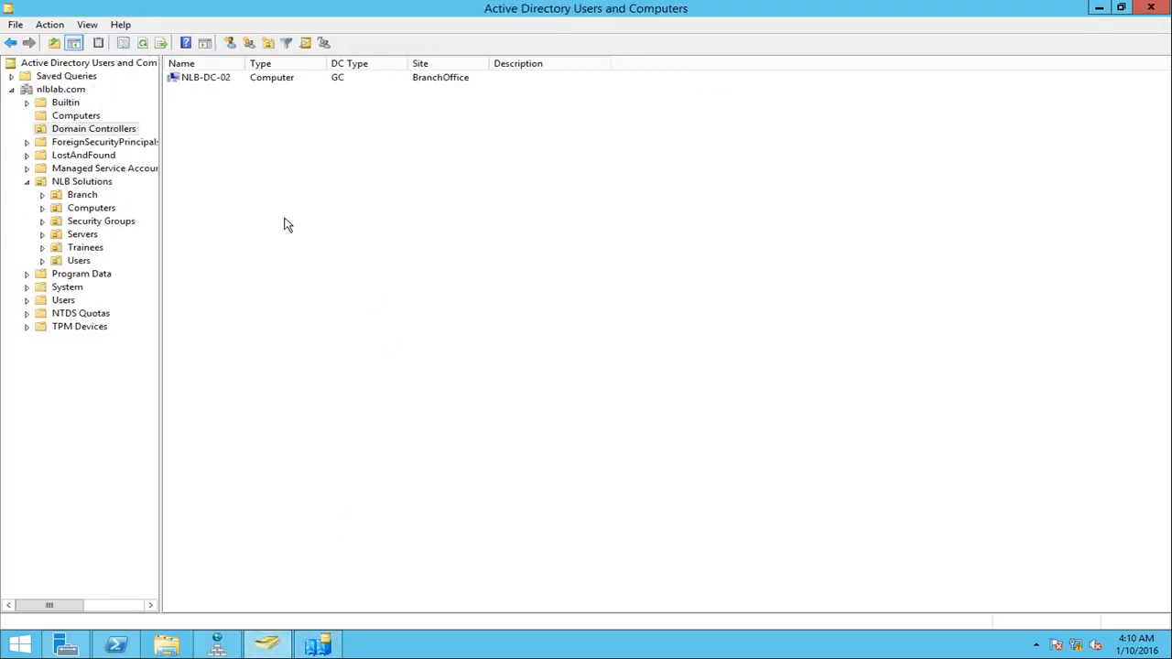
click(90, 119)
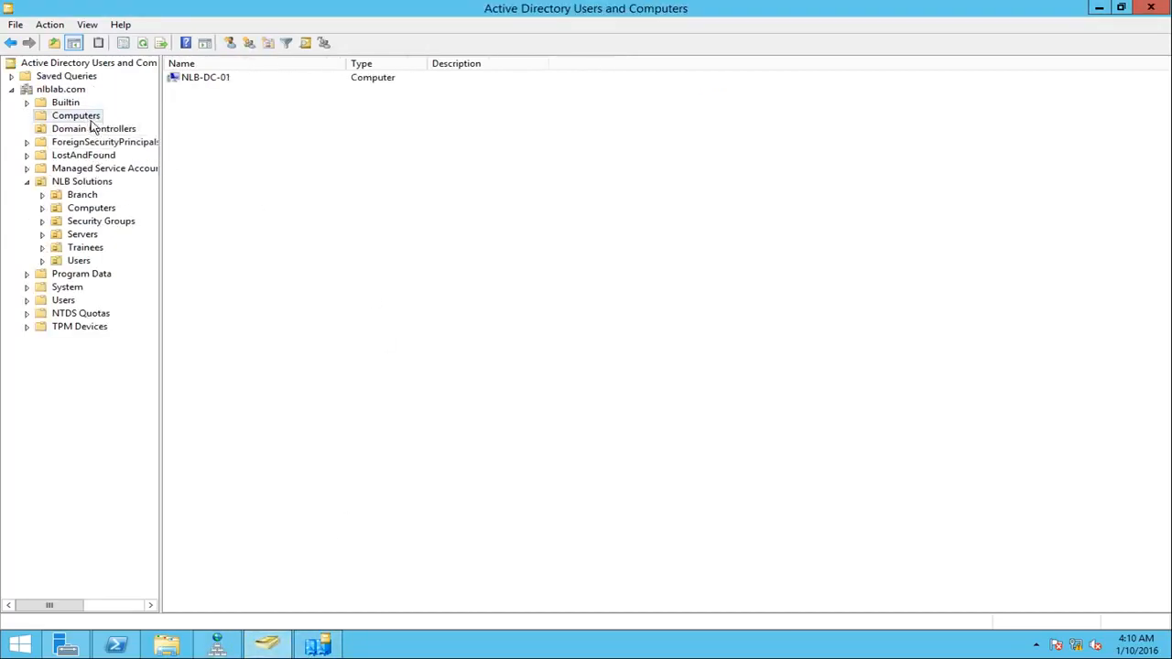
click(203, 78)
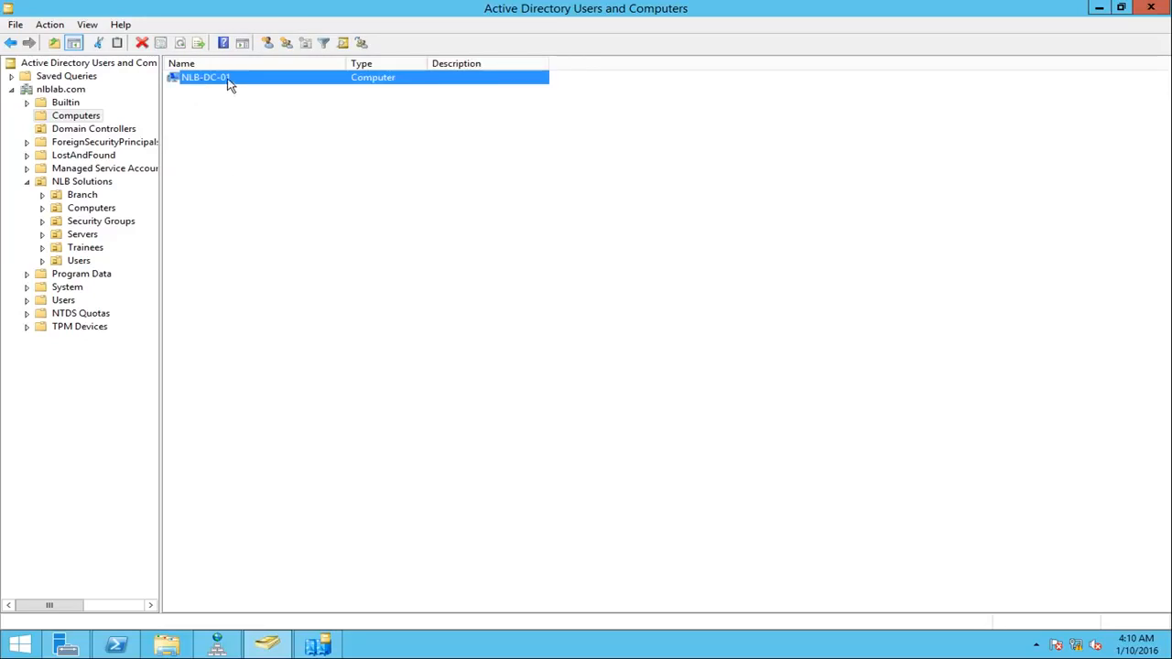
click(82, 129)
right_click(311, 182)
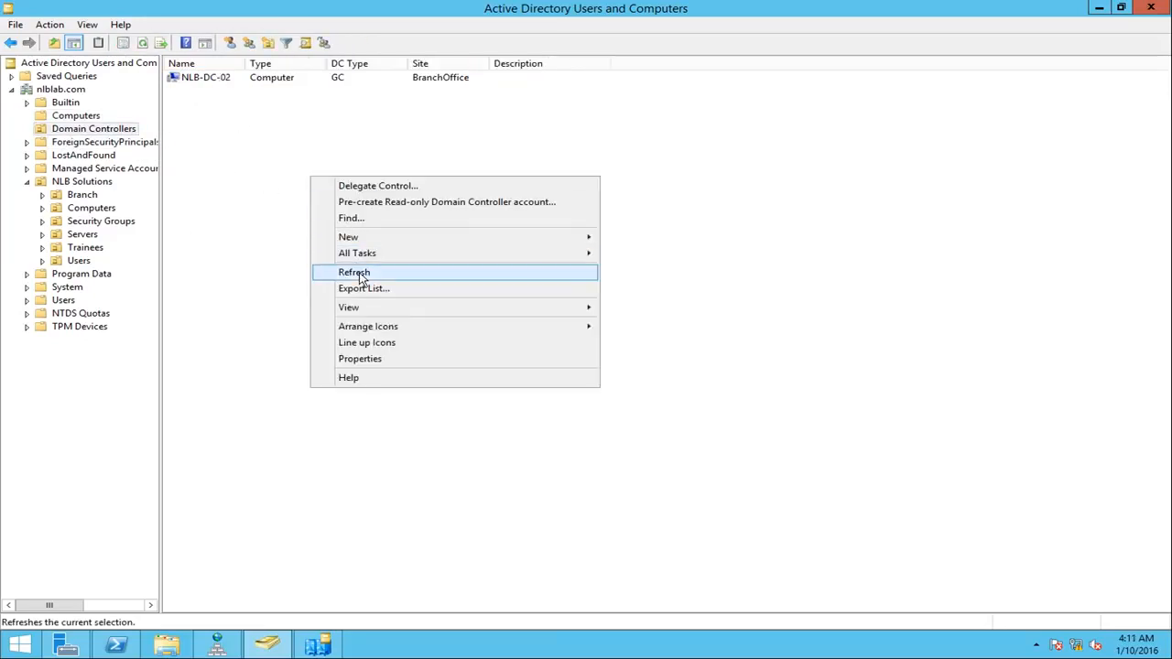
click(362, 274)
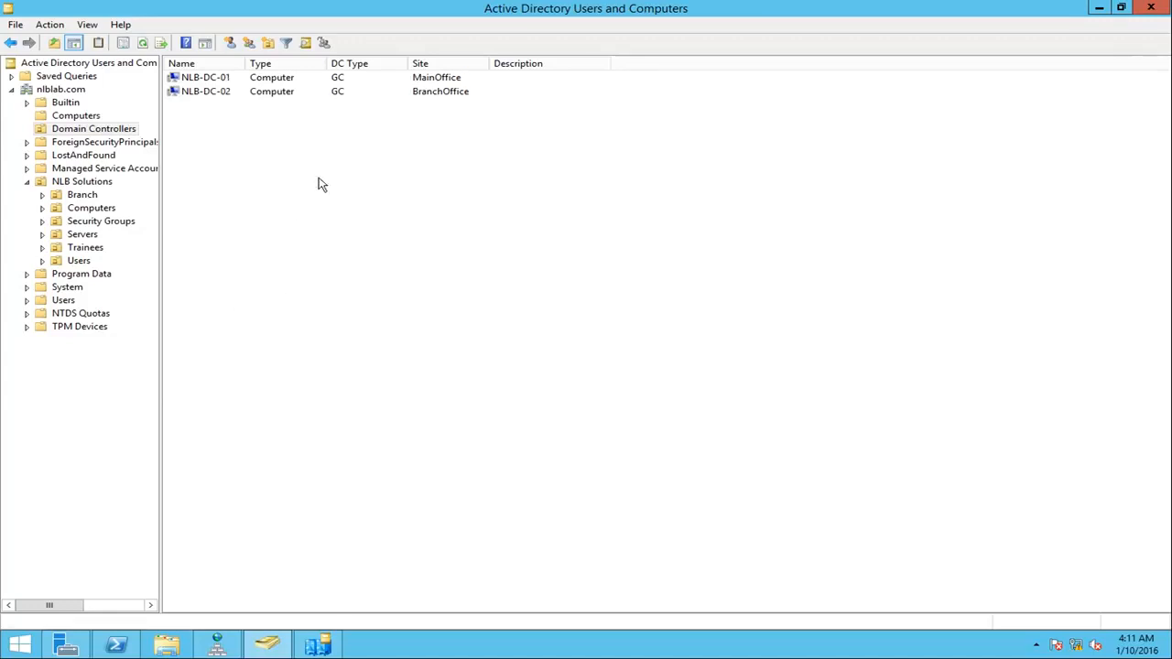
Step: Review the general properties of NLB-DC-01 in the Domain Controllers list and close them
click(228, 82)
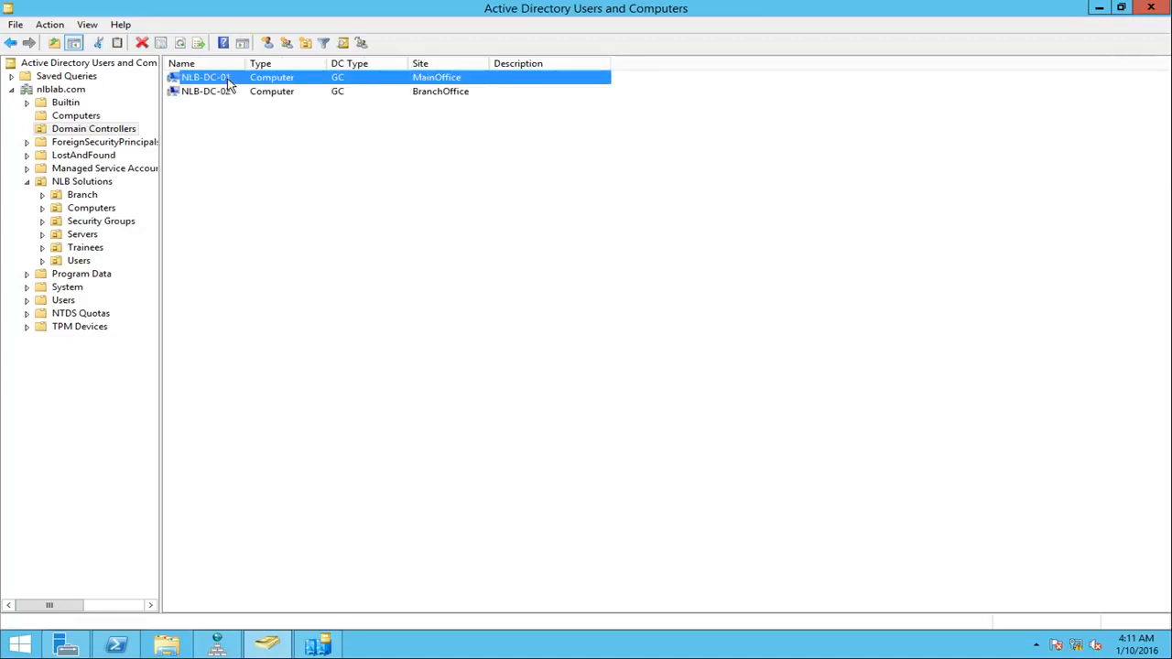
double_click(235, 86)
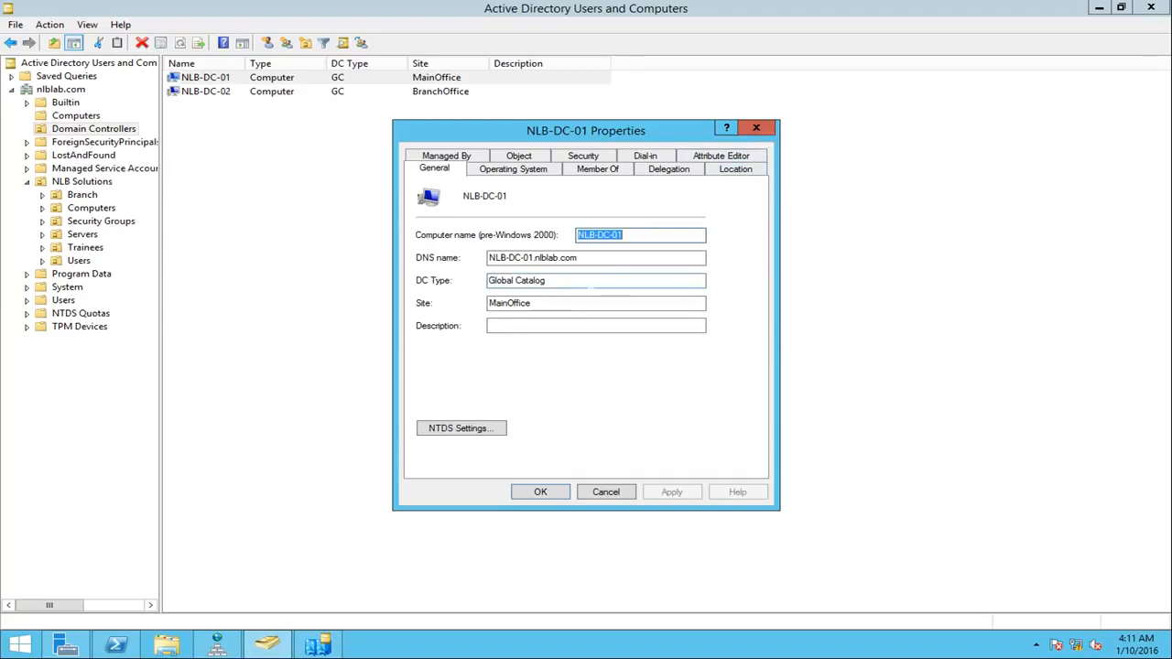
click(757, 127)
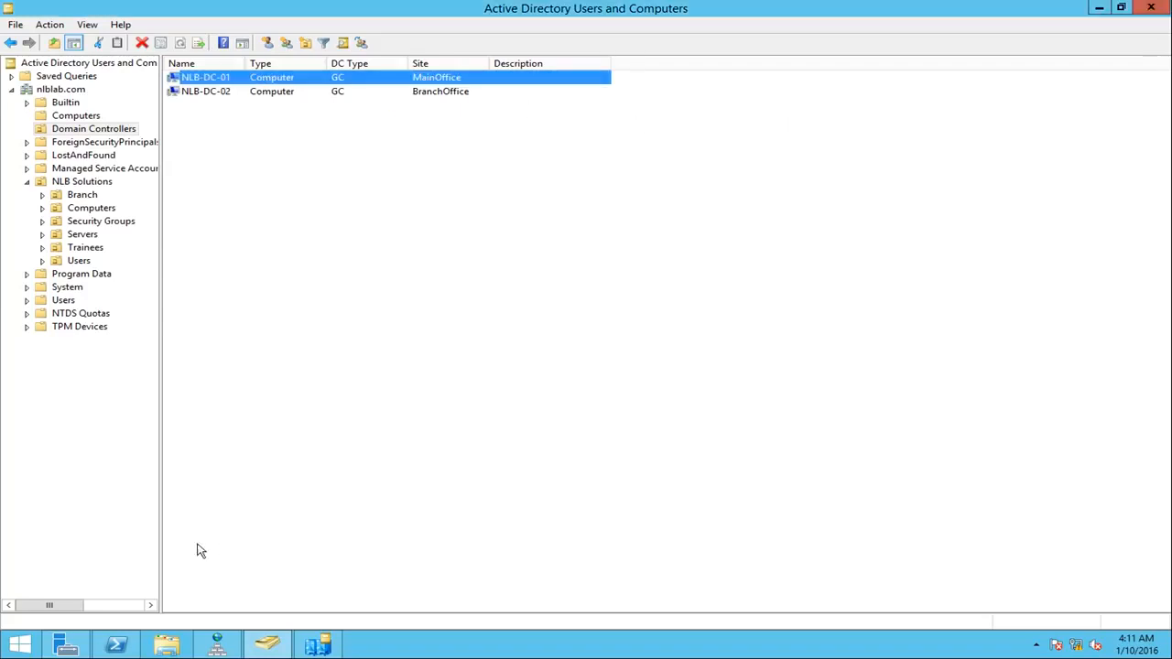
Step: Switch to Active Directory Sites and Services and refresh NLB-DC-02's NTDS Settings to check its replication connection
click(318, 646)
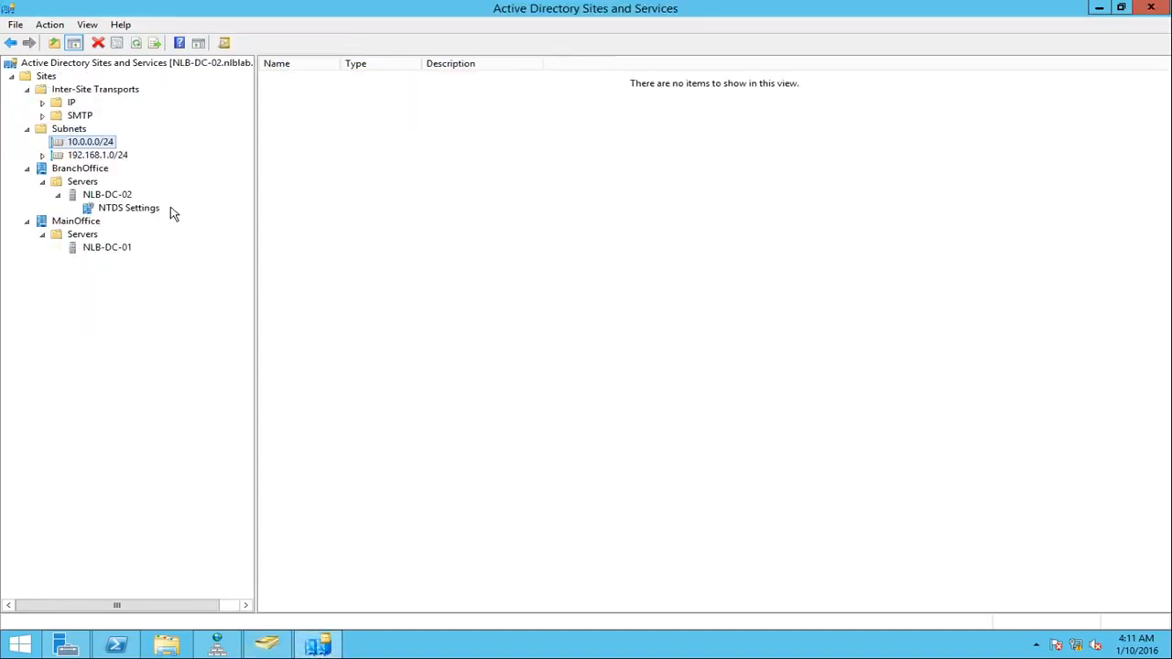
click(92, 253)
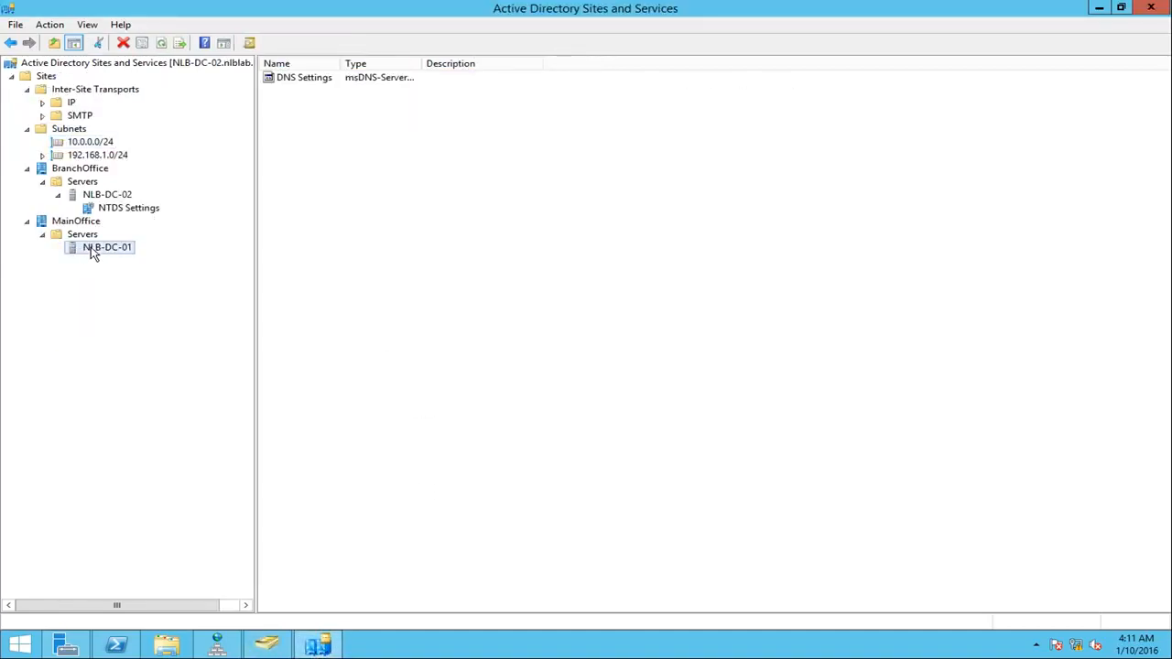
click(133, 211)
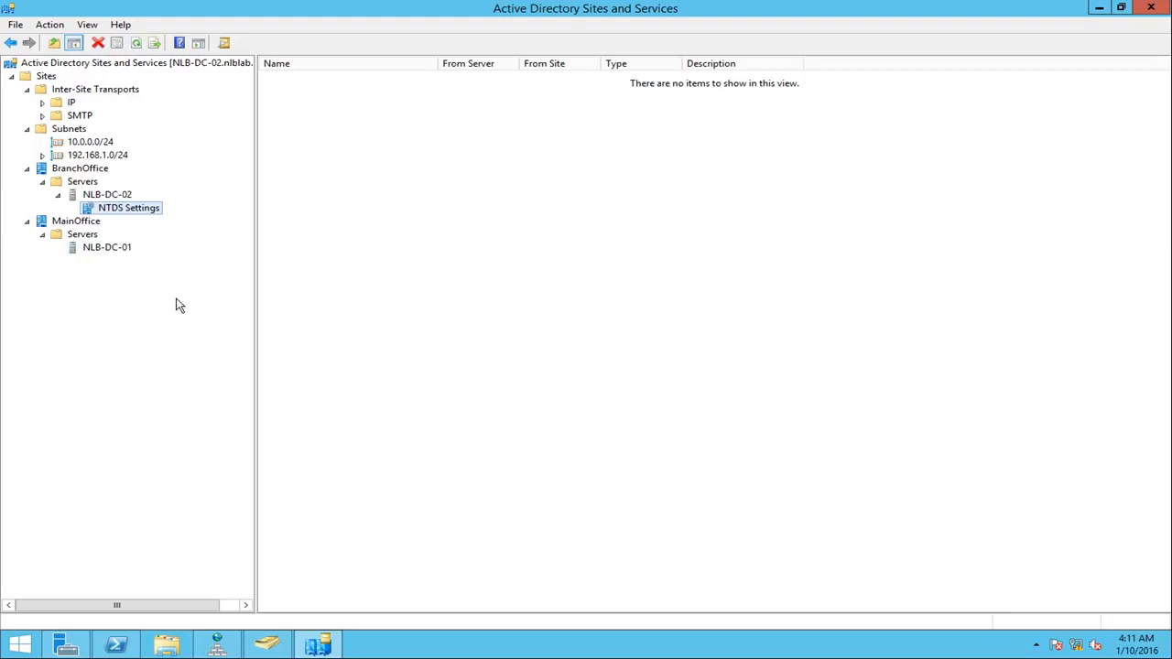
right_click(404, 405)
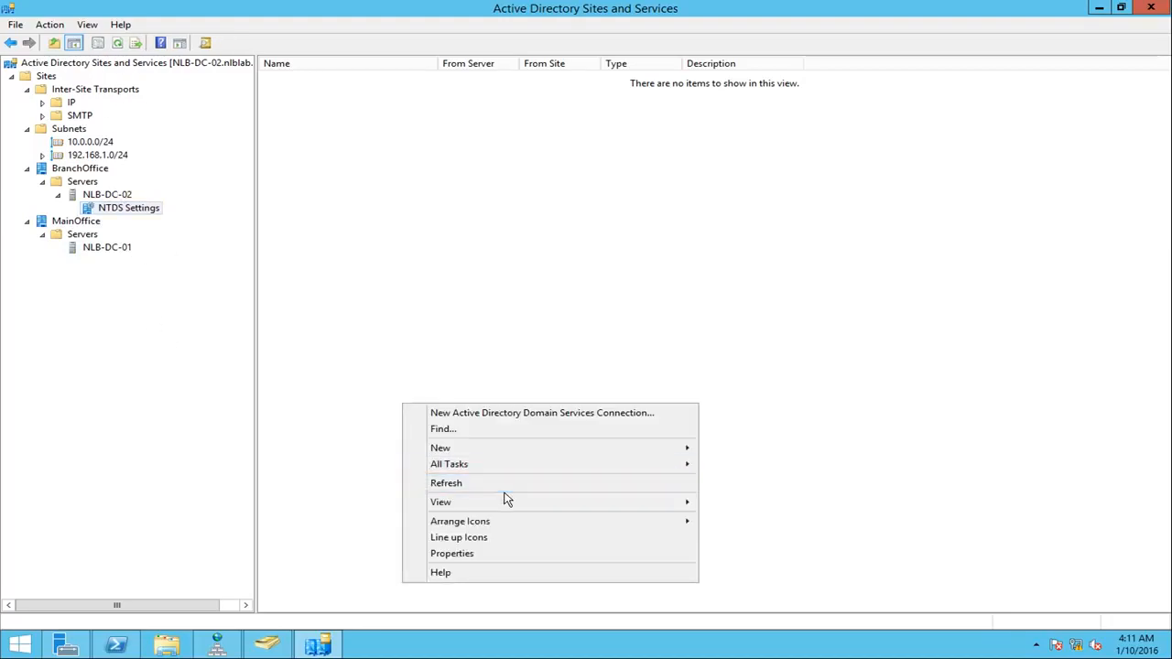
click(460, 485)
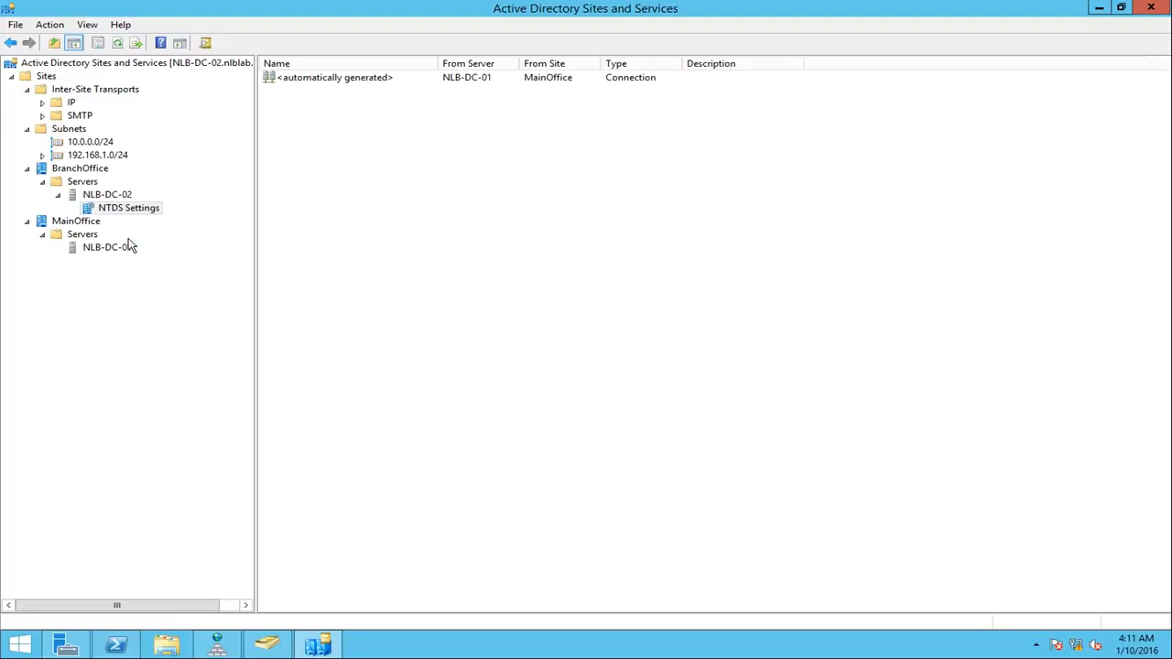
click(369, 81)
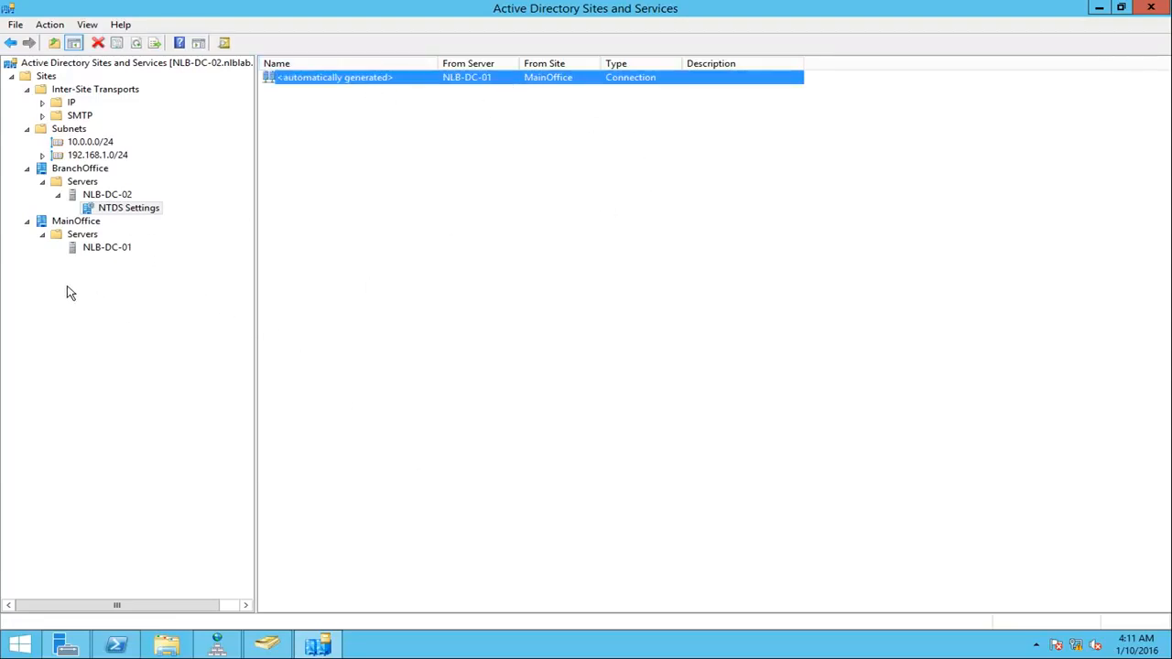
Step: Refresh NLB-DC-01 under MainOffice, then expand it and compare its NTDS Settings connections with those of NLB-DC-02
click(95, 247)
right_click(475, 241)
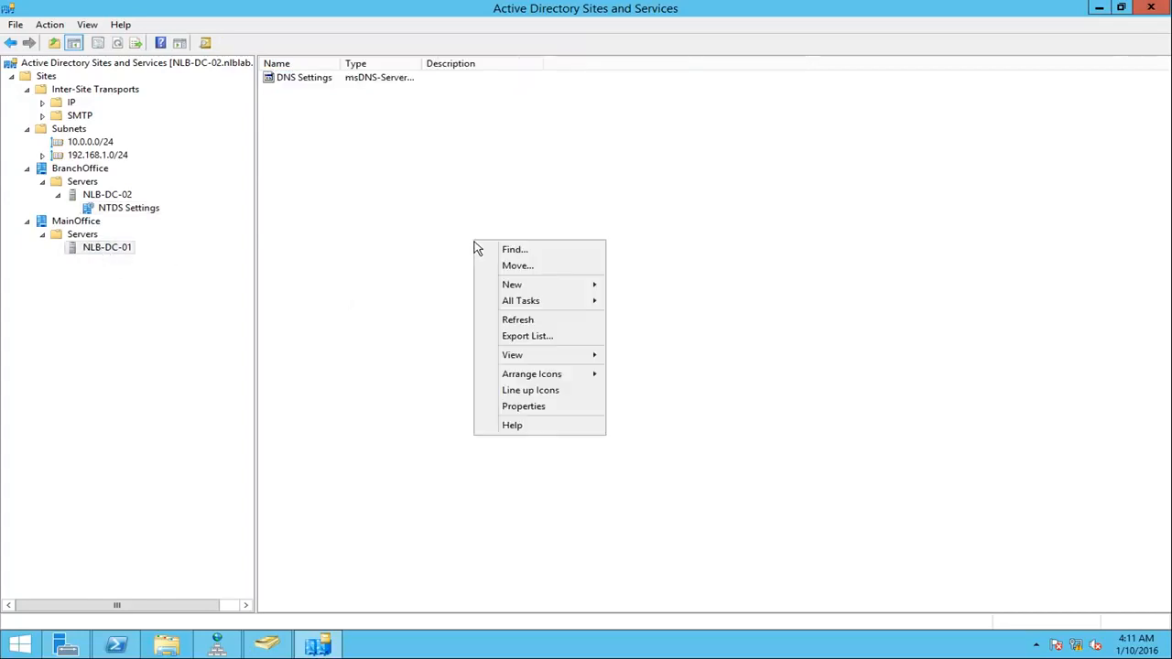
click(513, 319)
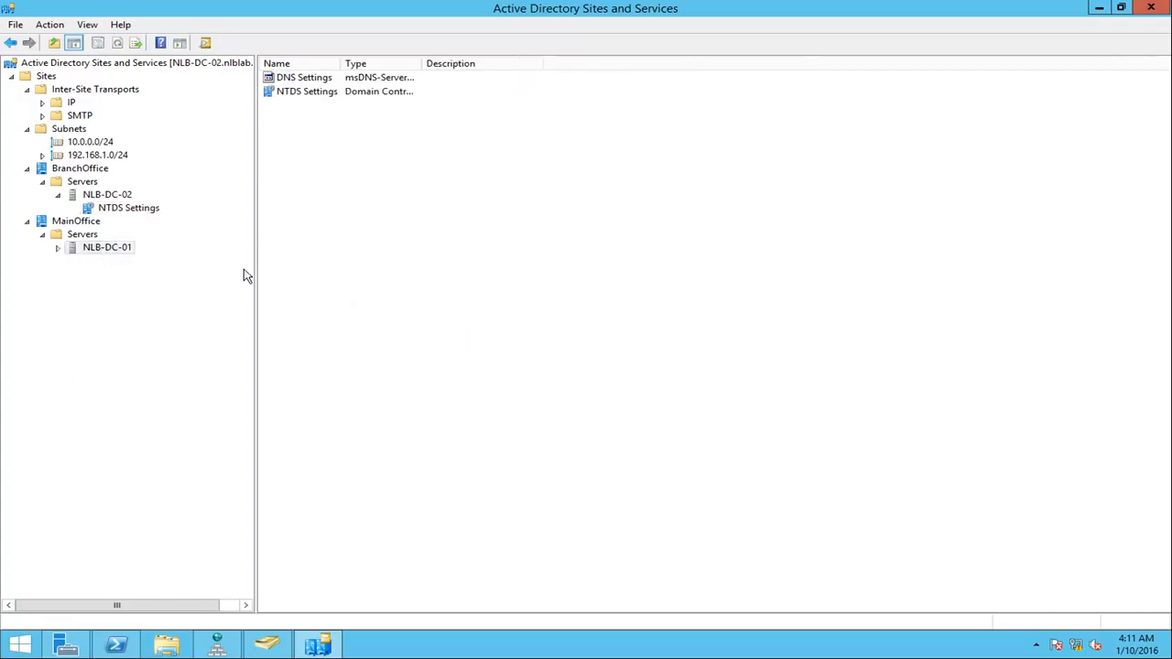
click(59, 248)
click(123, 261)
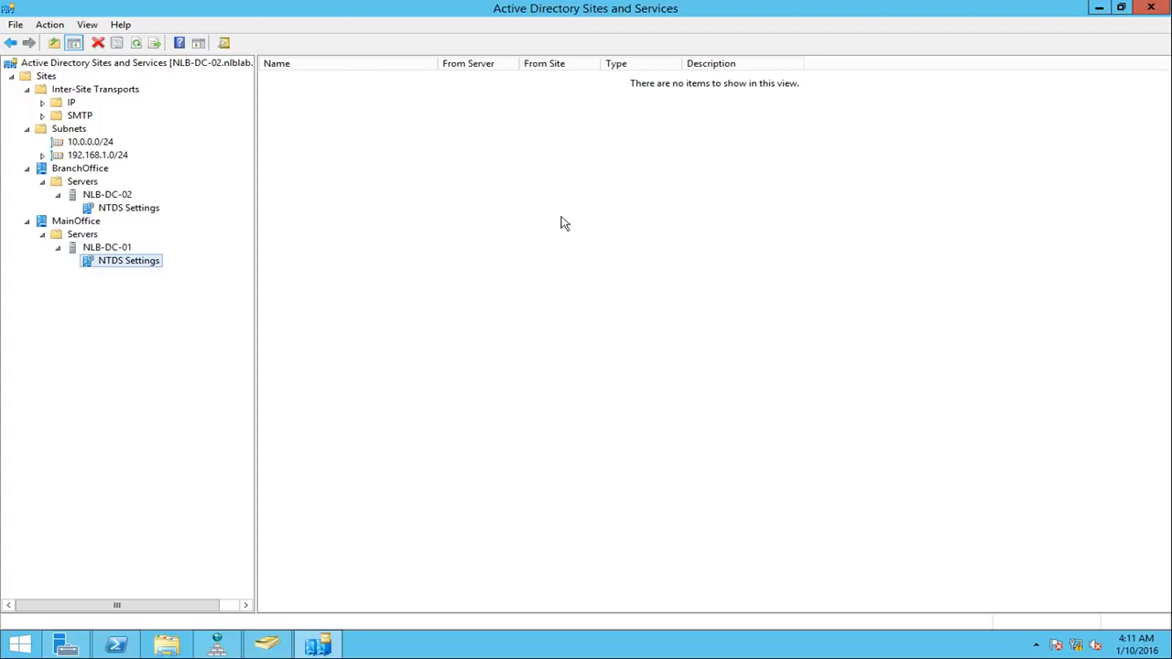
right_click(493, 174)
click(560, 283)
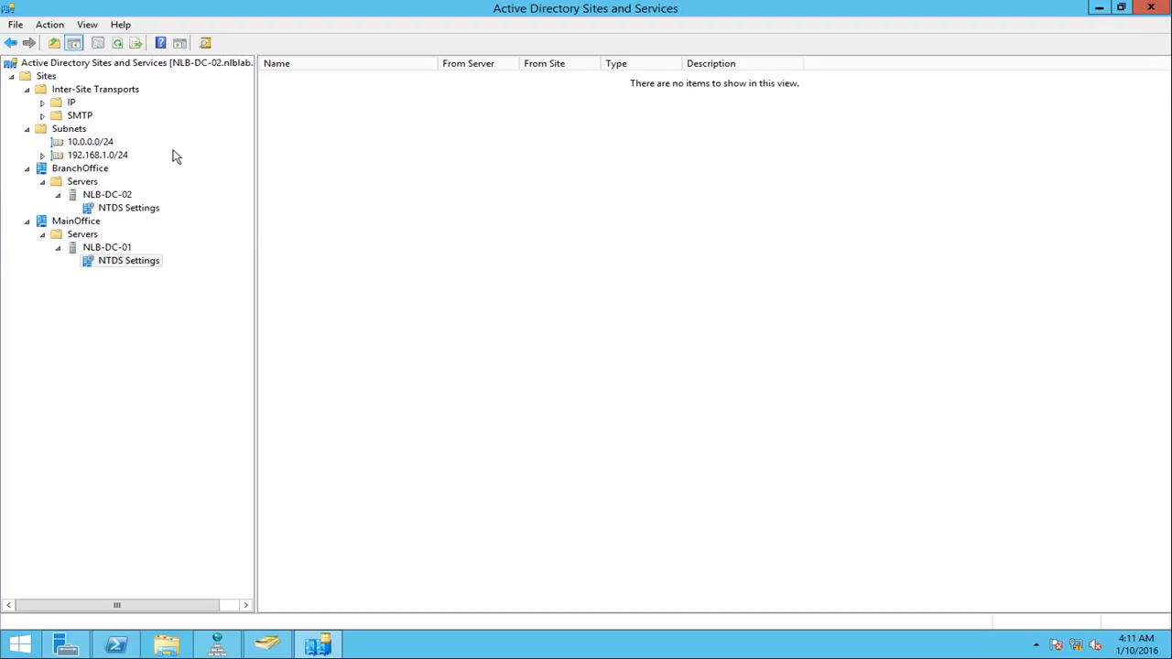
click(138, 210)
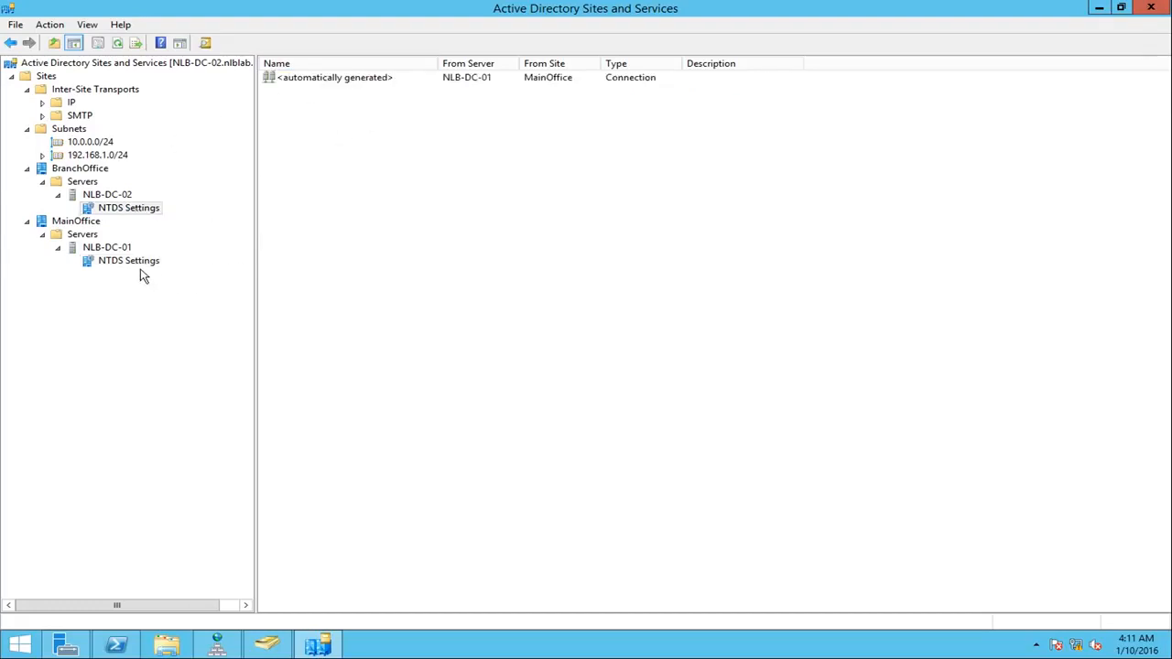
click(132, 263)
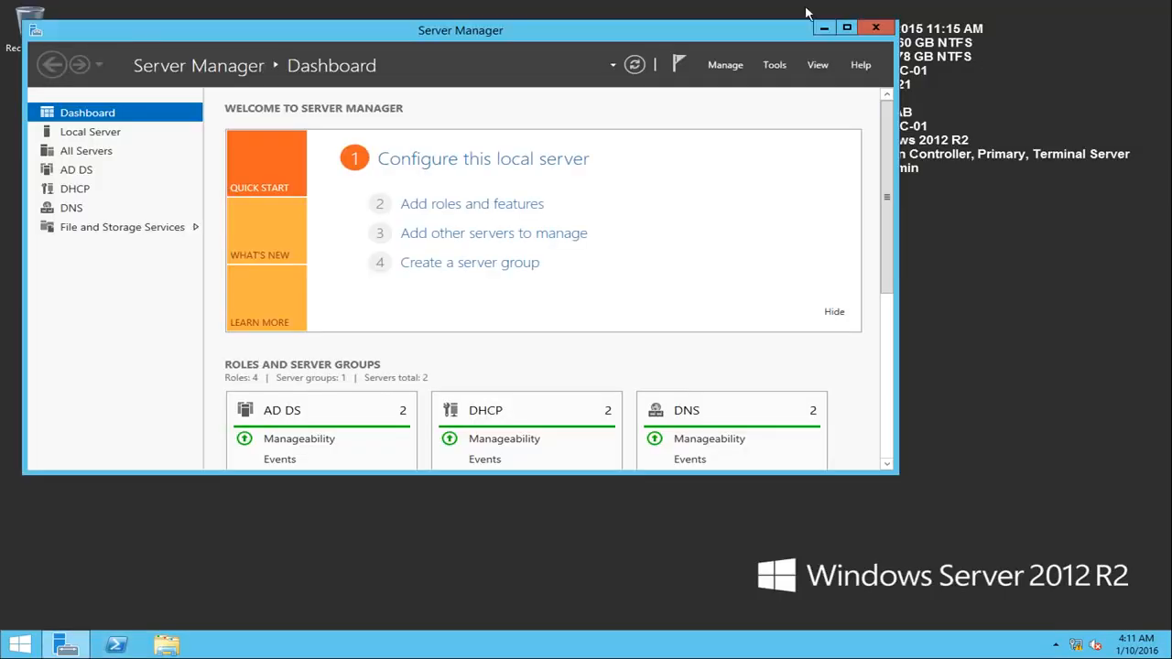
Step: Switch to NLB-DC-01, start Windows PowerShell as administrator, and run repadmin /showrepl to check replication
click(824, 28)
right_click(112, 648)
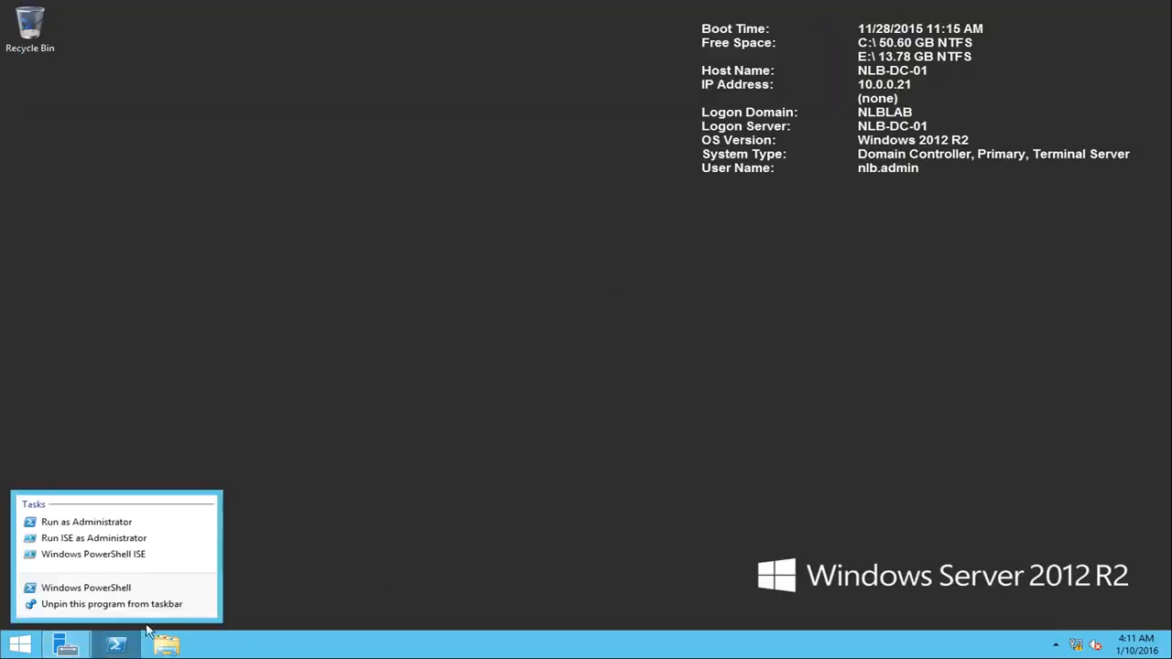
click(101, 522)
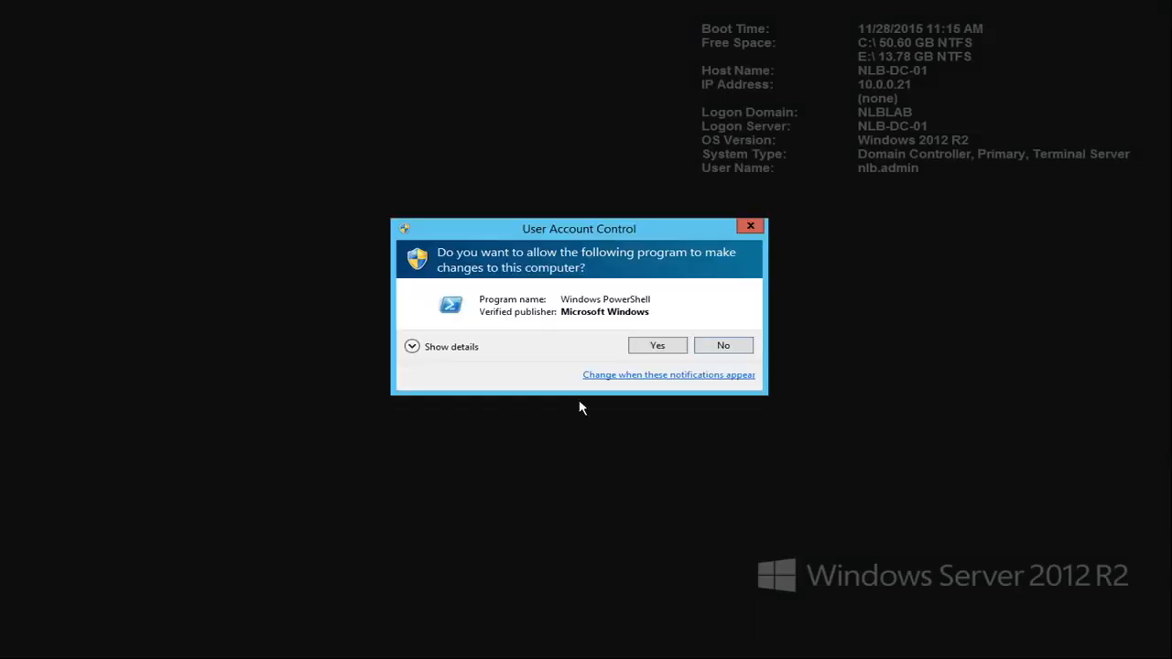
click(657, 344)
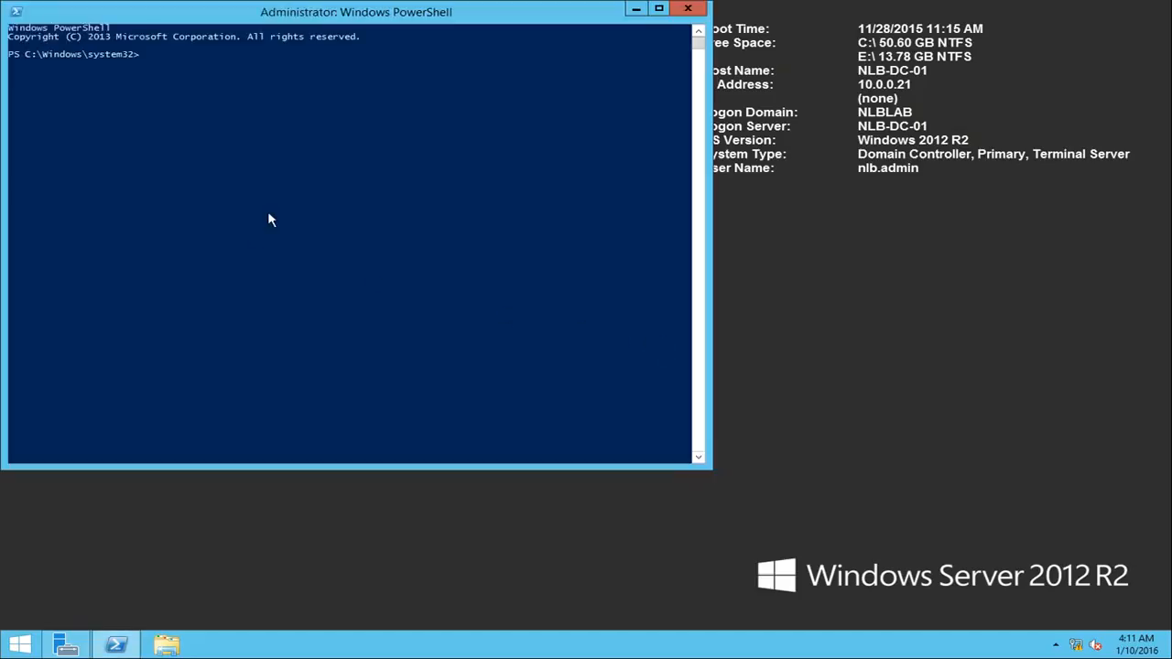
text(repadmin ./showrepl)
key(Return)
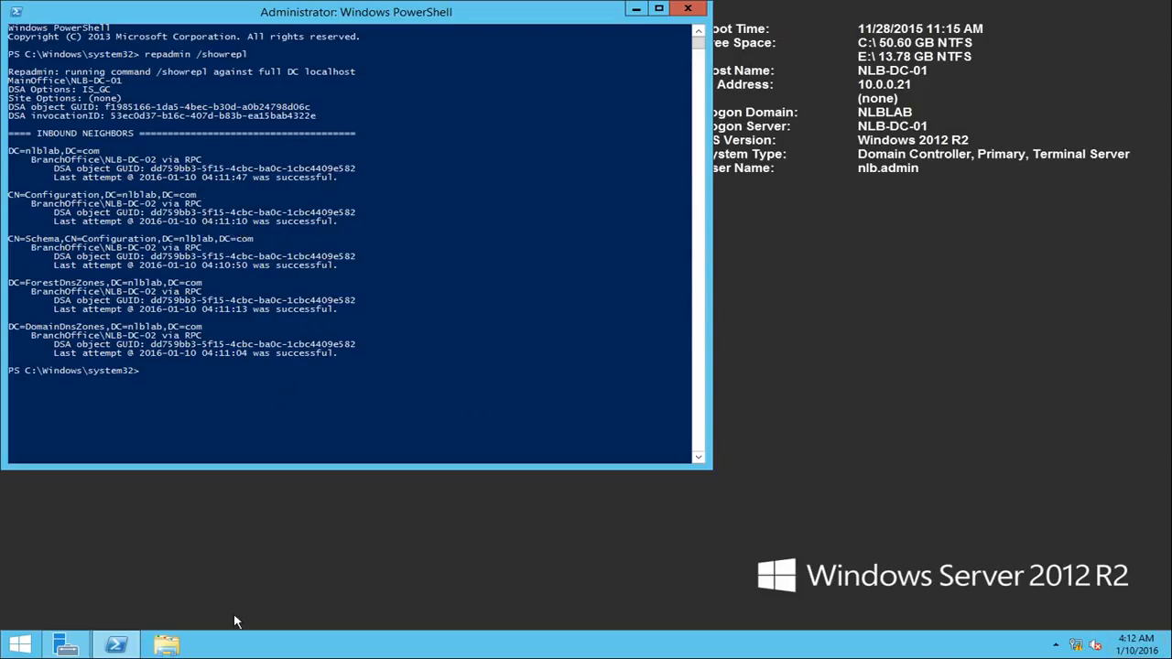
Step: Open DNS Manager on NLB-DC-01, examine the records in the nlblab.com forward lookup zone, and close it
click(66, 645)
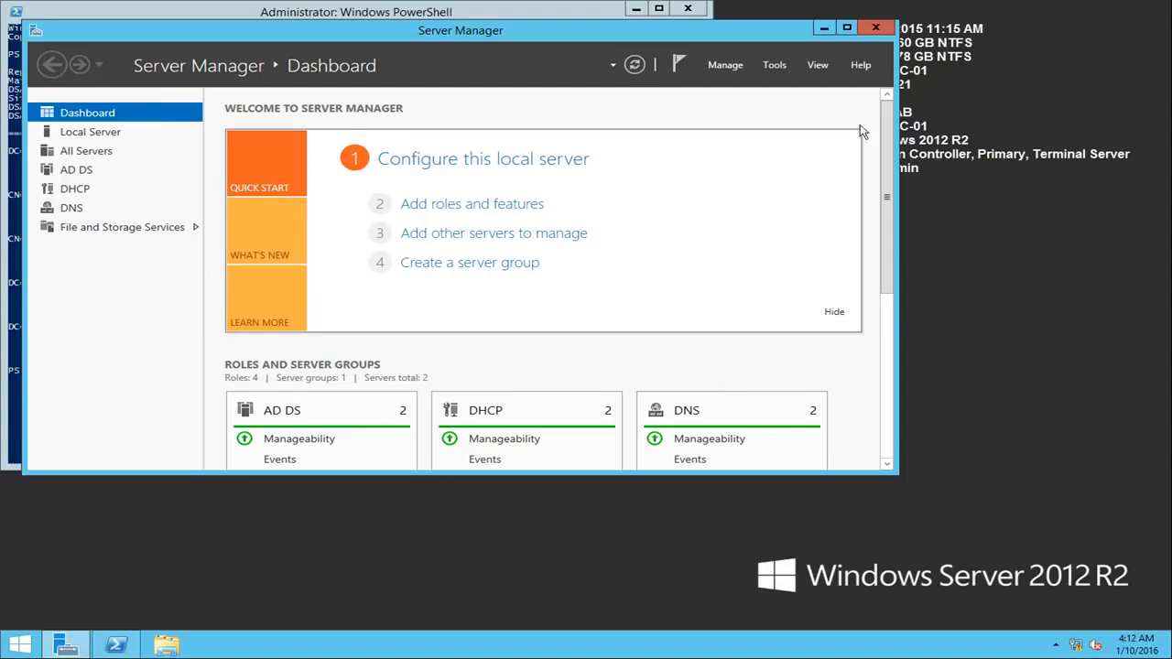
click(775, 65)
click(817, 260)
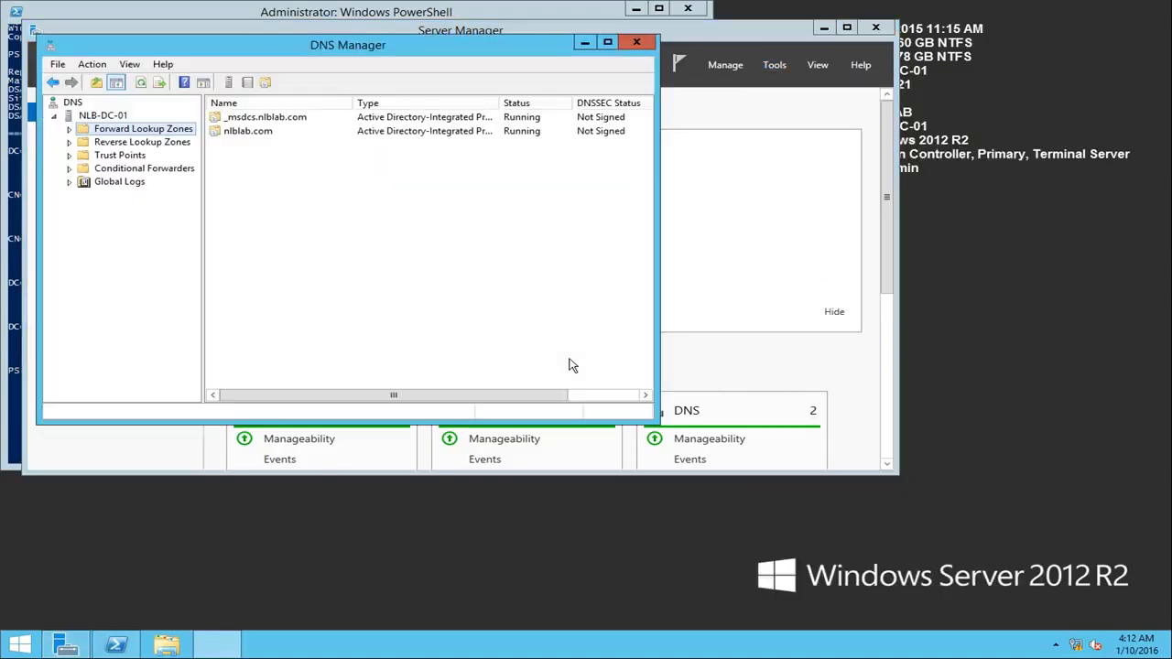
click(68, 129)
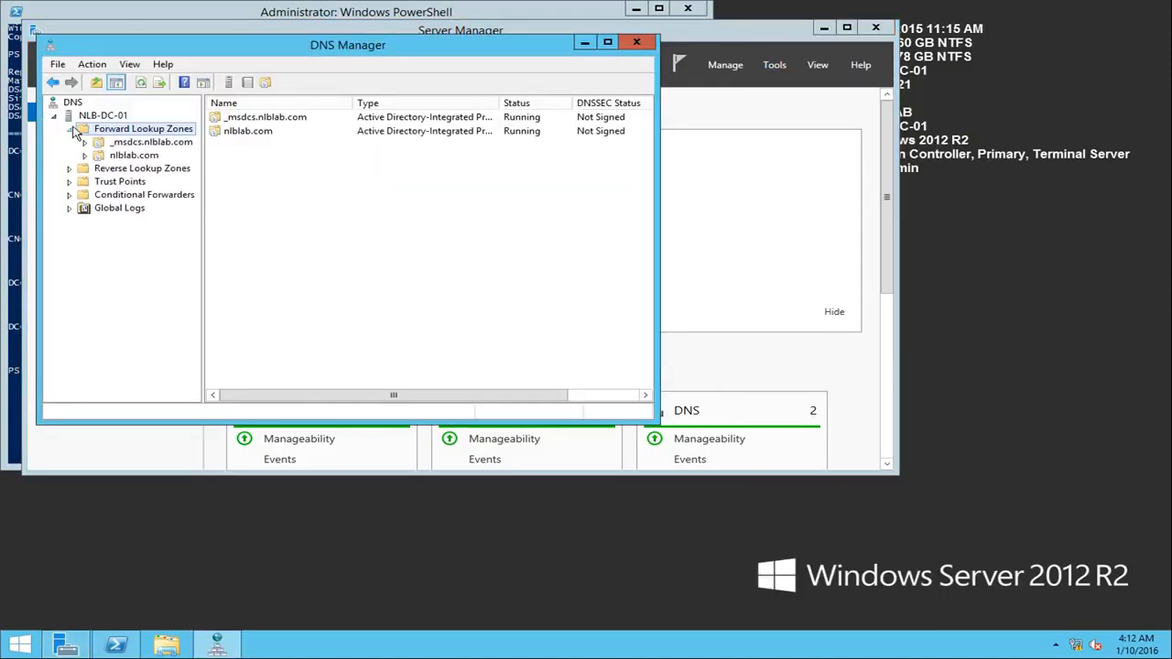
click(156, 156)
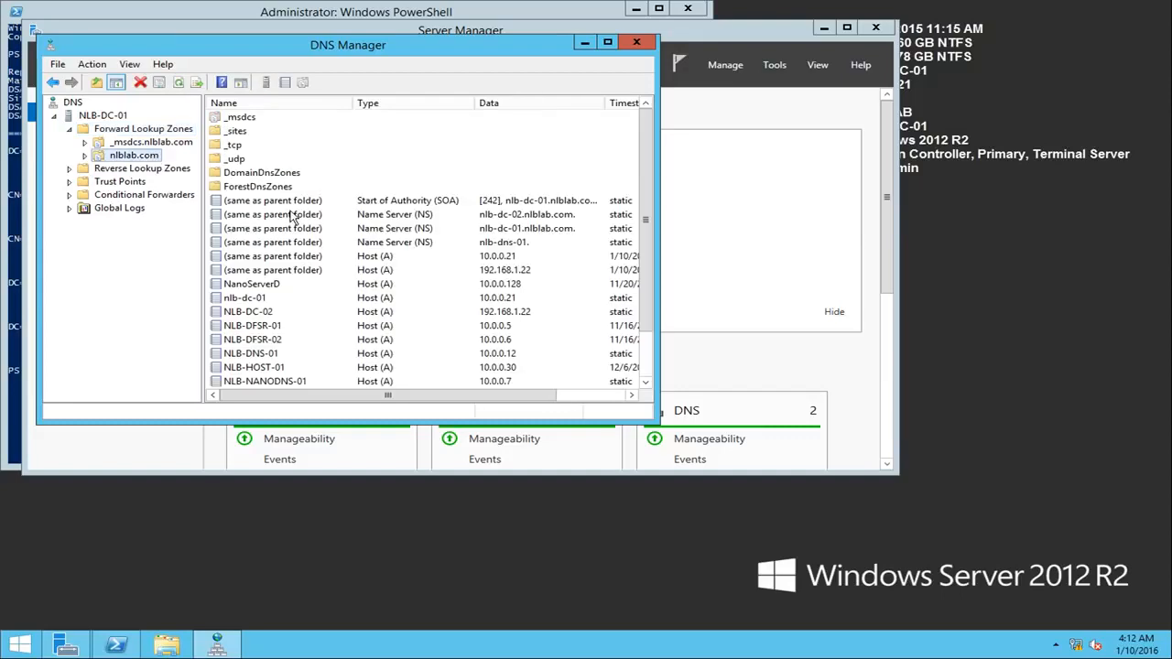
click(469, 272)
scroll(549, 296, down, 2)
scroll(550, 296, up, 2)
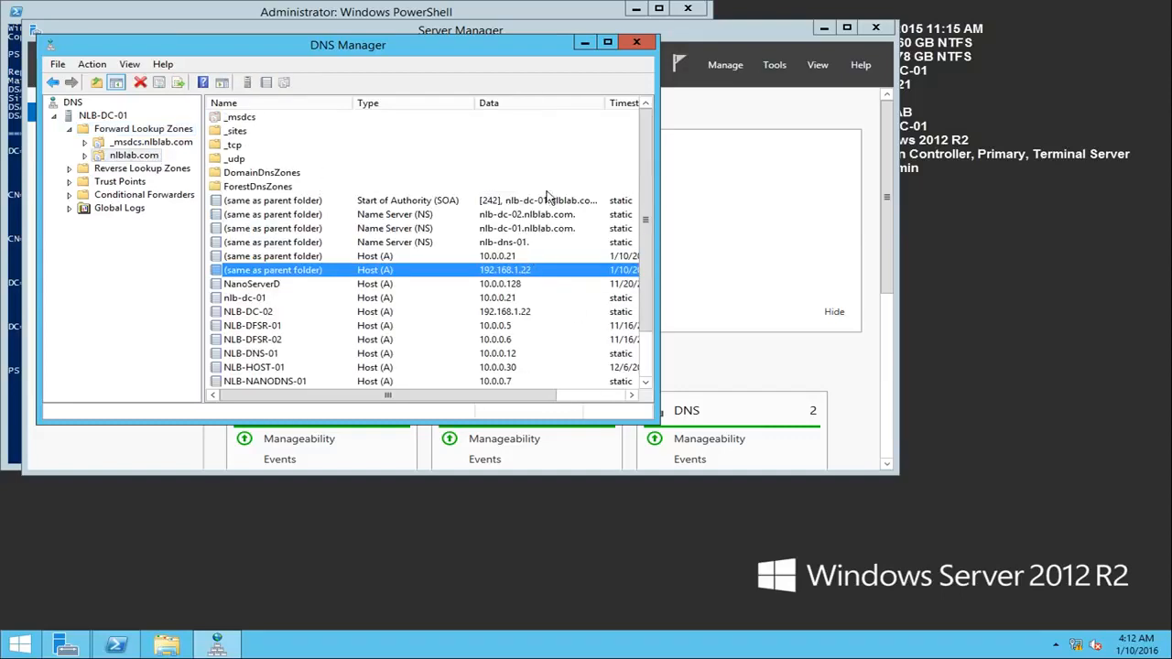
click(636, 44)
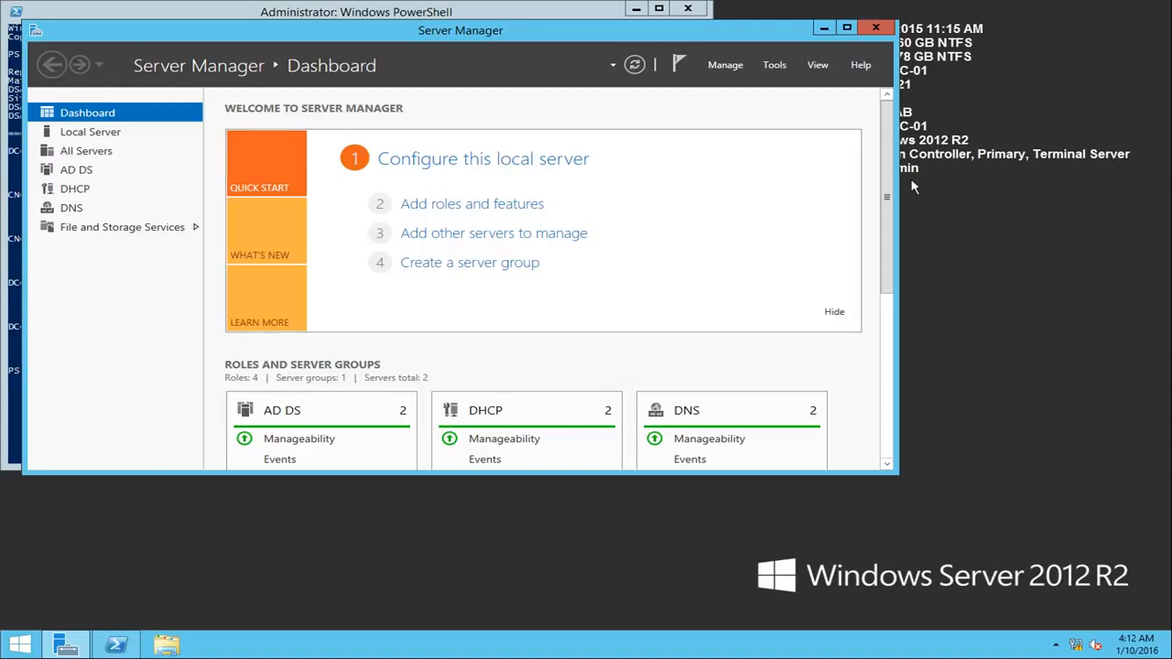
Step: Open Active Directory Sites and Services on NLB-DC-01 and expand the BranchOffice site down to NLB-DC-02's NTDS Settings
click(774, 66)
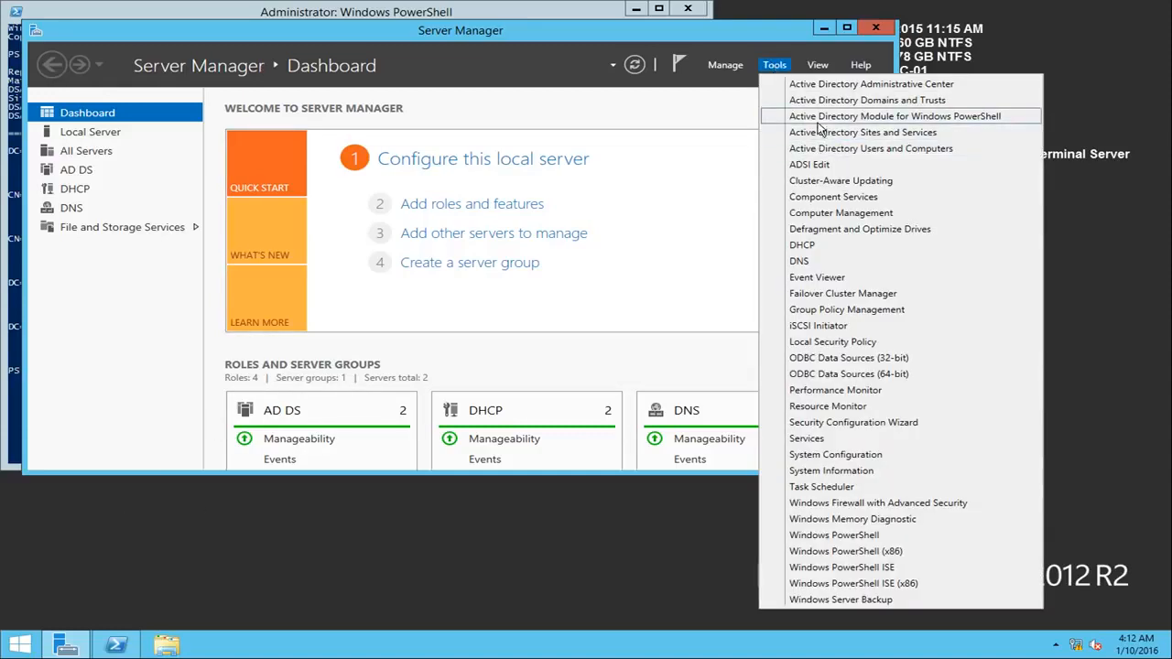
click(833, 128)
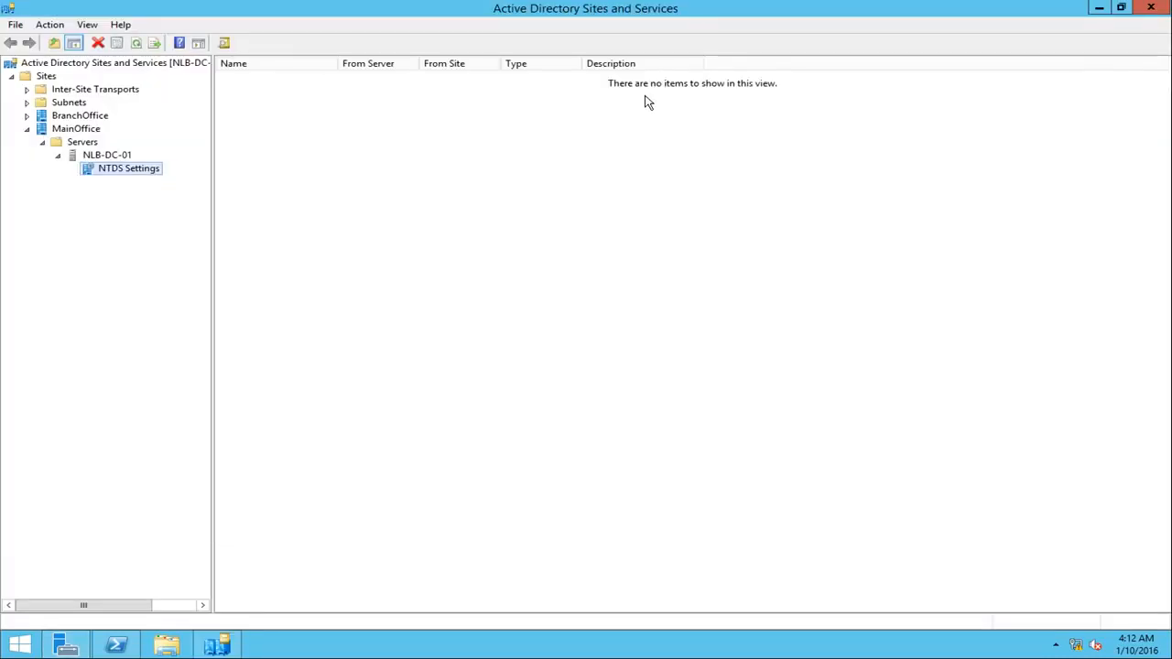
click(26, 116)
click(55, 129)
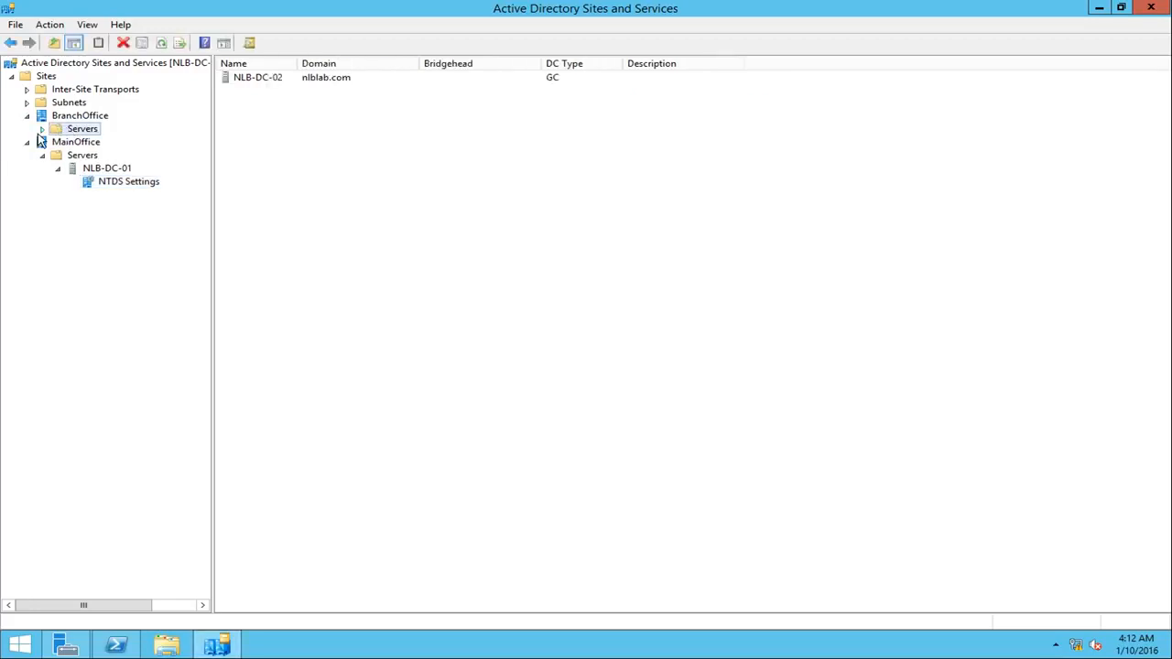
click(41, 129)
click(101, 143)
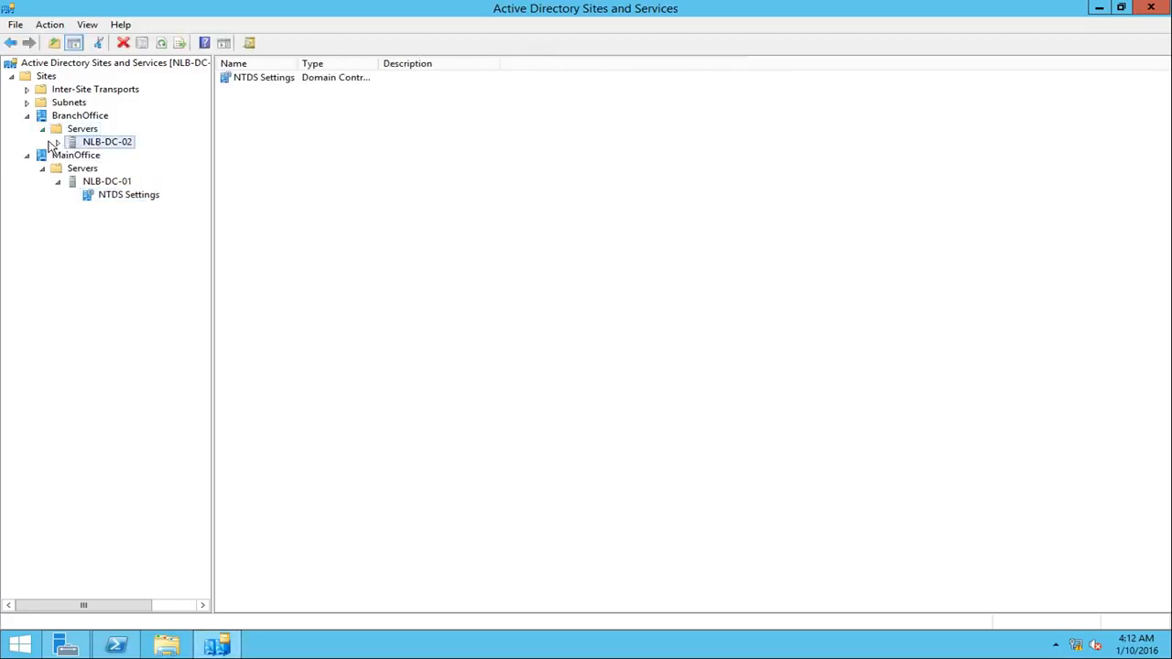
click(58, 142)
click(119, 156)
Step: Refresh the NTDS Settings of NLB-DC-01 under MainOffice to check for a replication connection
click(137, 208)
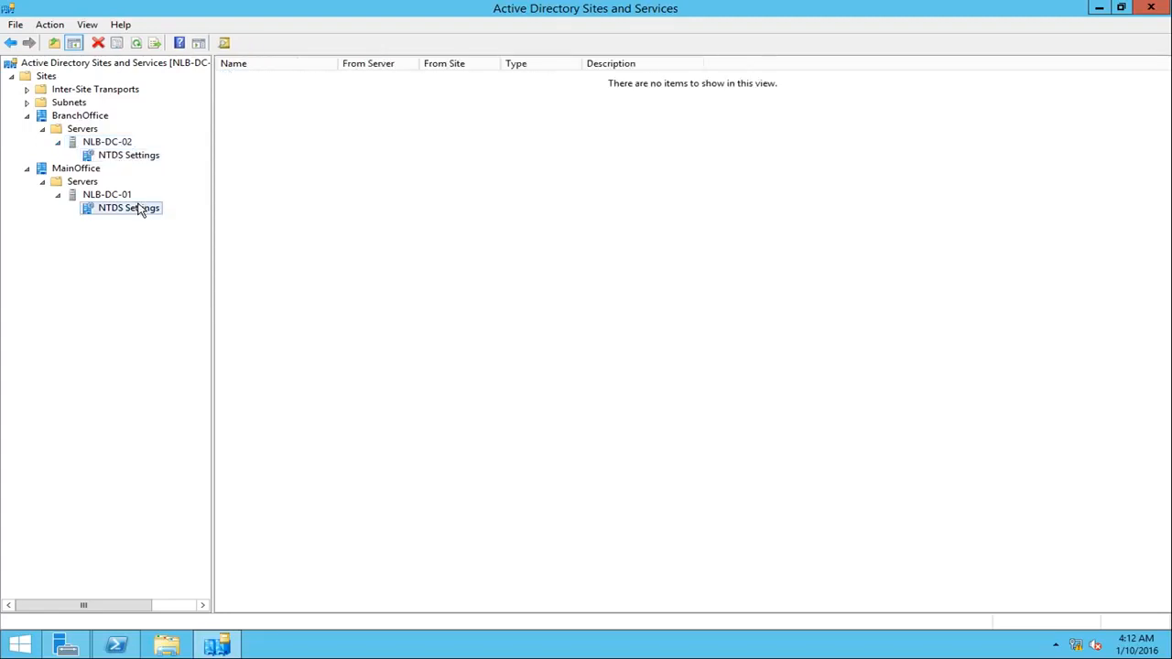
right_click(510, 191)
click(565, 267)
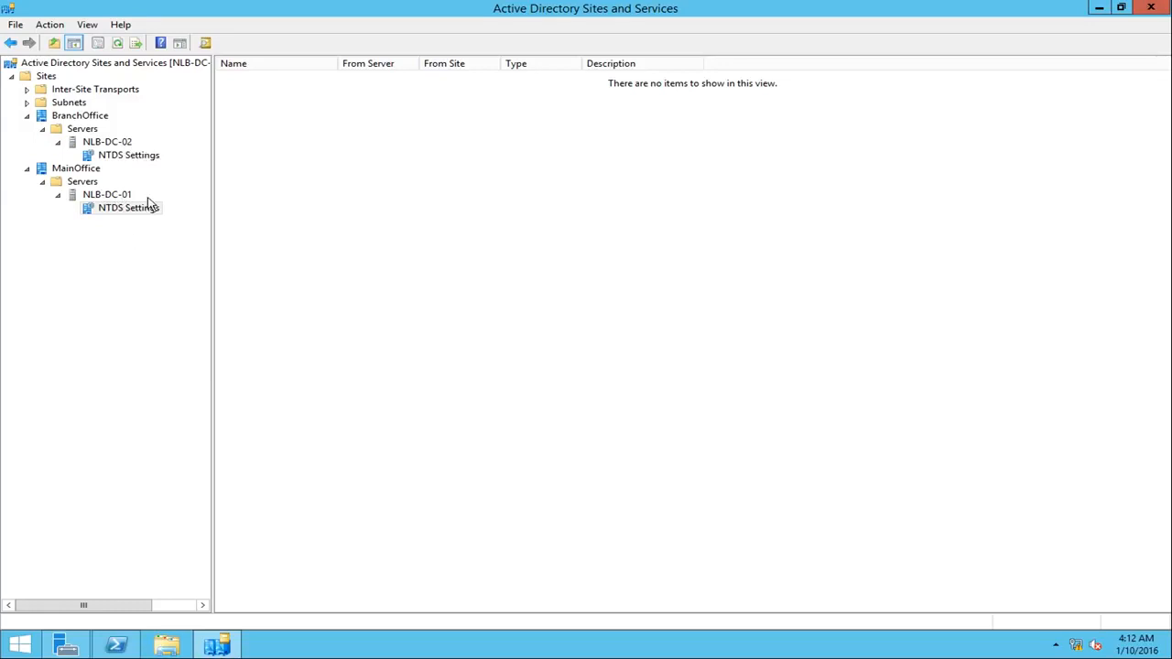
Step: Widen the connection list's Name column and compare the NTDS Settings connections of NLB-DC-02 and NLB-DC-01
click(130, 158)
drag(339, 63, 427, 60)
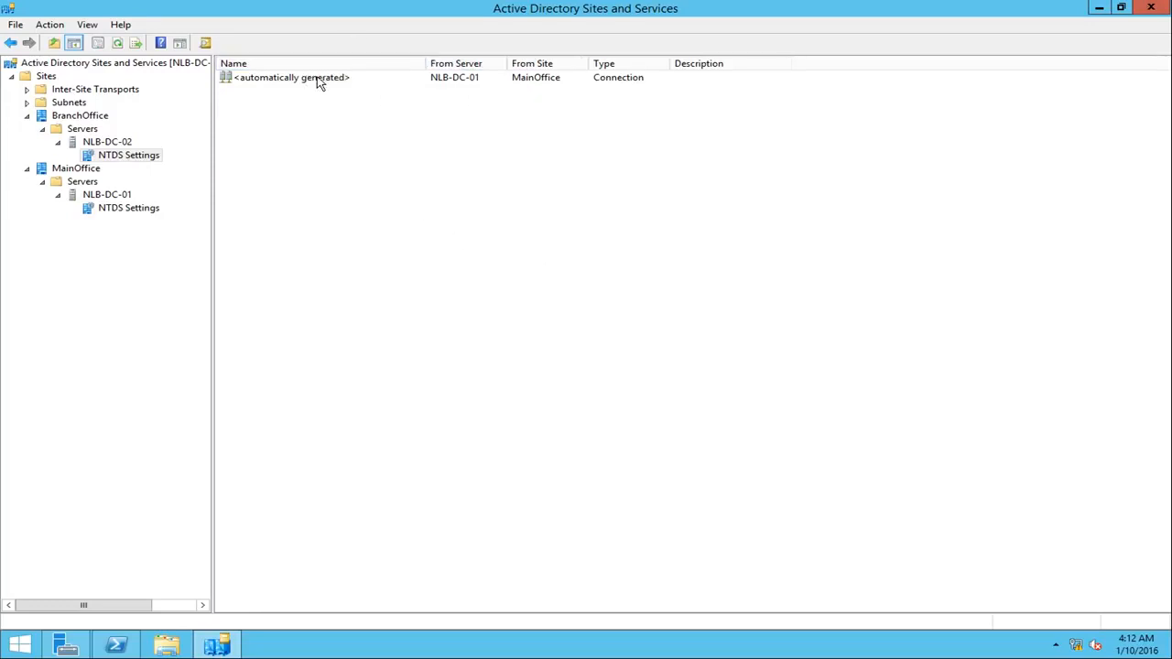
click(458, 78)
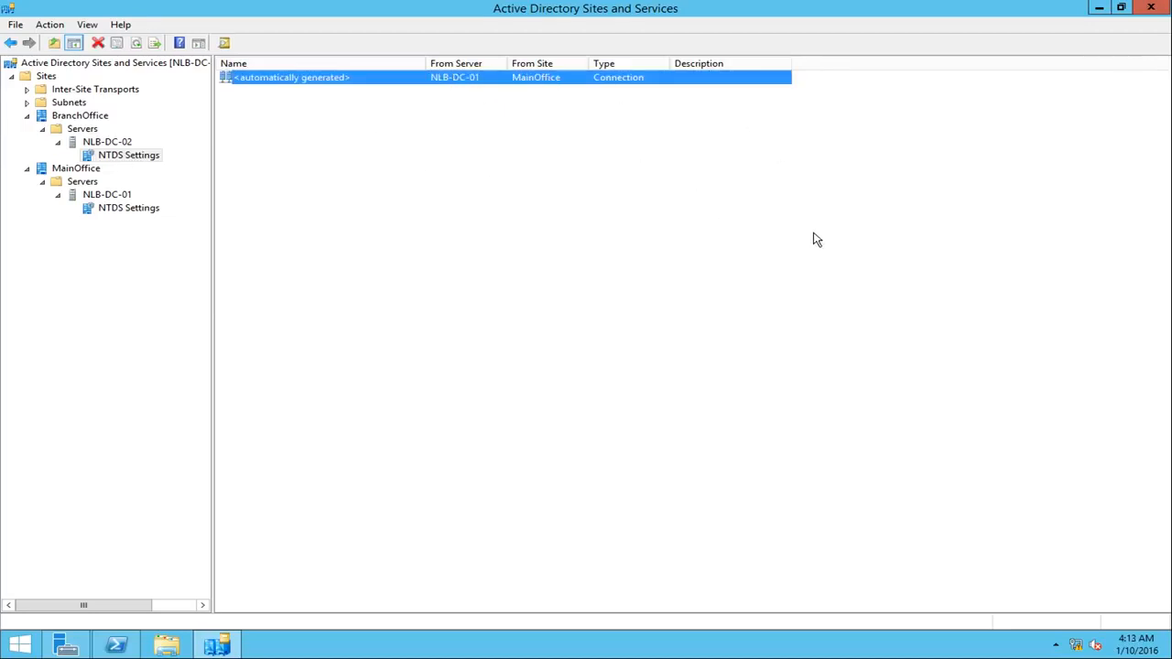
click(128, 210)
click(133, 155)
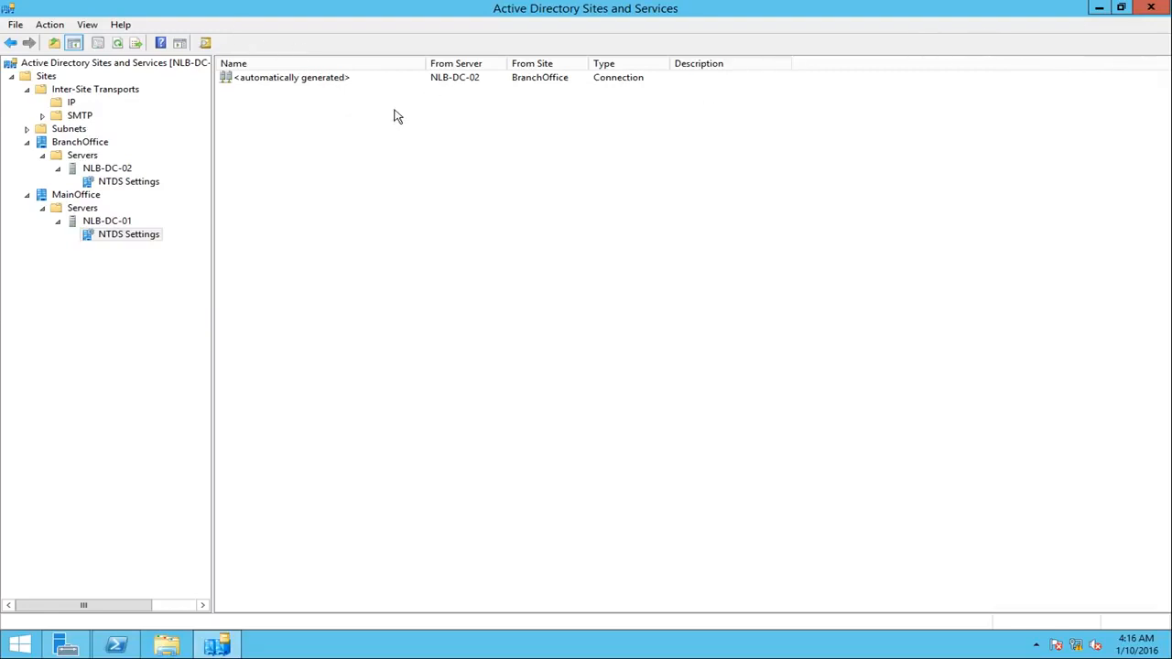
Step: Run Replicate Now on NLB-DC-01's automatically generated connection from NLB-DC-02 and acknowledge the notice
click(121, 224)
click(140, 235)
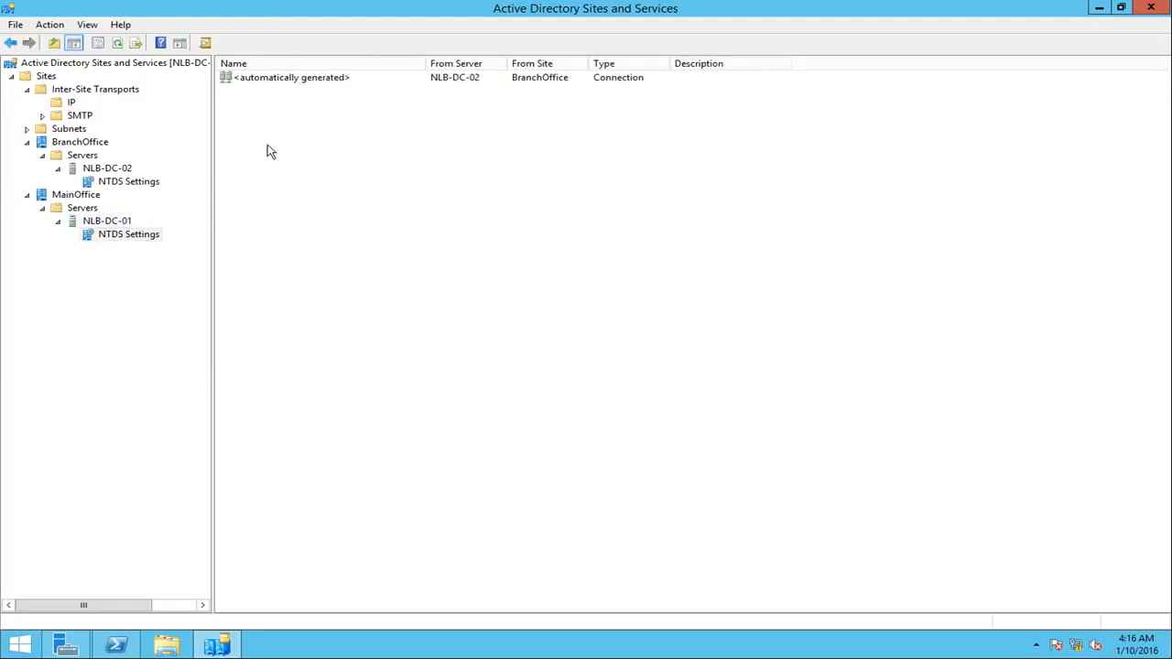
click(315, 81)
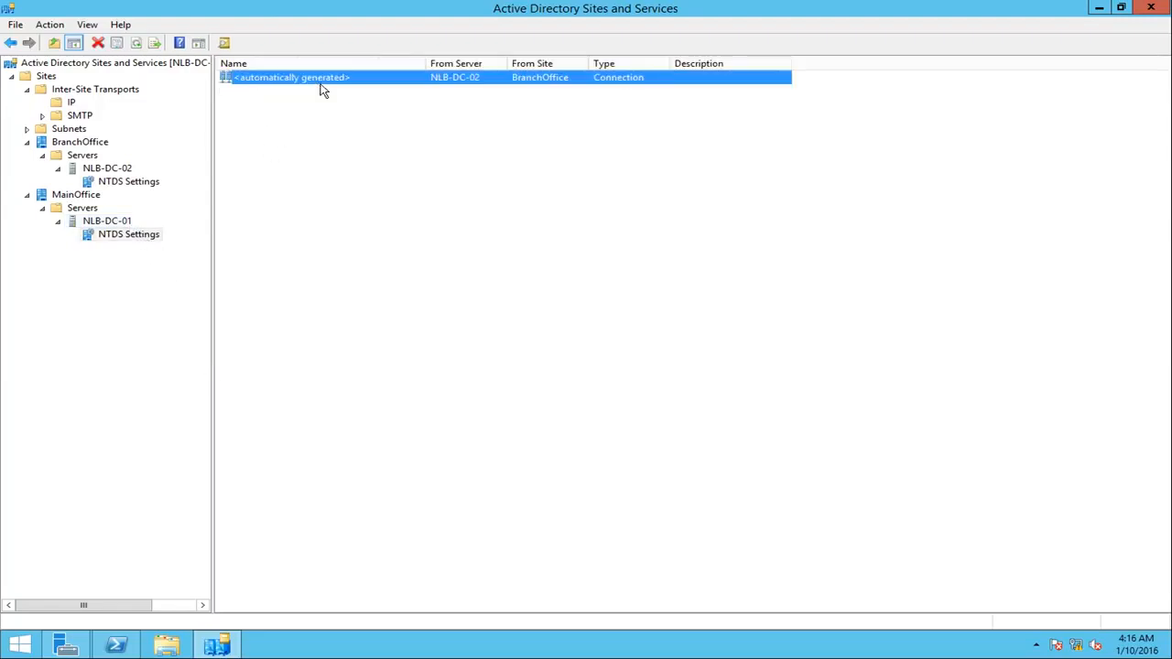
right_click(479, 85)
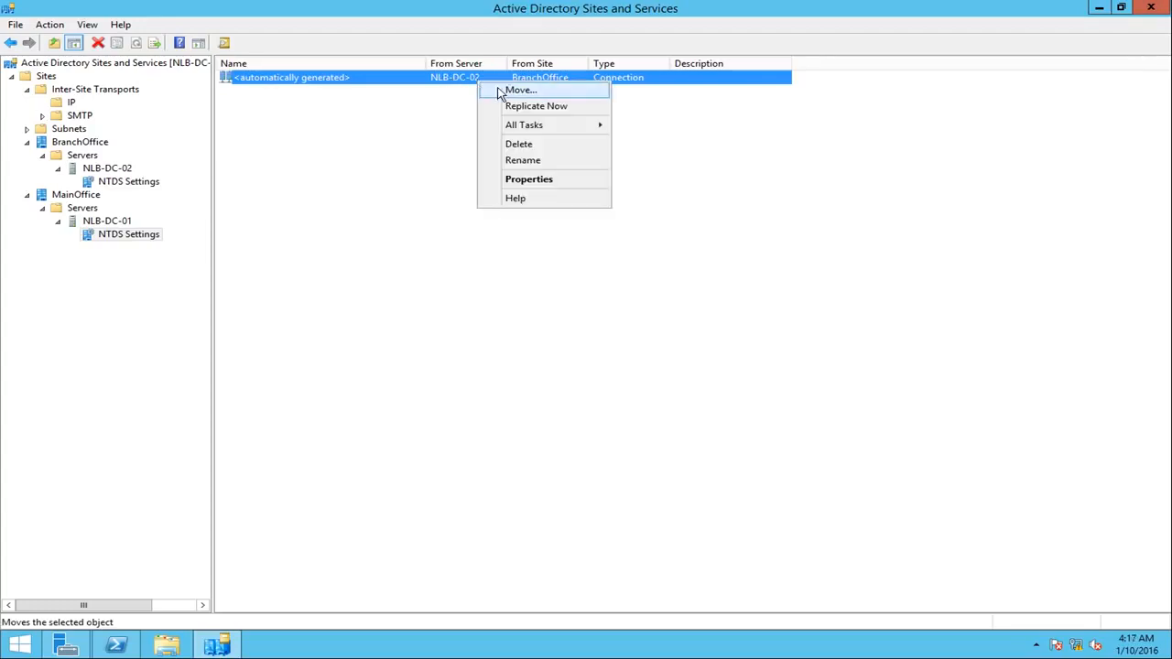
click(515, 105)
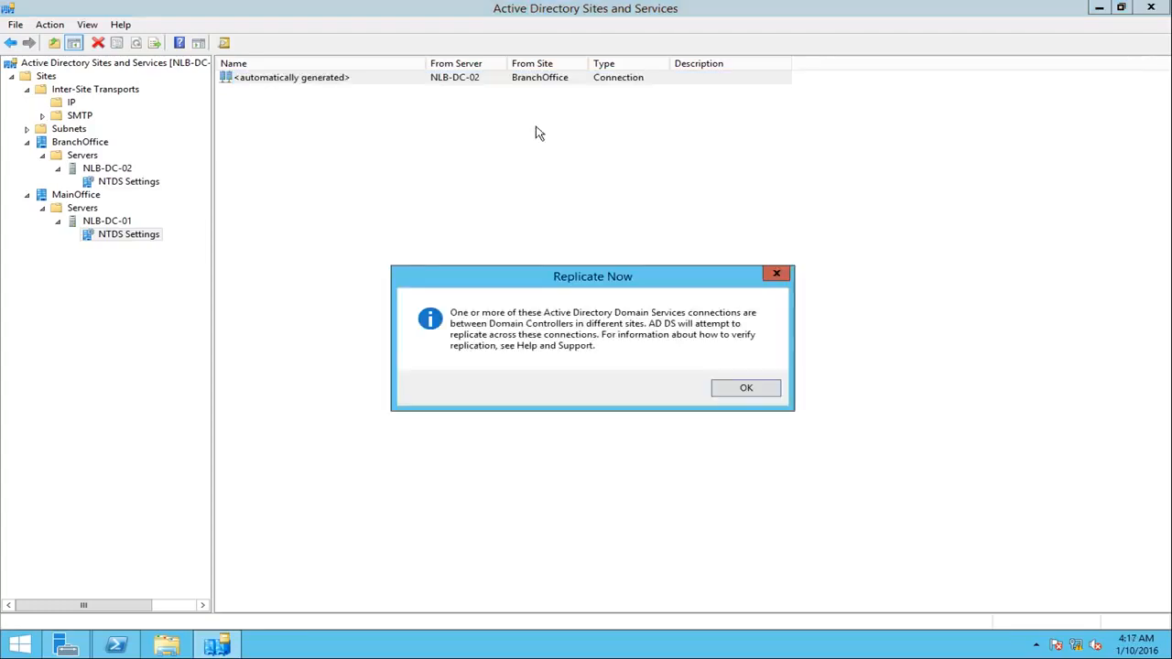
click(746, 389)
Step: Switch to PowerShell on NLB-DC-01 and run repadmin /showrepl followed by repadmin /replsummary to check inbound replication
click(117, 645)
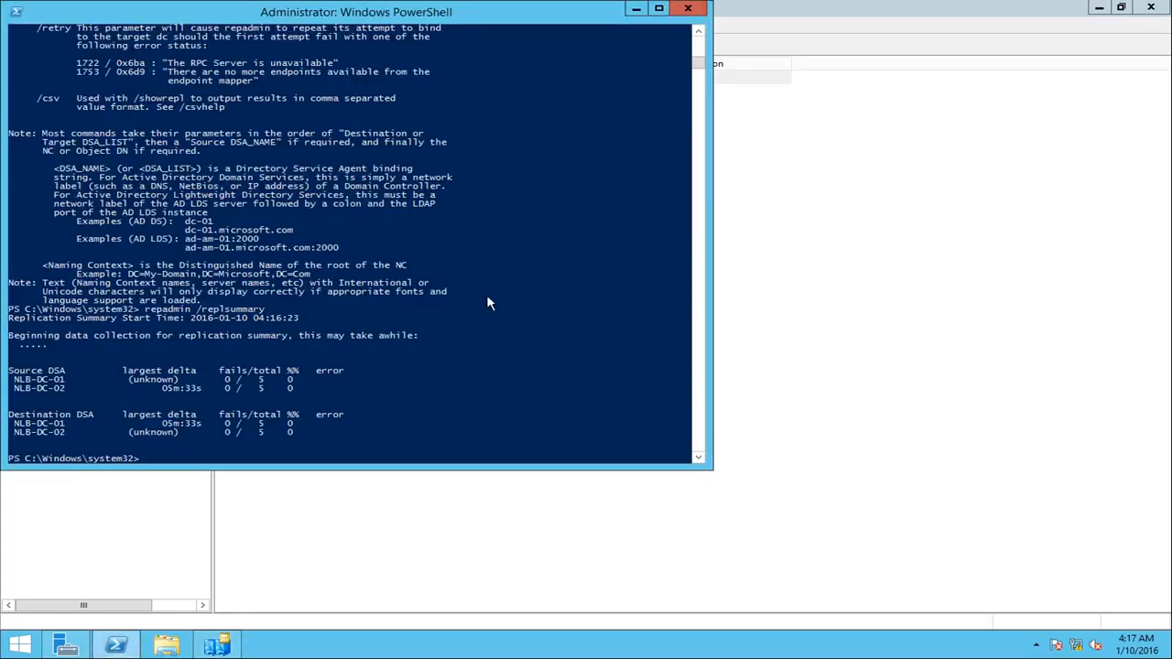
text(repadmin /showrepl)
key(Return)
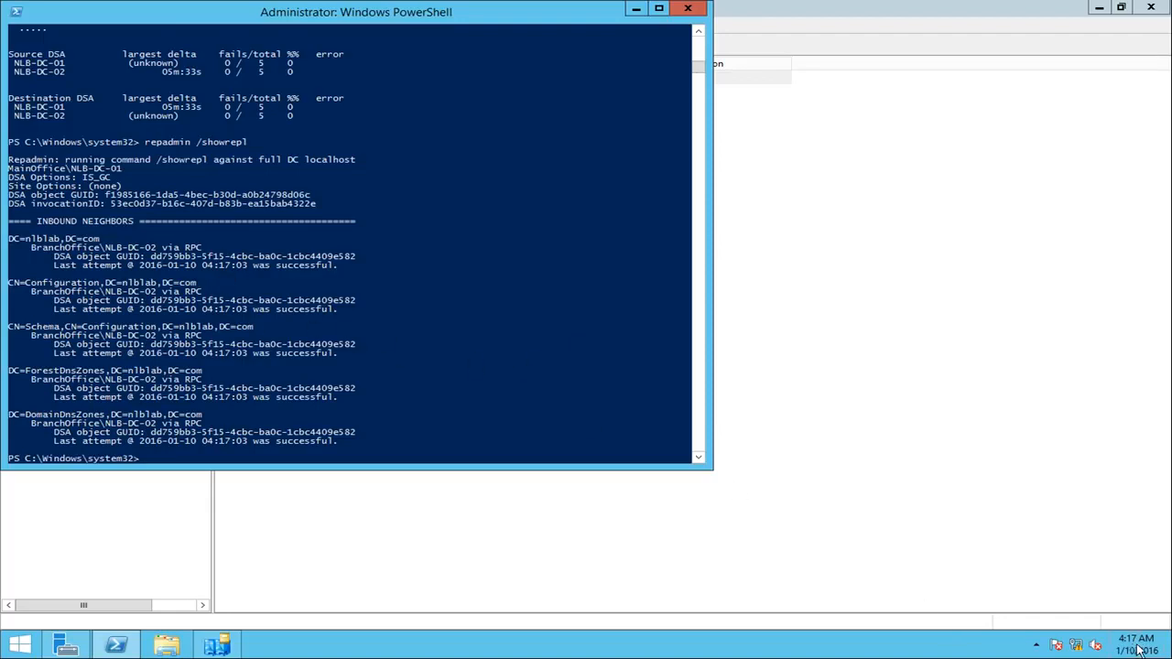
click(312, 318)
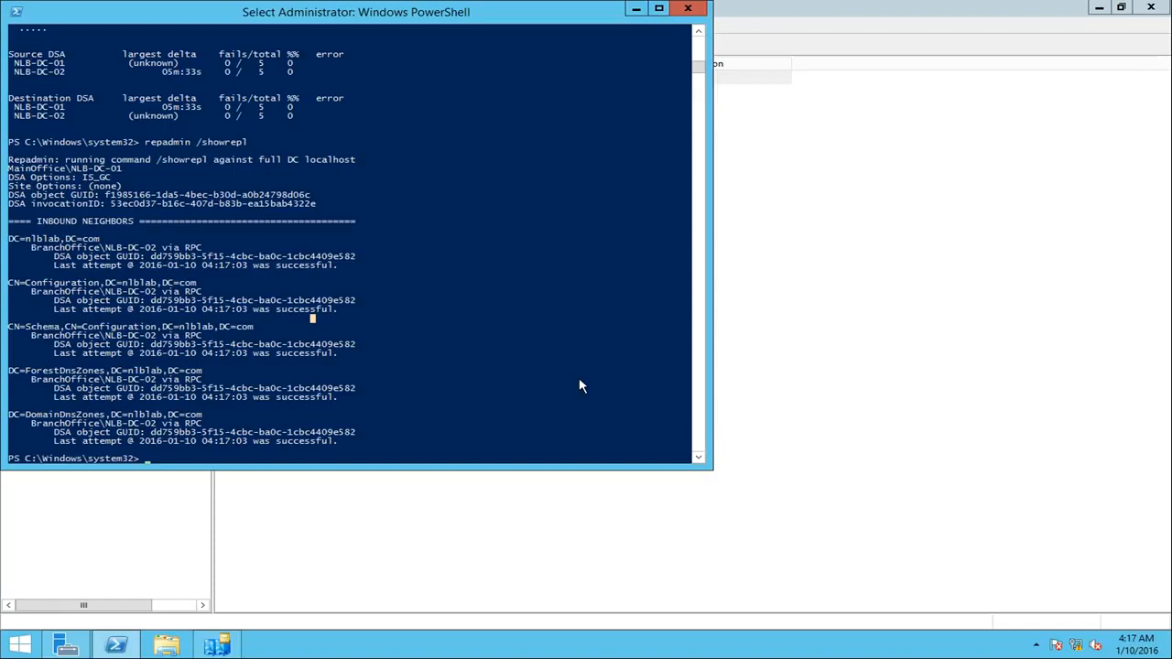
key(Up)
key(Up)
key(Return)
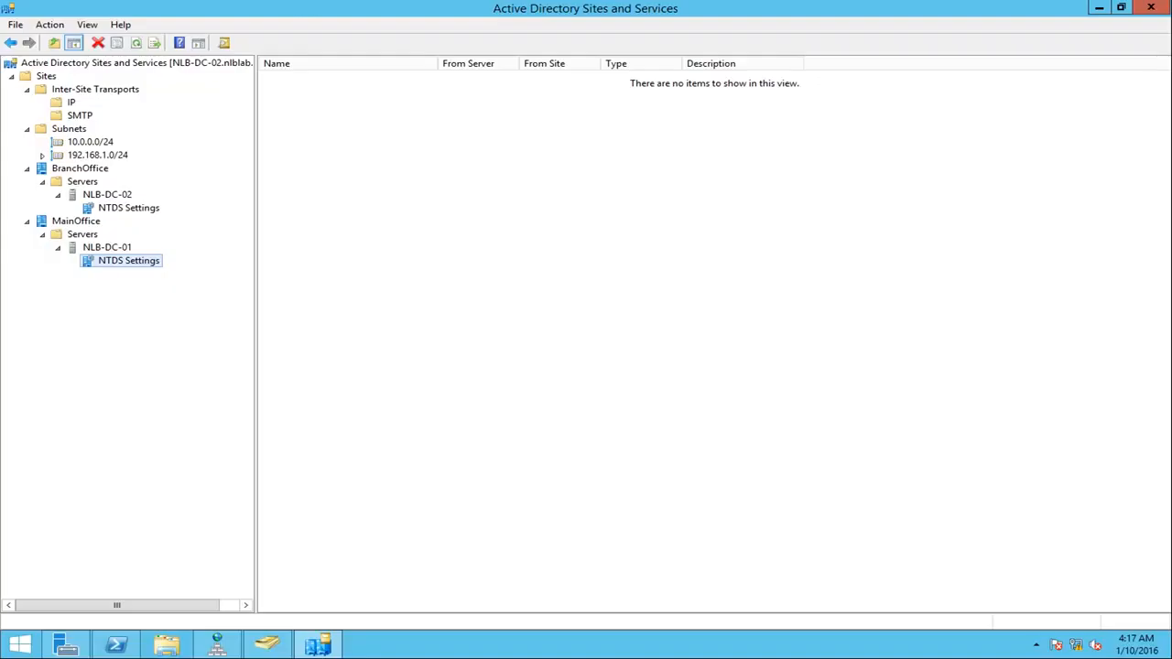
Step: On NLB-DC-02, refresh NLB-DC-01's NTDS Settings in Active Directory Sites and Services and compare them with NLB-DC-02's
right_click(455, 319)
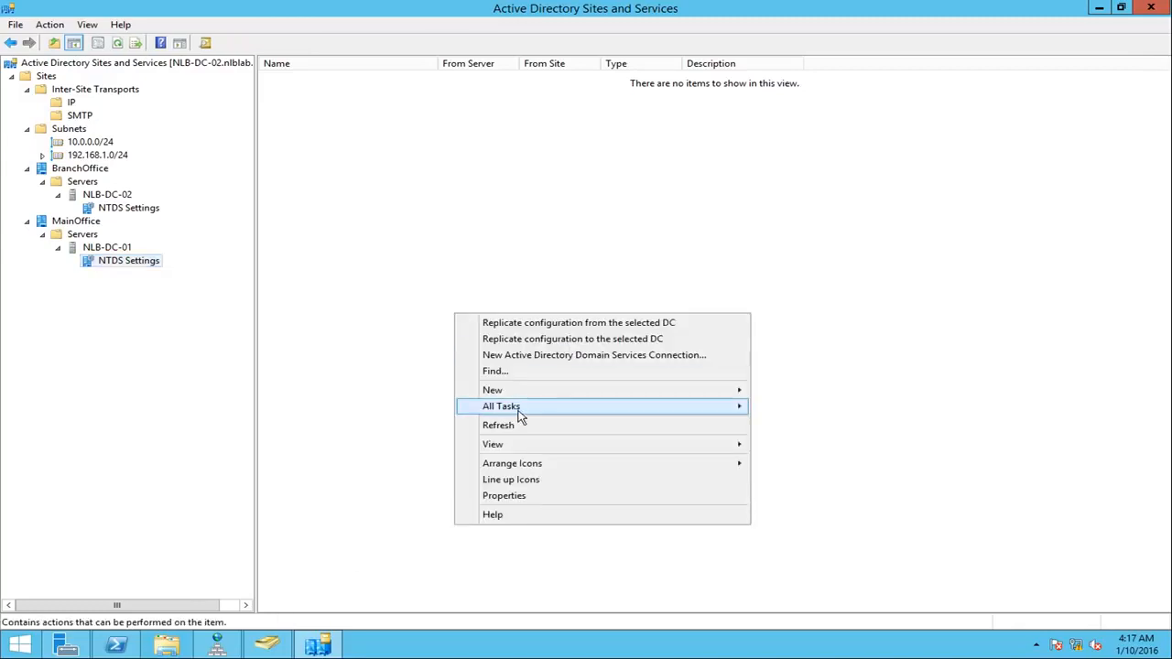
click(498, 429)
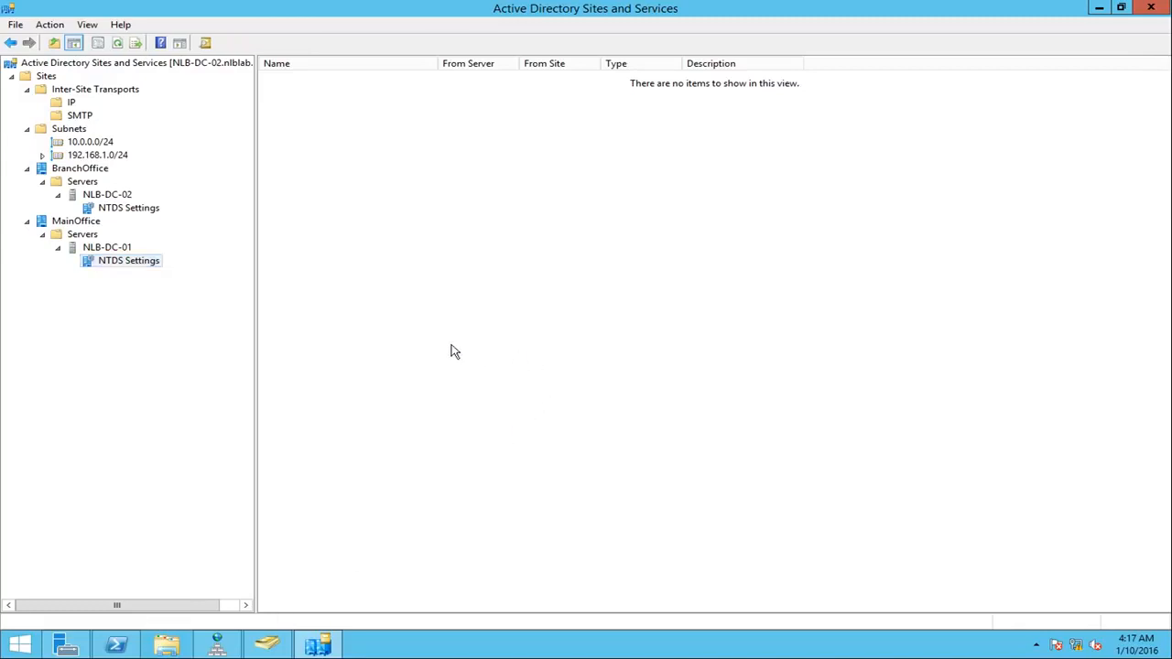
click(127, 211)
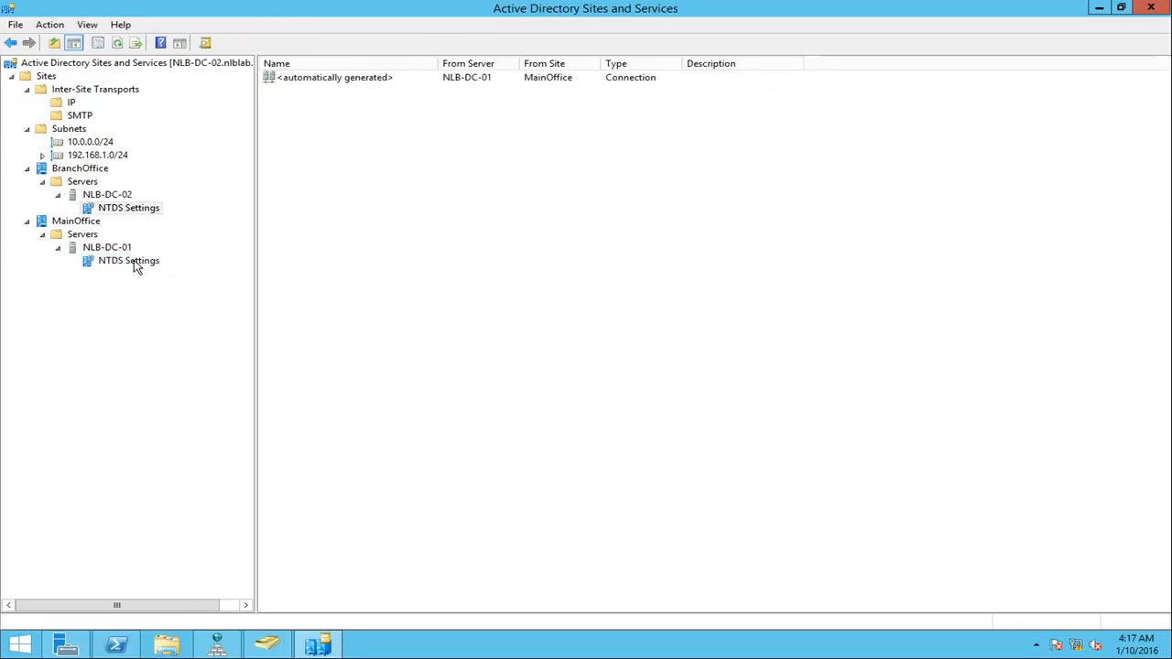
click(134, 262)
right_click(563, 280)
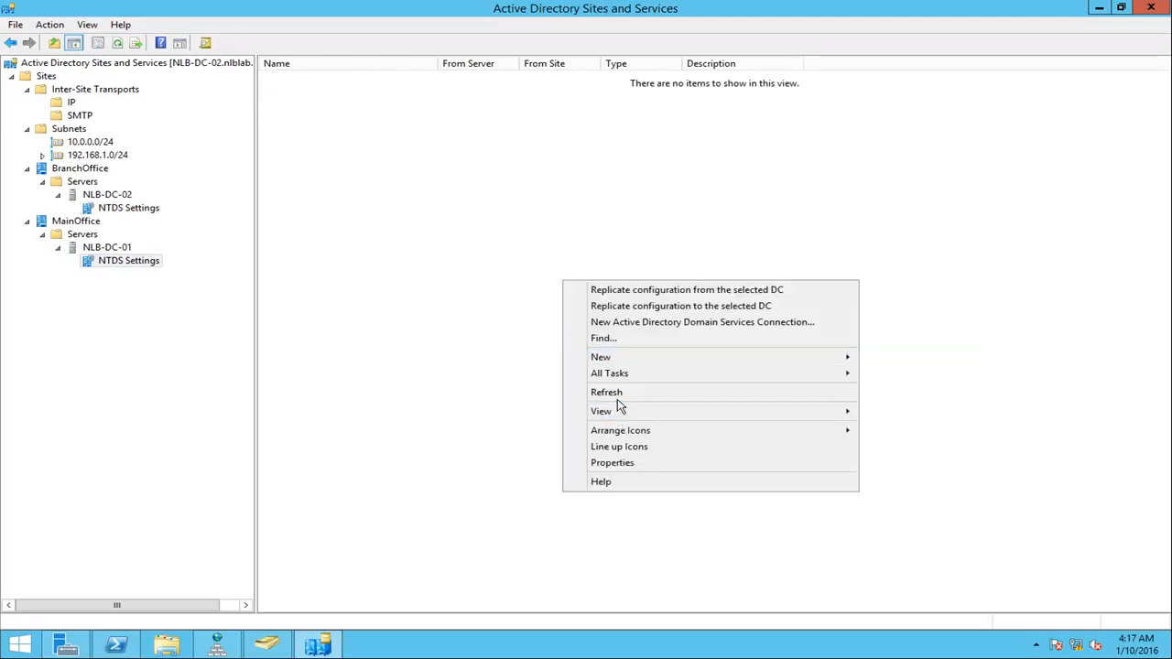
click(606, 392)
Step: Run Replicate Now on NLB-DC-02's connection from NLB-DC-01 and acknowledge the notice
click(129, 207)
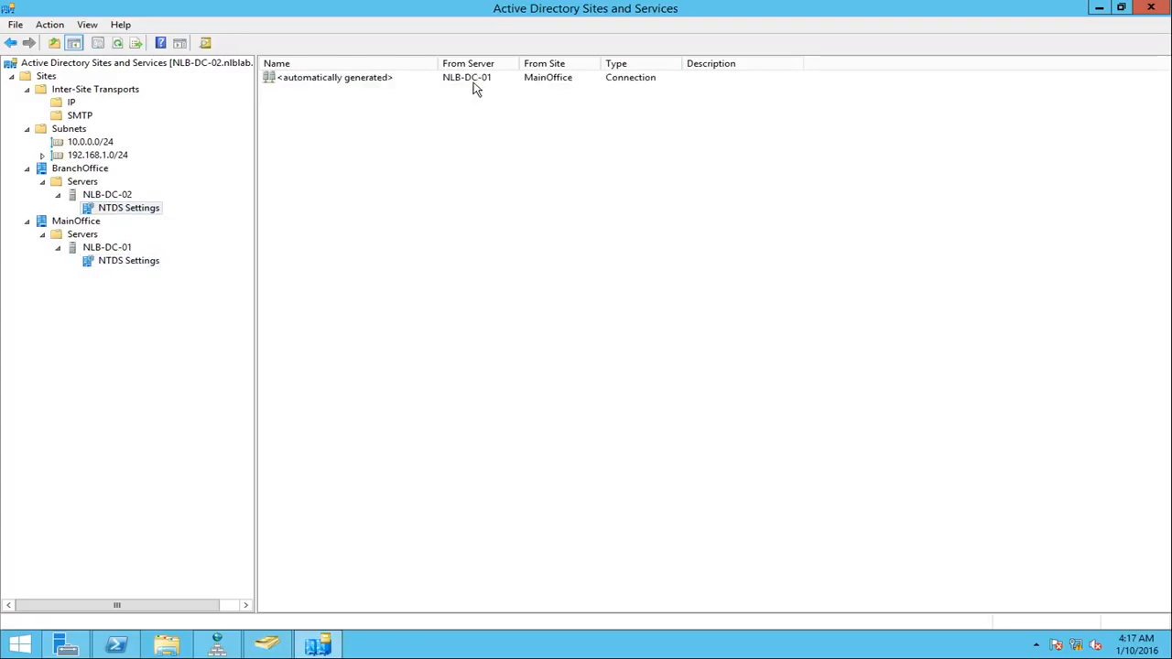
right_click(474, 82)
click(519, 108)
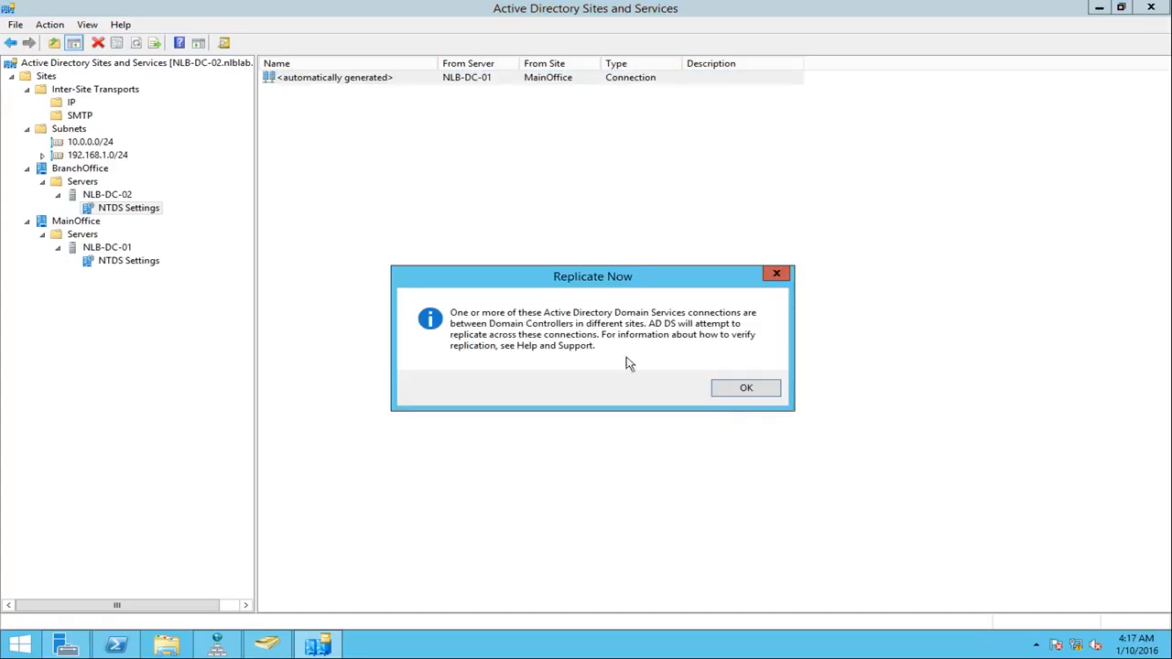
click(747, 388)
Step: Refresh NLB-DC-01's NTDS Settings again and select its automatically generated connection from NLB-DC-02
click(134, 263)
right_click(603, 300)
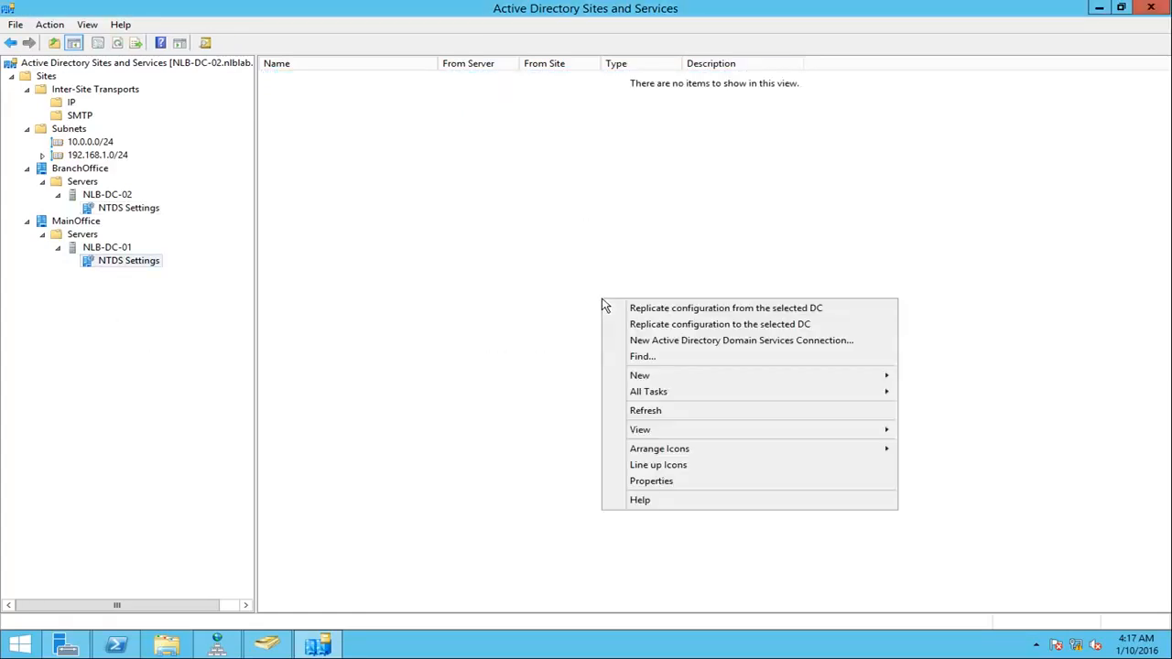
click(664, 412)
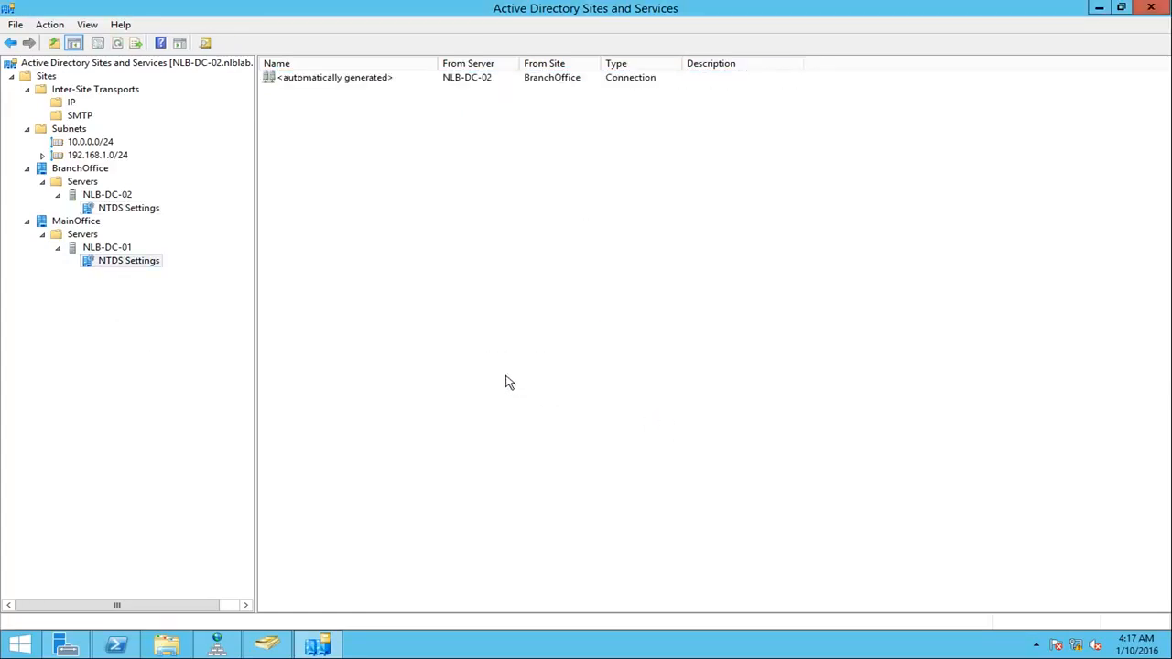
click(322, 81)
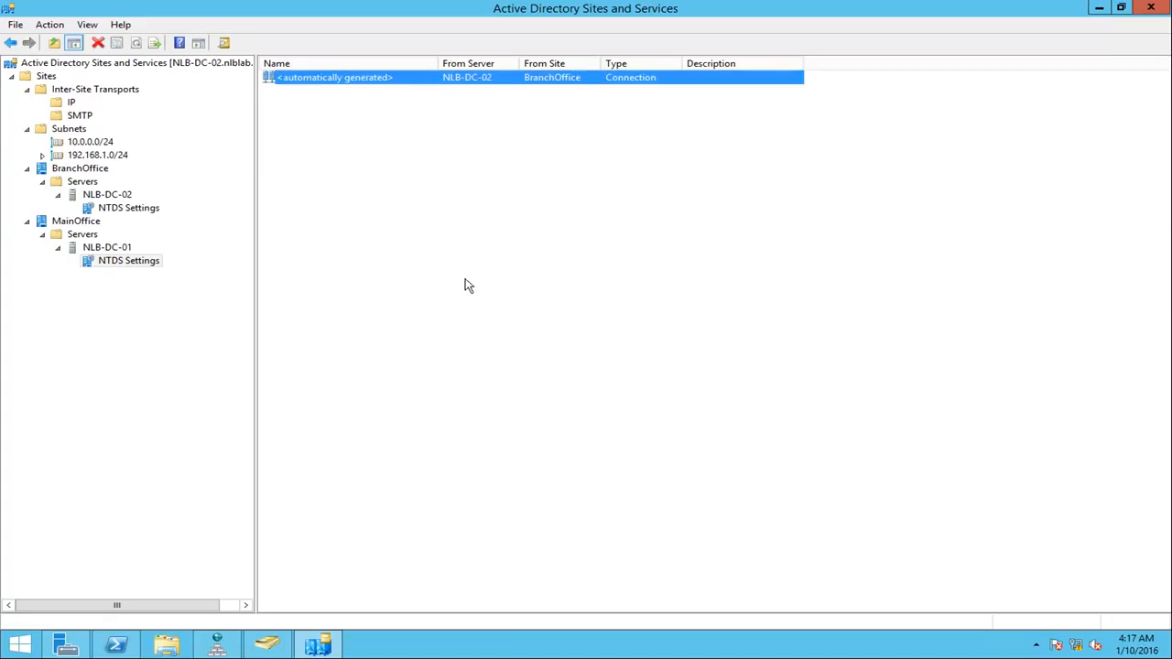
Step: Switch to PowerShell on NLB-DC-02 and run repadmin /showrepl followed by repadmin /replsummary to check replication from NLB-DC-01
click(128, 647)
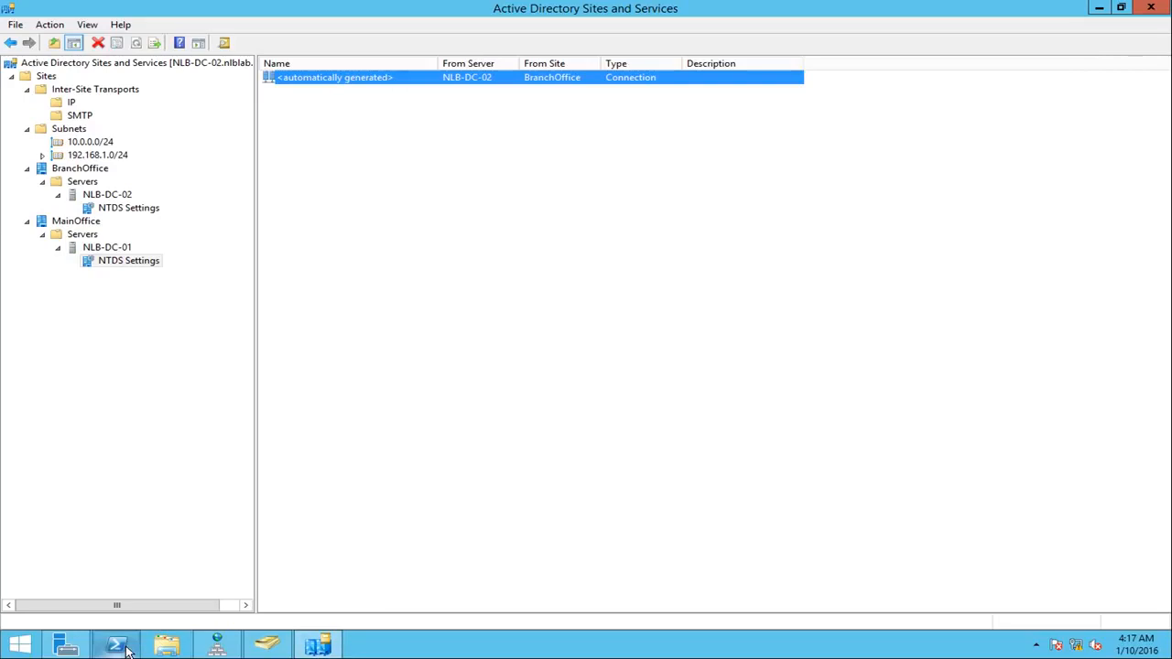
key(Up)
key(Return)
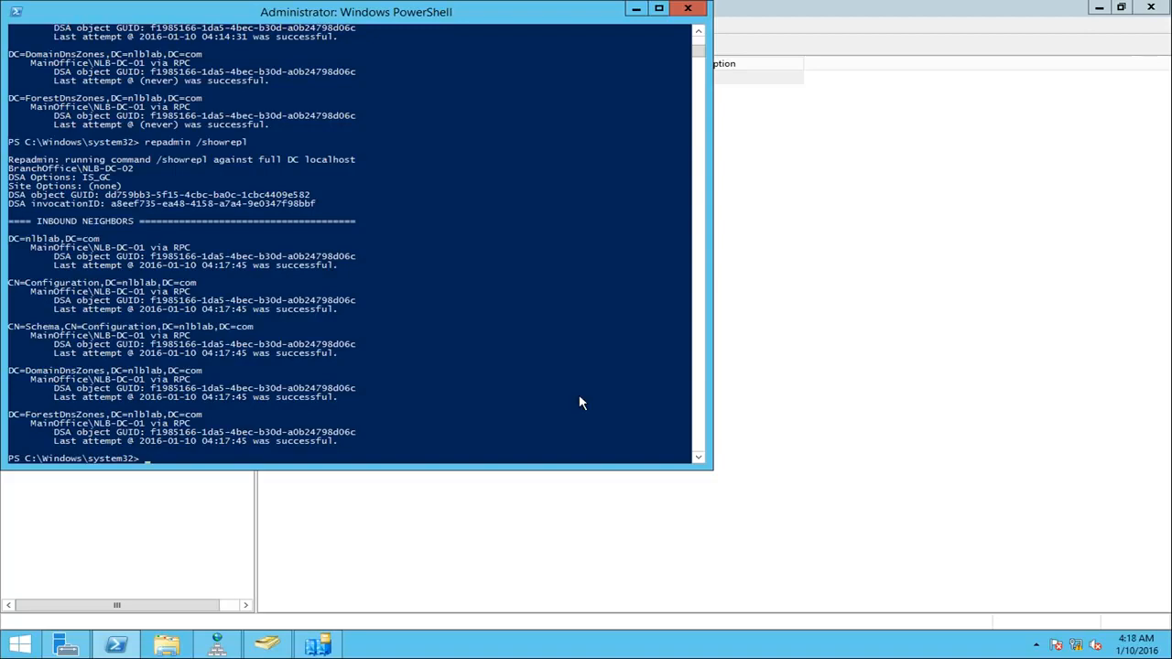
text(repadmin /s)
text(eplsummary)
key(Return)
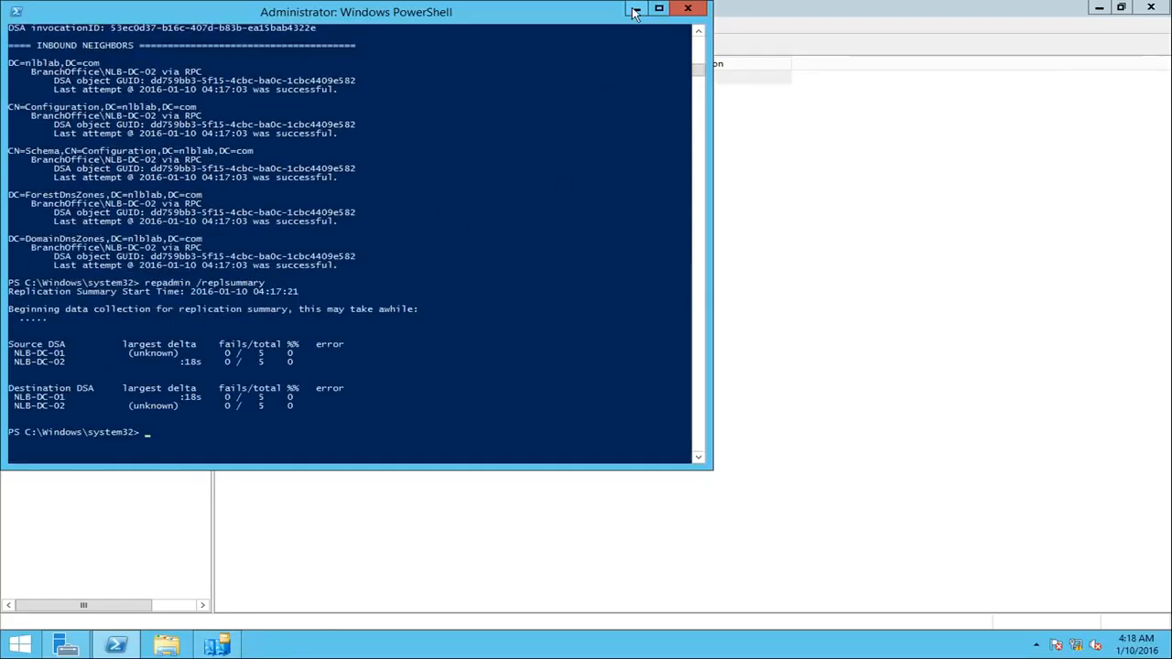
Step: Return to NLB-DC-01, minimize PowerShell, and open Active Directory Users and Computers from Server Manager
click(117, 646)
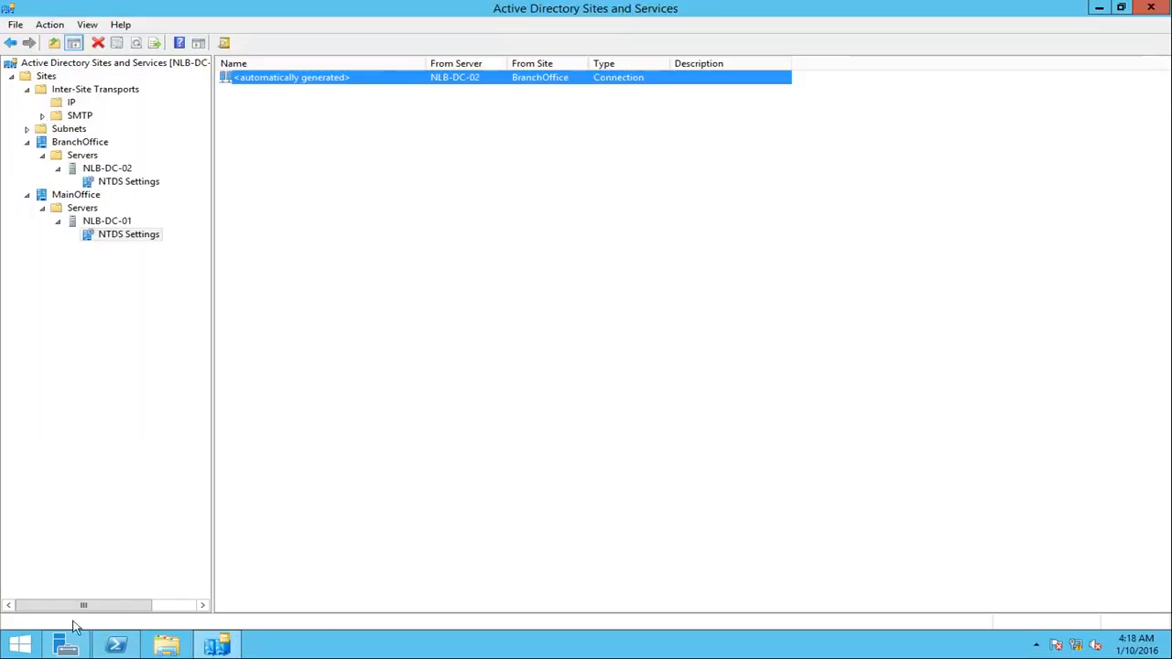
click(66, 646)
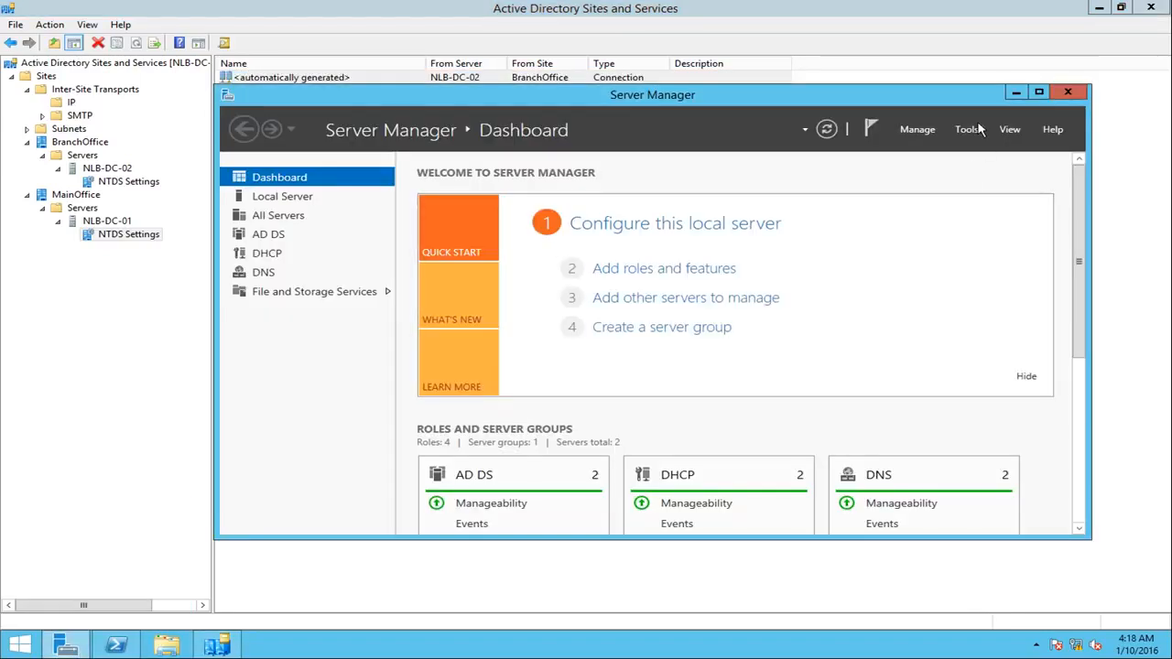
click(966, 130)
click(991, 210)
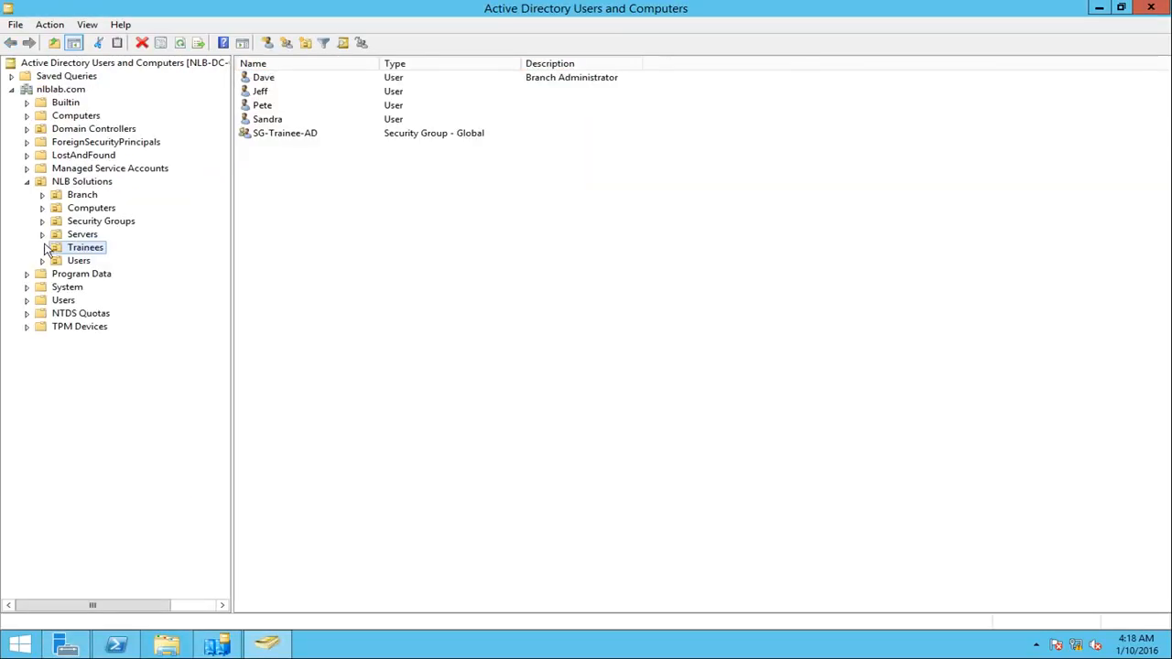
Step: Examine the Branch, Computers, Security Groups, Servers, Trainees and Users units under NLB Solutions, then minimize the console and Server Manager
click(80, 197)
click(84, 209)
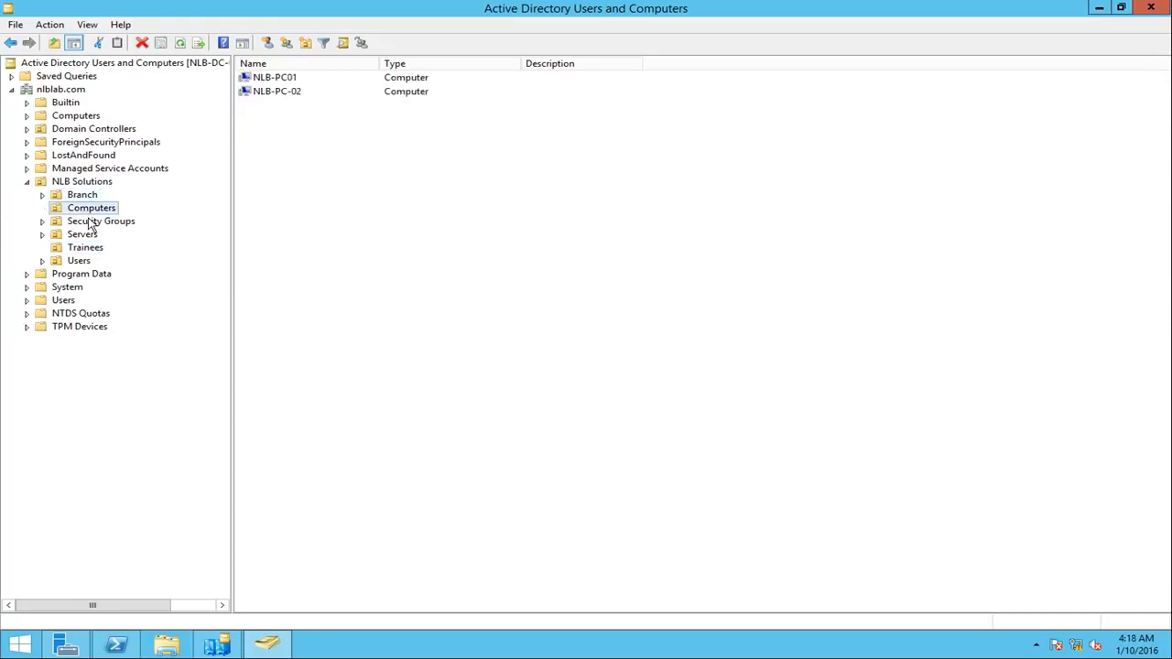
click(90, 223)
click(87, 236)
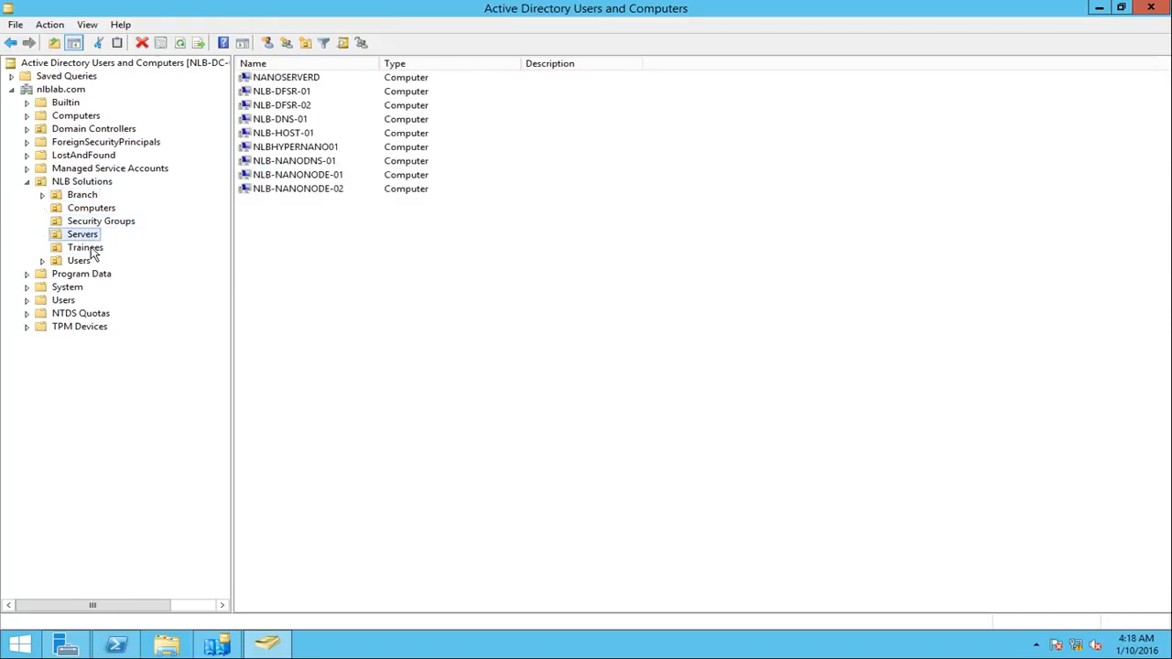
click(91, 251)
click(90, 262)
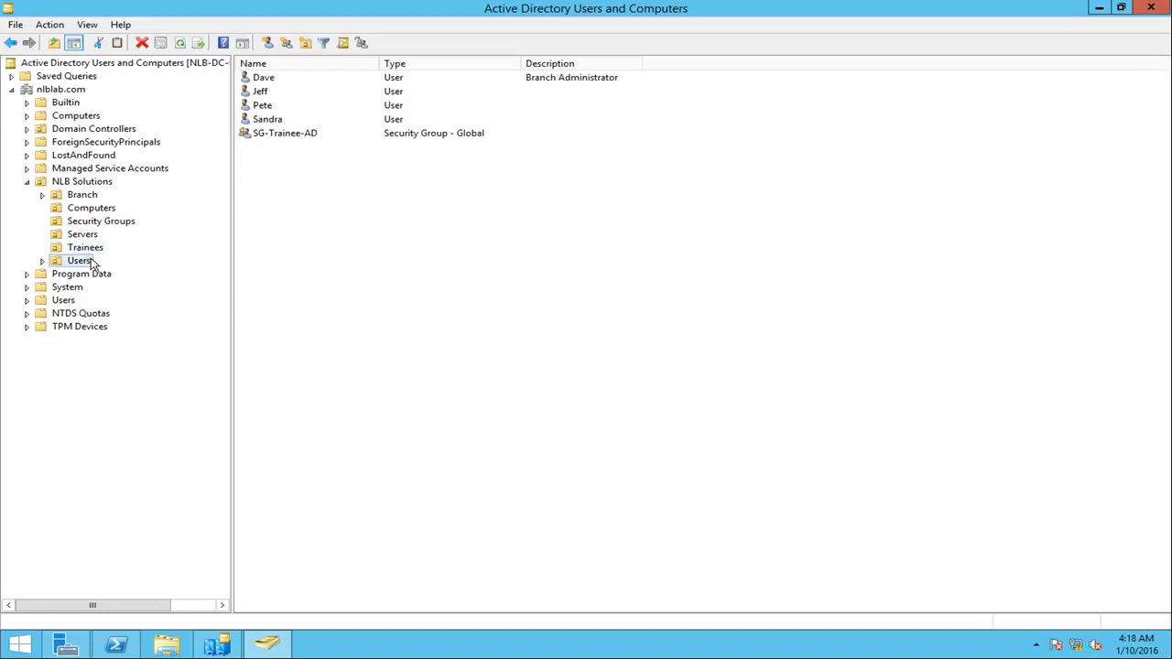
click(84, 249)
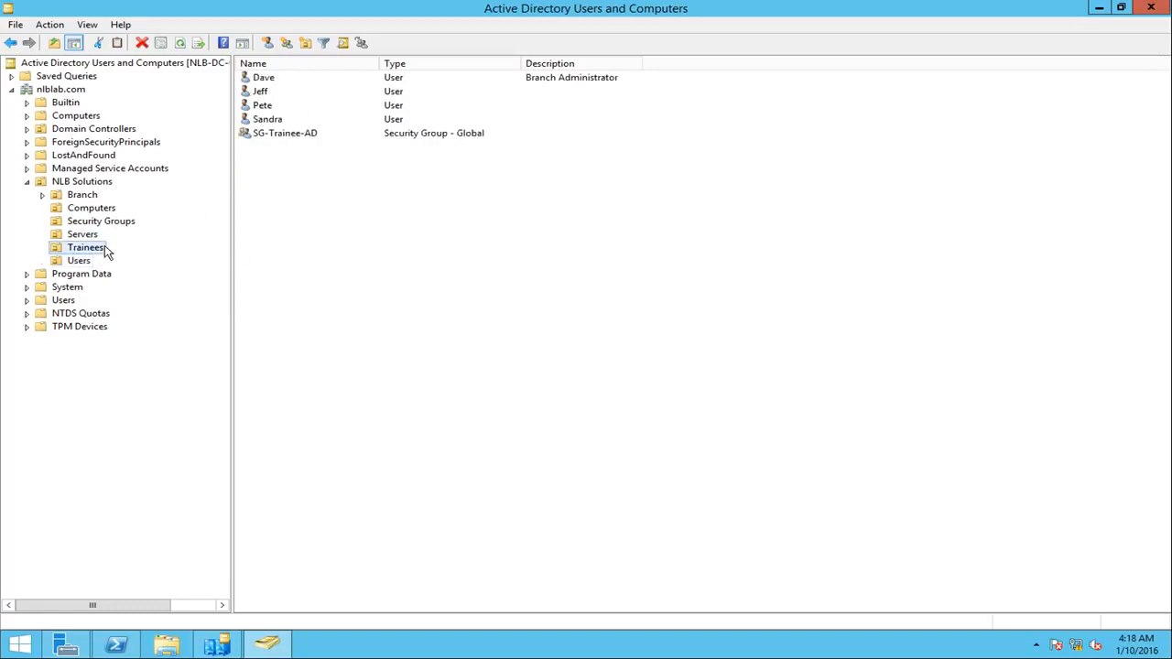
click(1098, 7)
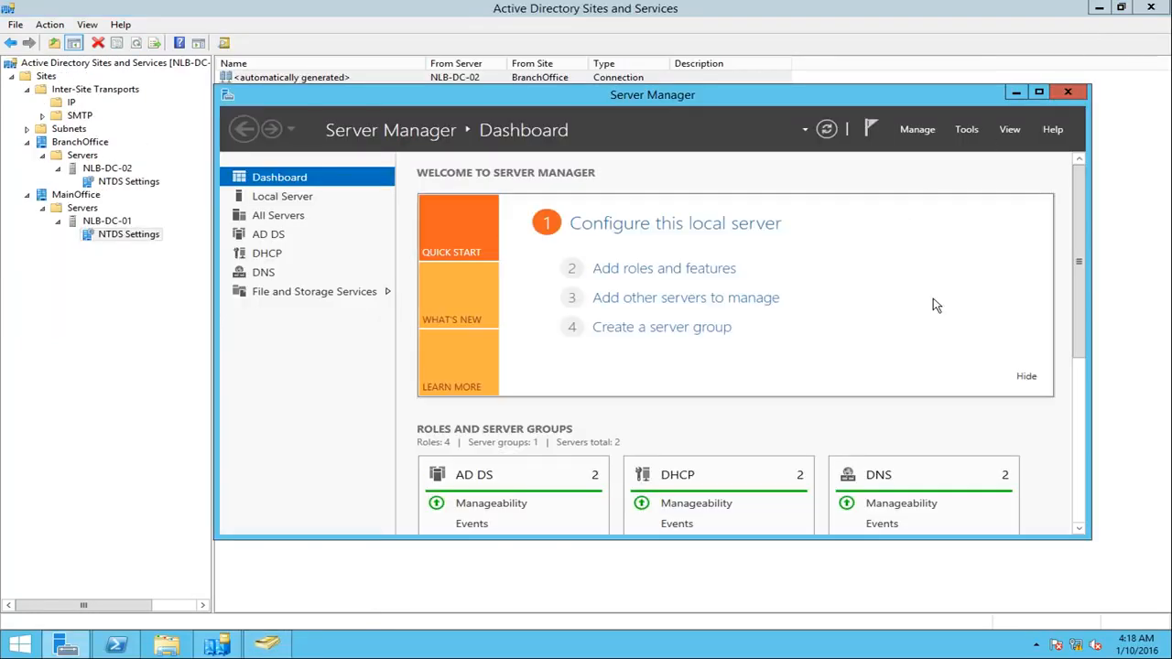
click(1016, 93)
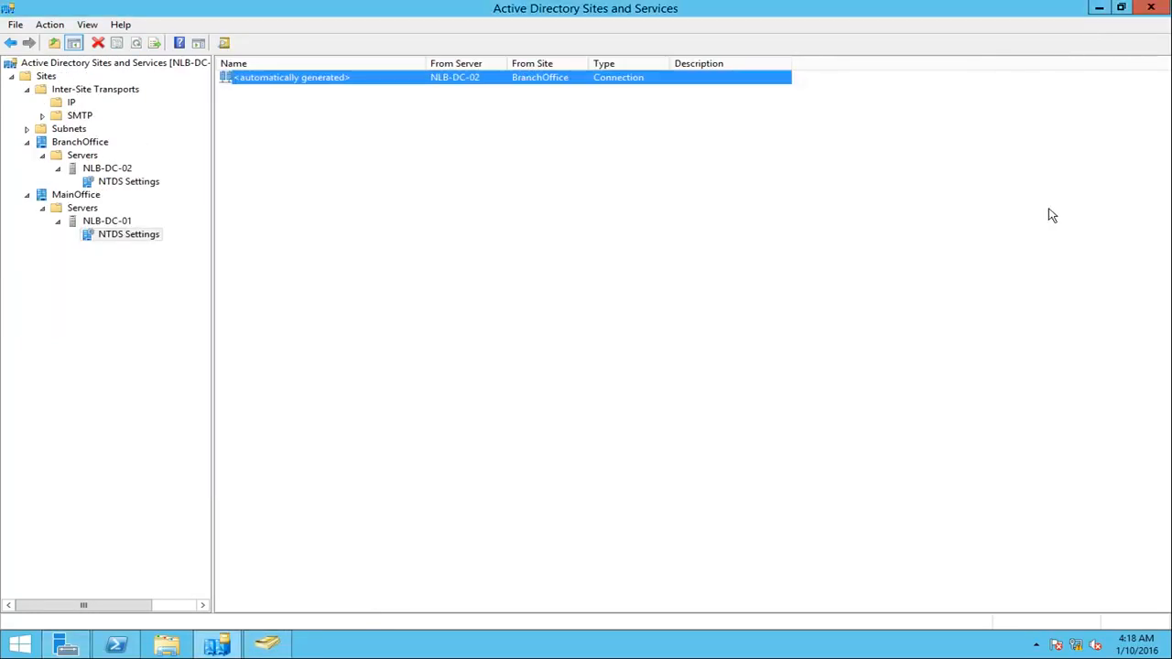